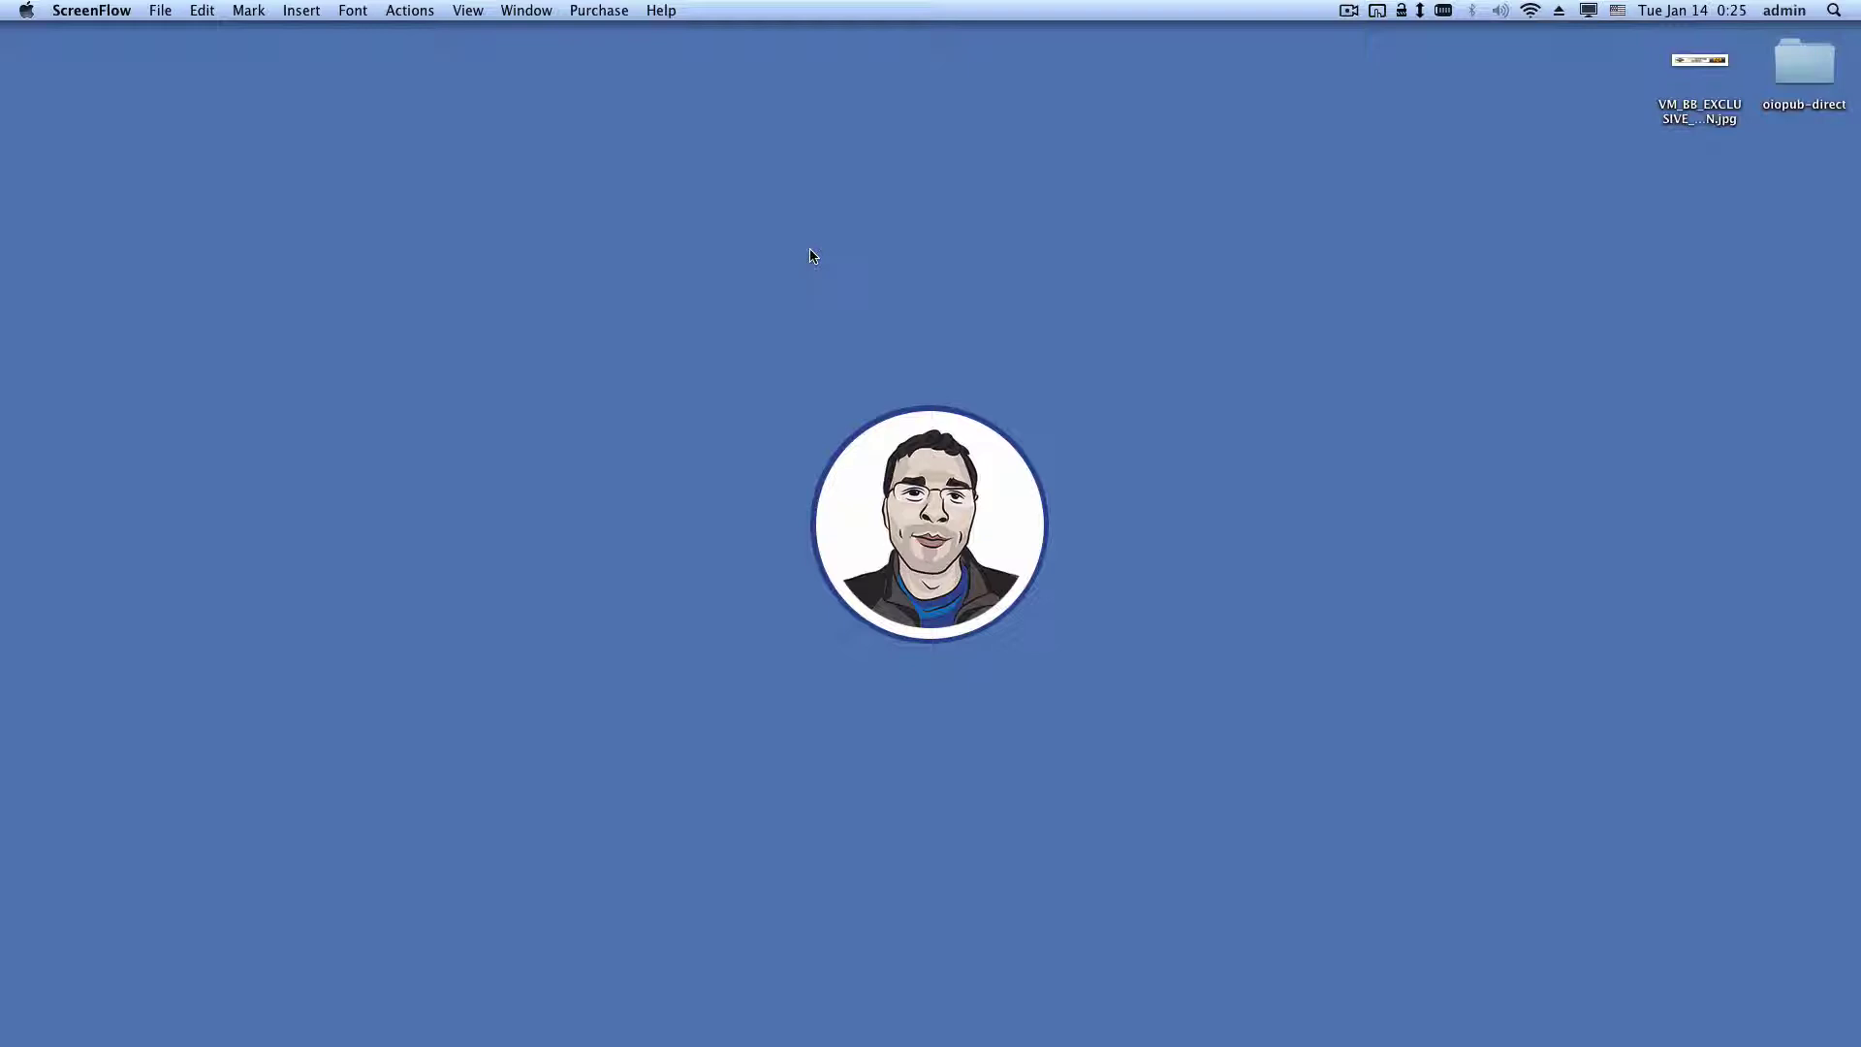
Switch to Chrome and open the plugin upload page in the Clean site's WordPress admin
mouse_move(1029, 1044)
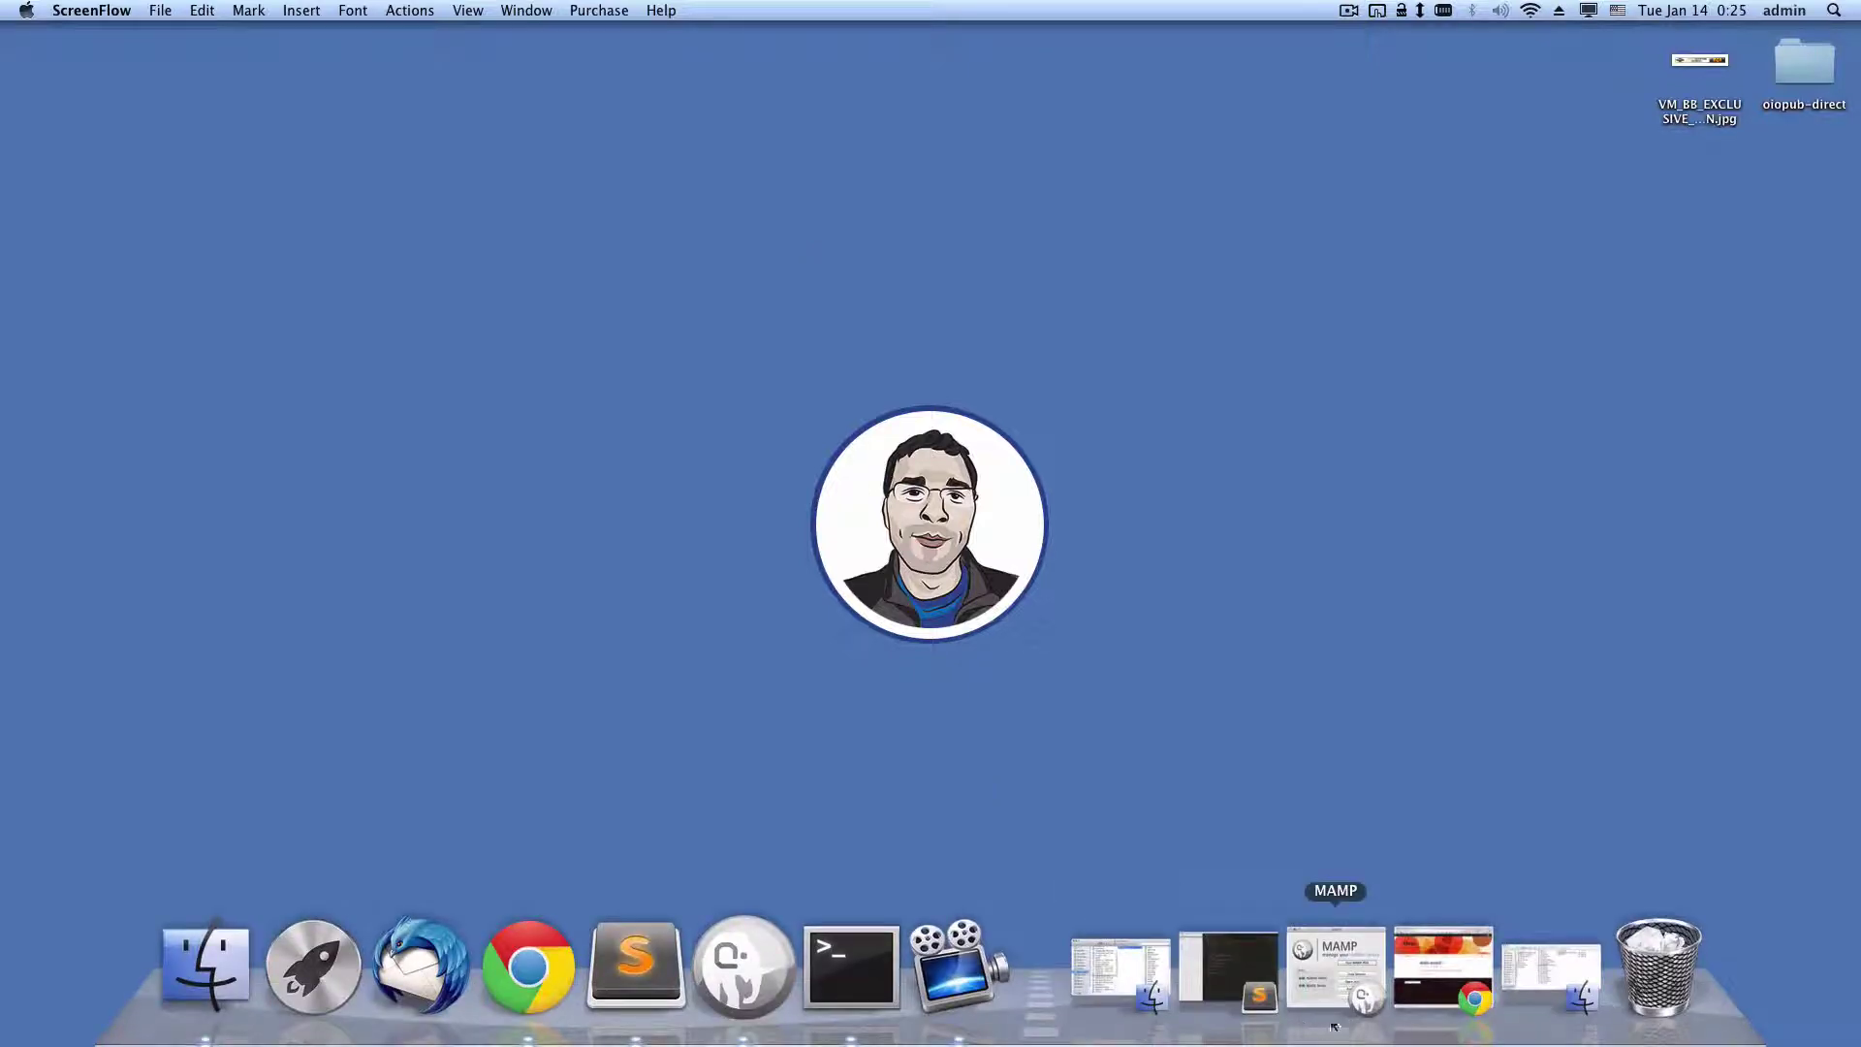
click(1416, 973)
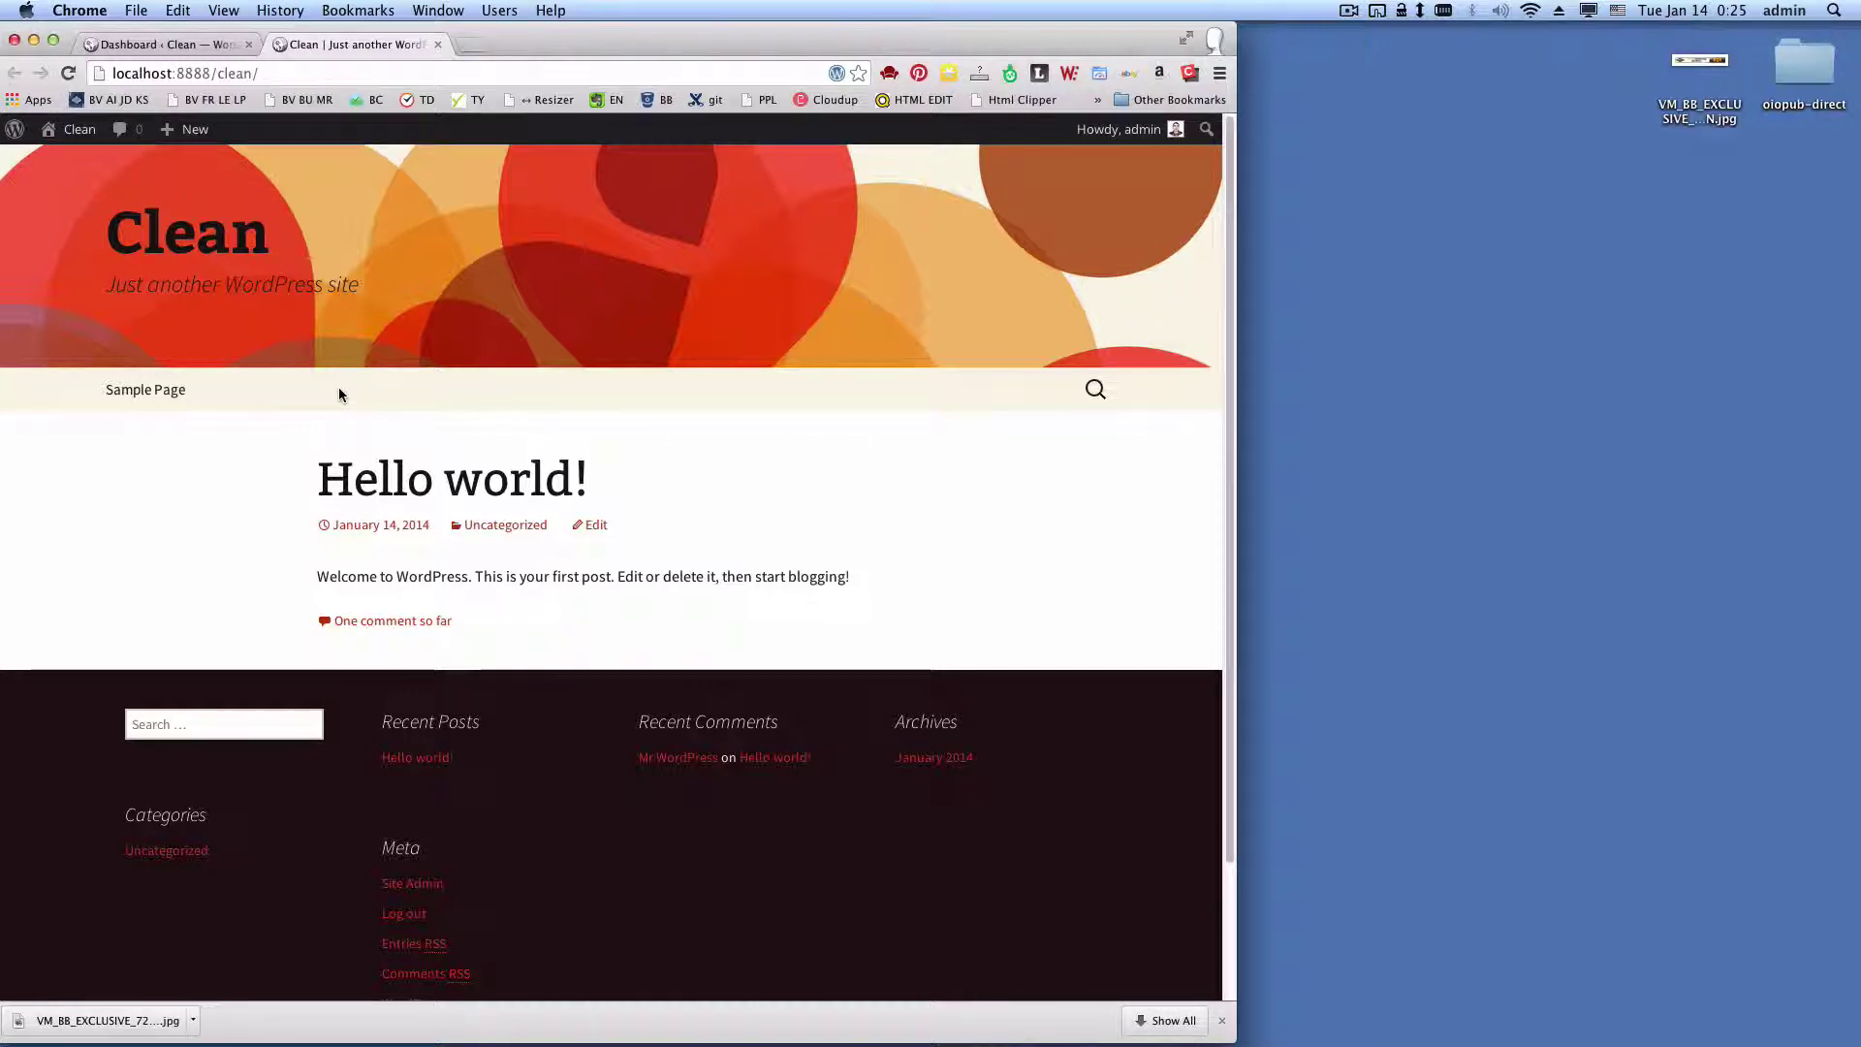
click(131, 46)
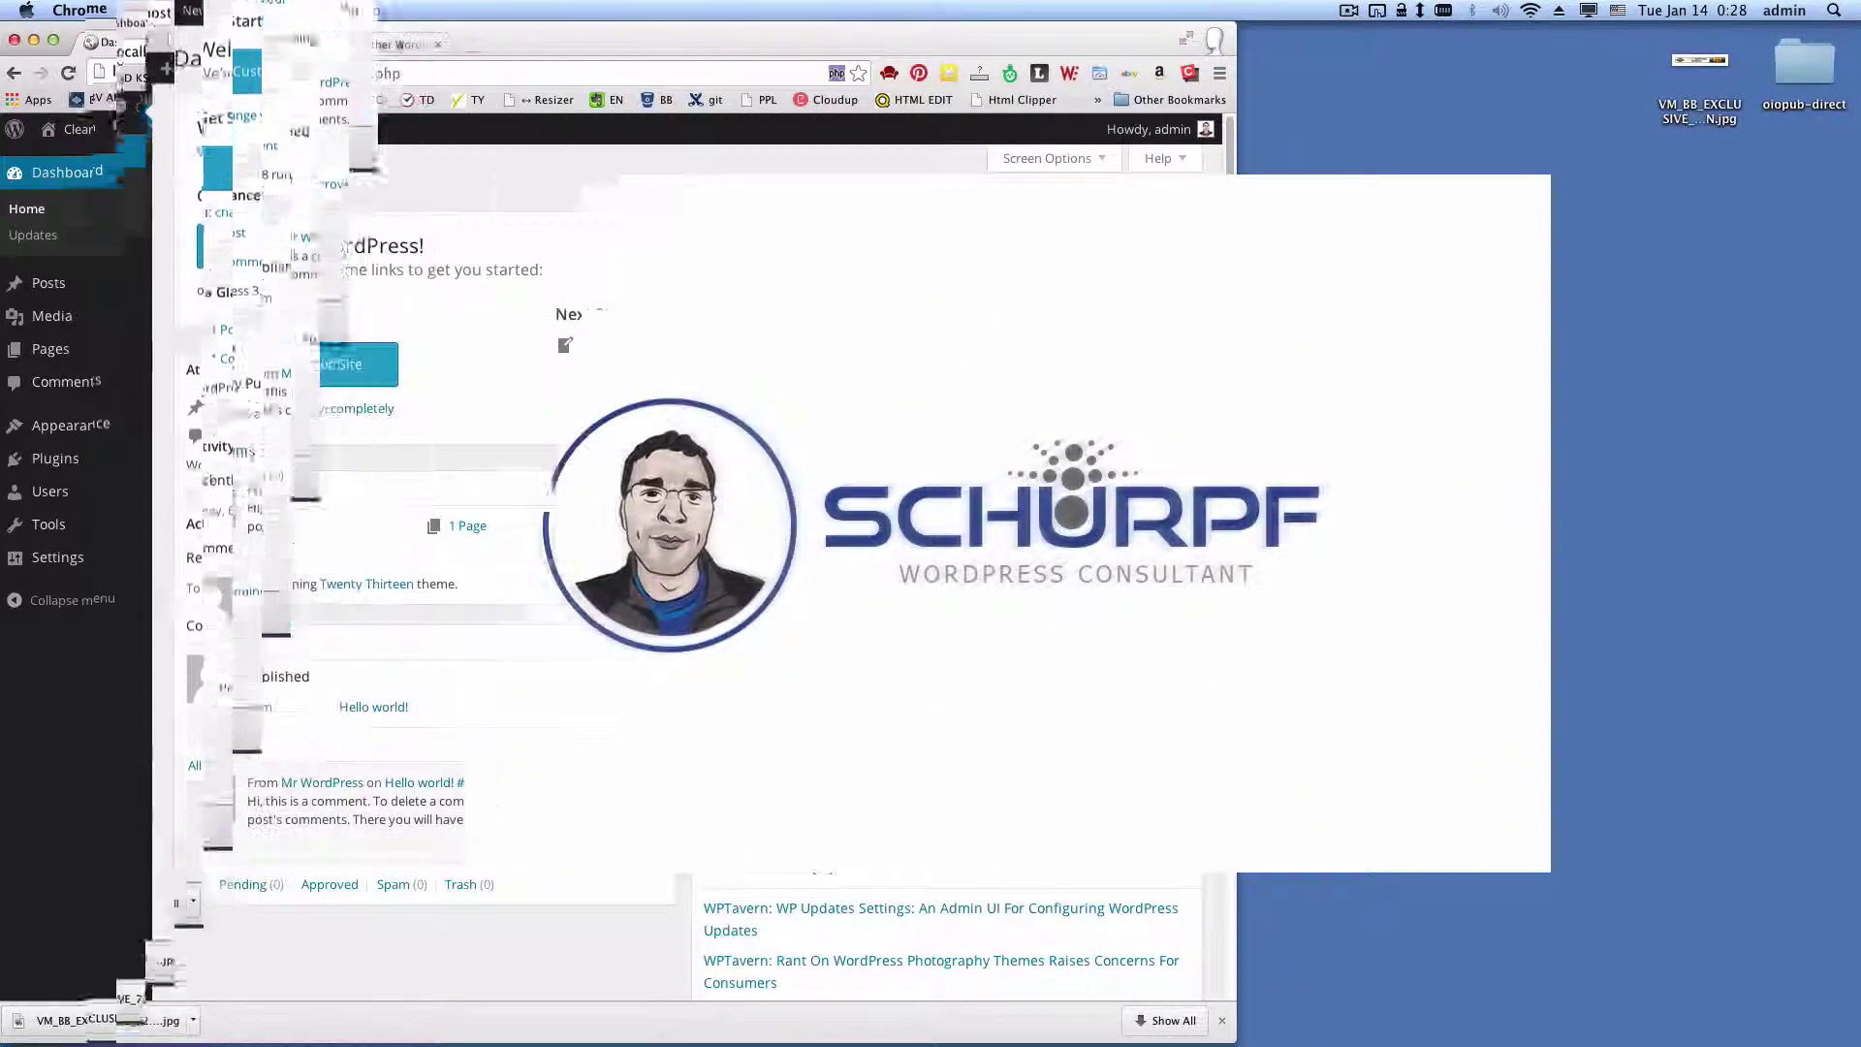
click(68, 465)
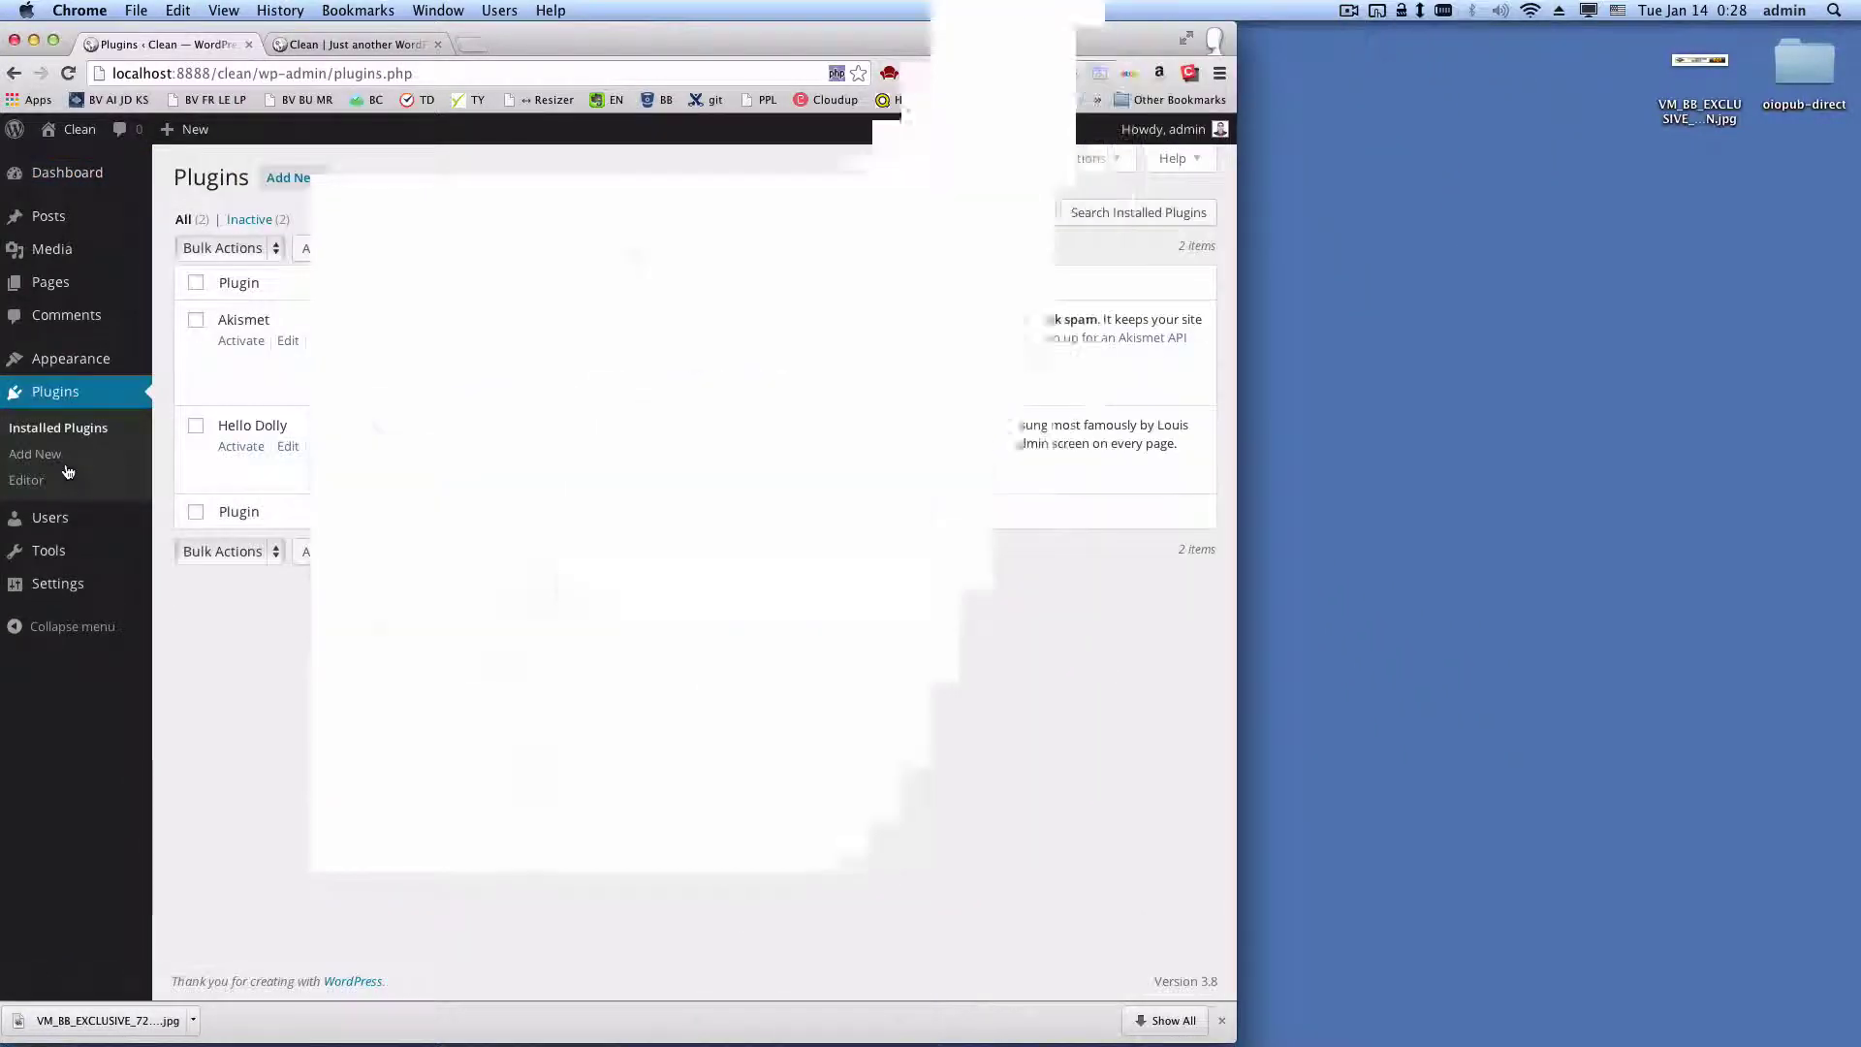
click(315, 192)
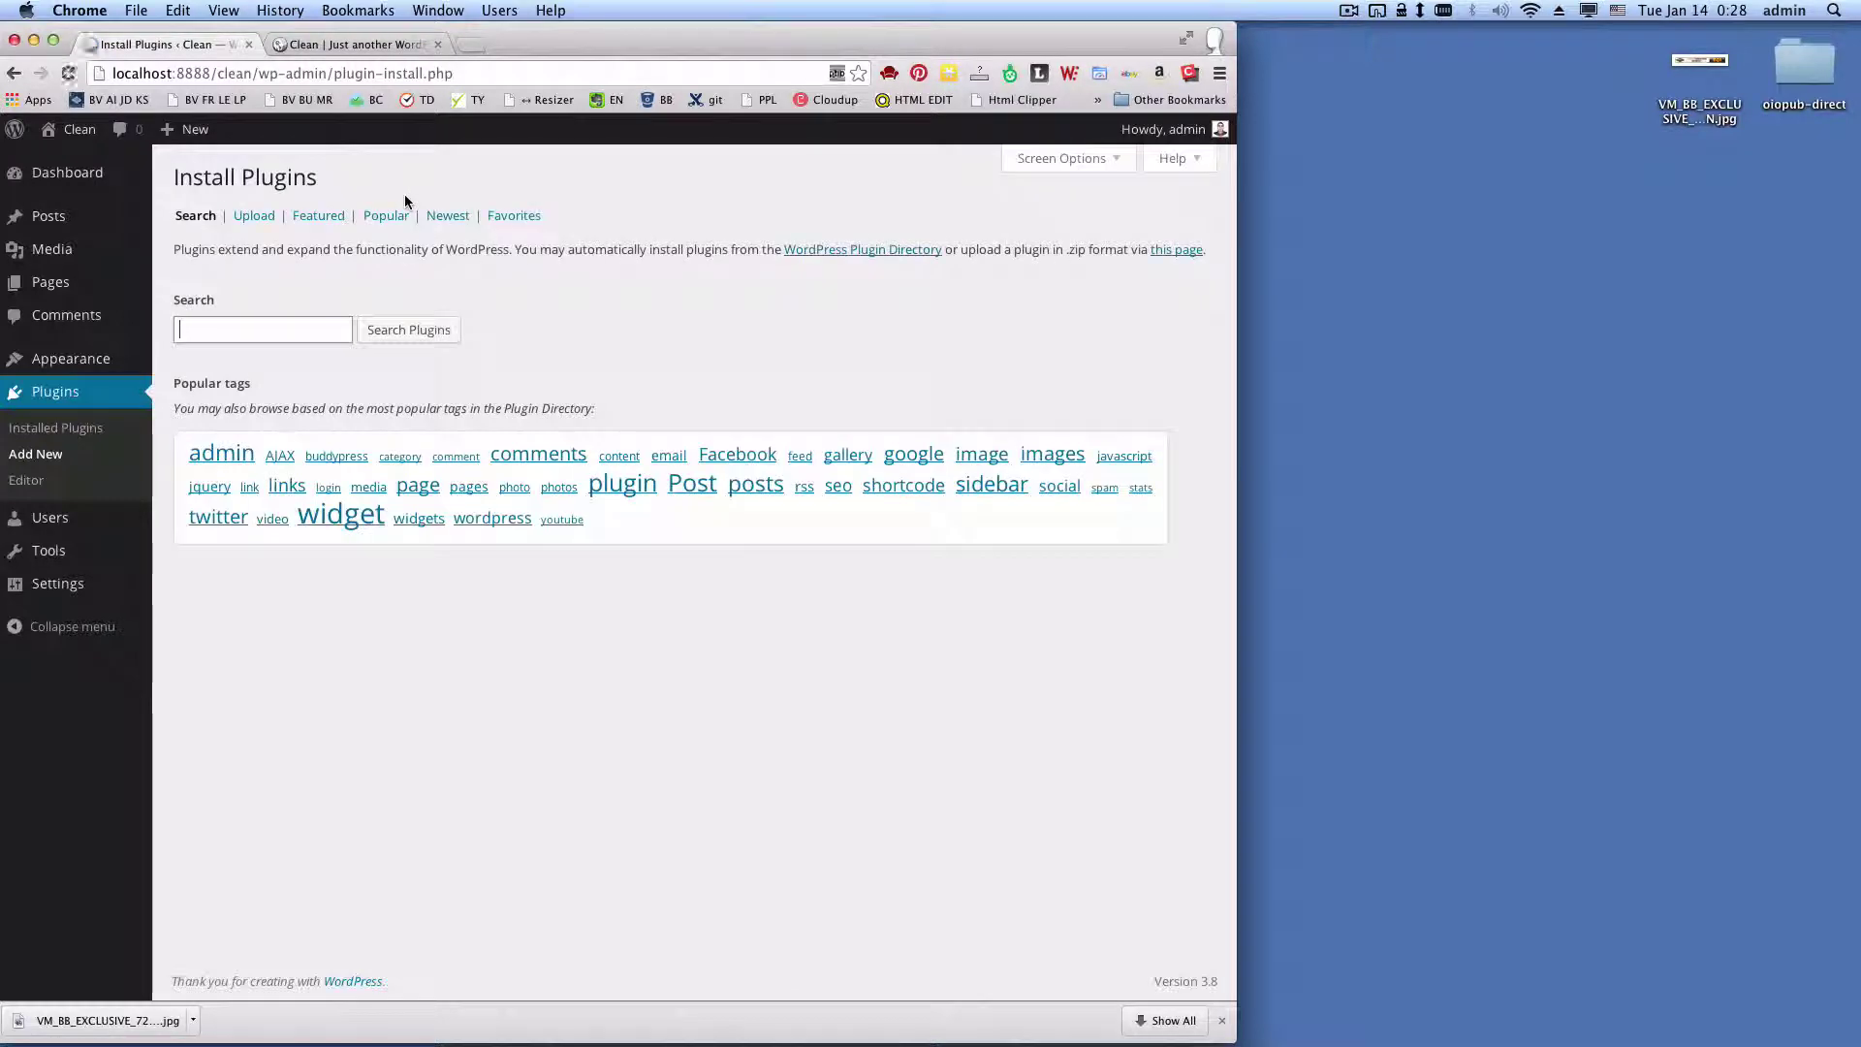
click(254, 215)
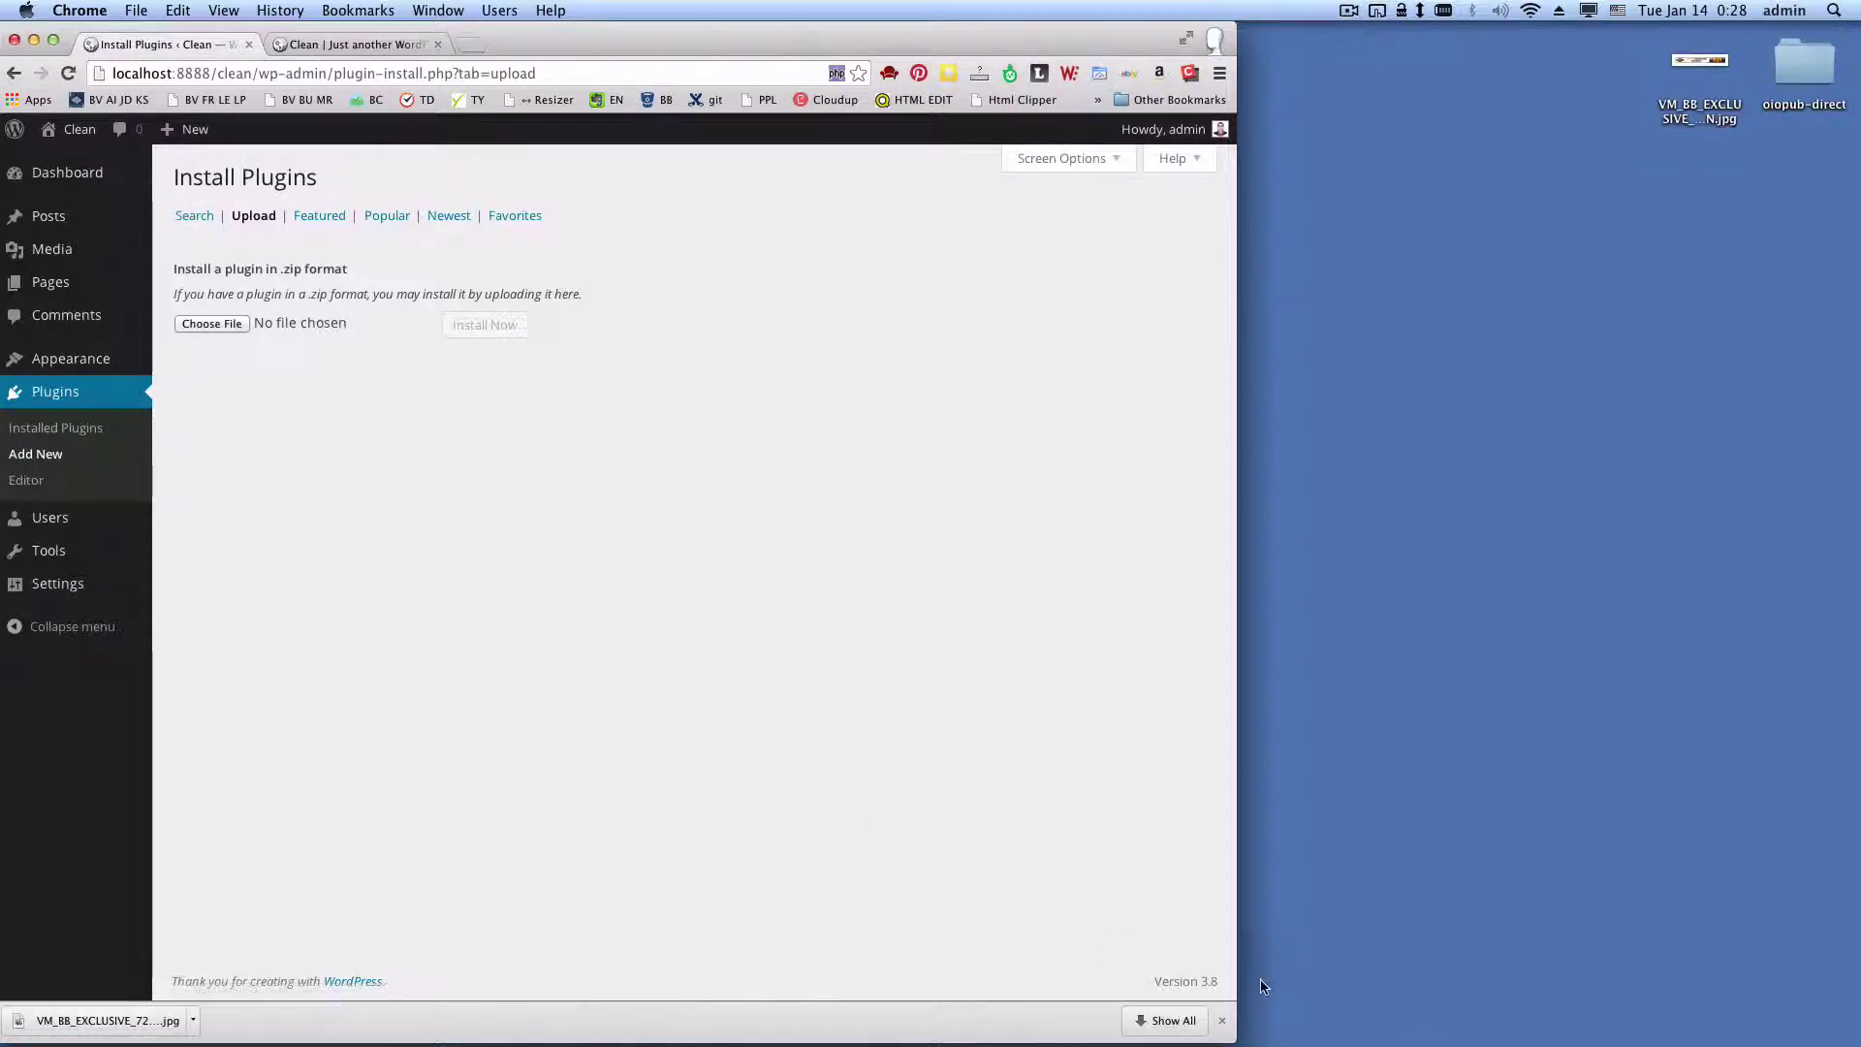
Switch to Finder and copy the oiopub-direct folder from the desktop into the clean site's wp-content/plugins folder
mouse_move(1260, 1042)
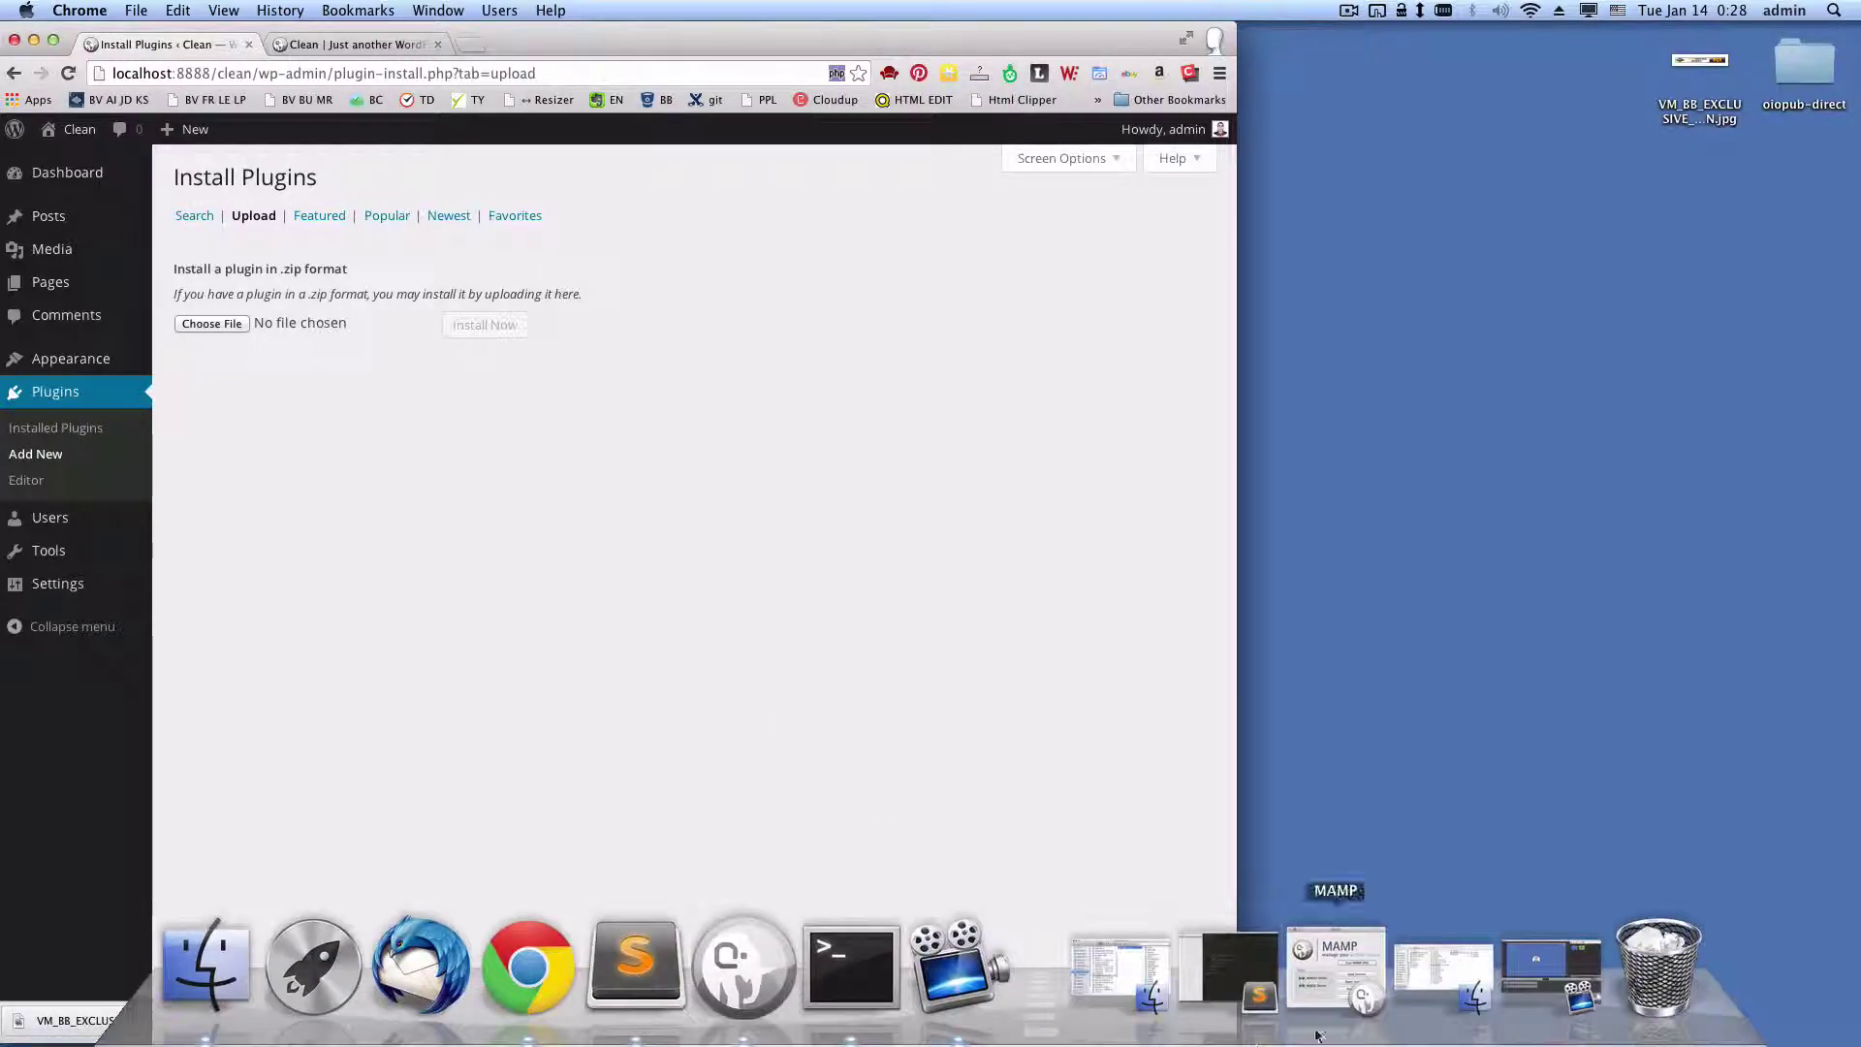
click(1434, 979)
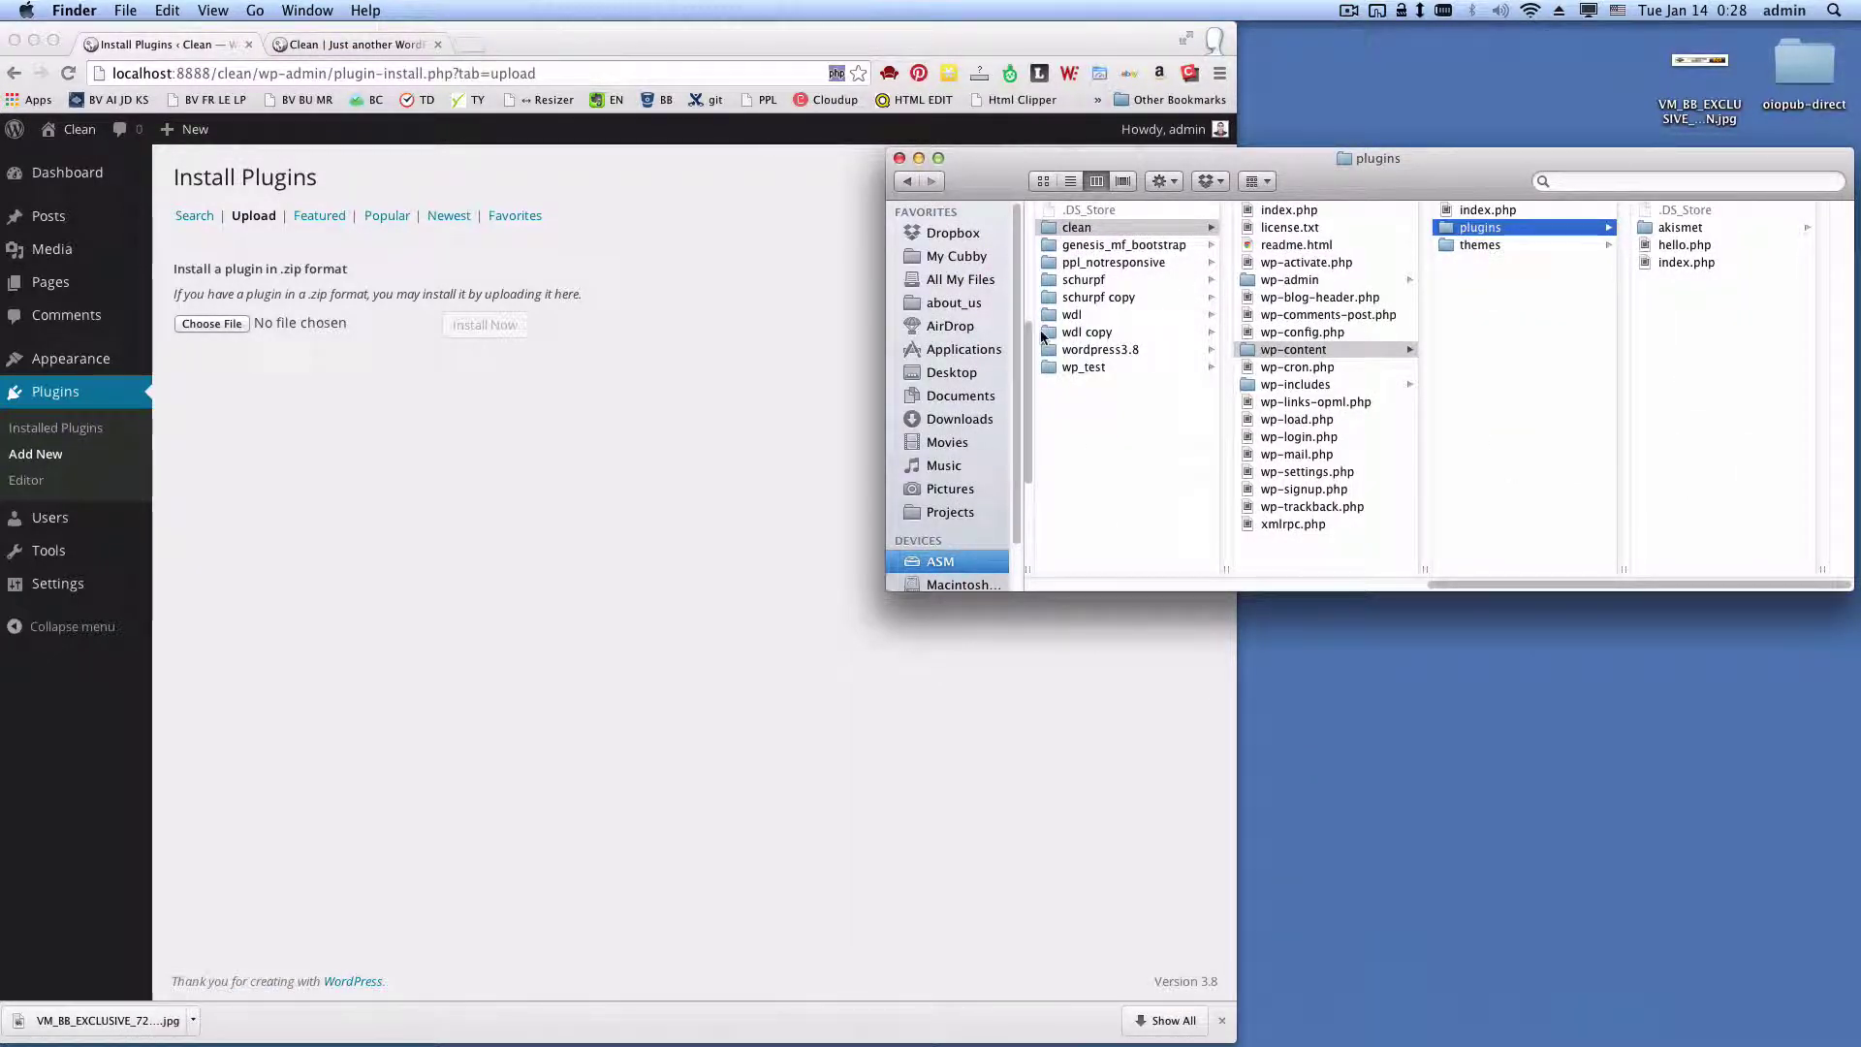
click(1115, 227)
click(1317, 351)
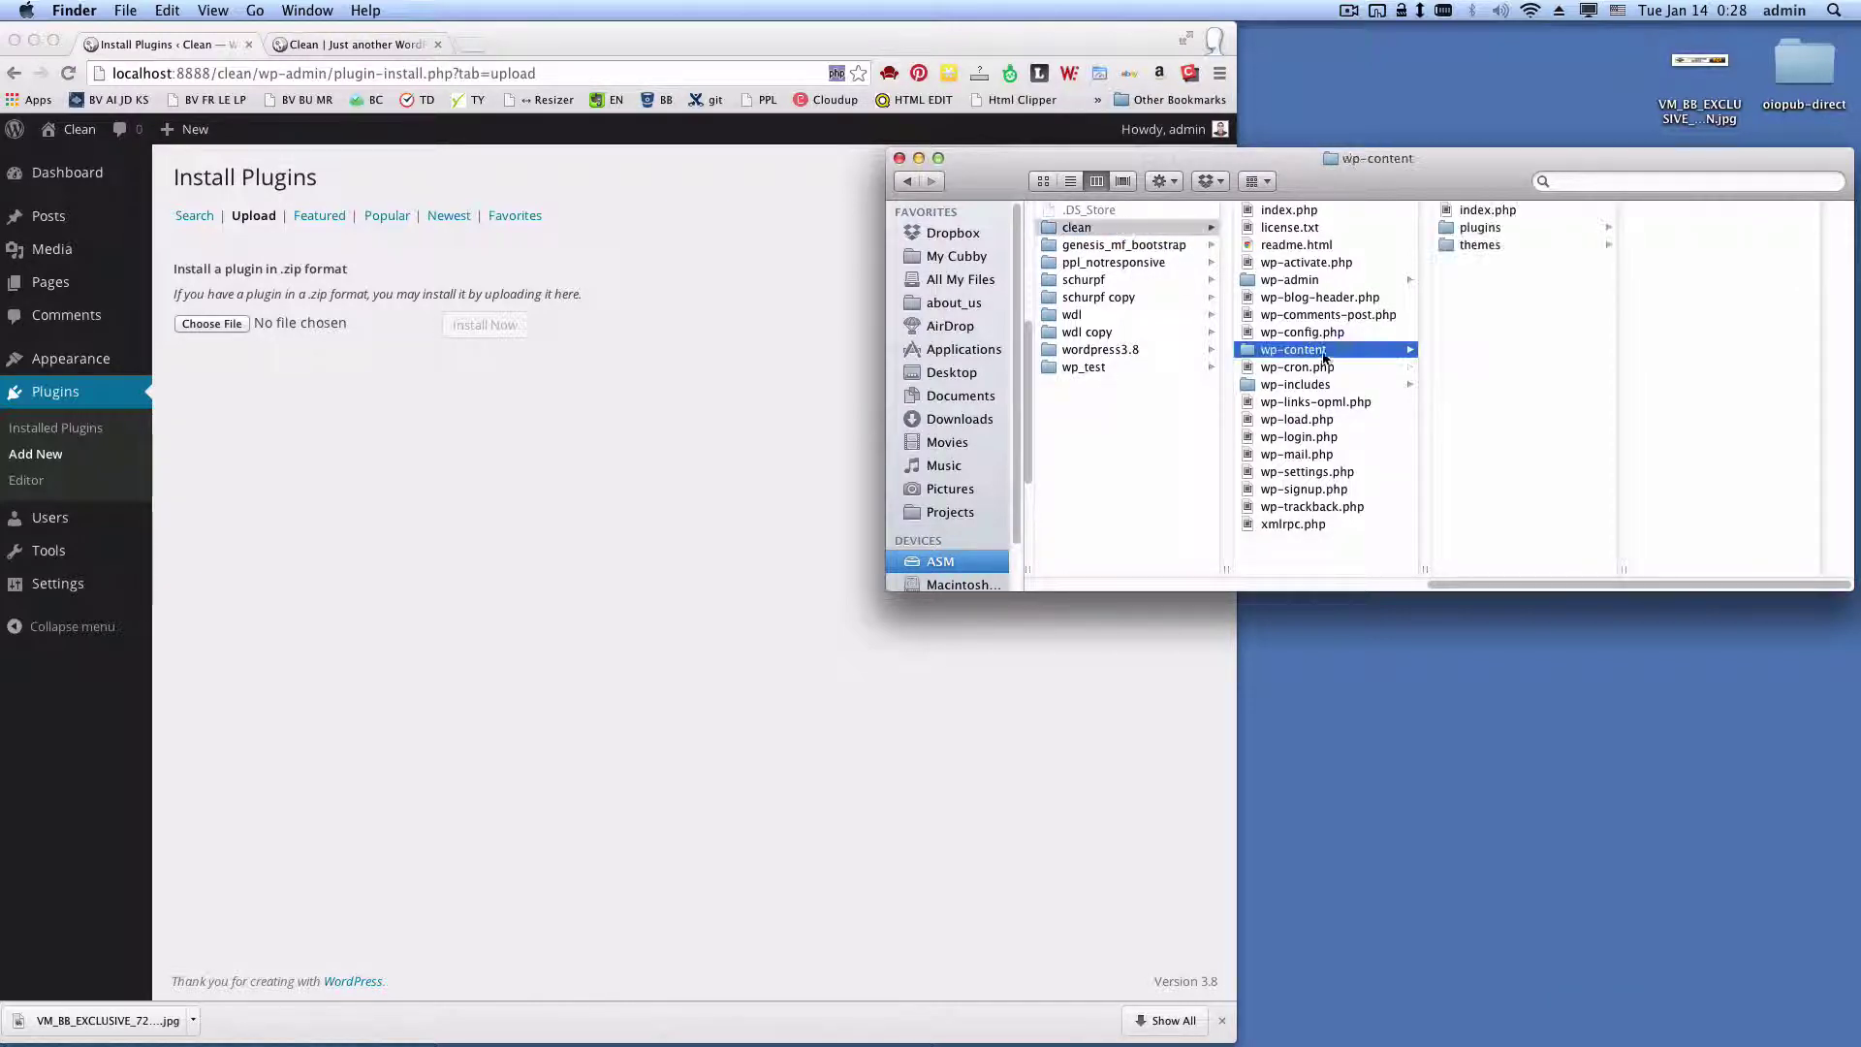
click(1478, 229)
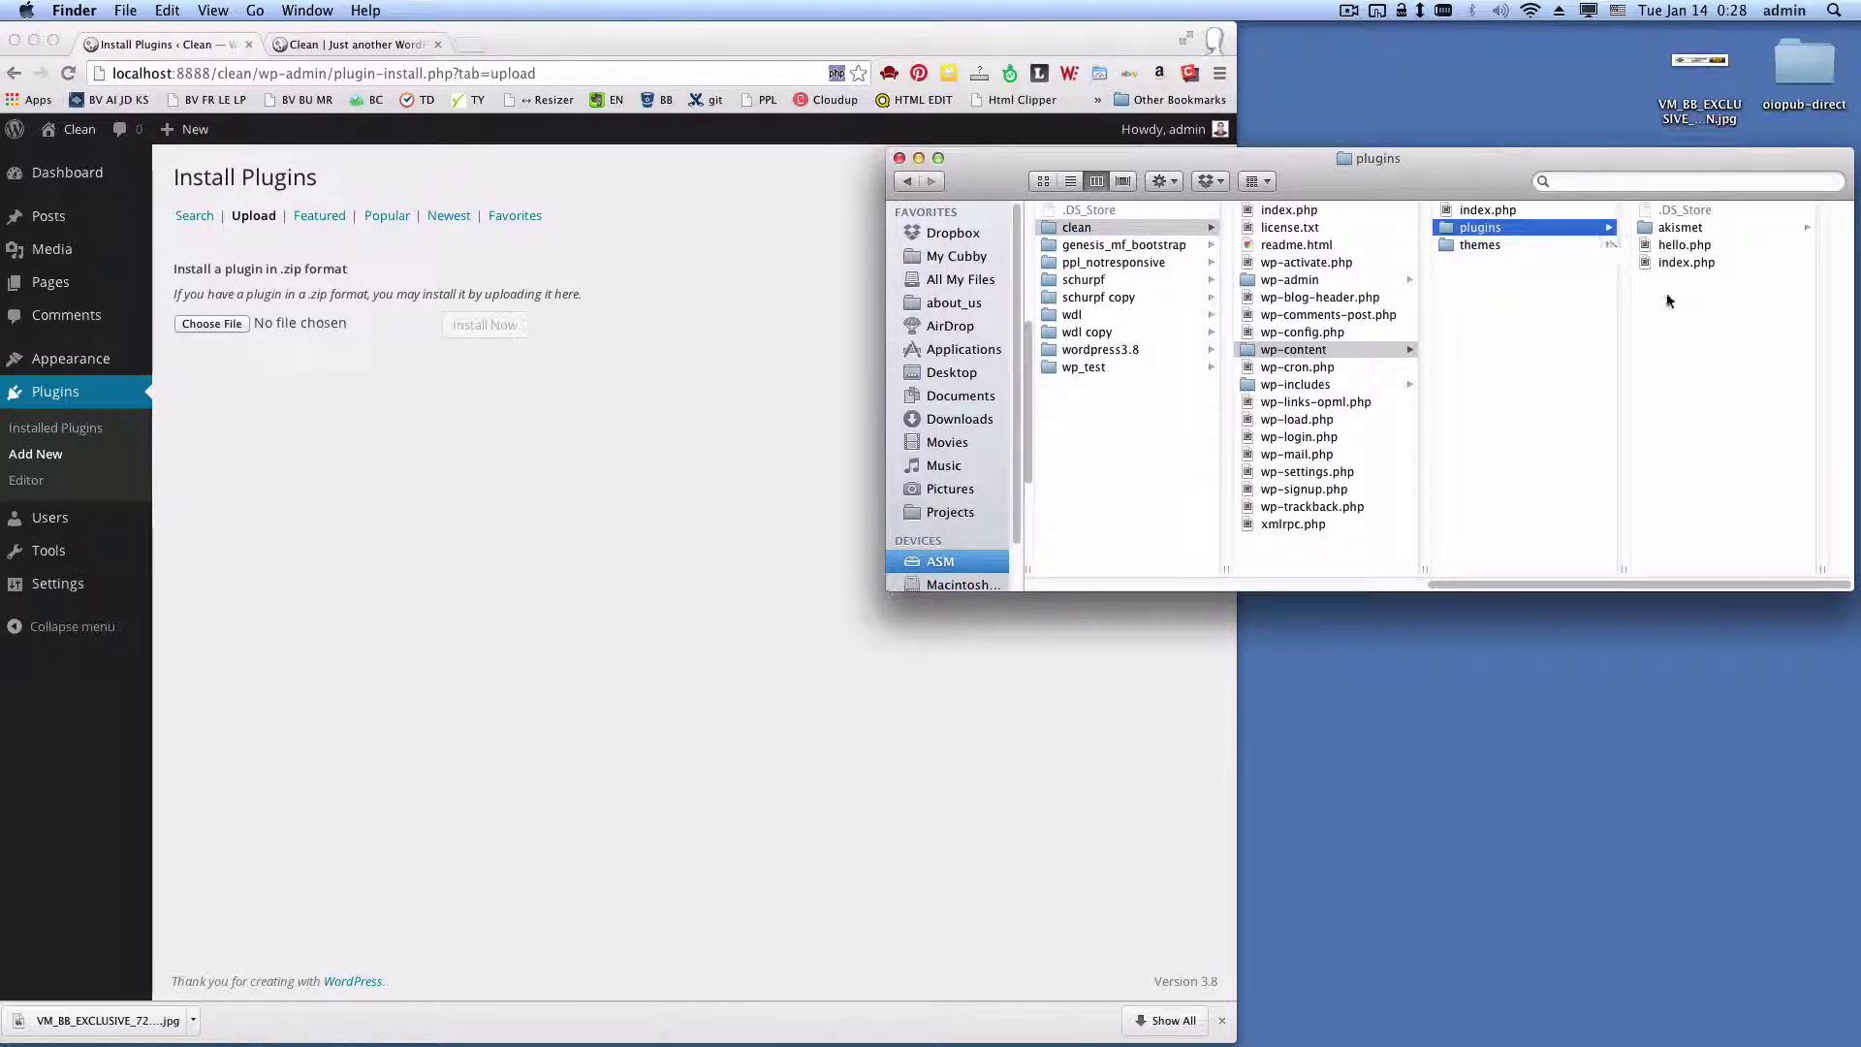
click(1803, 65)
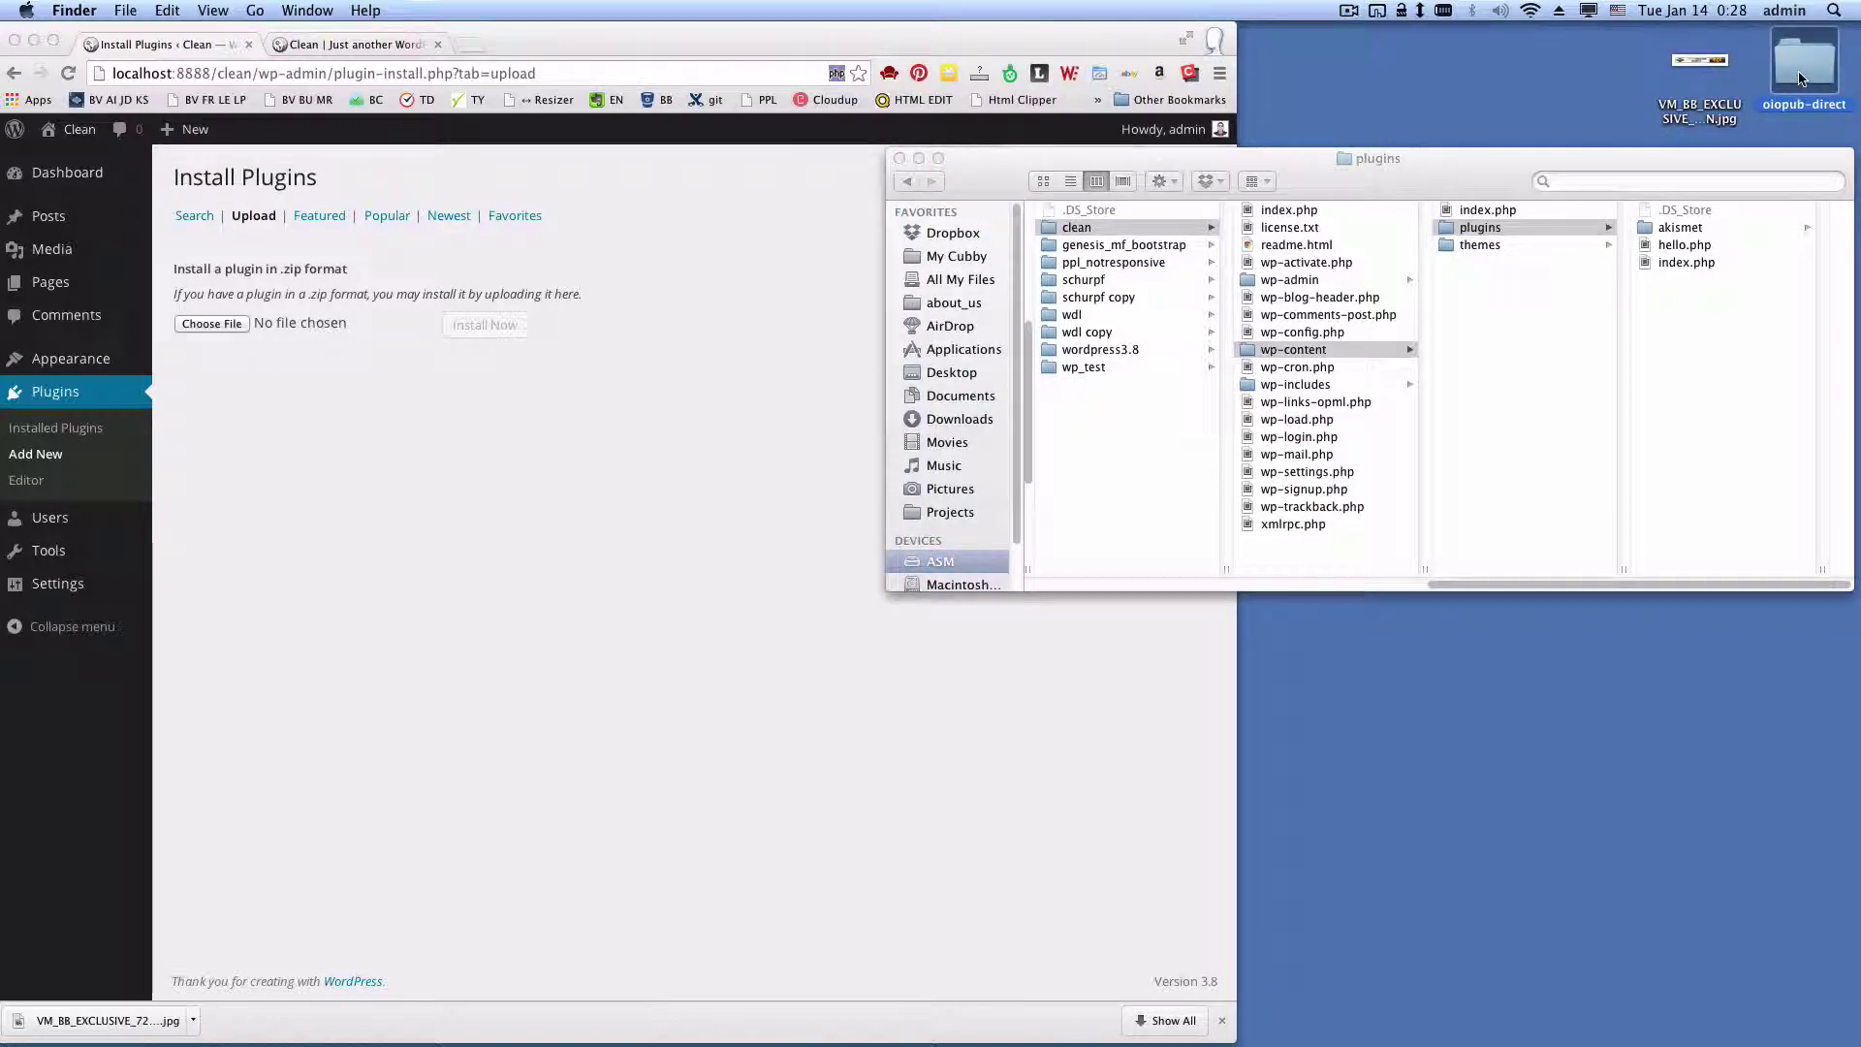
click(1695, 335)
key(super+v)
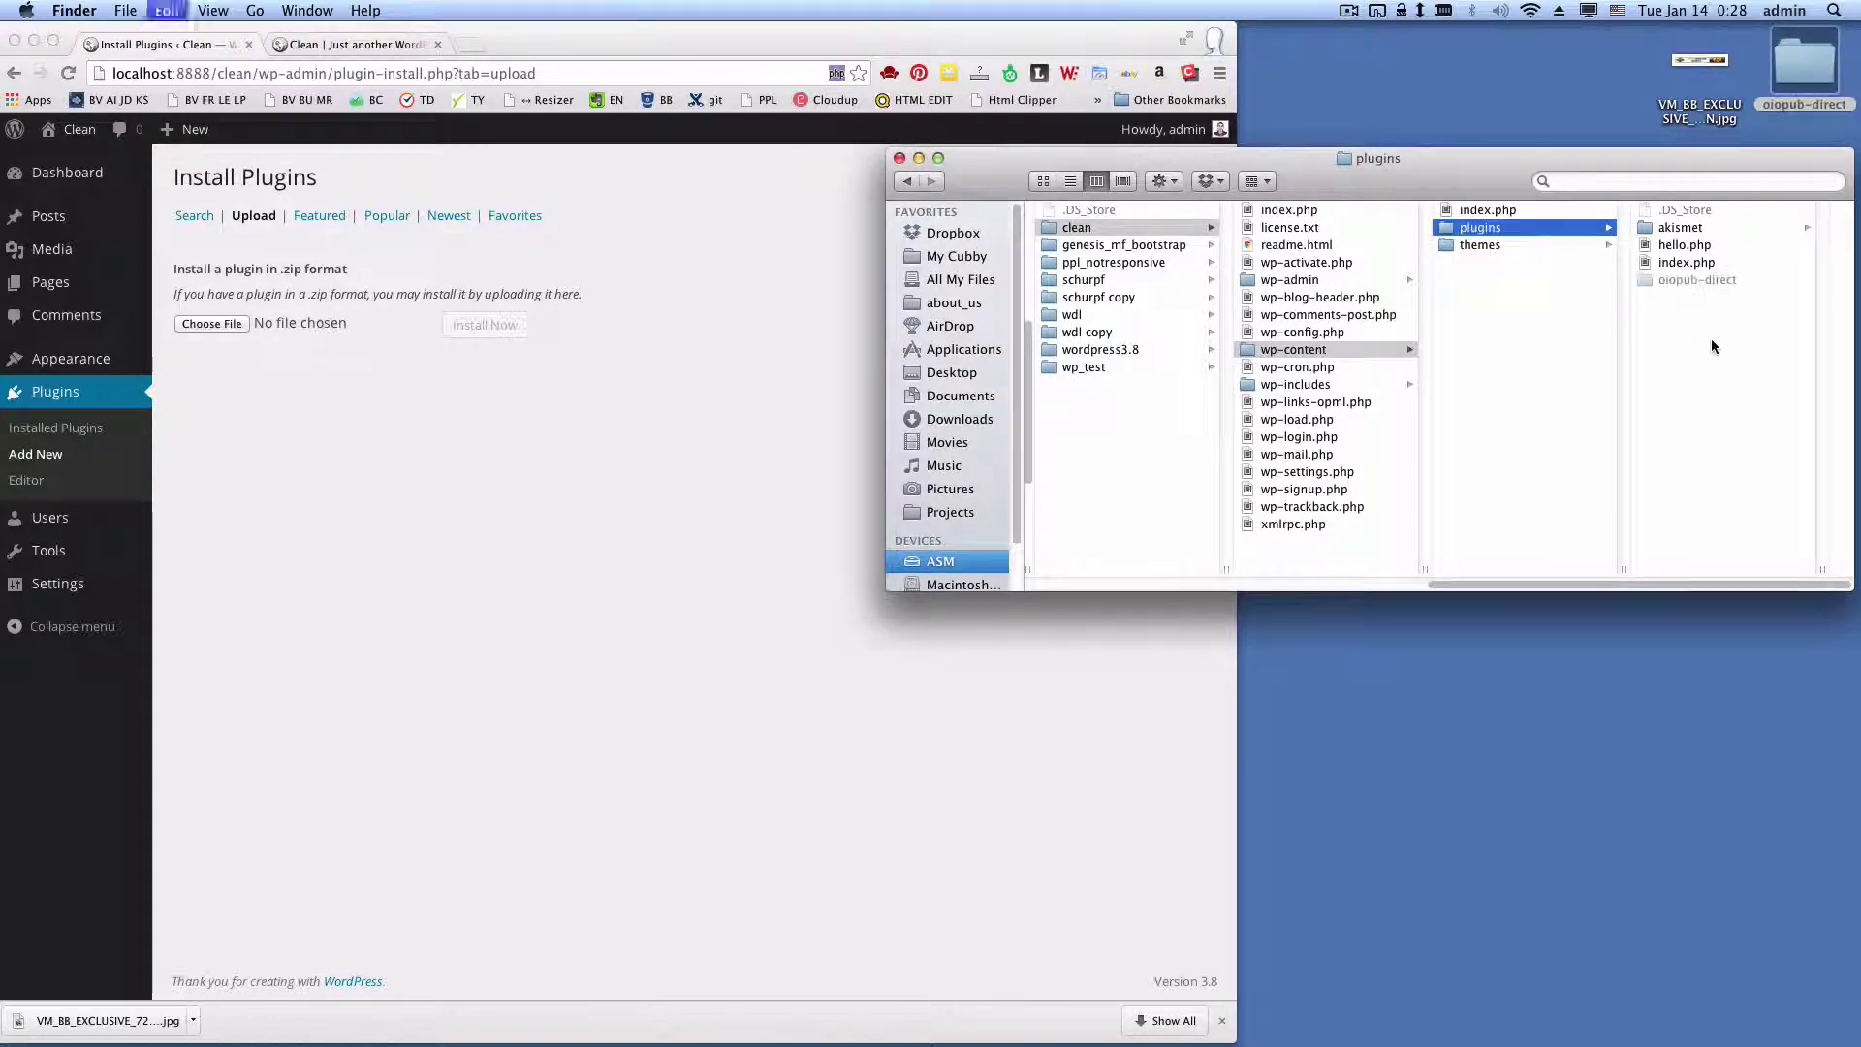
In the WordPress admin in Chrome, activate the OIOpublisher Ad Manager 2.55 plugin and continue past its welcome message
click(91, 398)
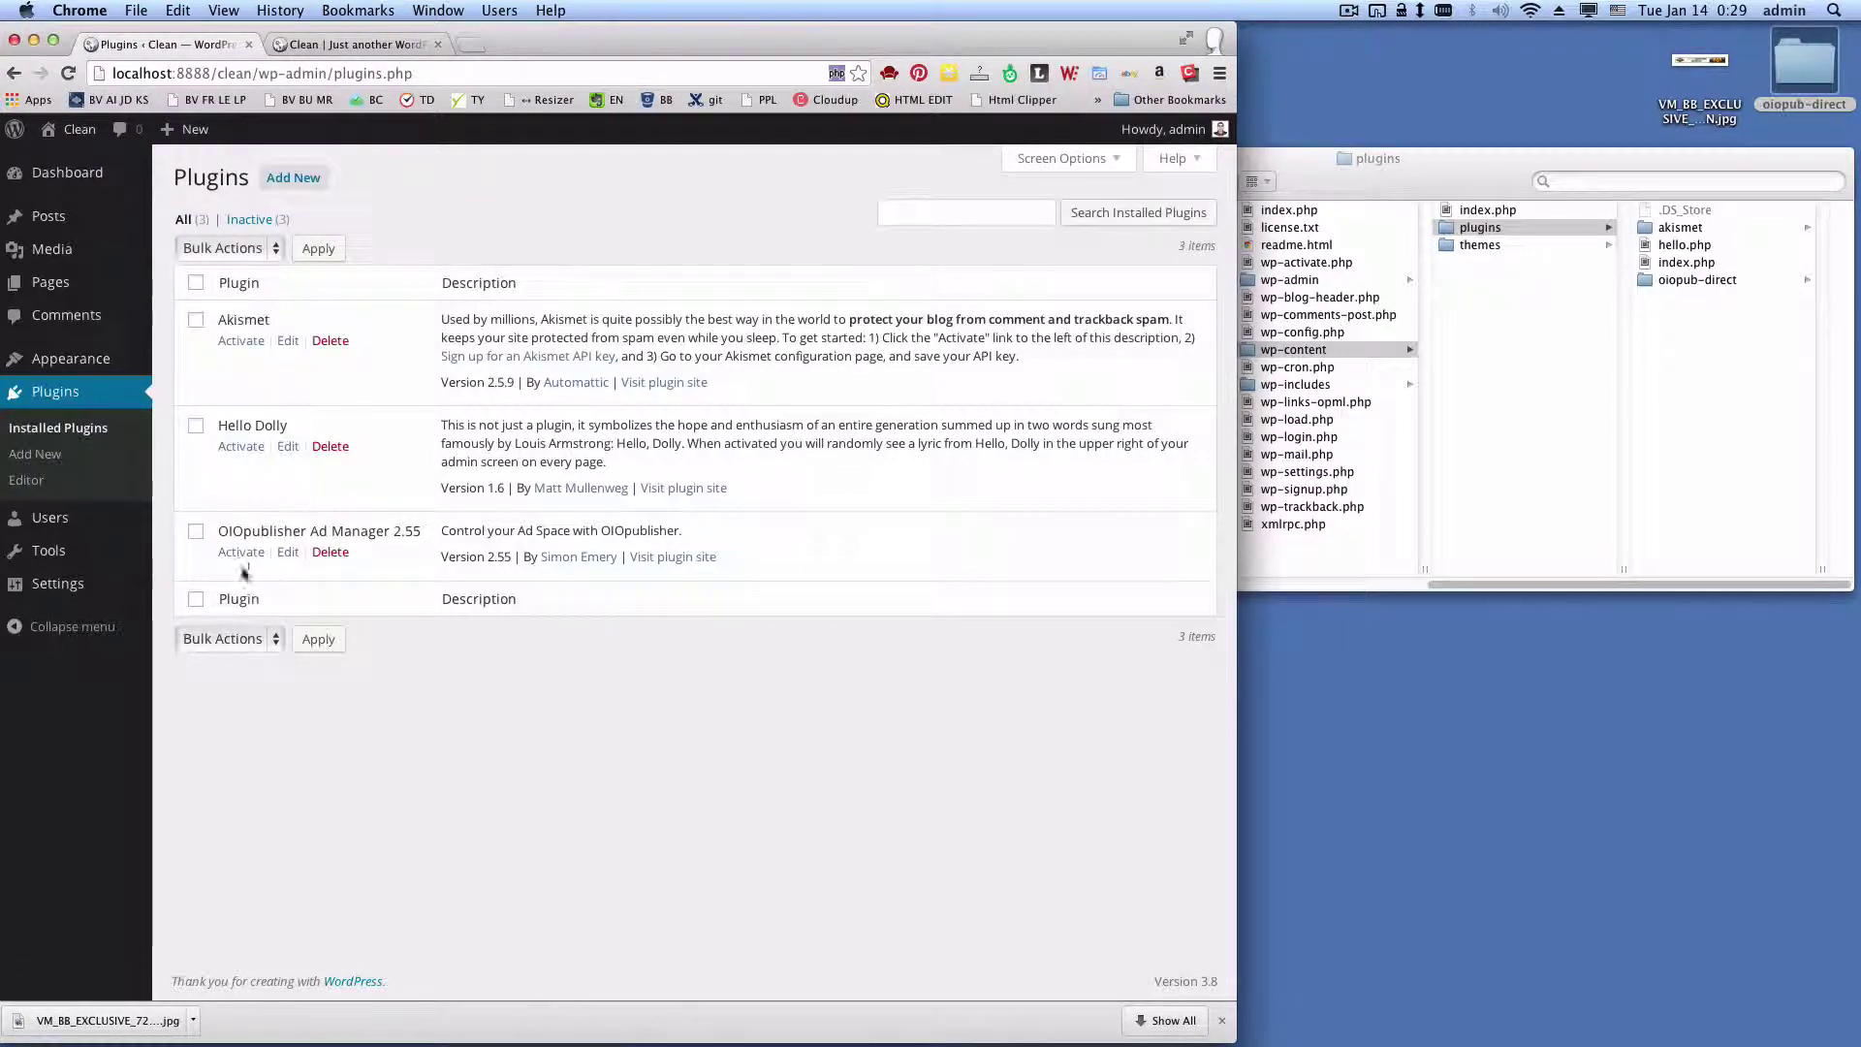
click(240, 555)
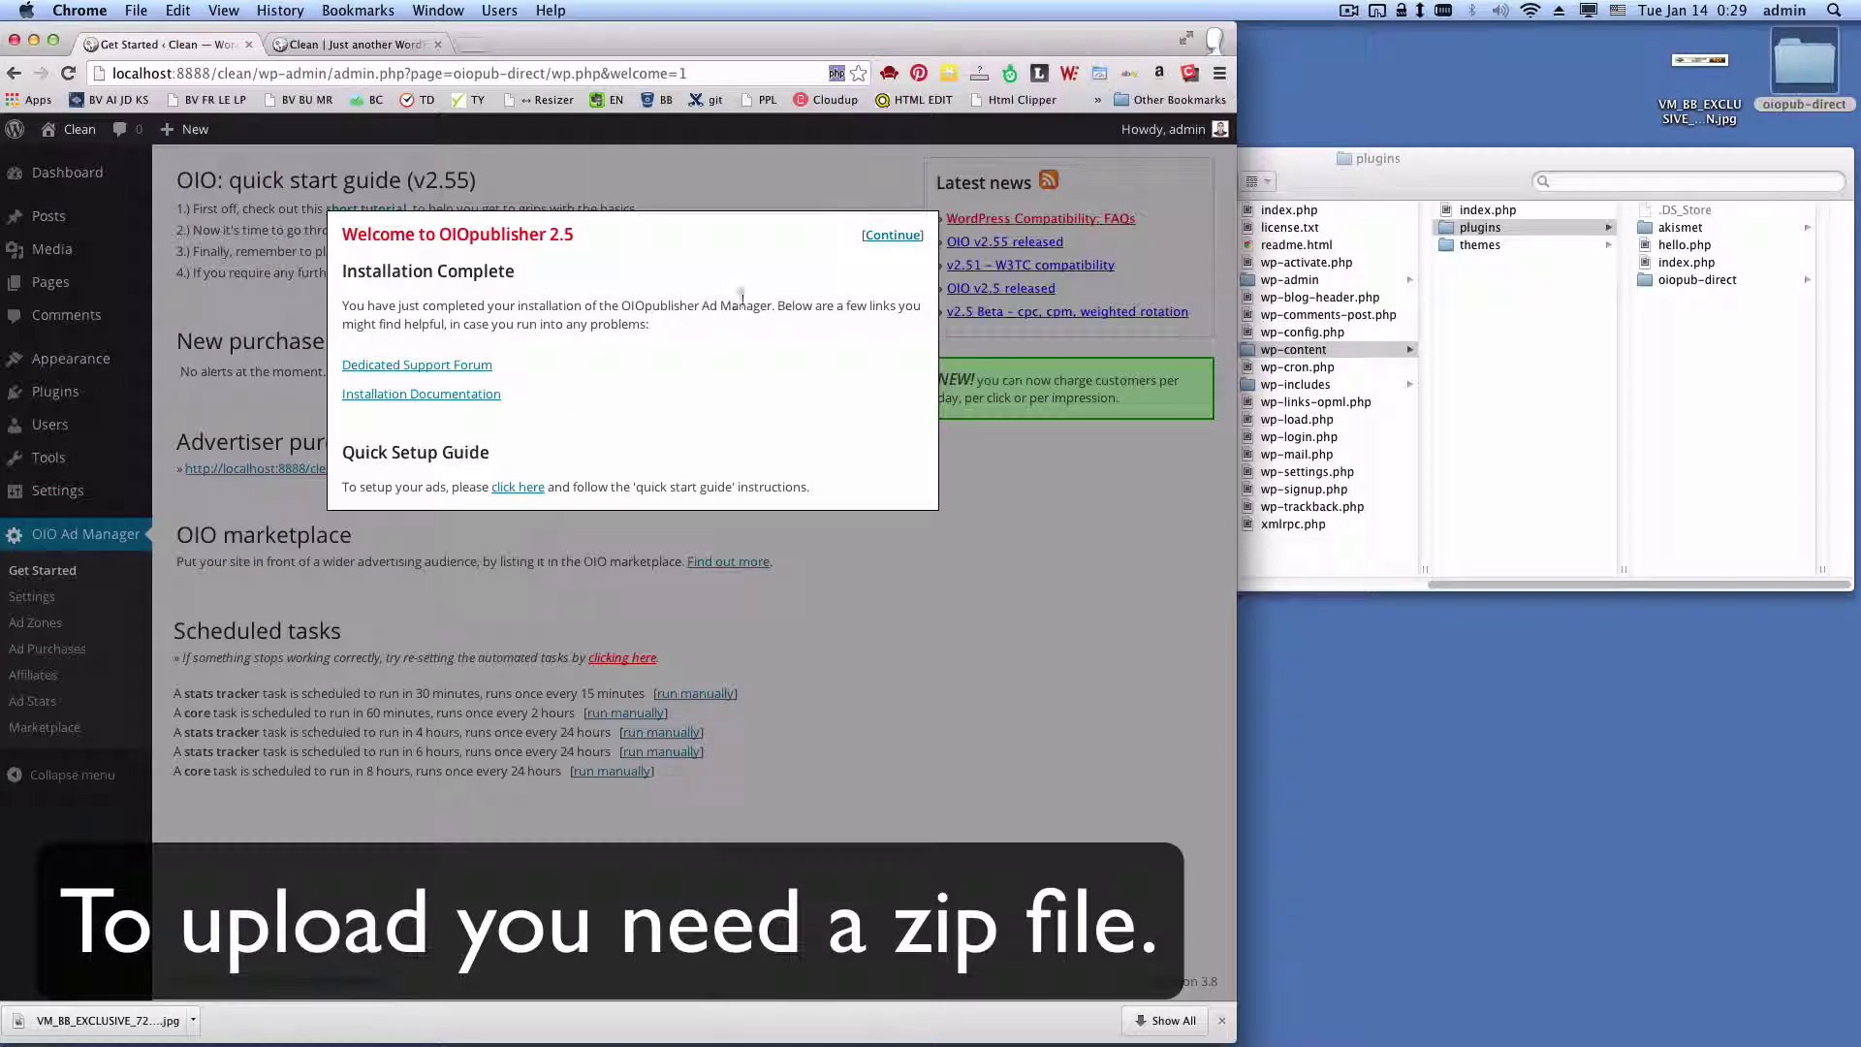
click(893, 236)
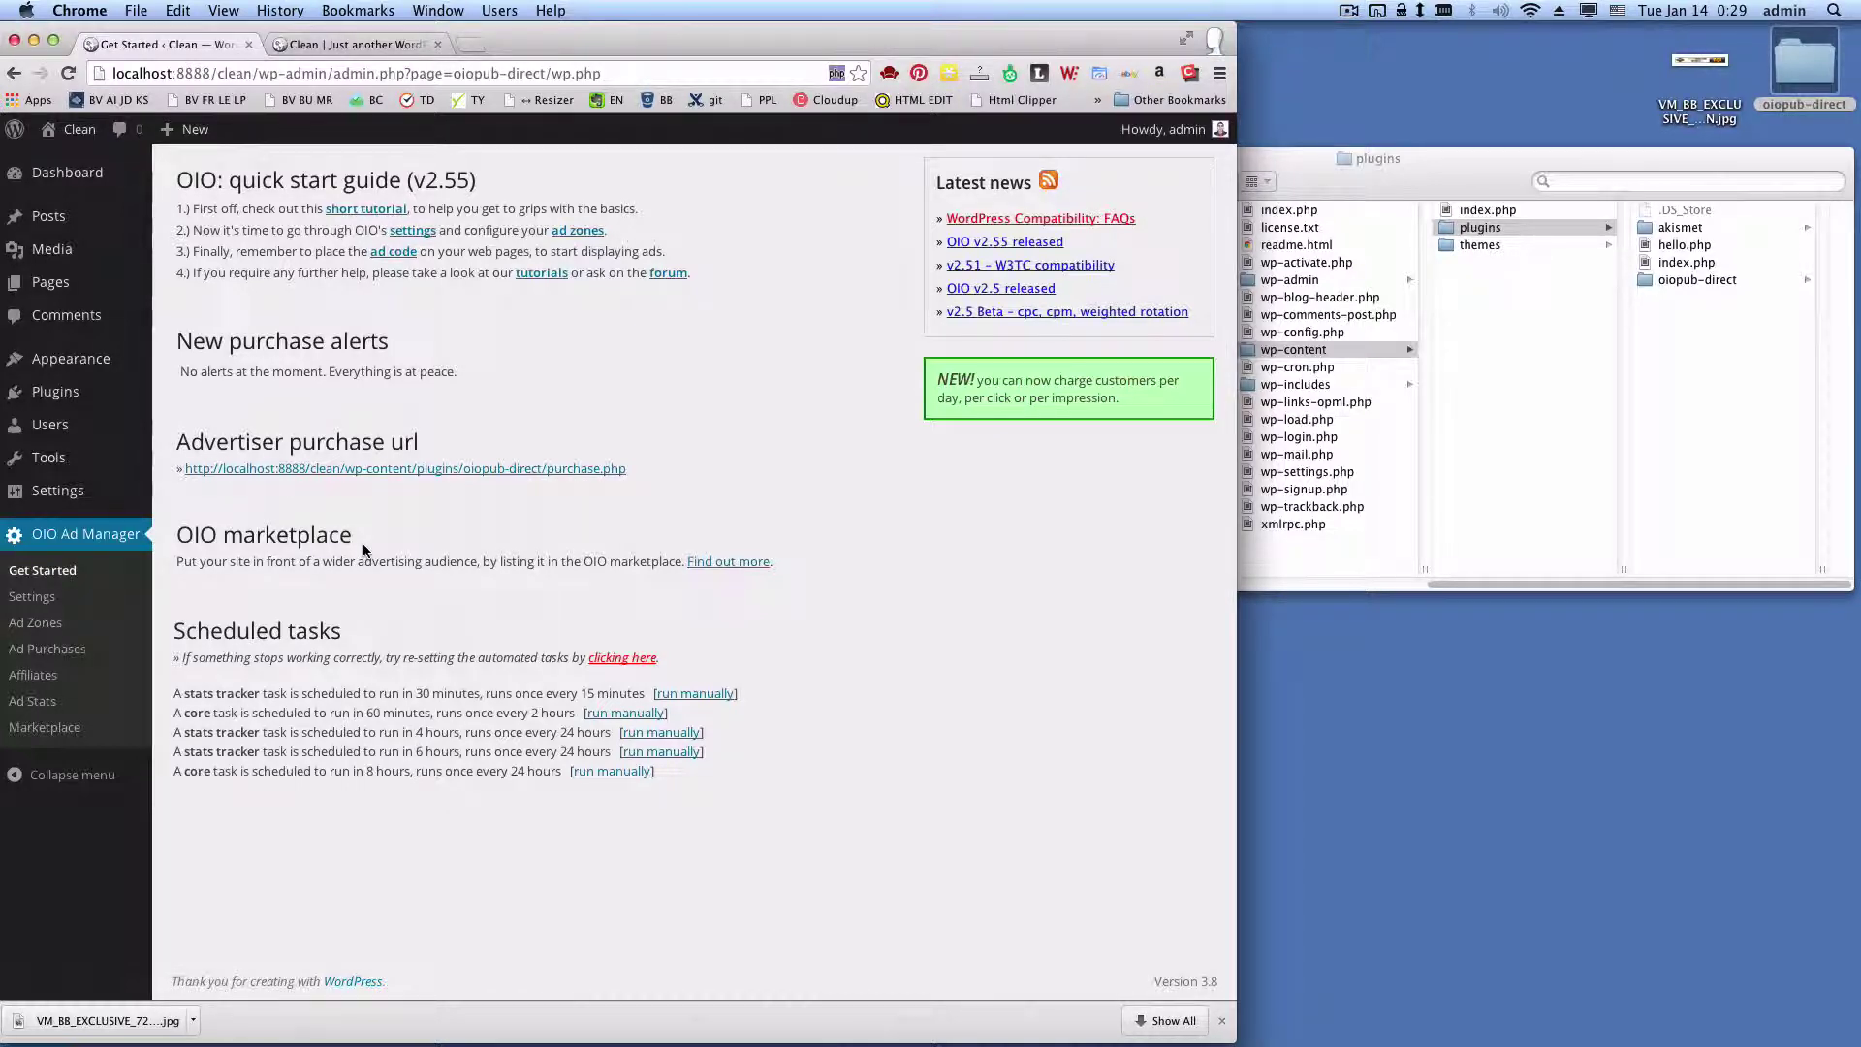
Open the OIO Ad Manager's ad zones and title banner zone 1 "Front Page After Header"
click(36, 624)
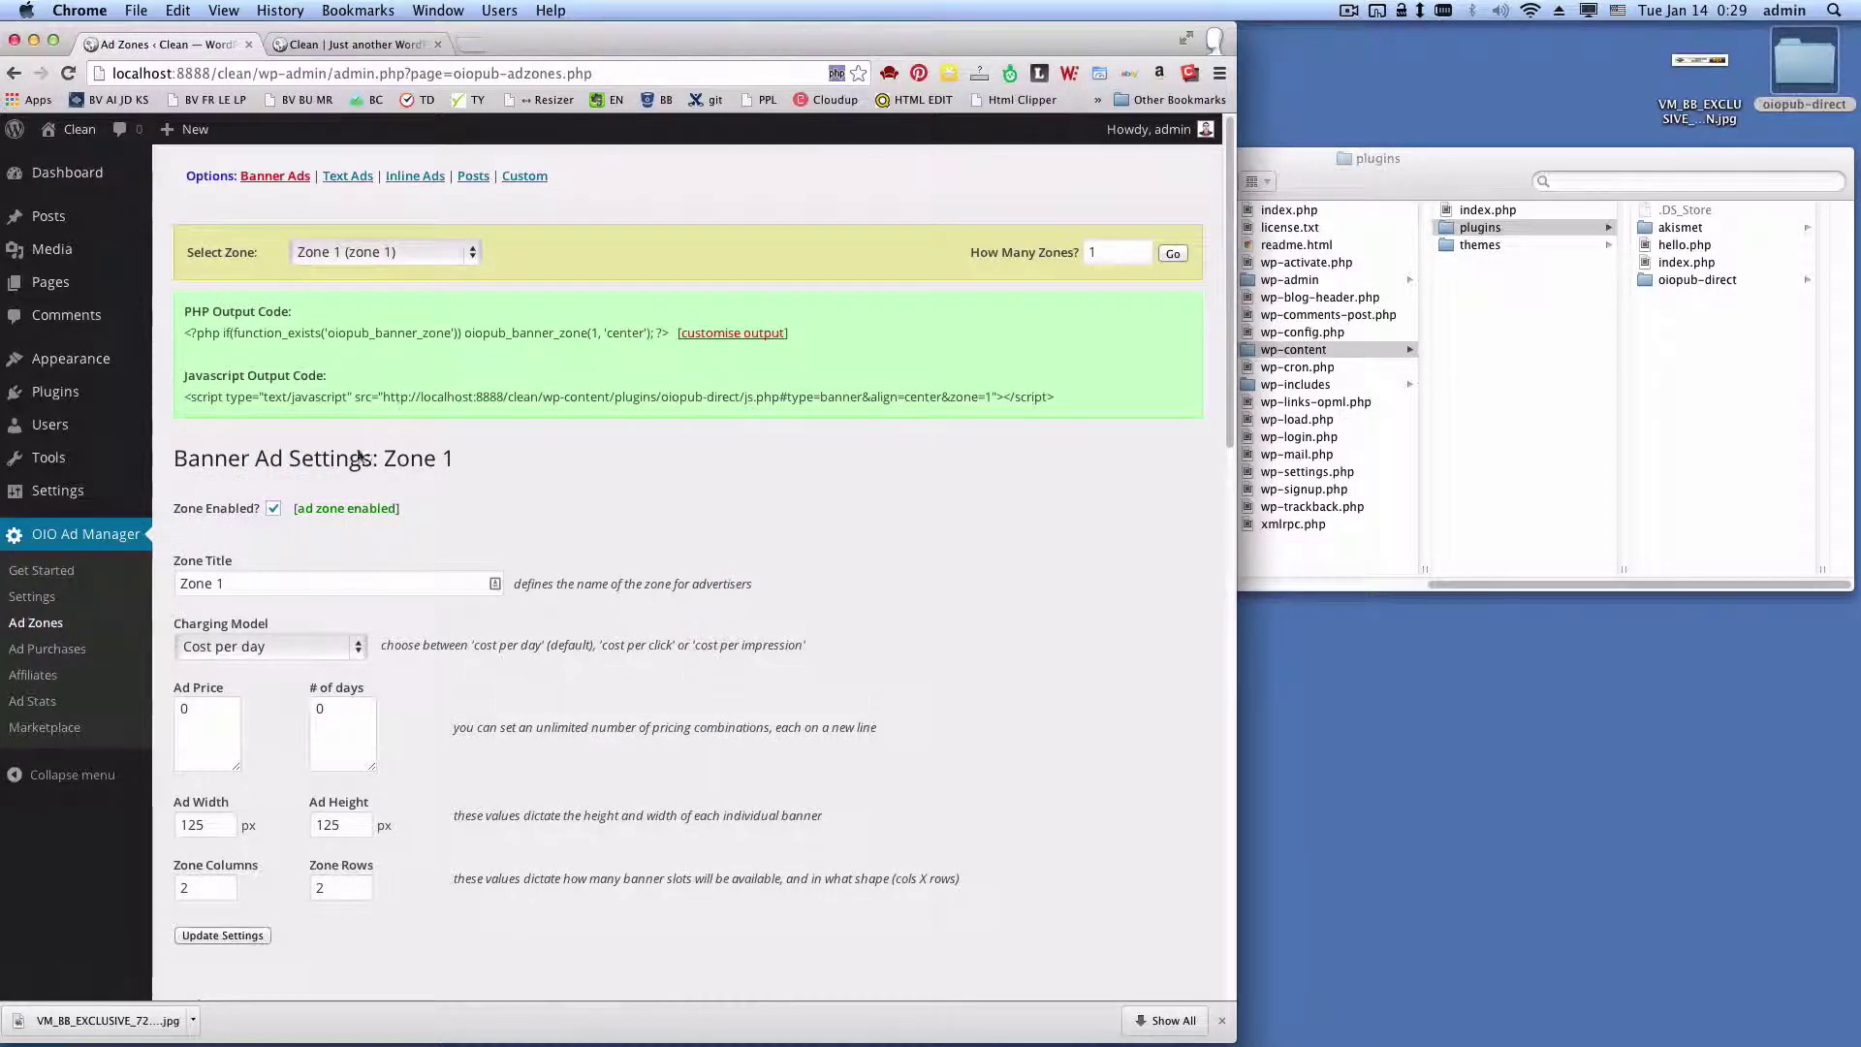
drag(243, 583, 158, 578)
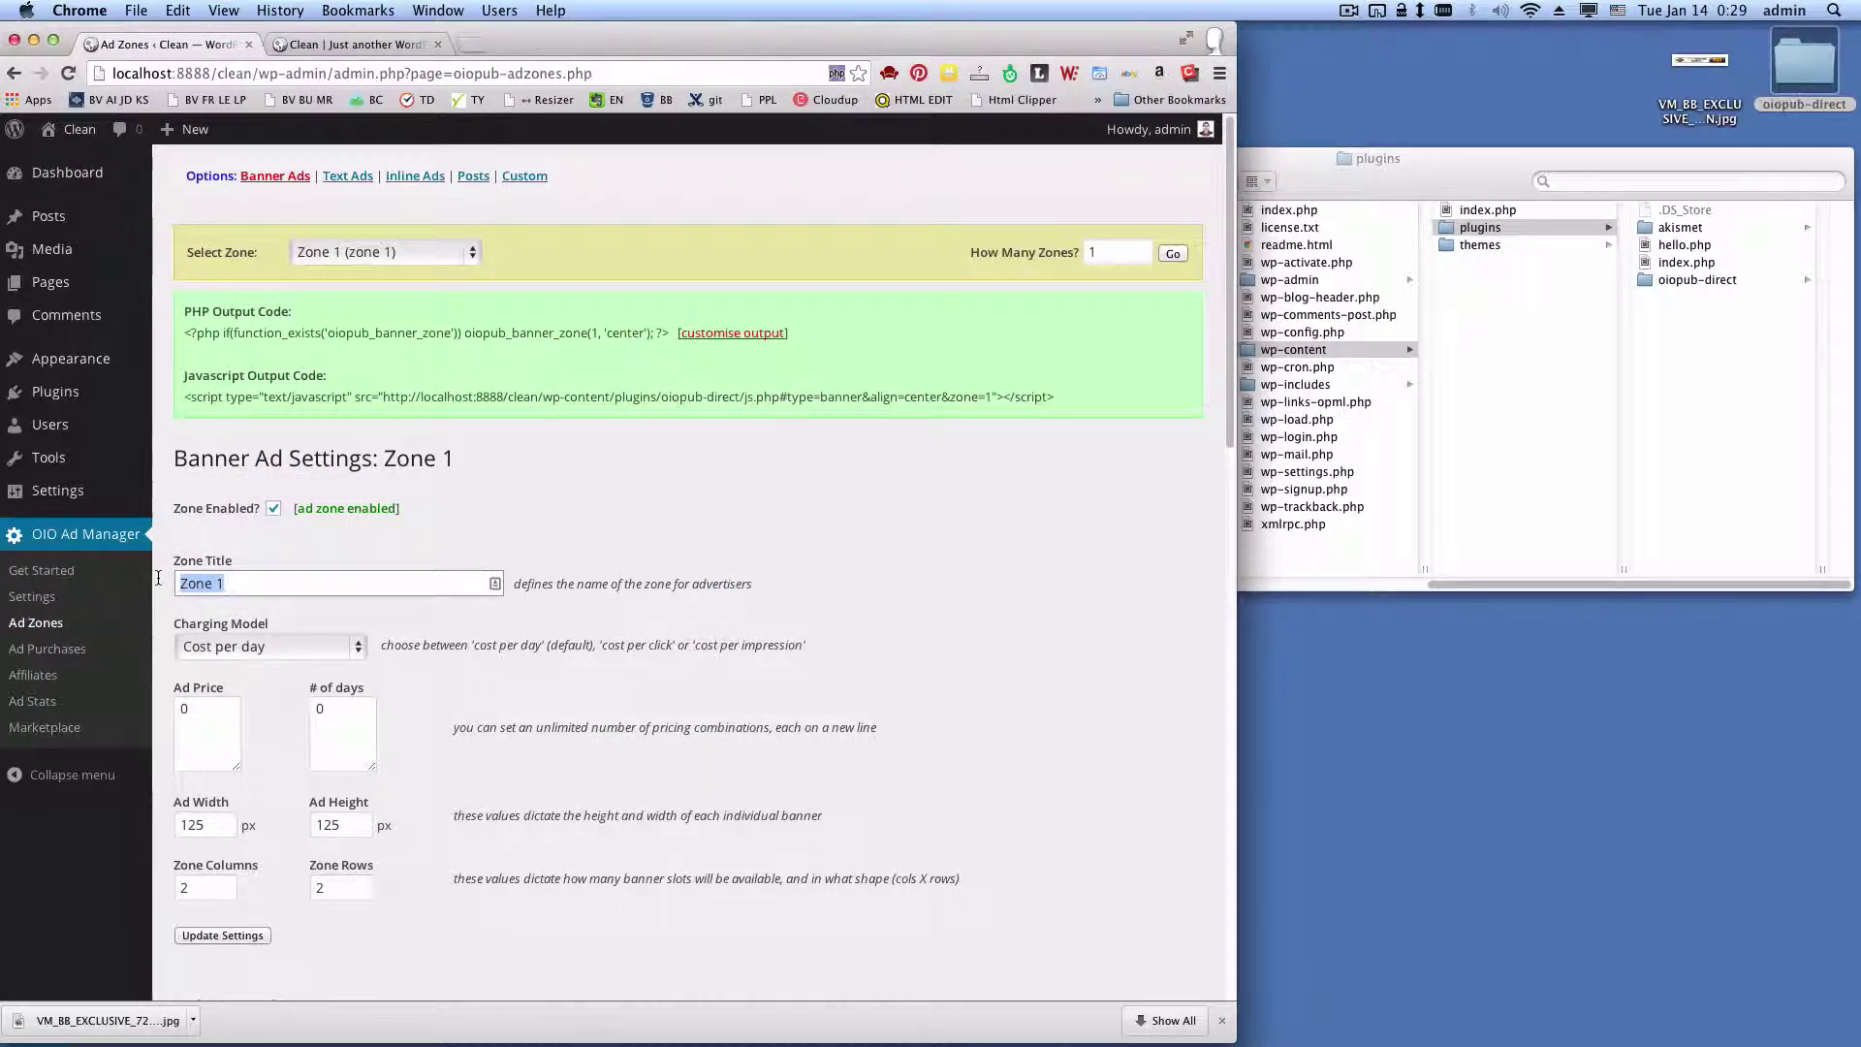
text(Front)
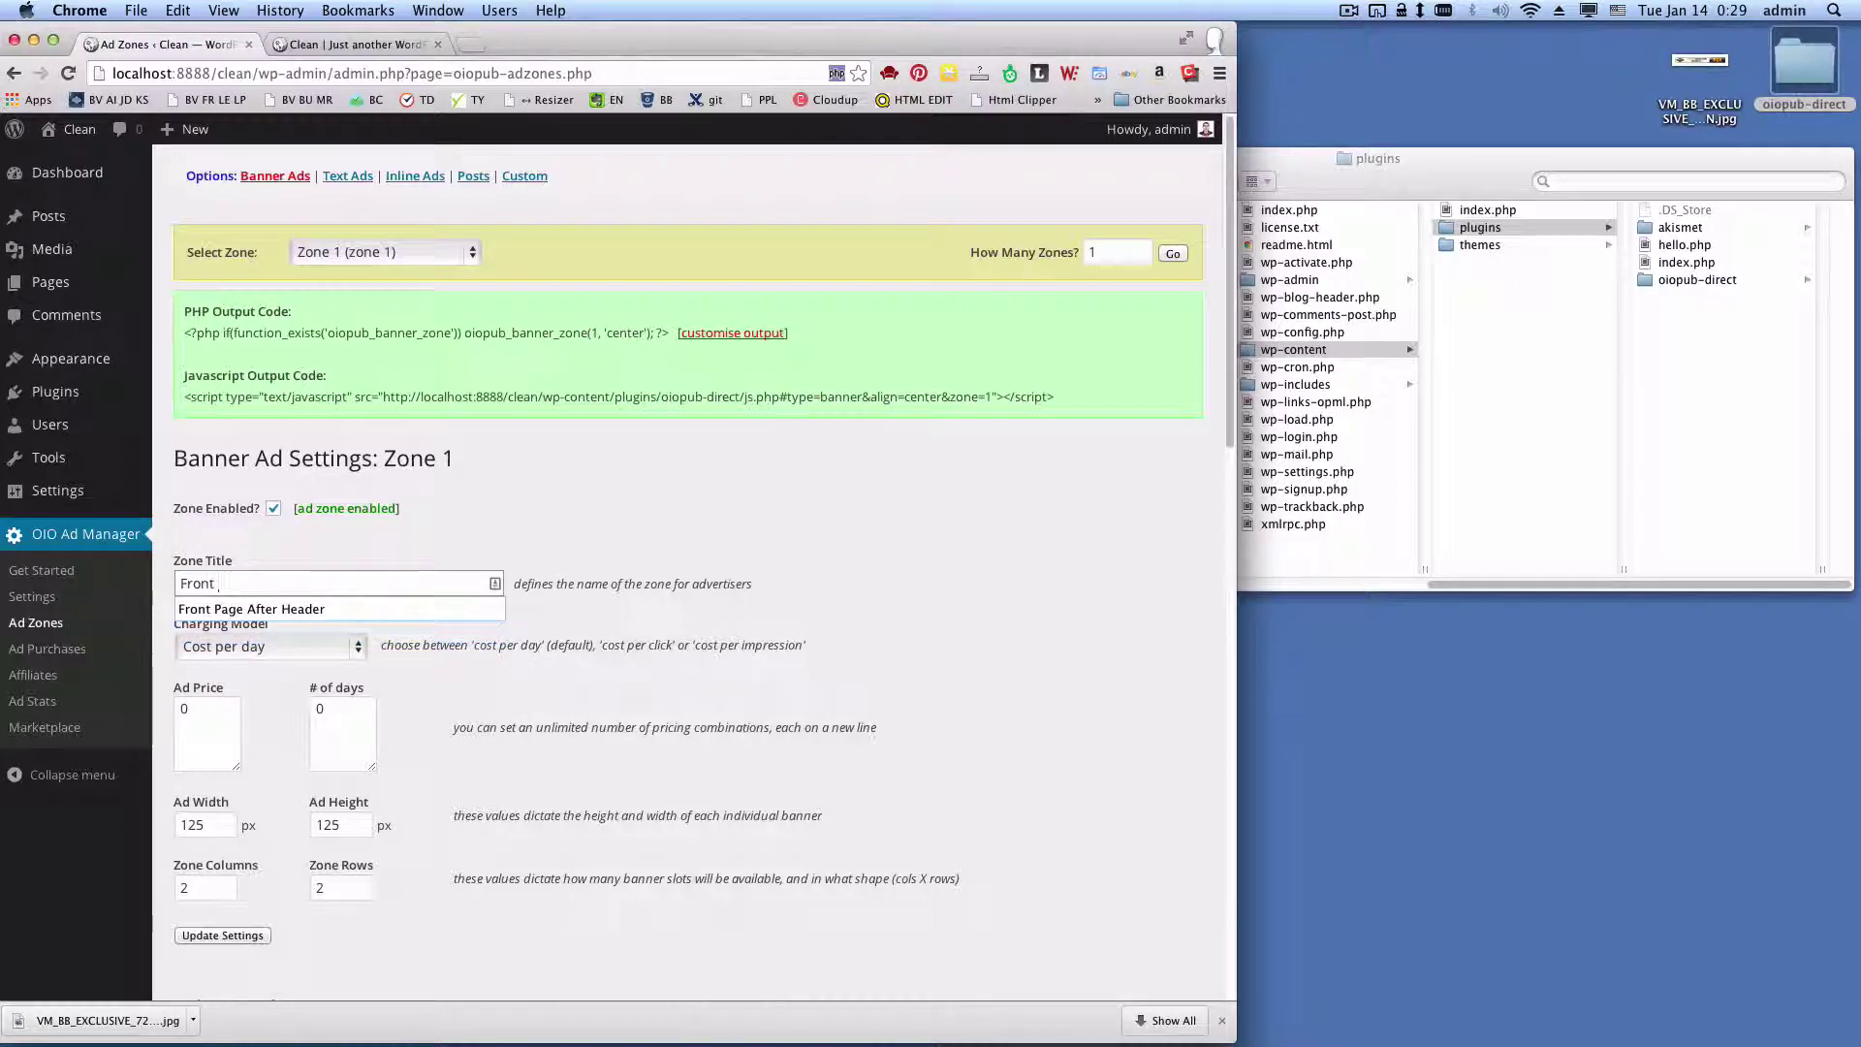
key(Down)
key(Return)
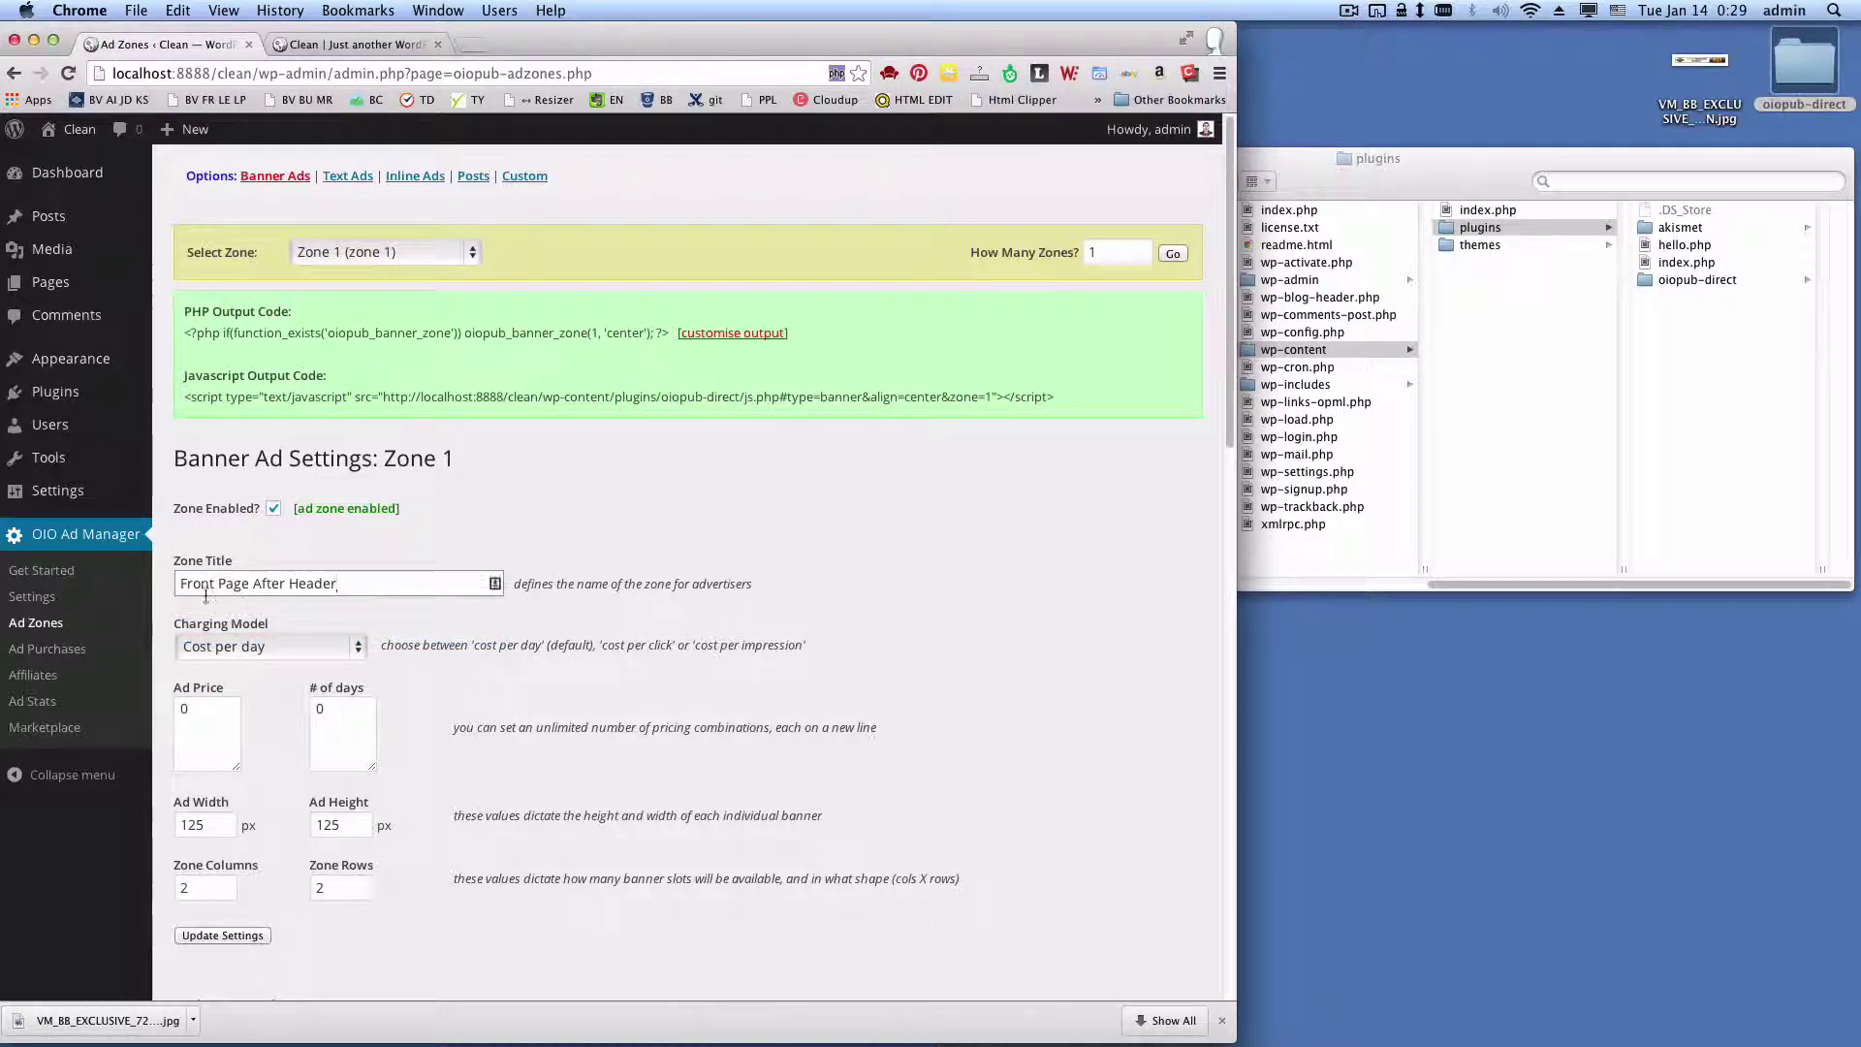
click(360, 583)
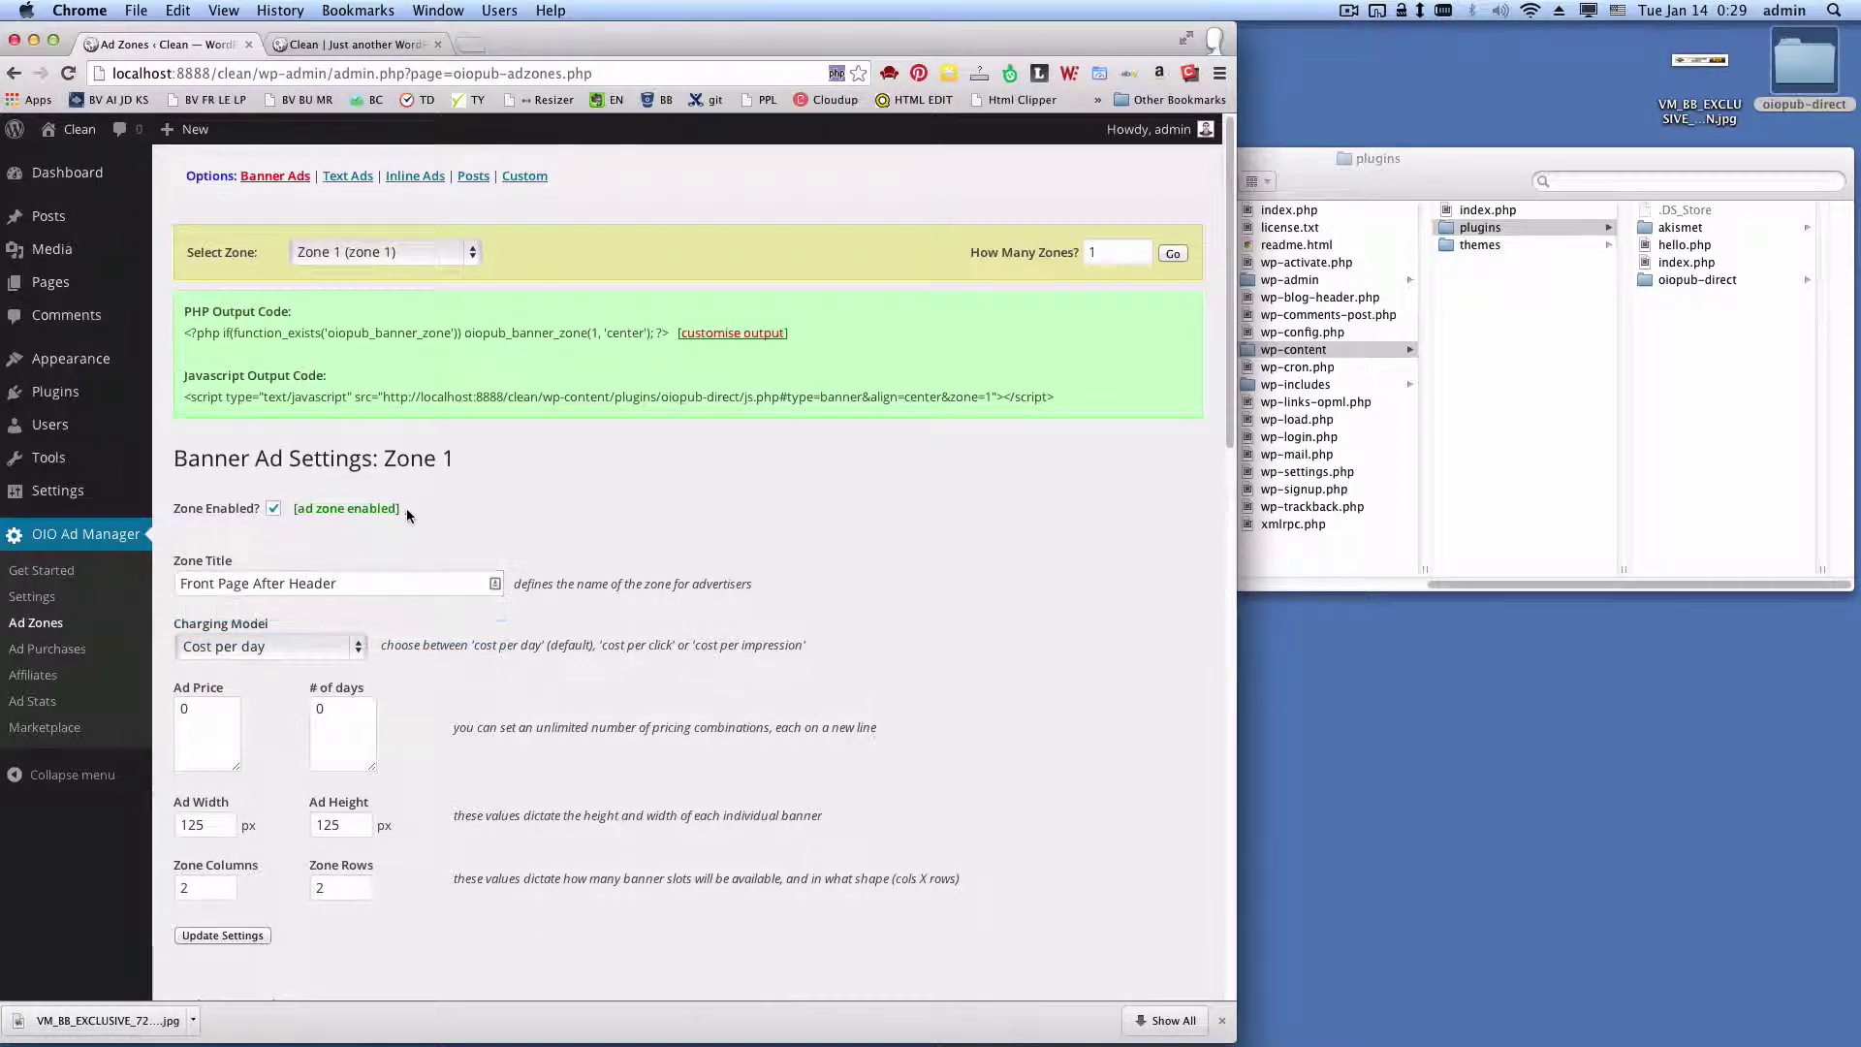
Set the banner zone's ad price to 1 and its number of days to 1
double_click(184, 708)
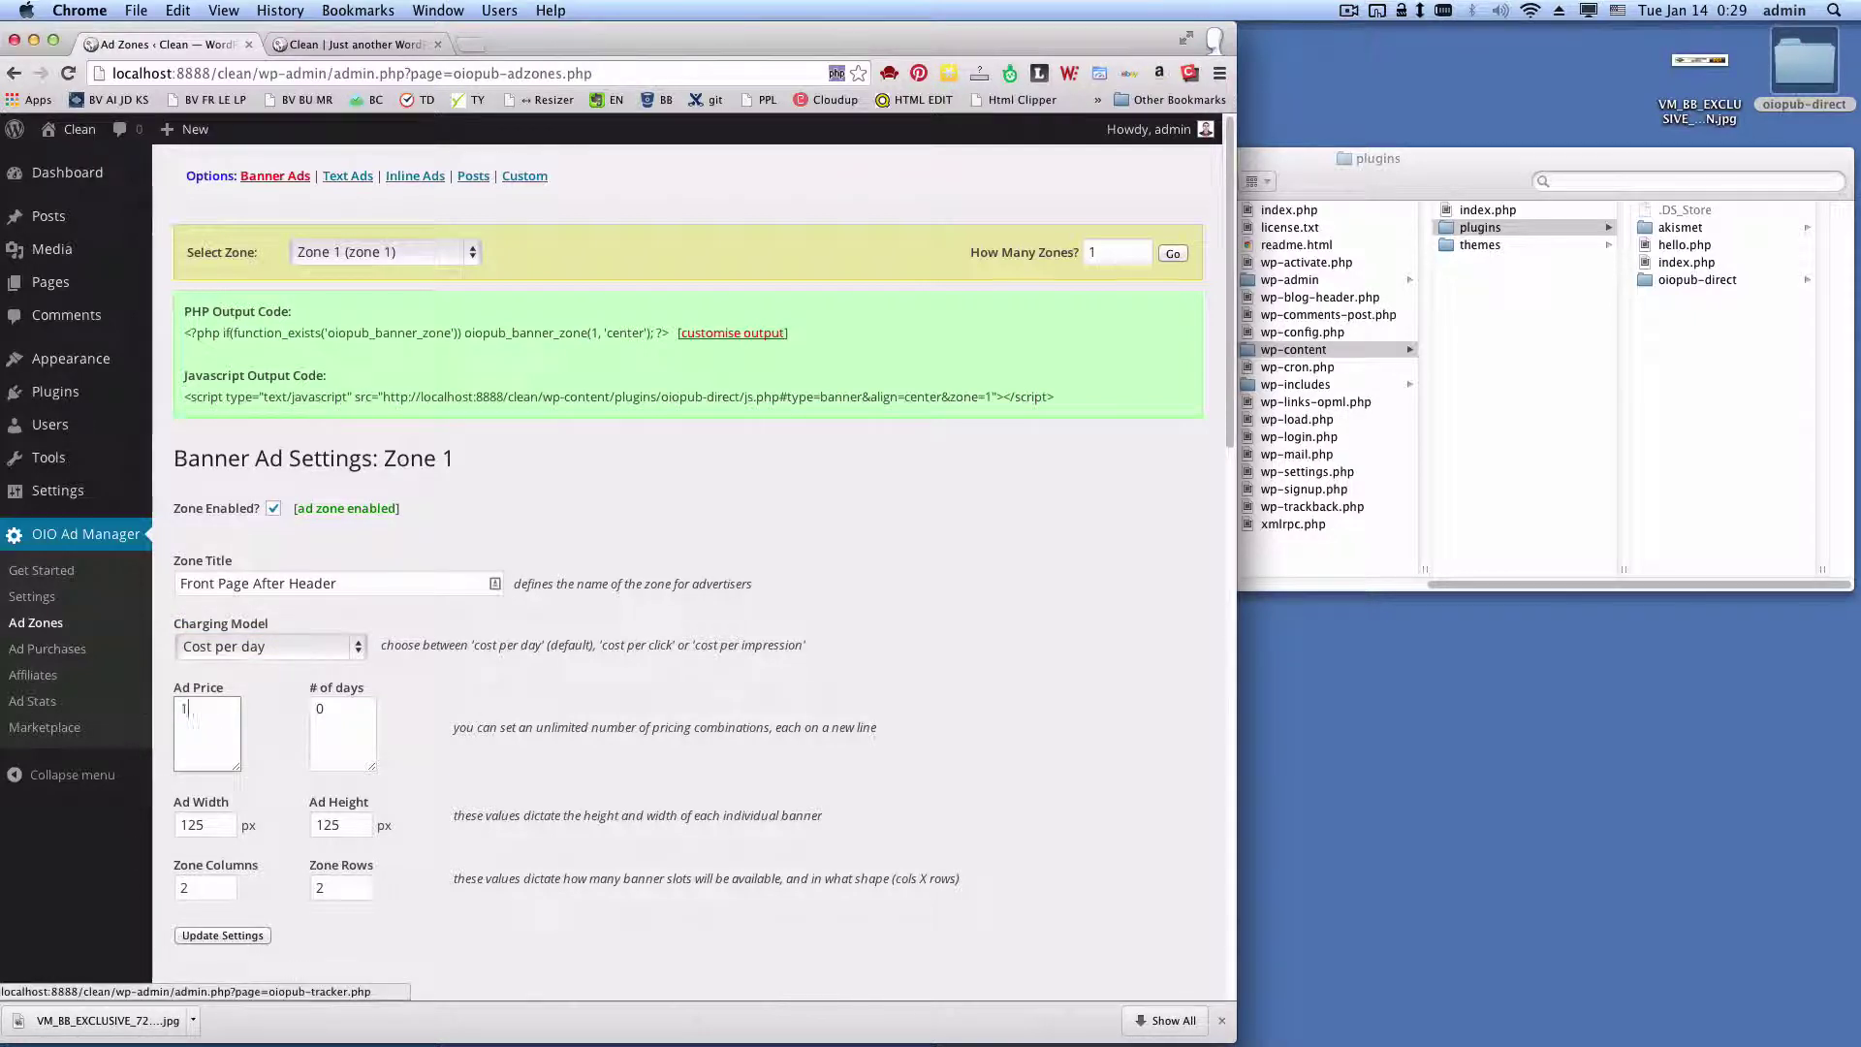
text(1)
key(Tab)
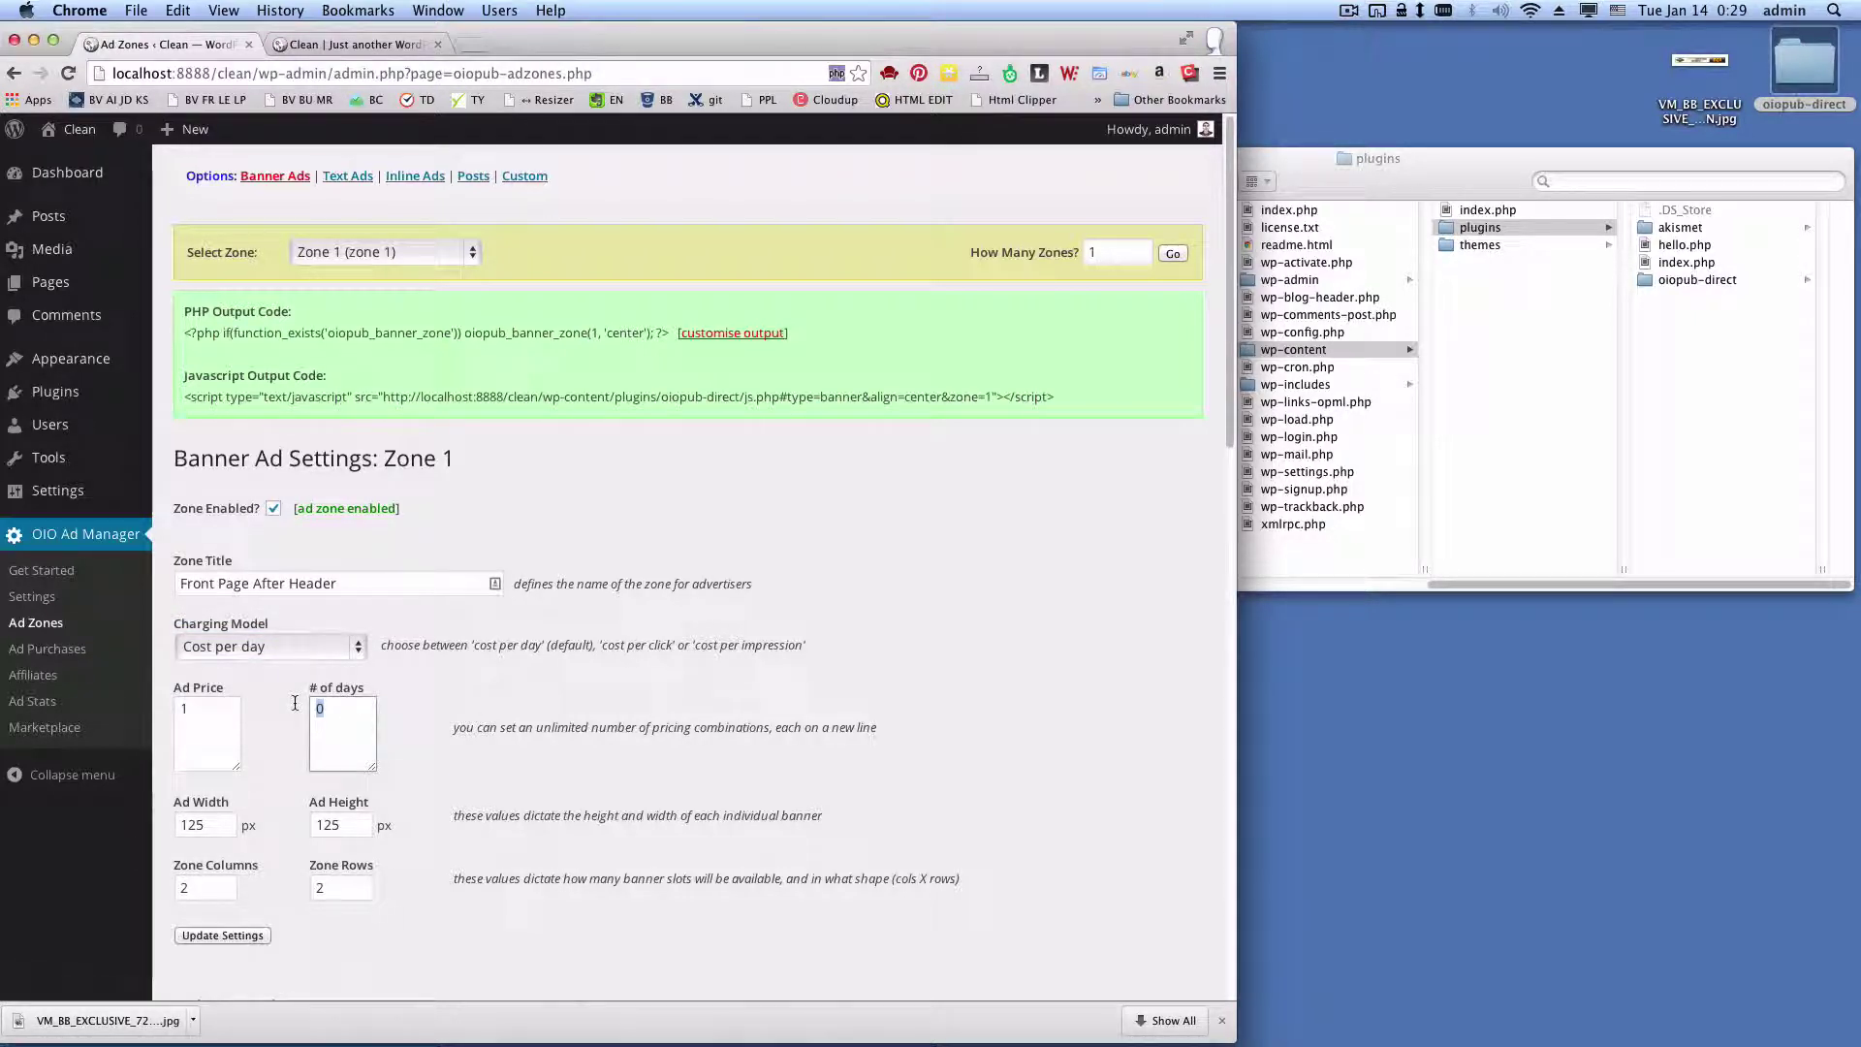
text(1)
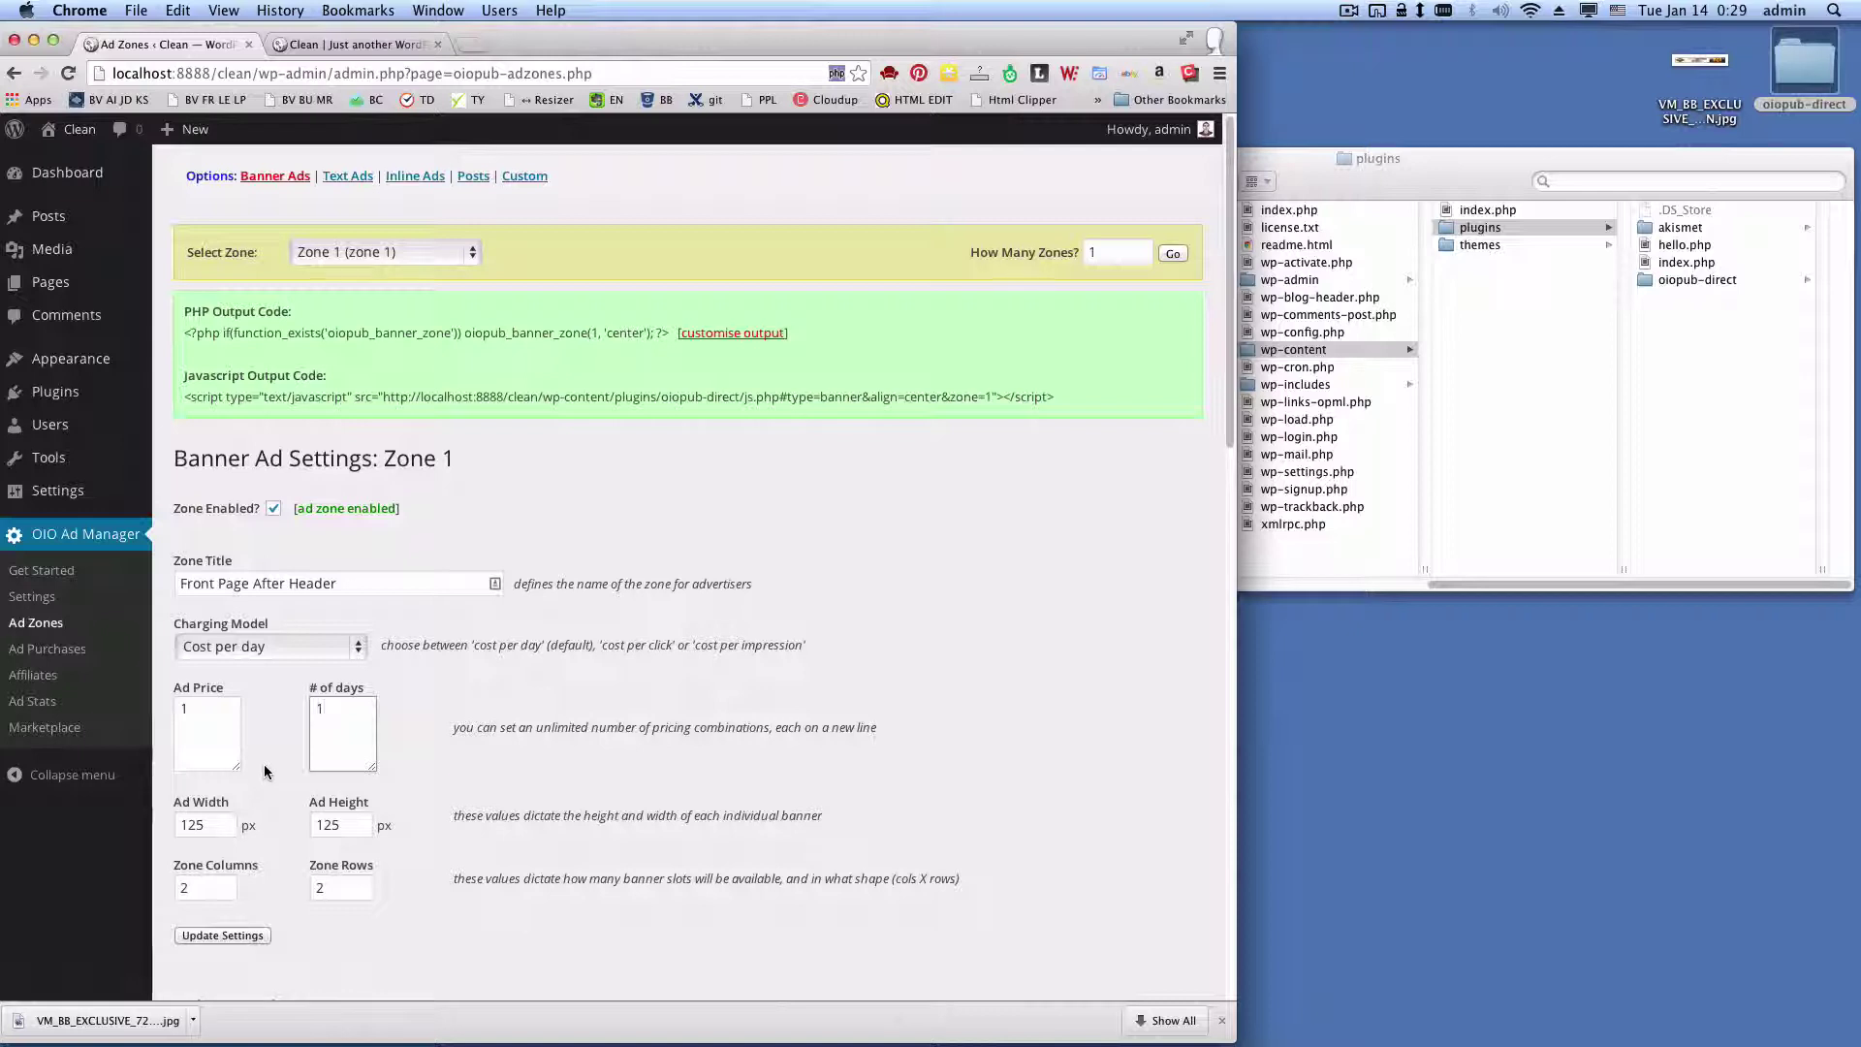
Set the banner zone's ad width to 728 px and ad height to 90 px
double_click(198, 825)
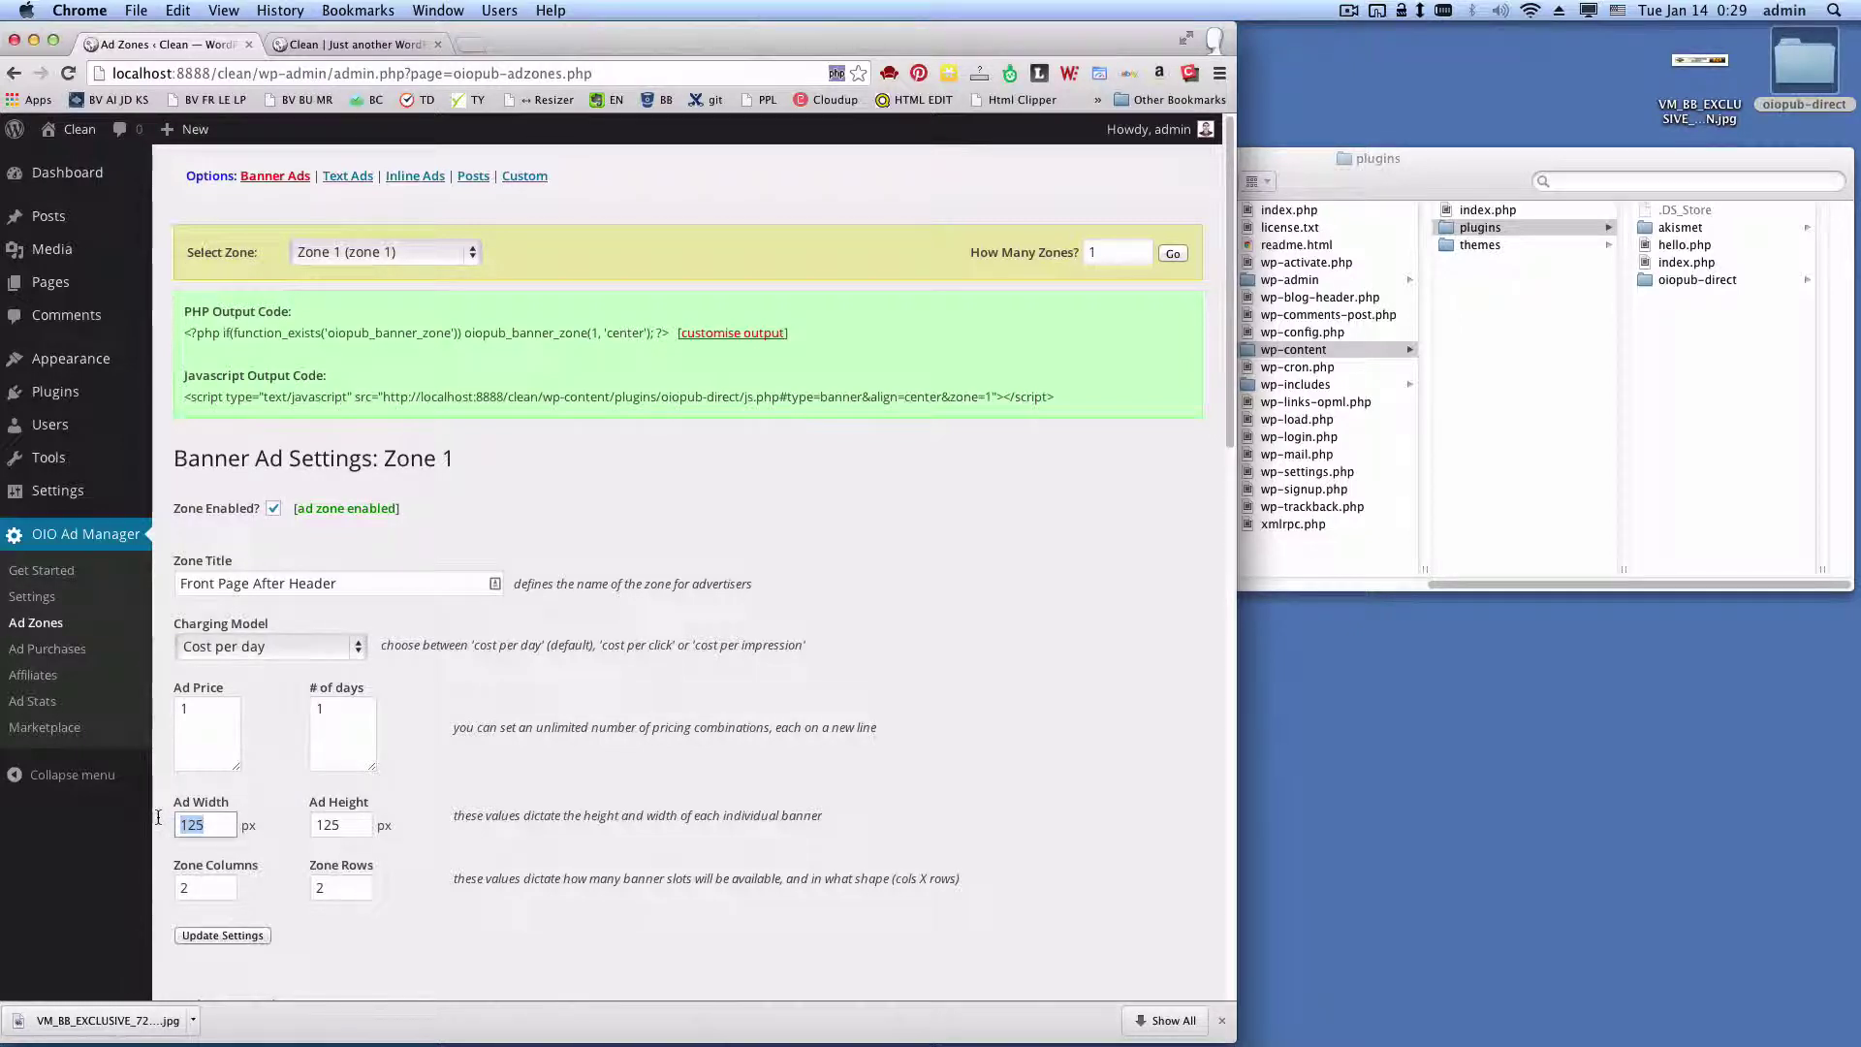
text(728)
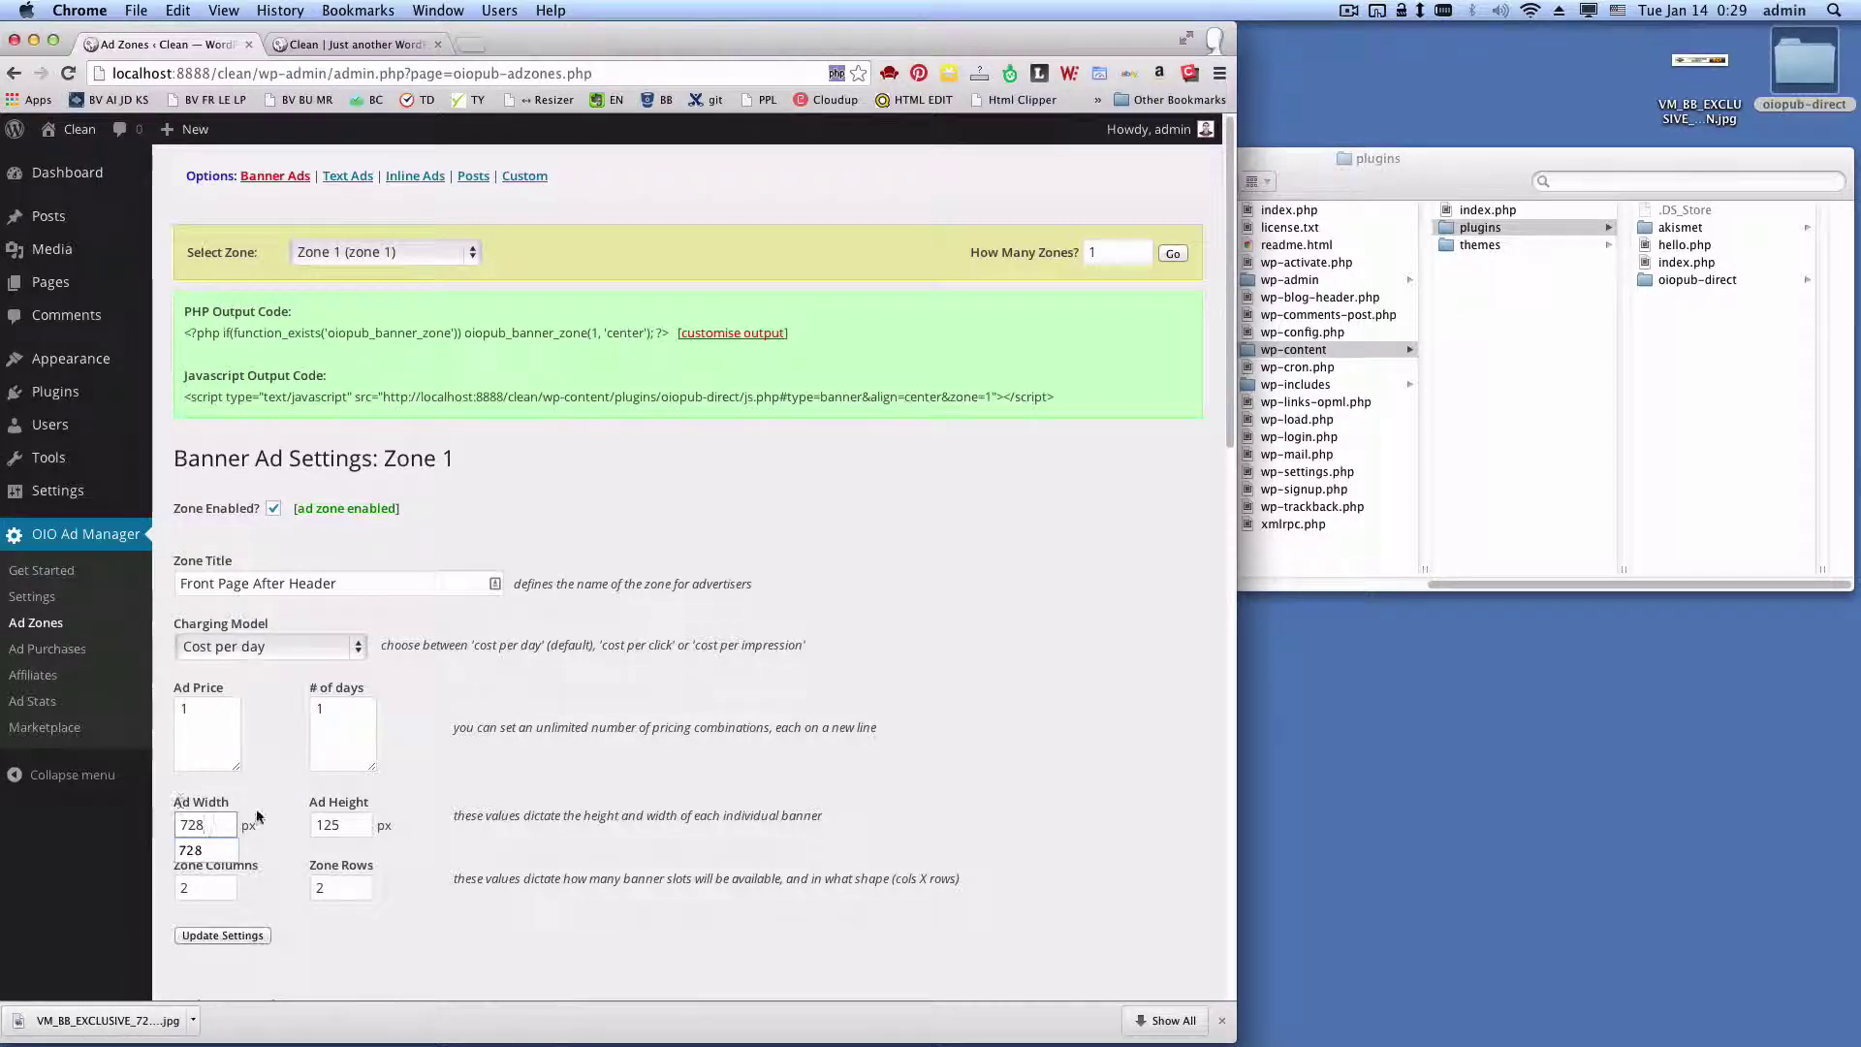
double_click(320, 825)
text(90)
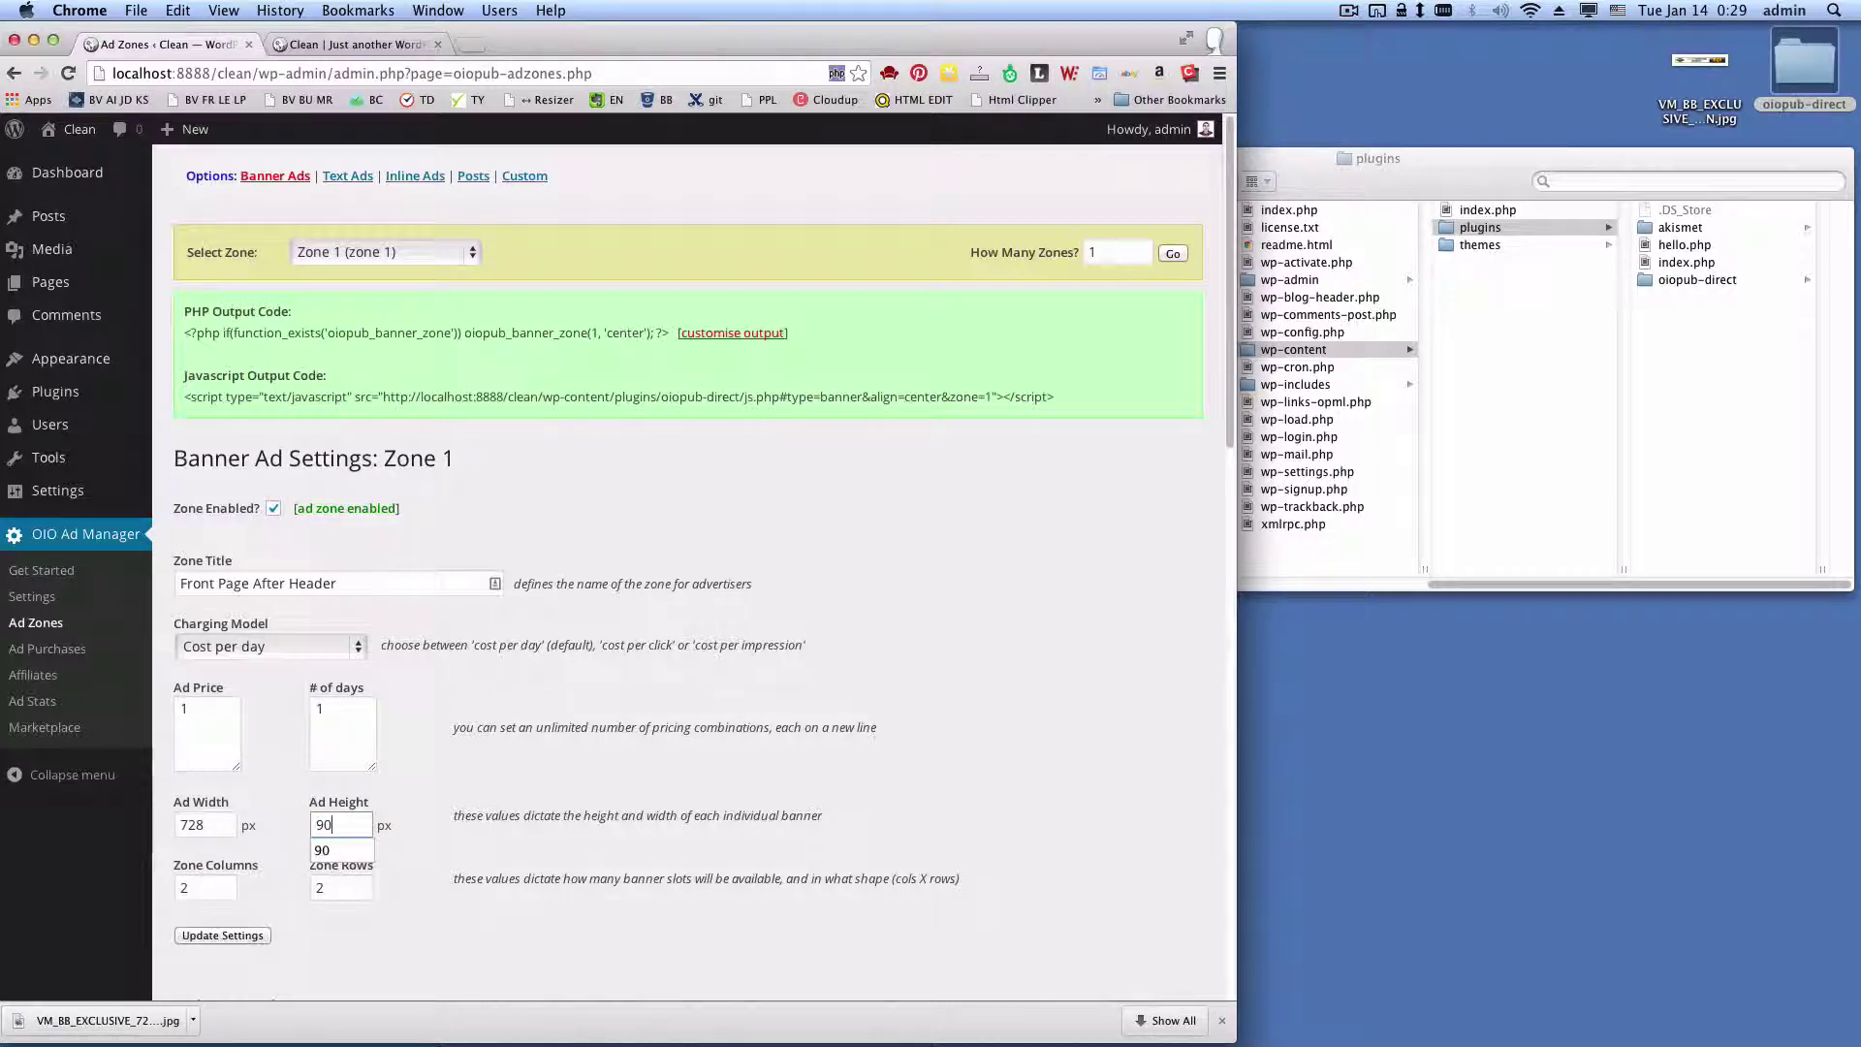
click(276, 767)
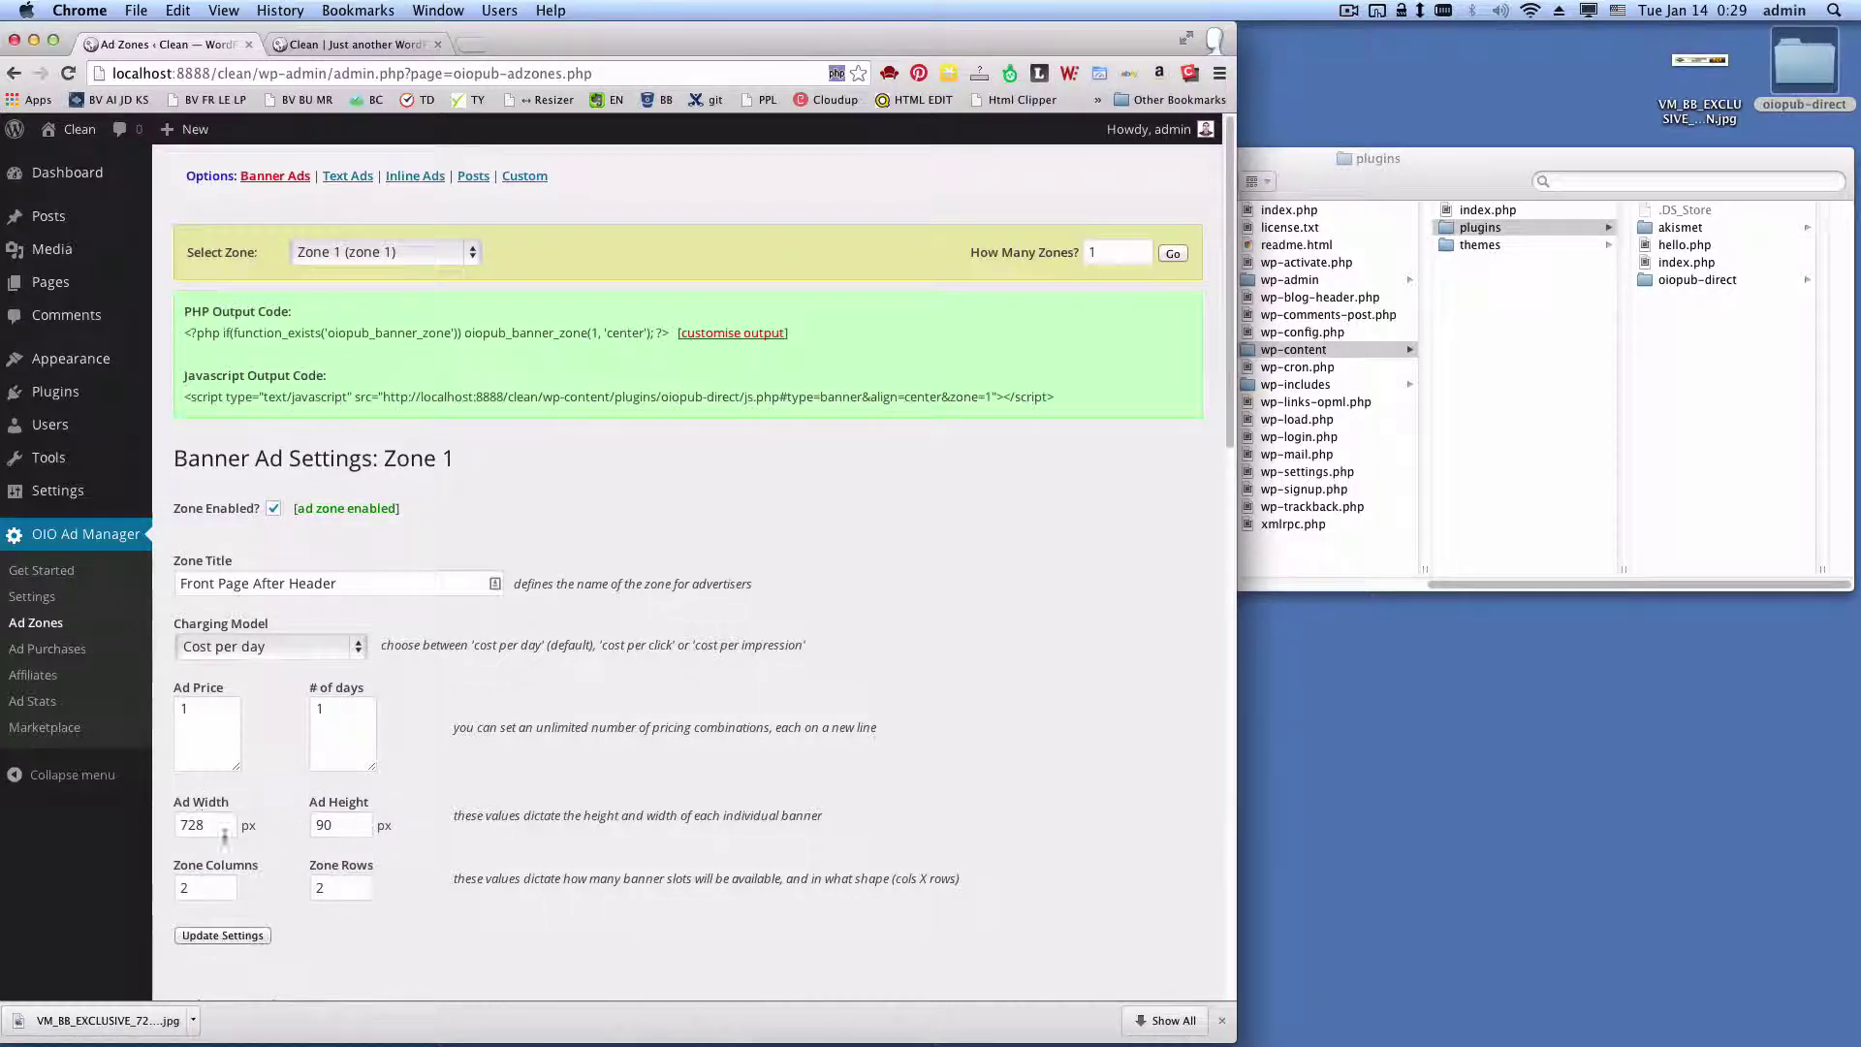
Set the banner zone to 1 column and 1 row, and save the zone settings
double_click(194, 888)
text(1)
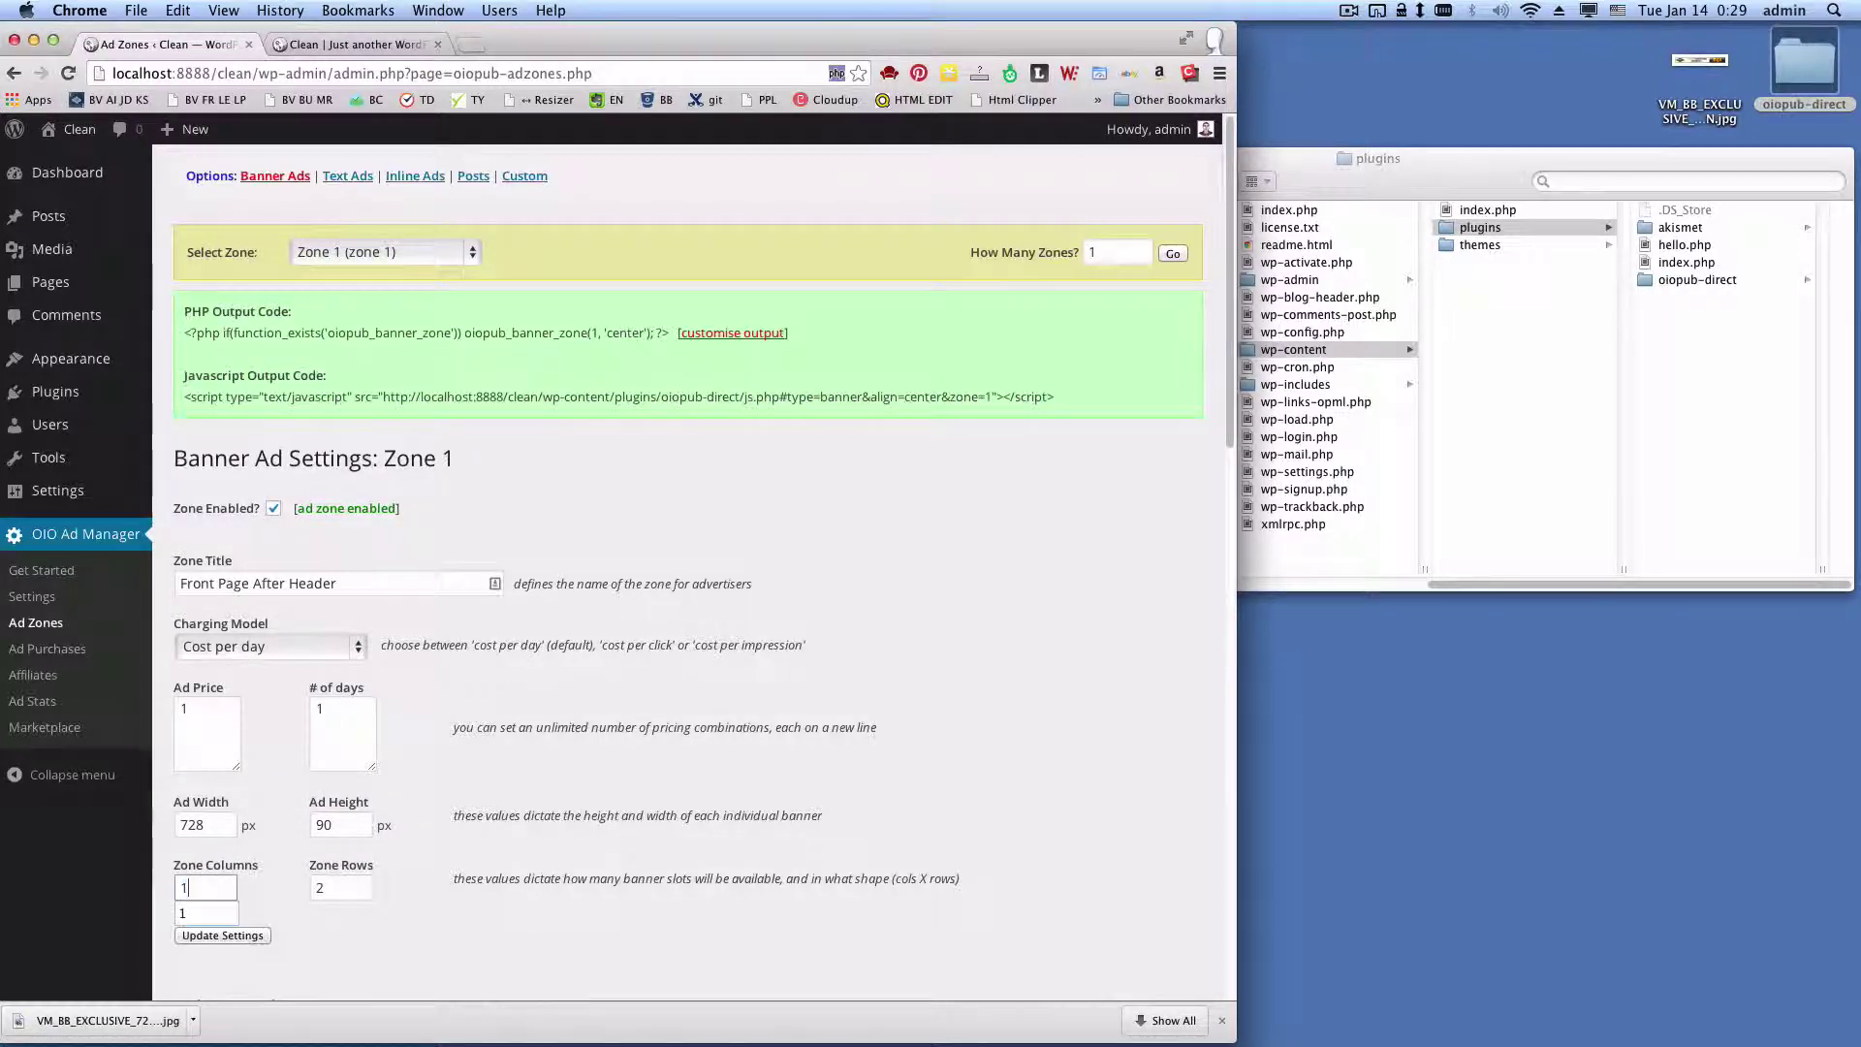
double_click(325, 888)
text(1)
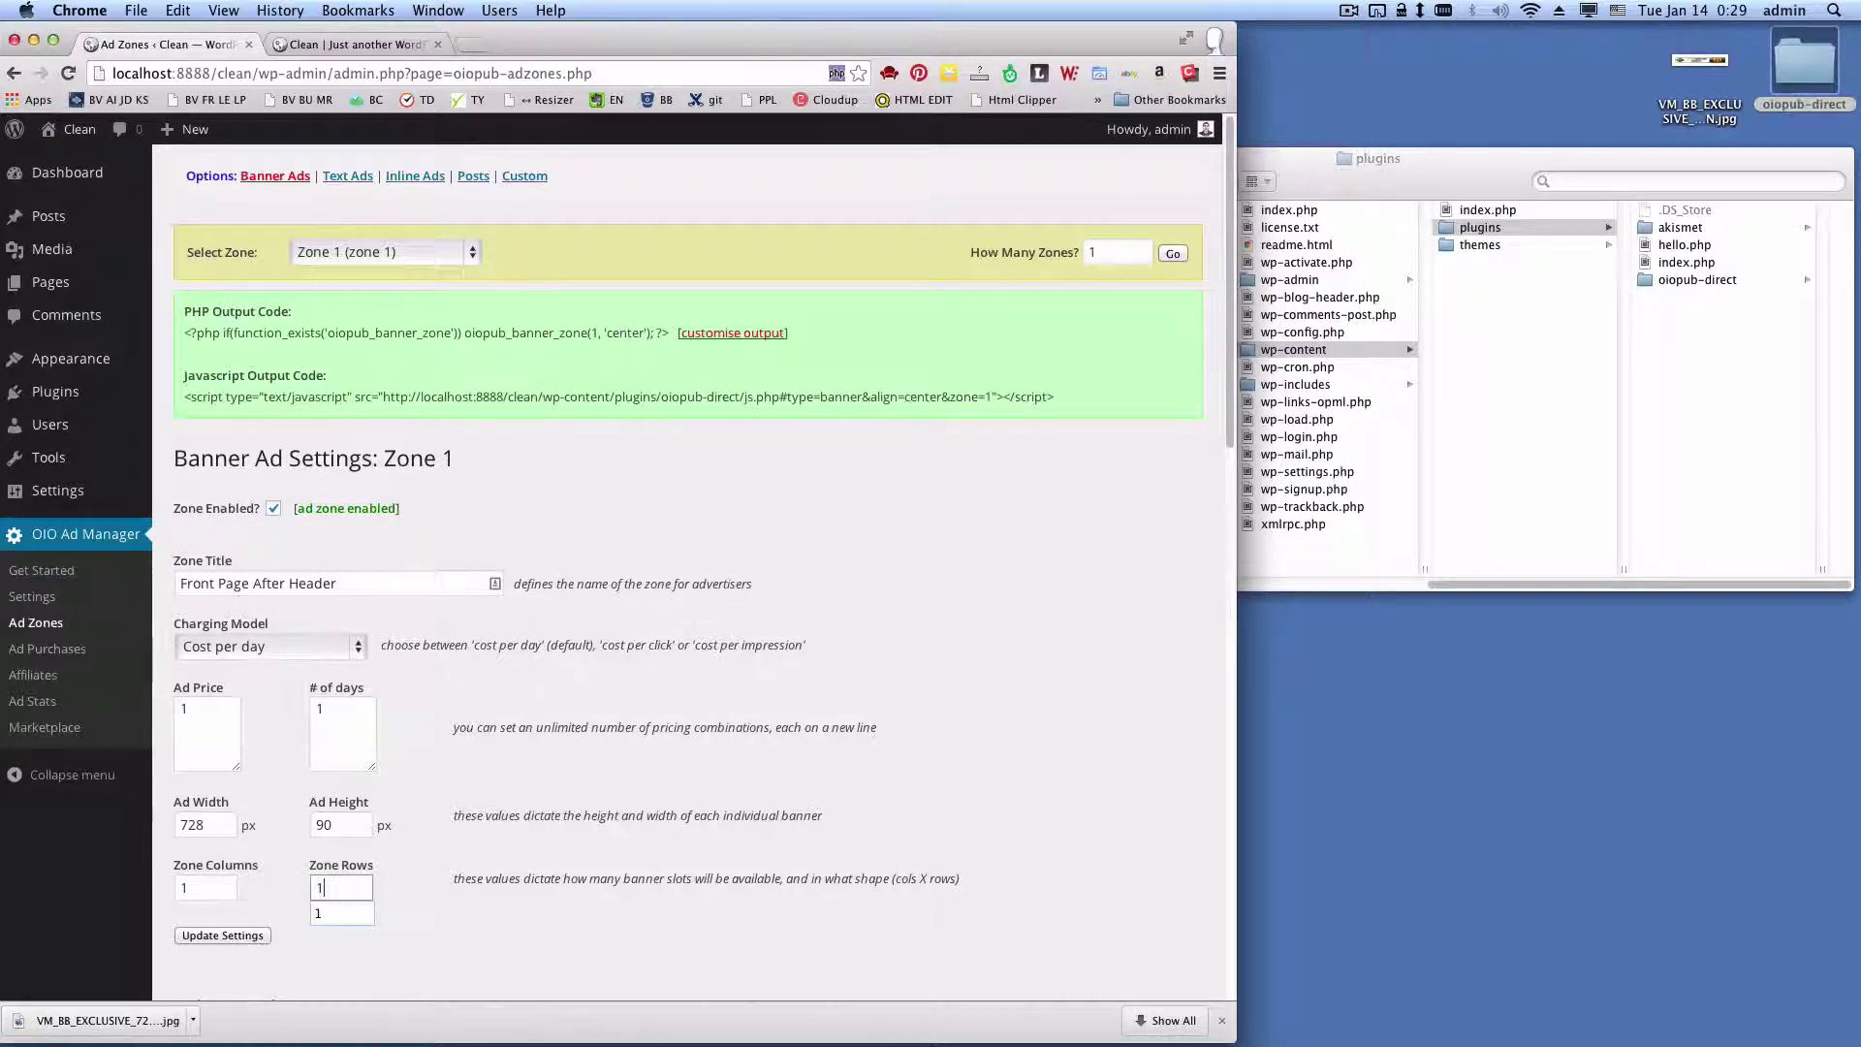
click(286, 803)
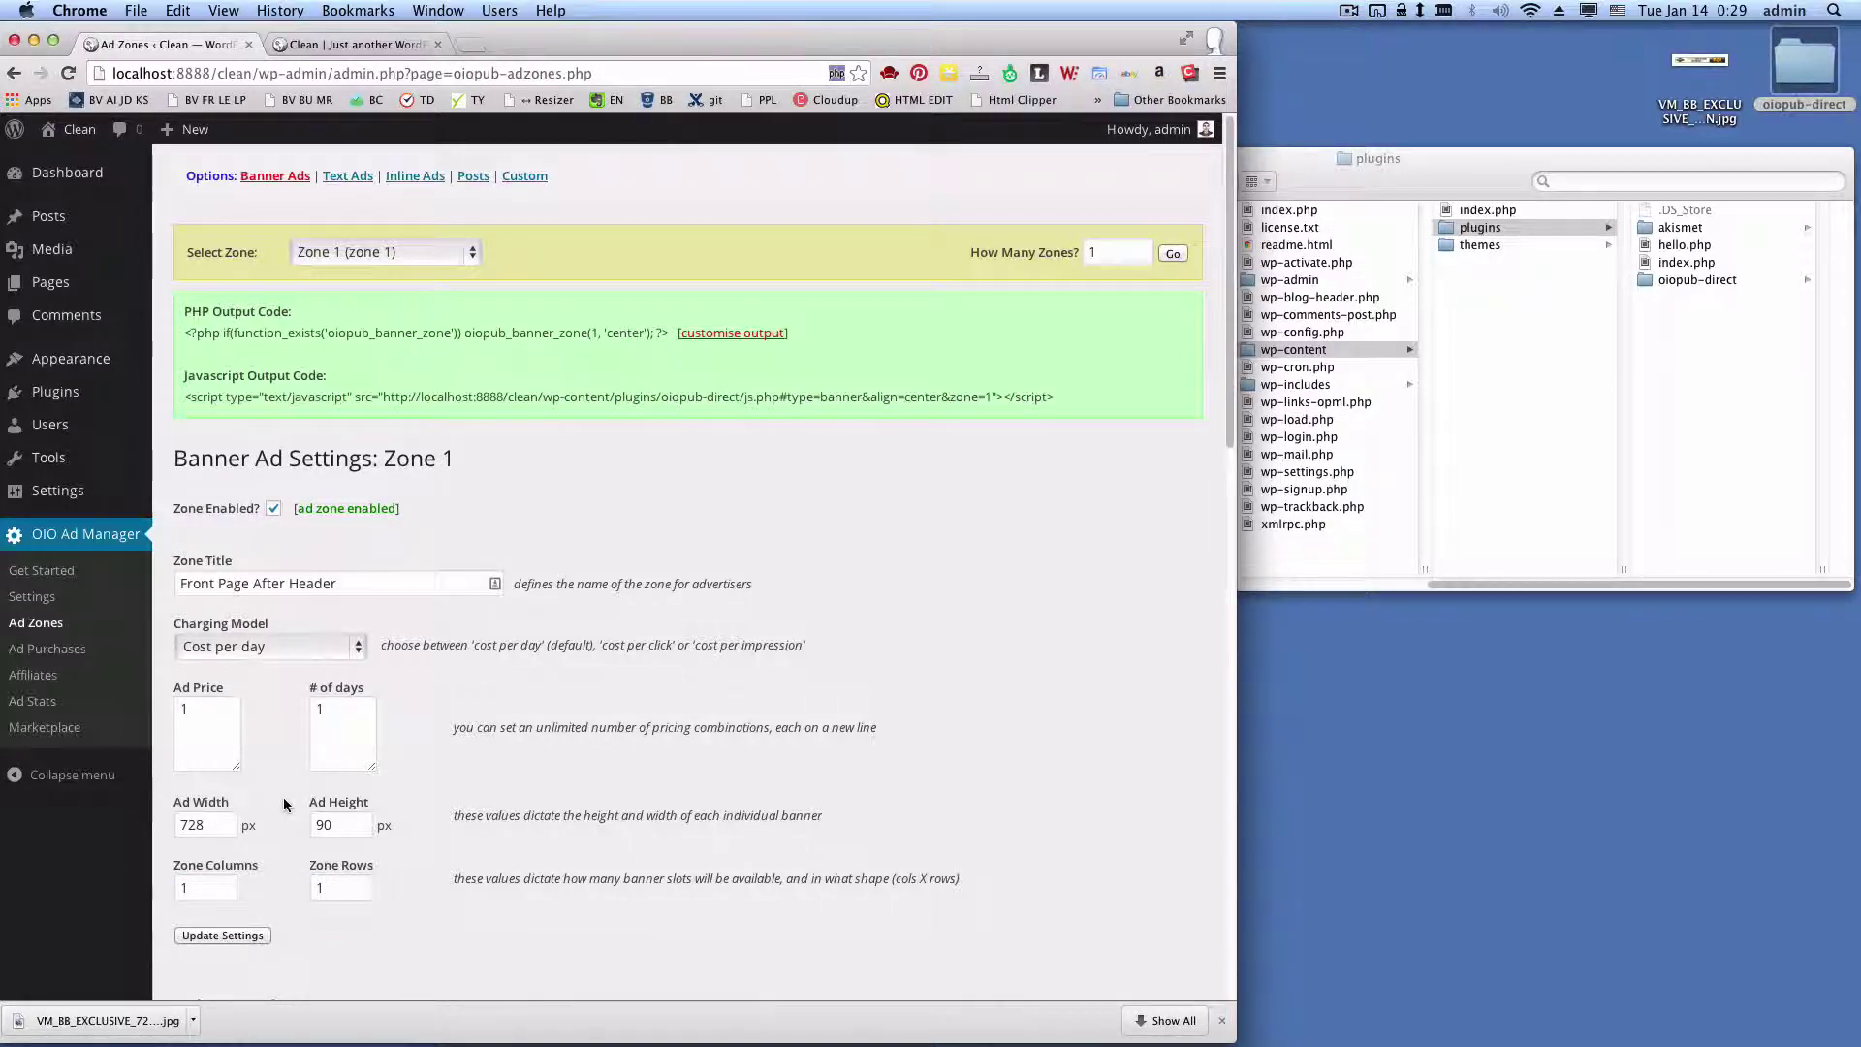
scroll(257, 853, down, 1)
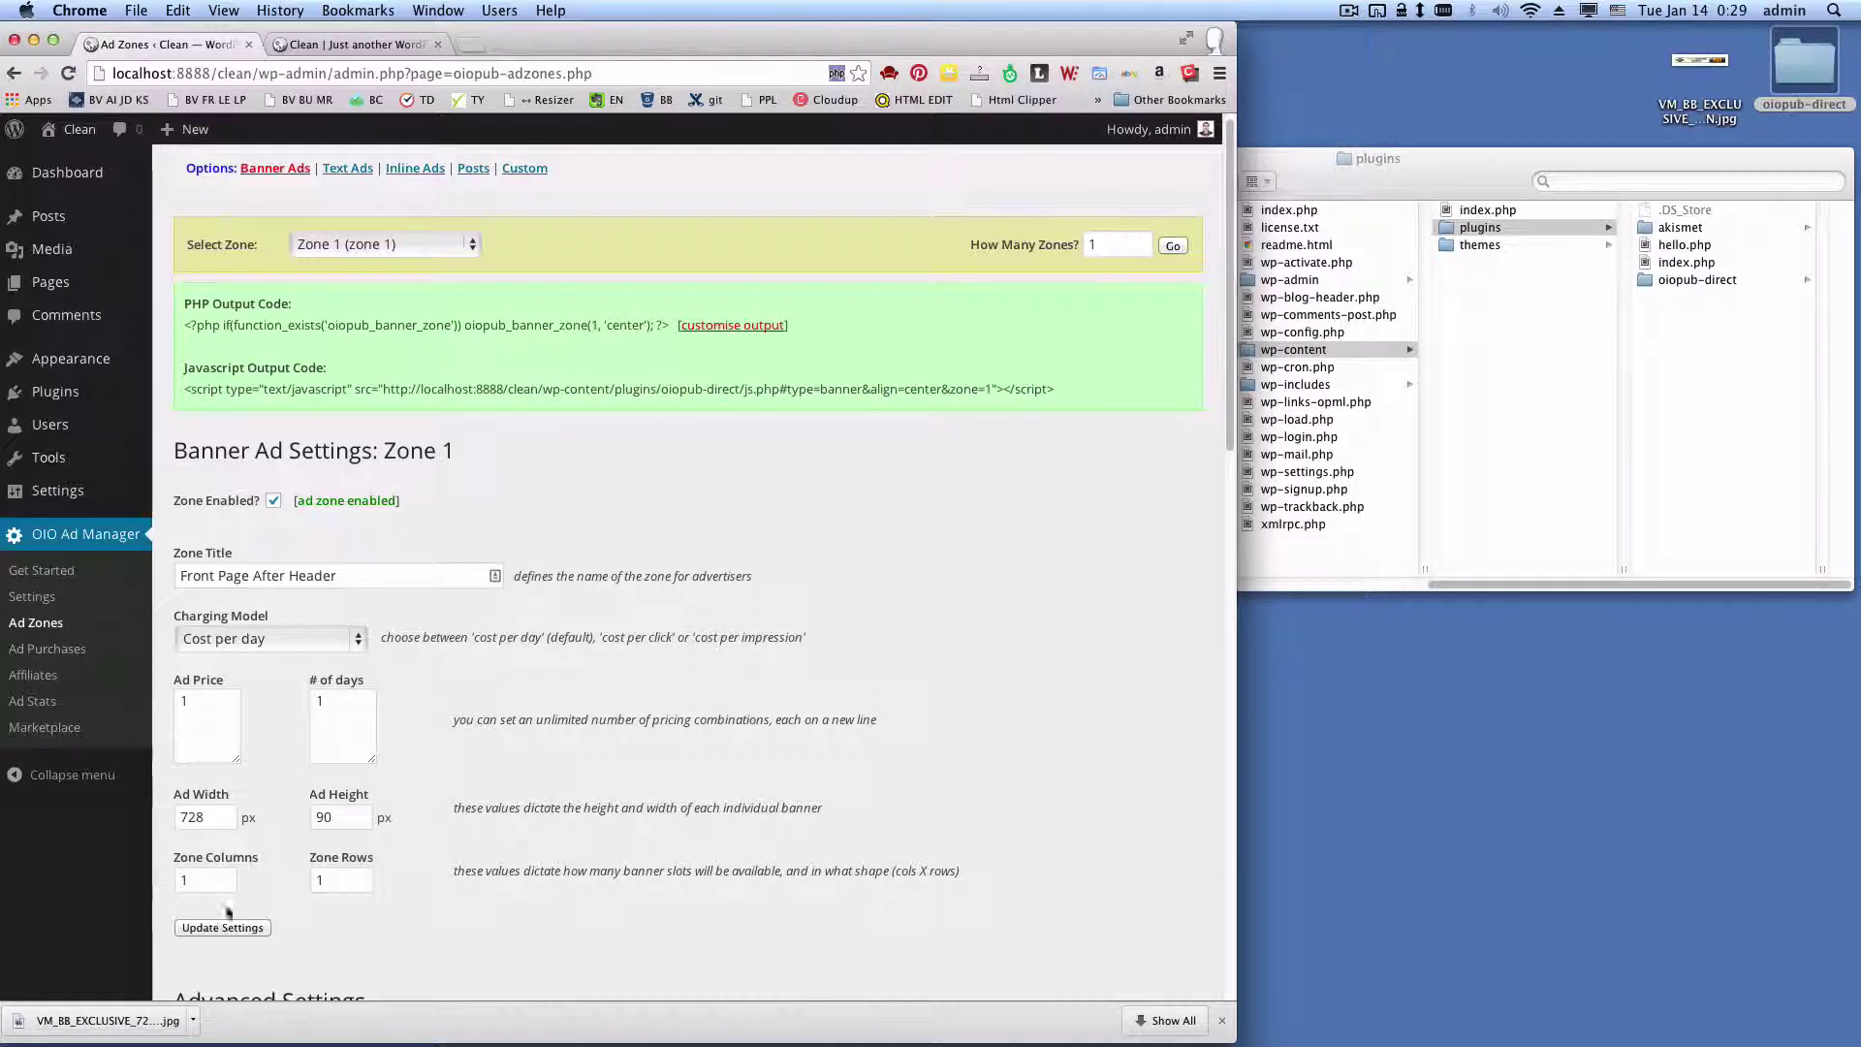
click(222, 926)
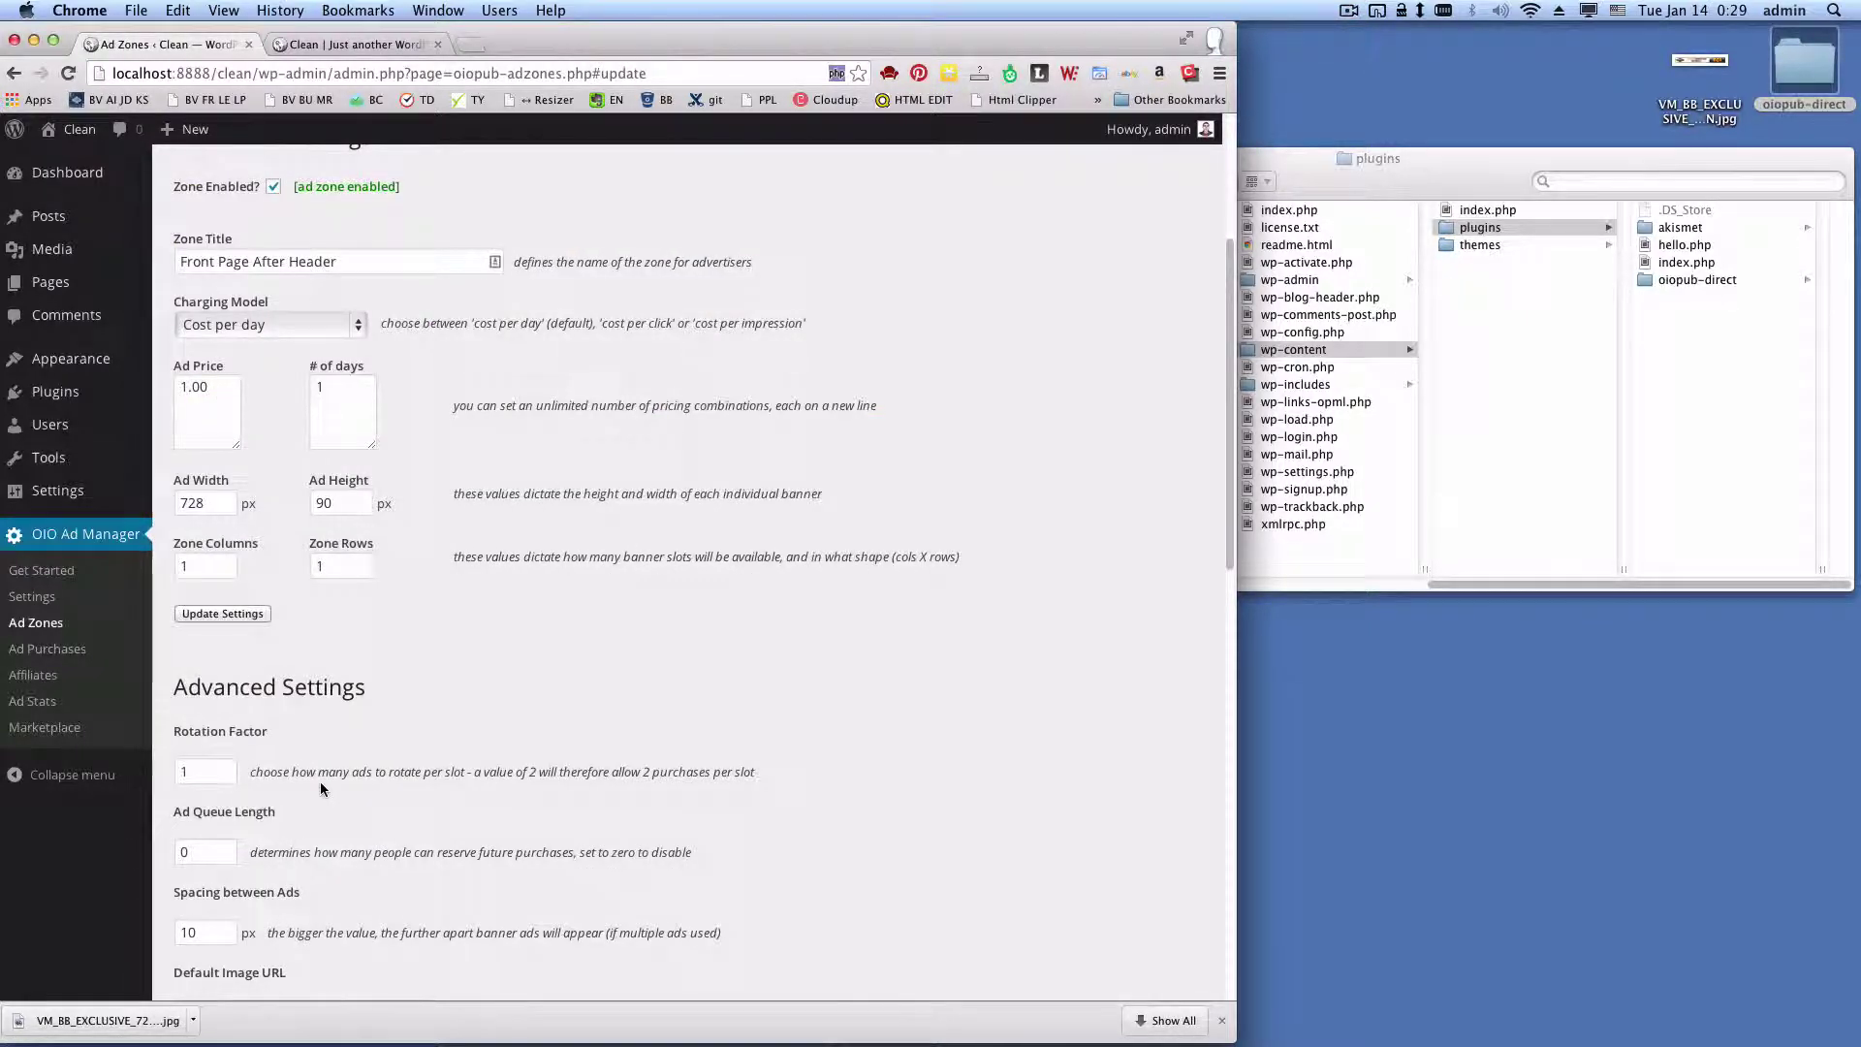
scroll(321, 788, up, 3)
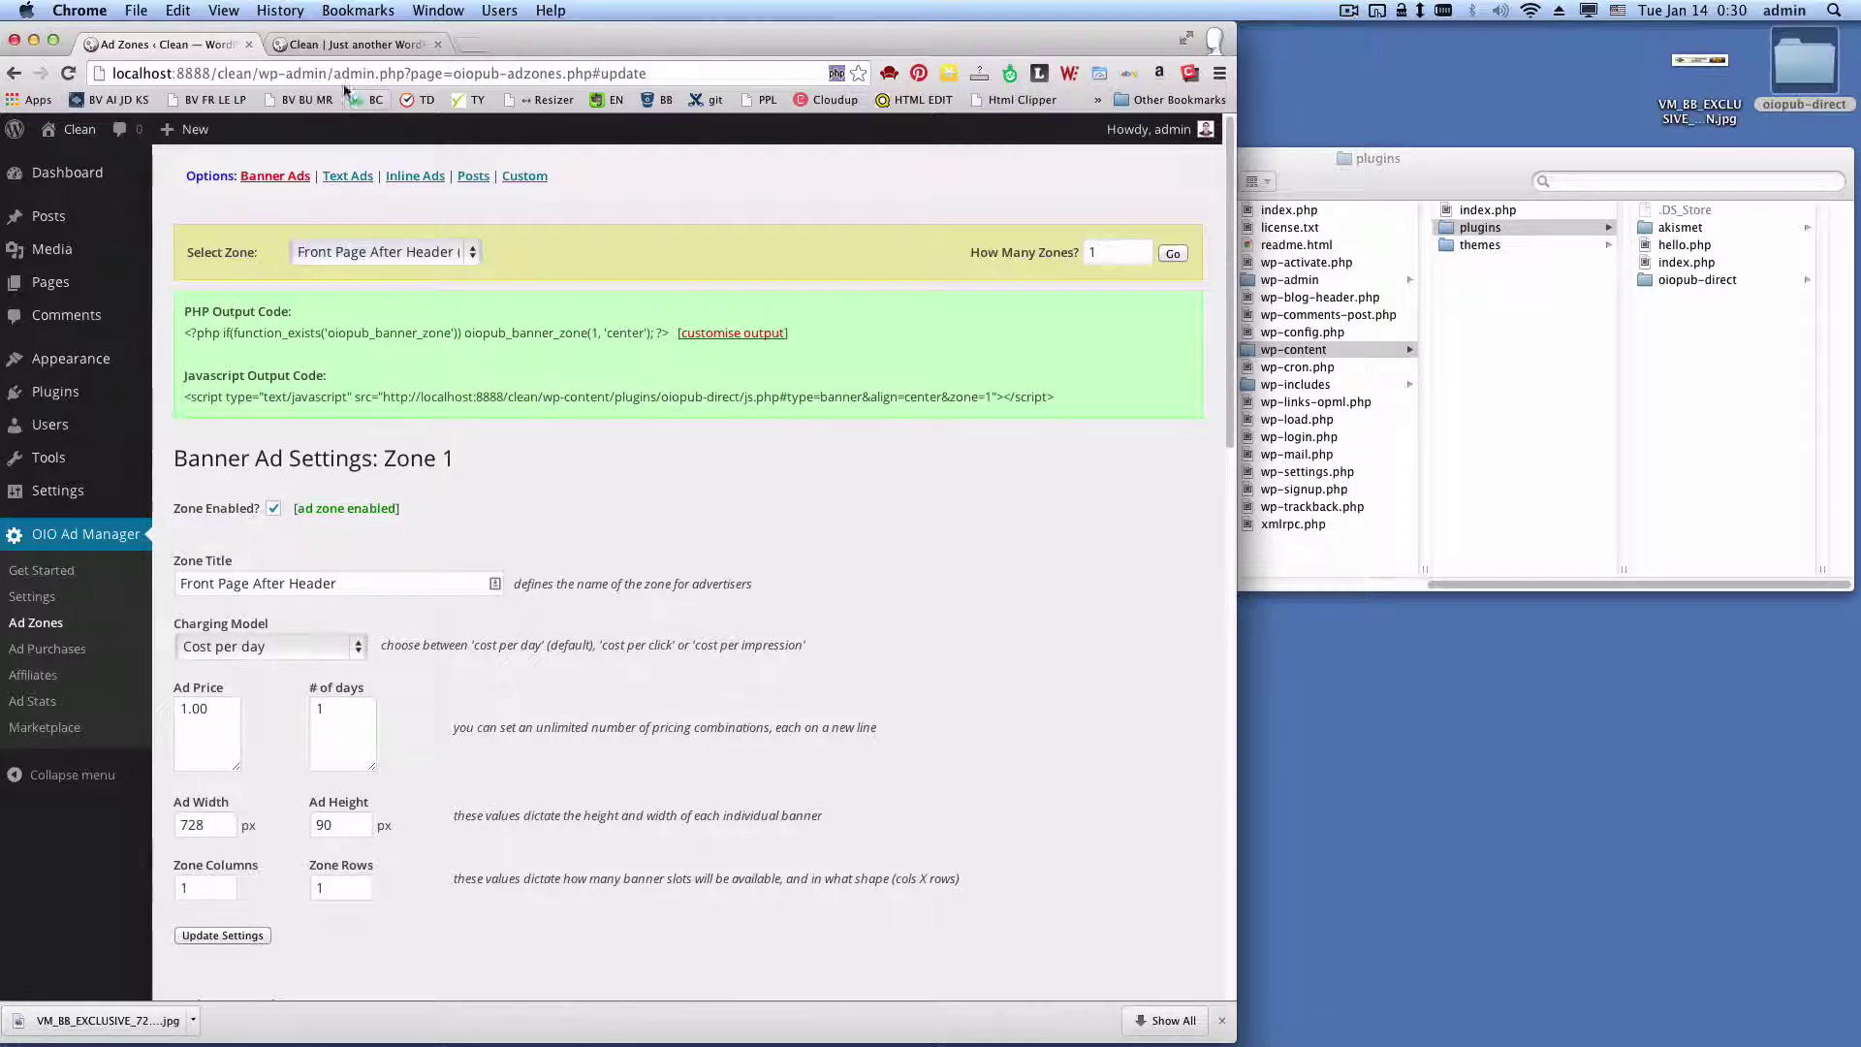
Reload the site's front page to check for the ad zone, and return to the ad zone settings
click(340, 46)
key(super+r)
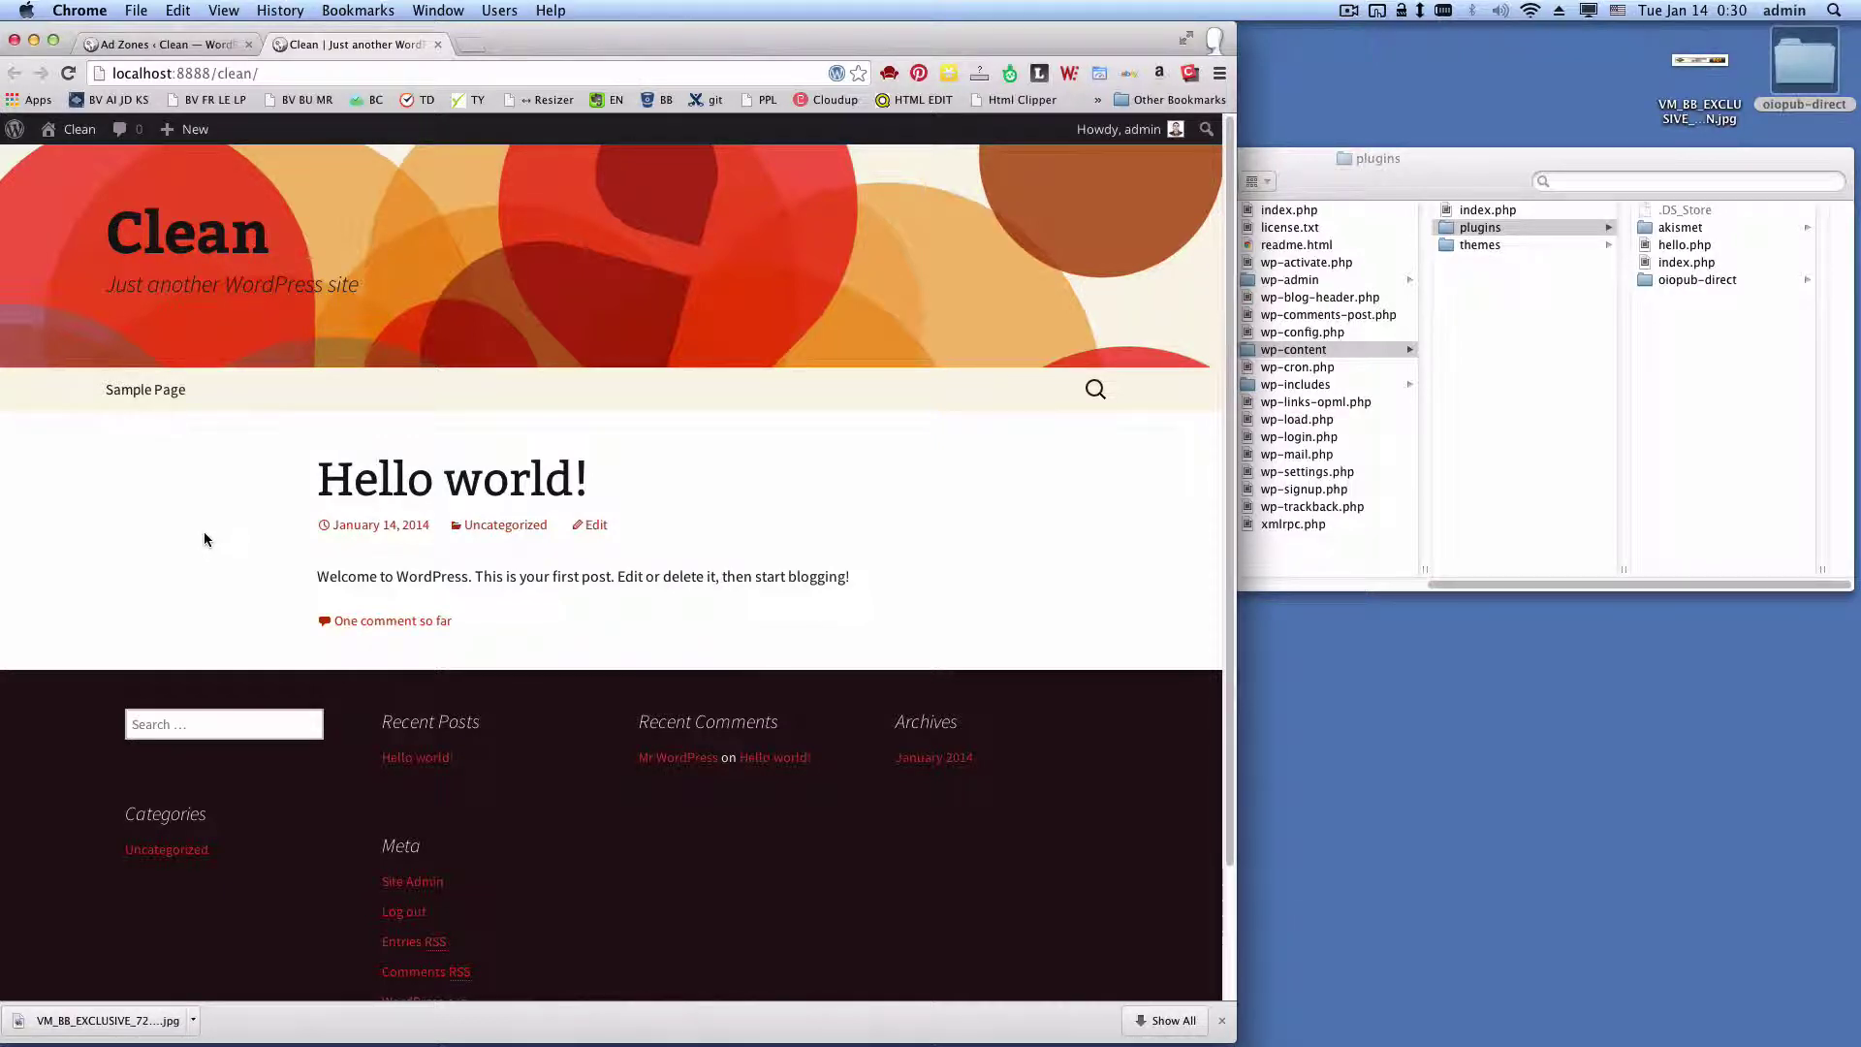
click(175, 46)
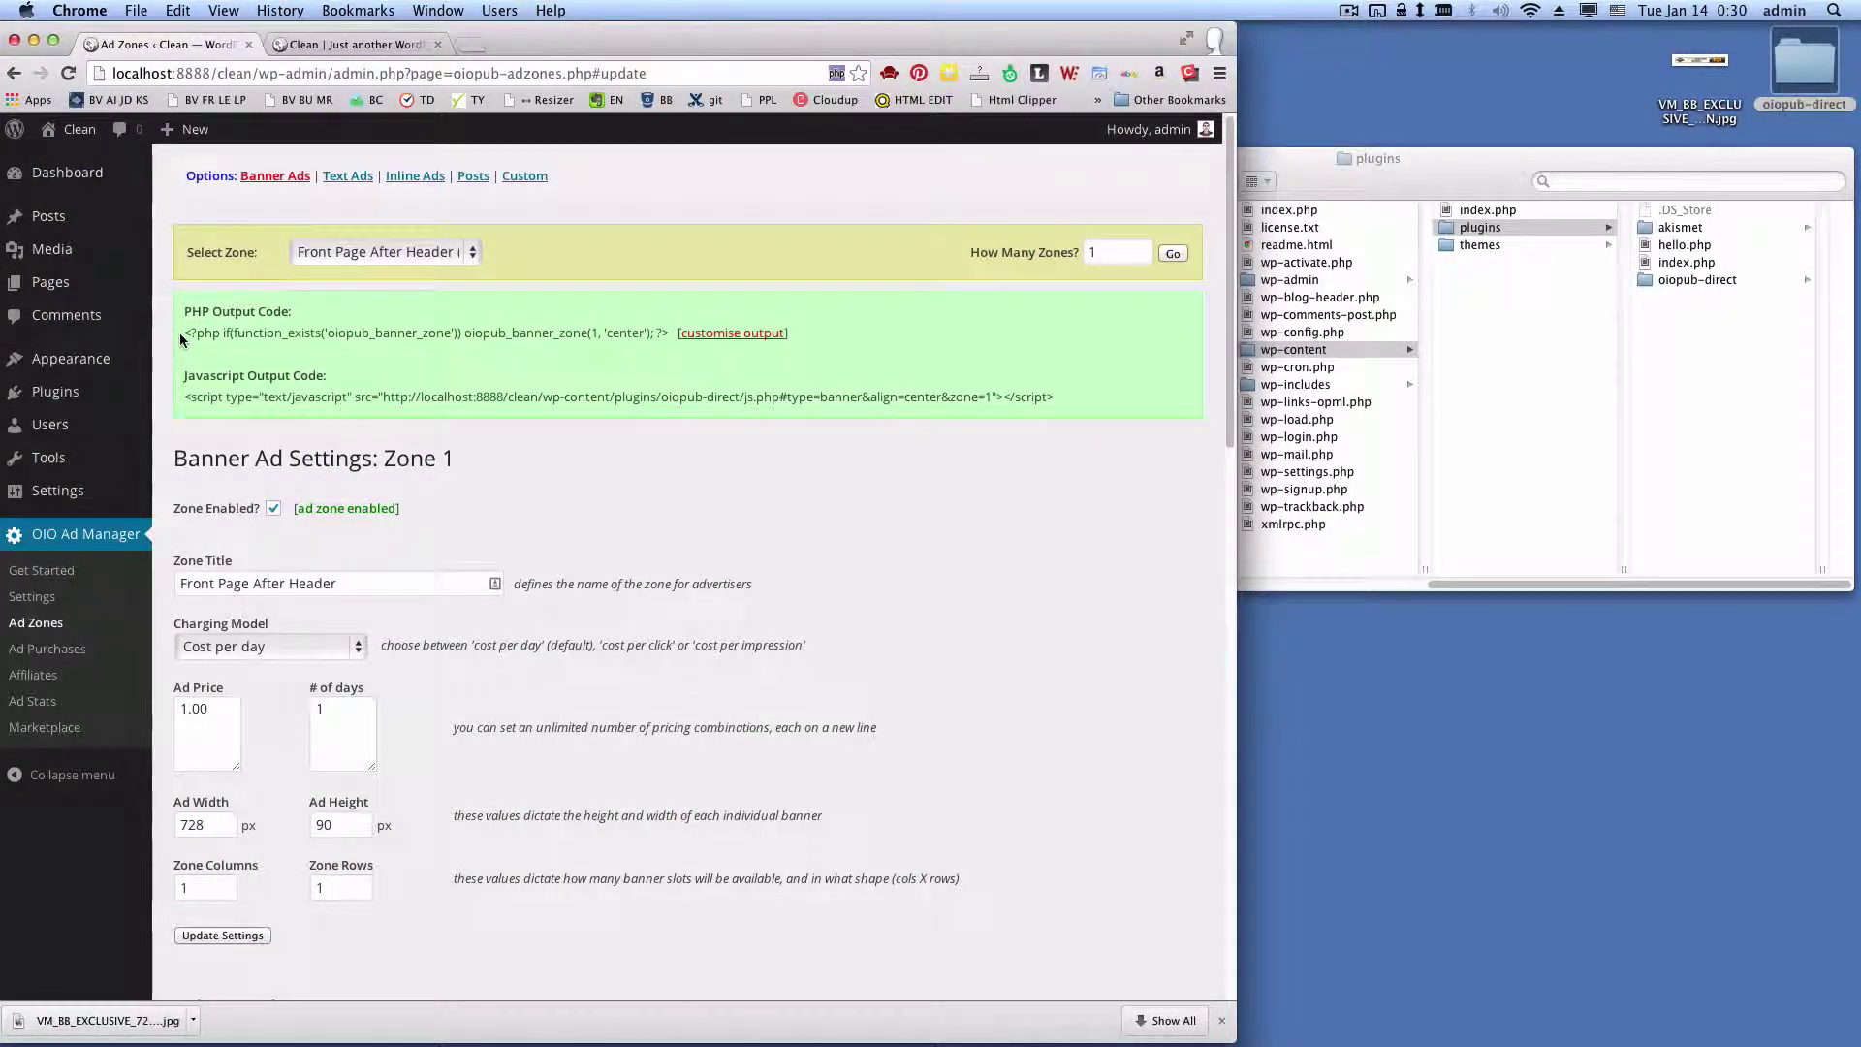
Copy the banner zone's PHP output code and open index.php from the twentythirteen theme folder in Sublime Text 2
drag(184, 332, 669, 333)
key(super+c)
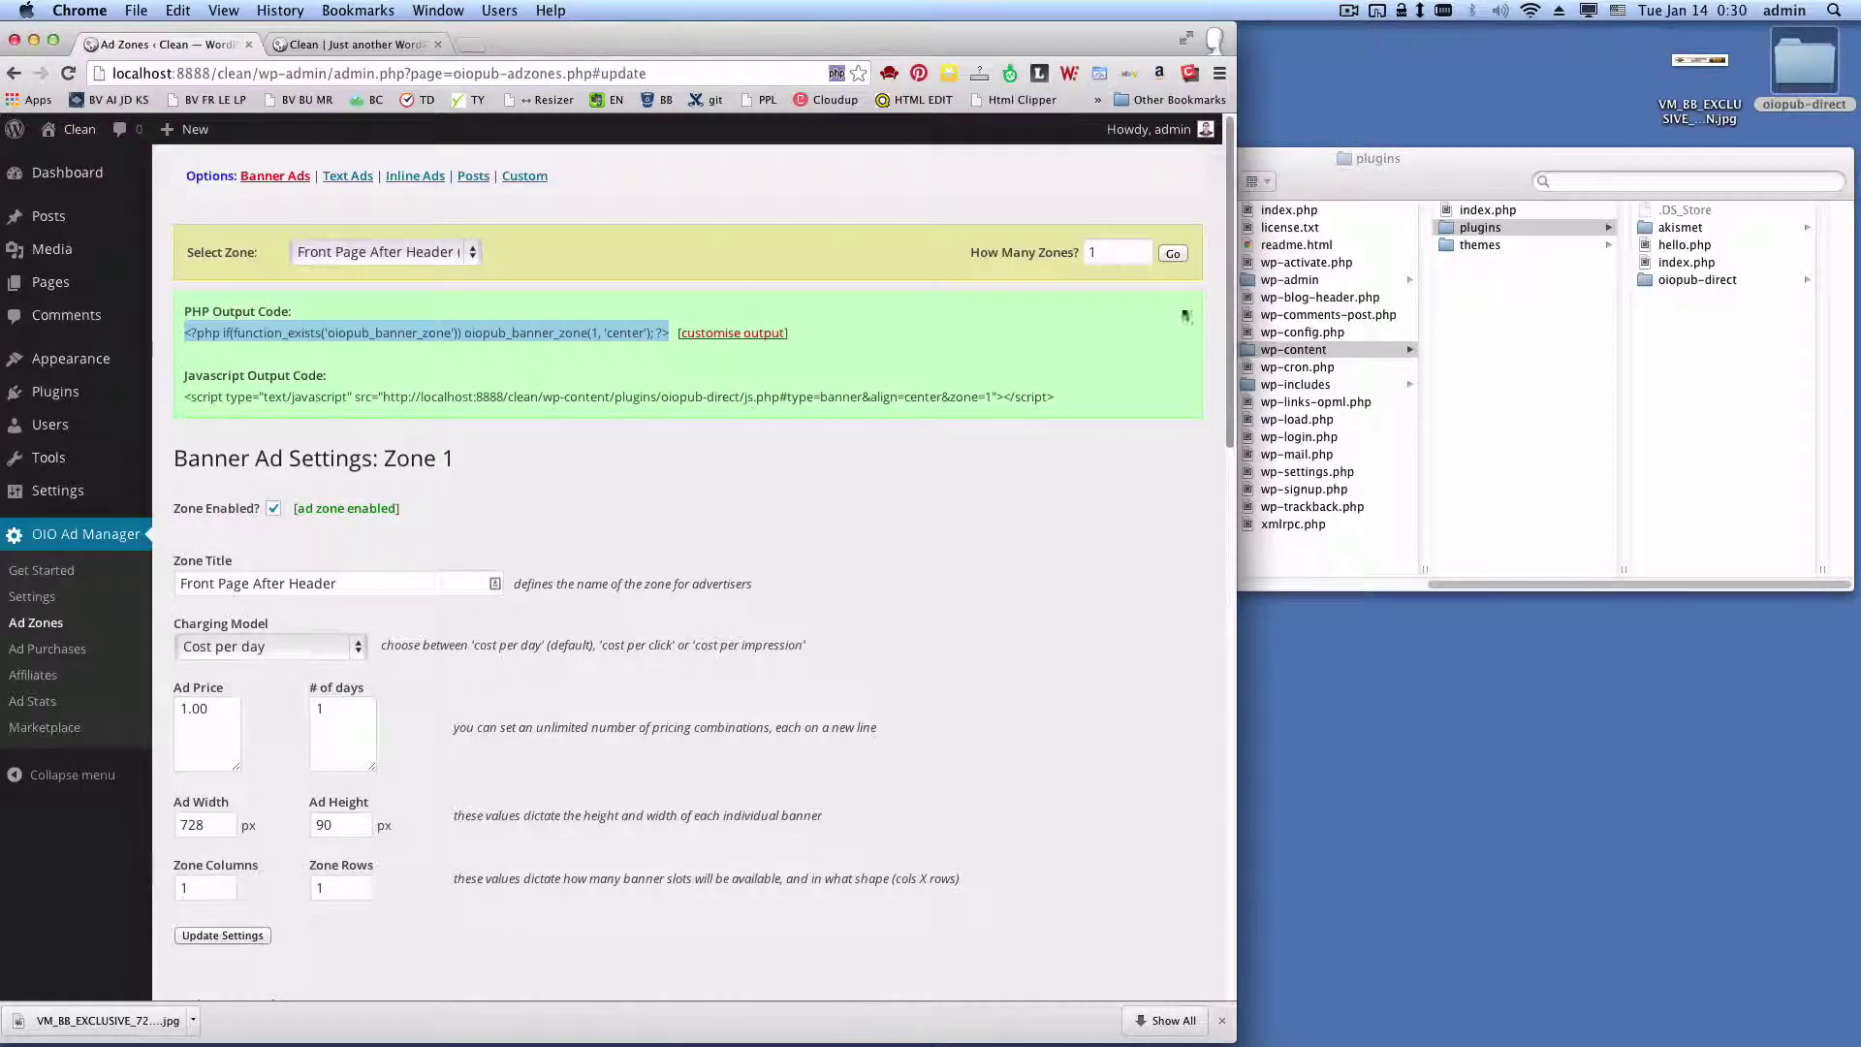
click(1490, 358)
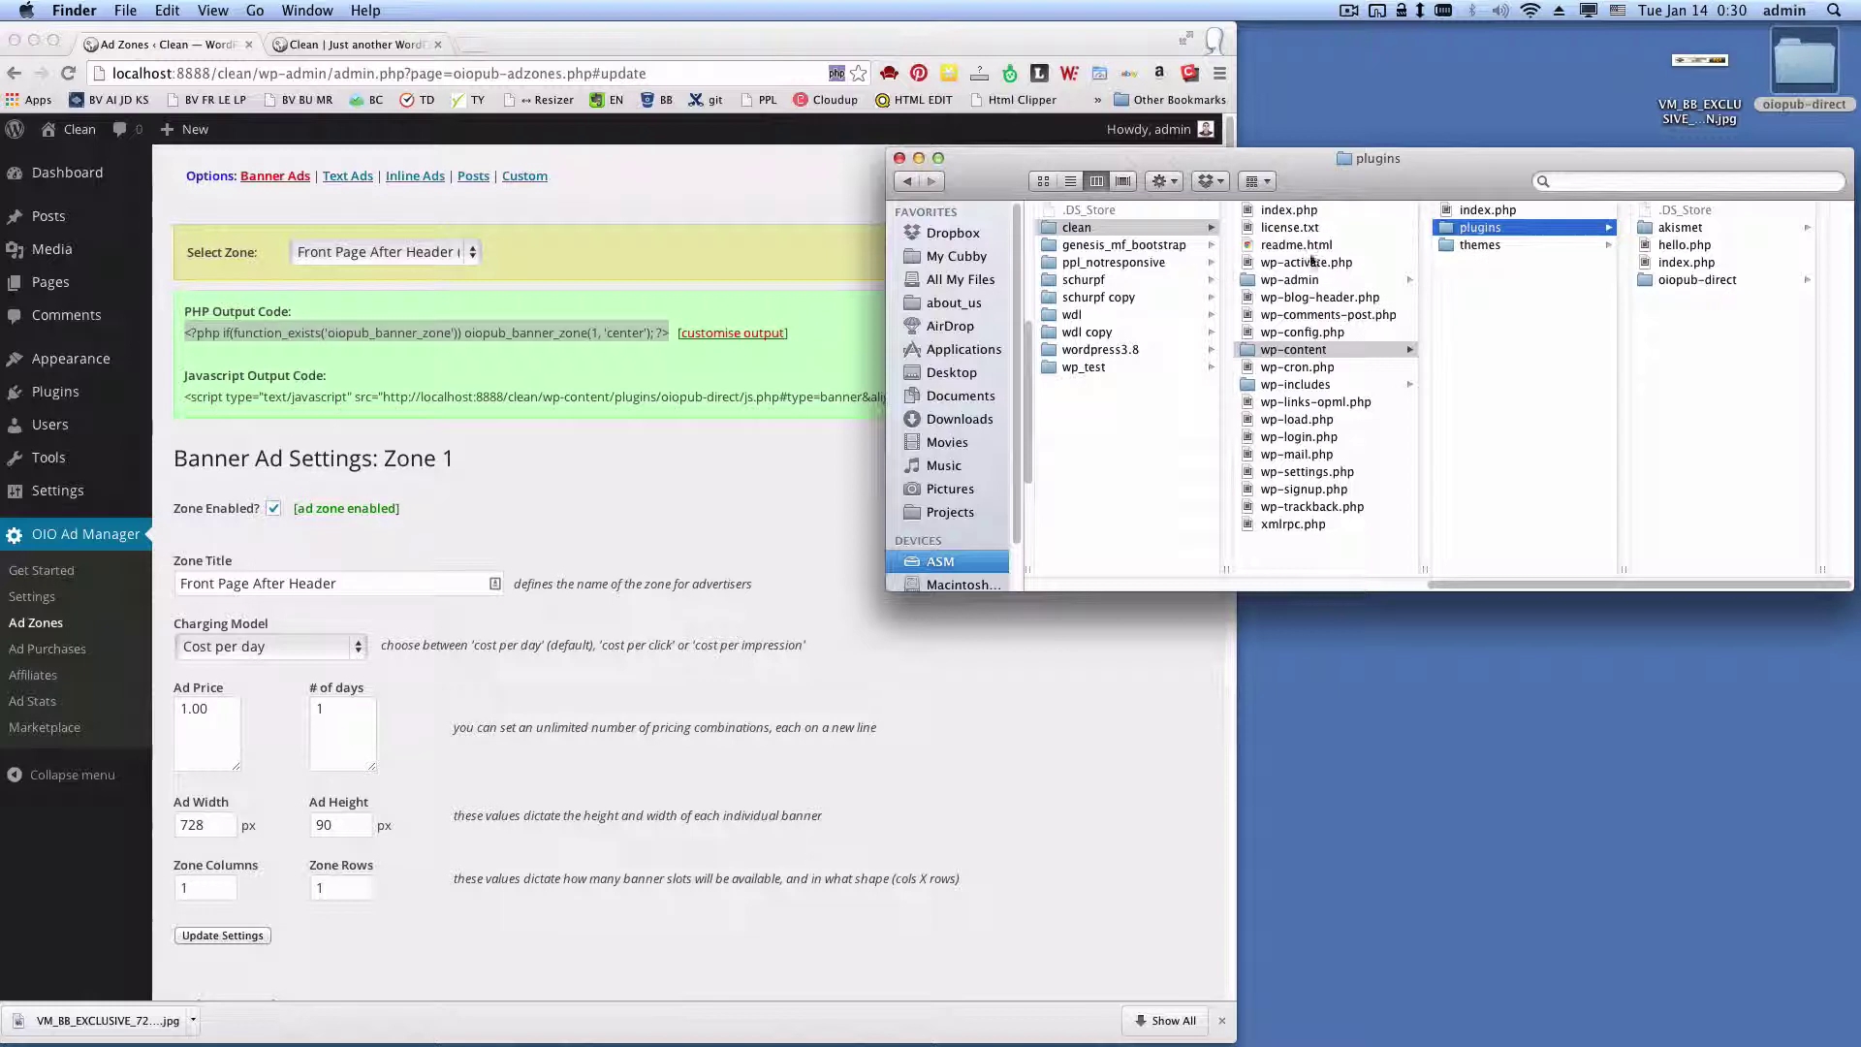
click(1479, 246)
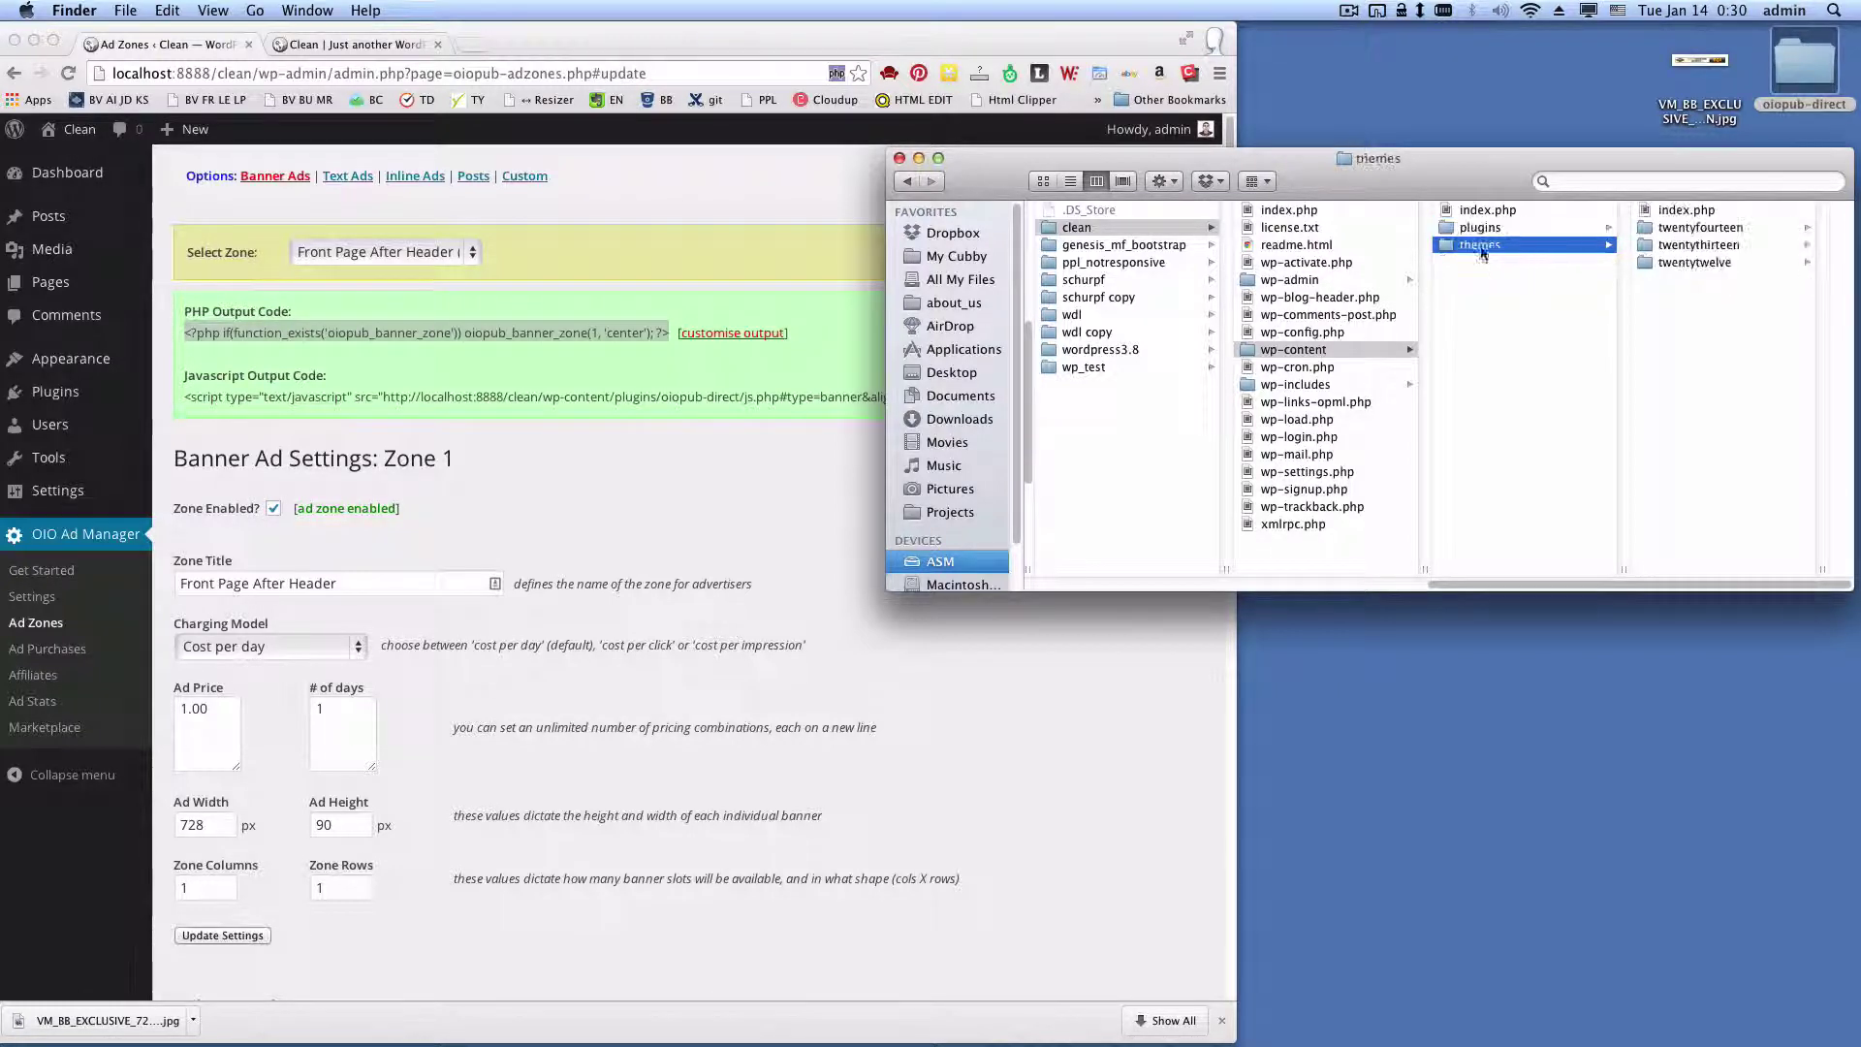
click(1722, 249)
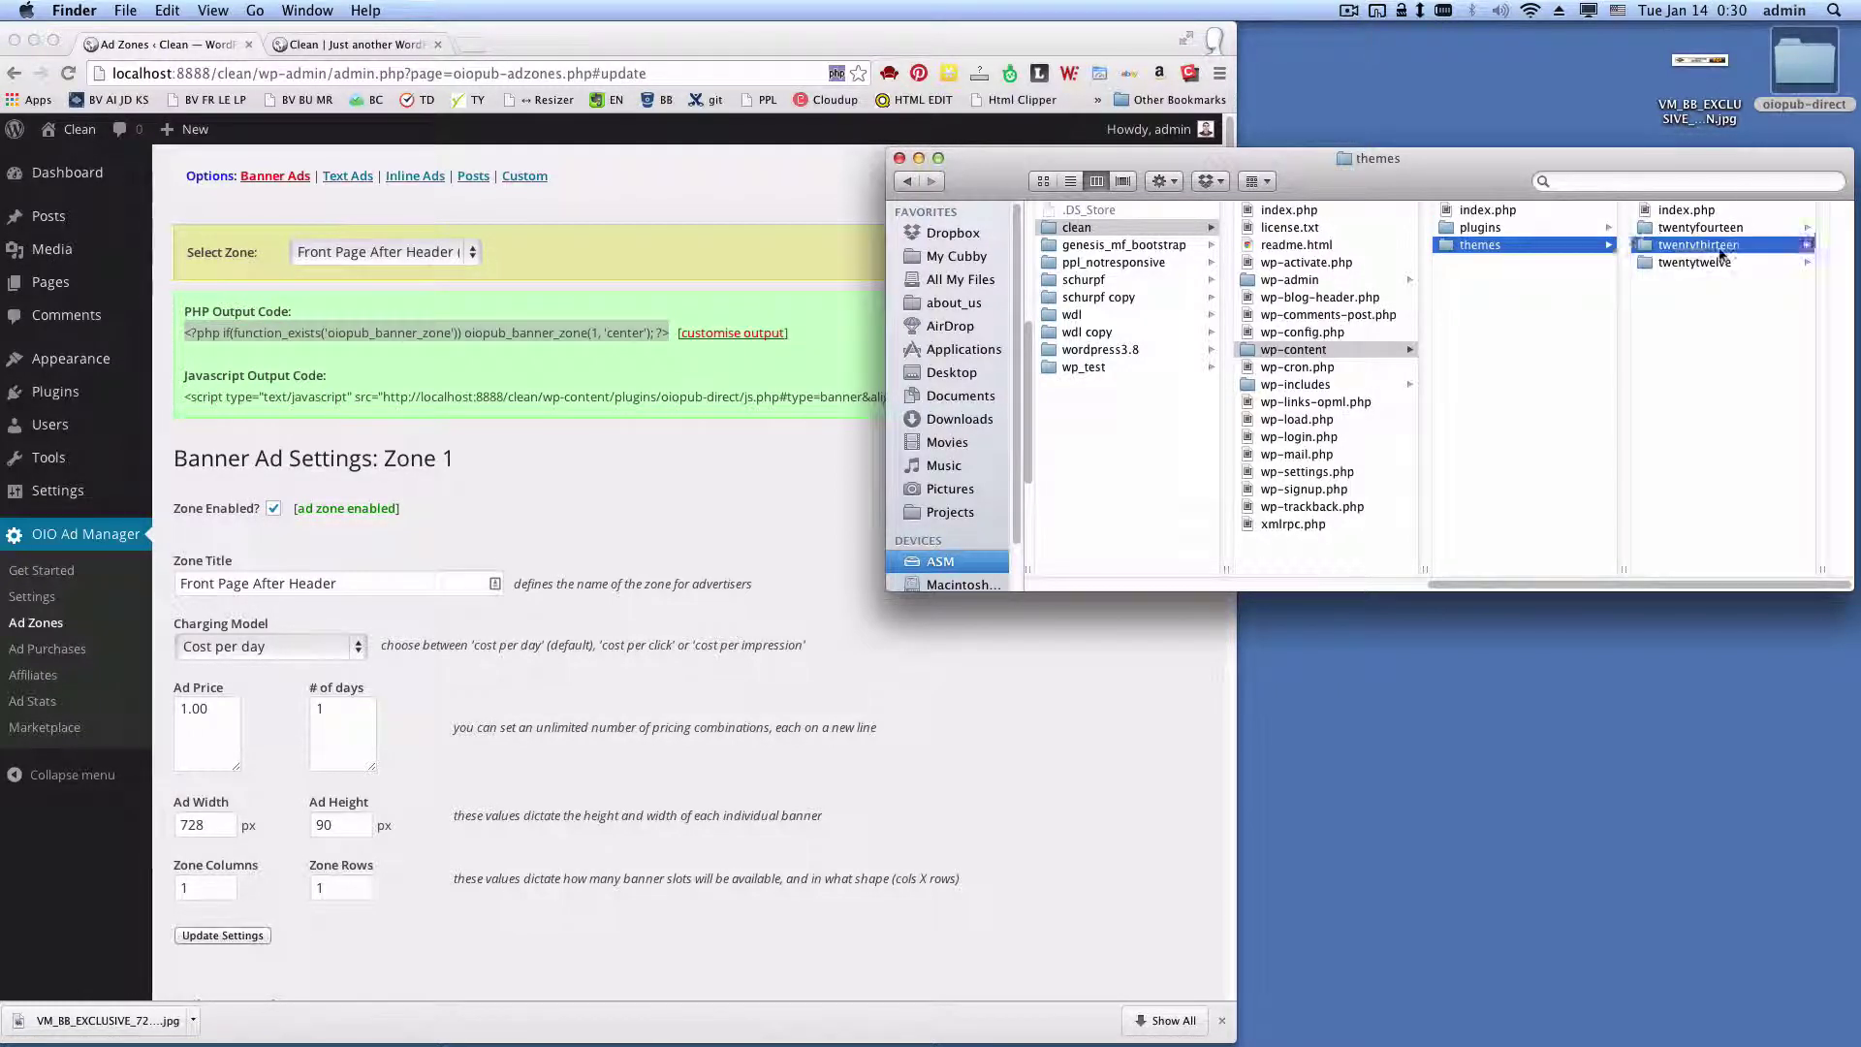
scroll(1752, 481, down, 2)
scroll(1752, 482, down, 5)
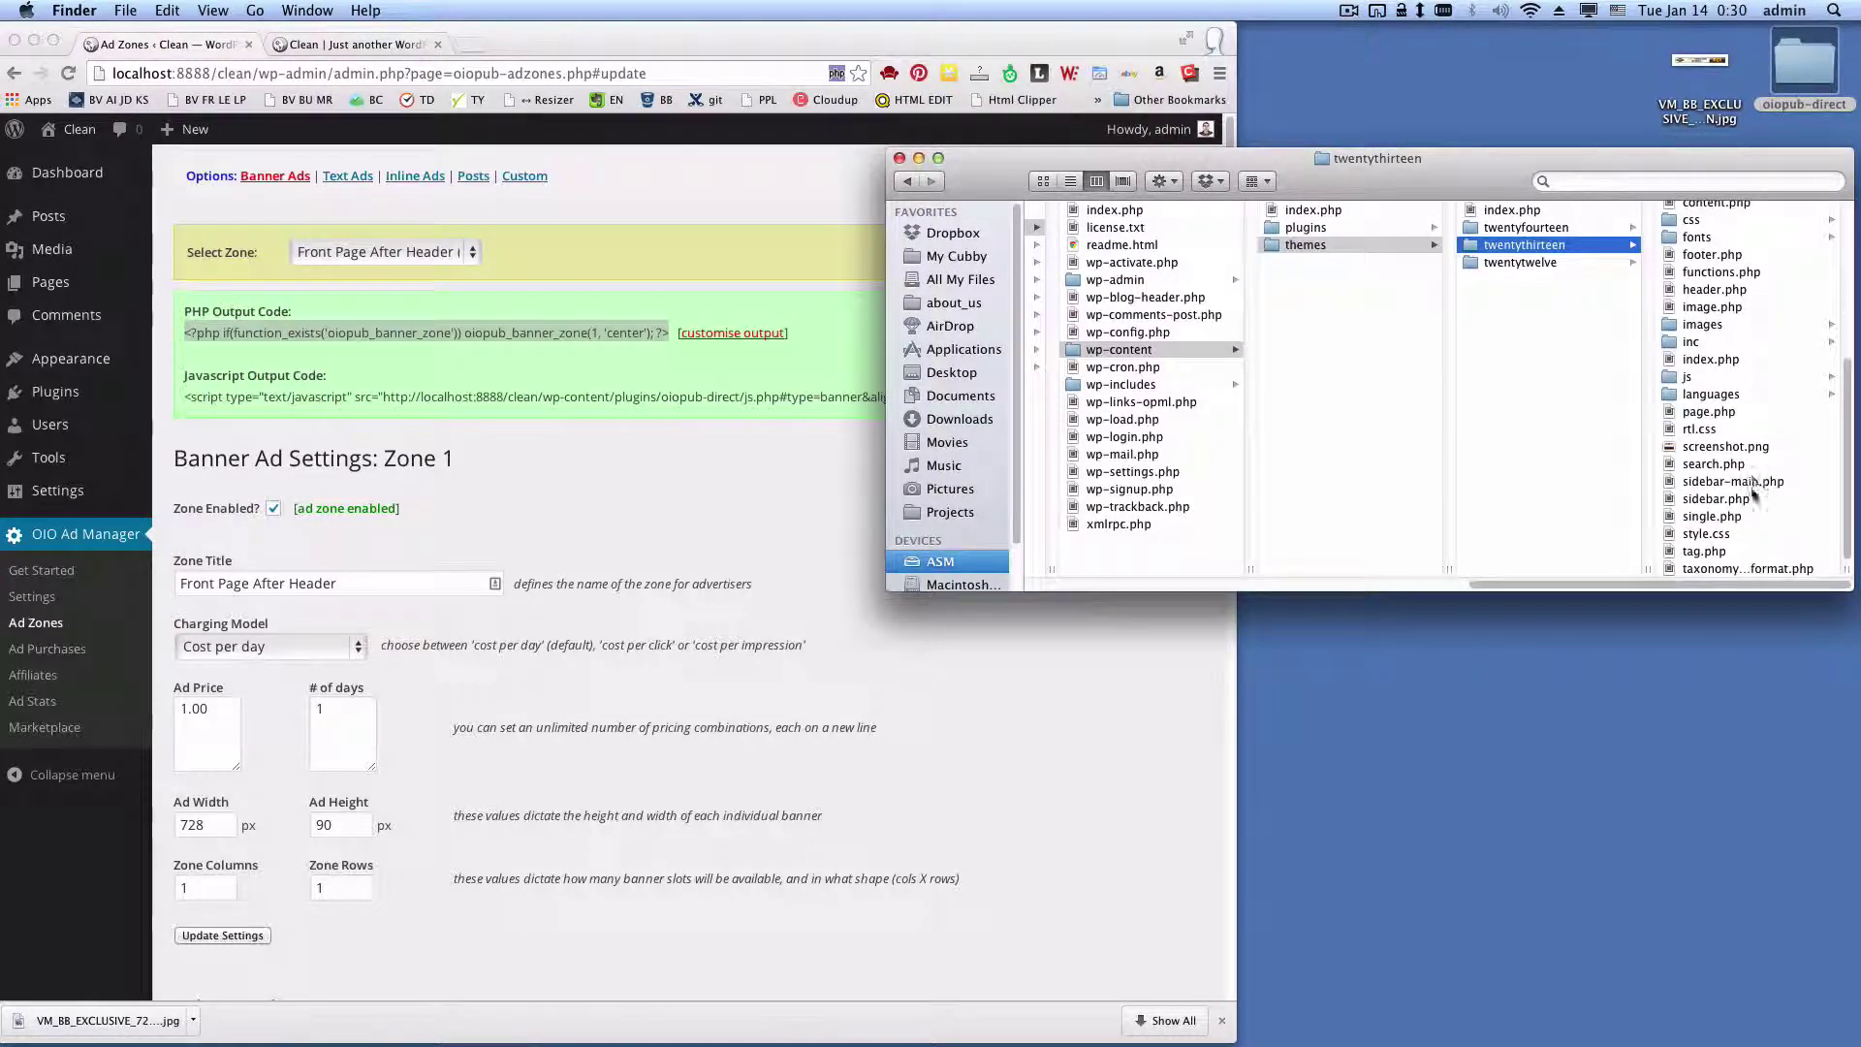
click(1728, 360)
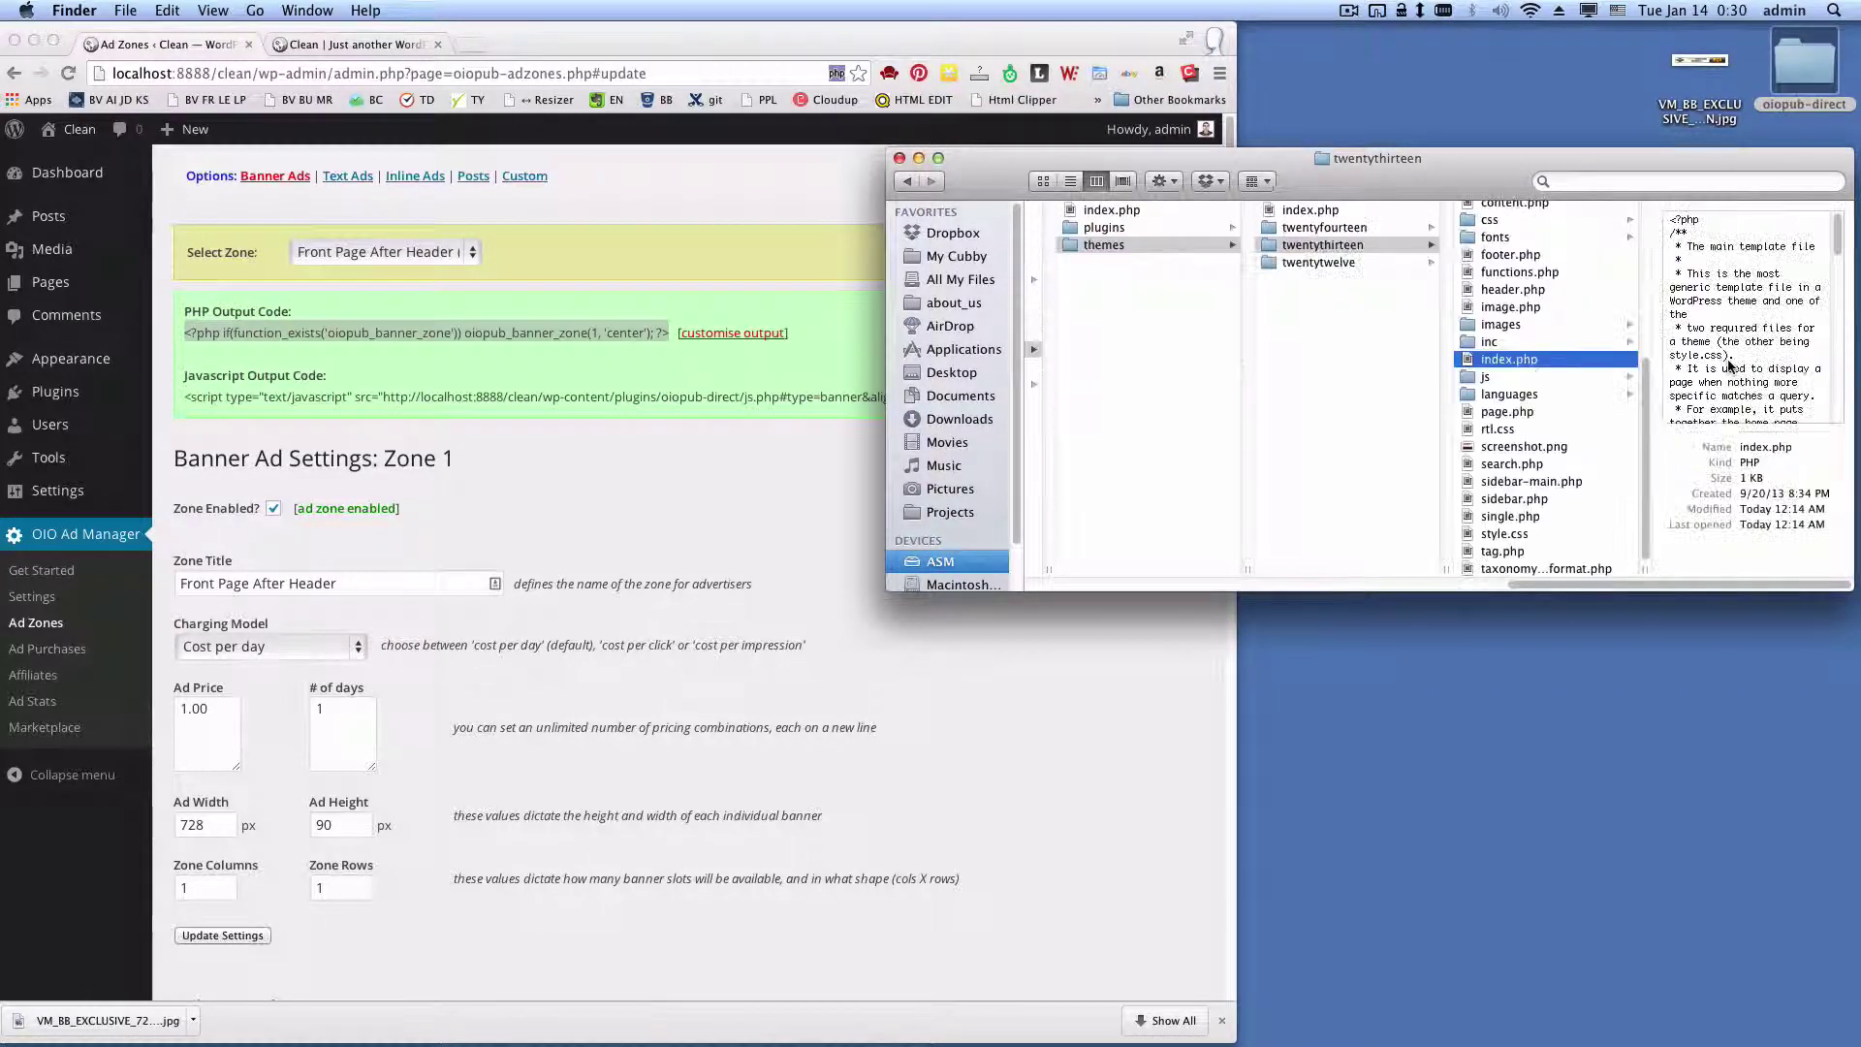
double_click(1512, 364)
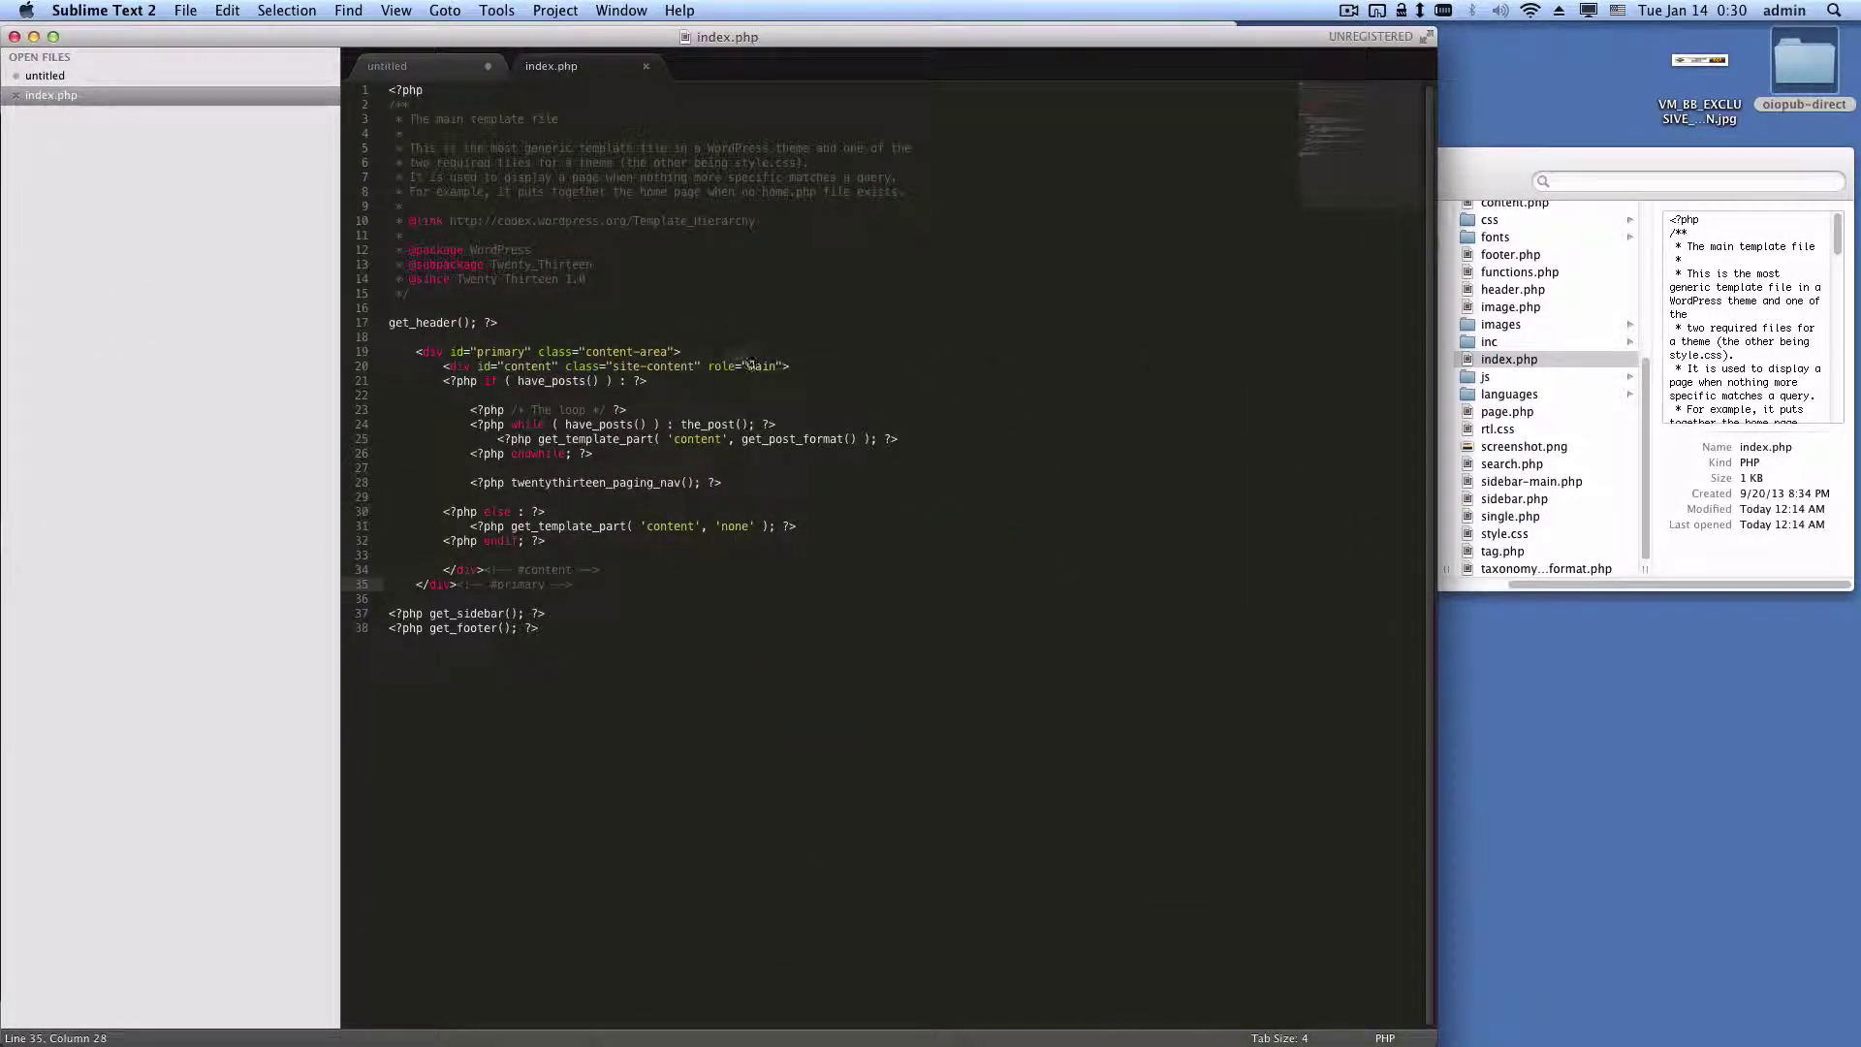
Paste the banner zone PHP code on a new line below the opening content div, align it with the code below, and save index.php
click(808, 368)
key(Return)
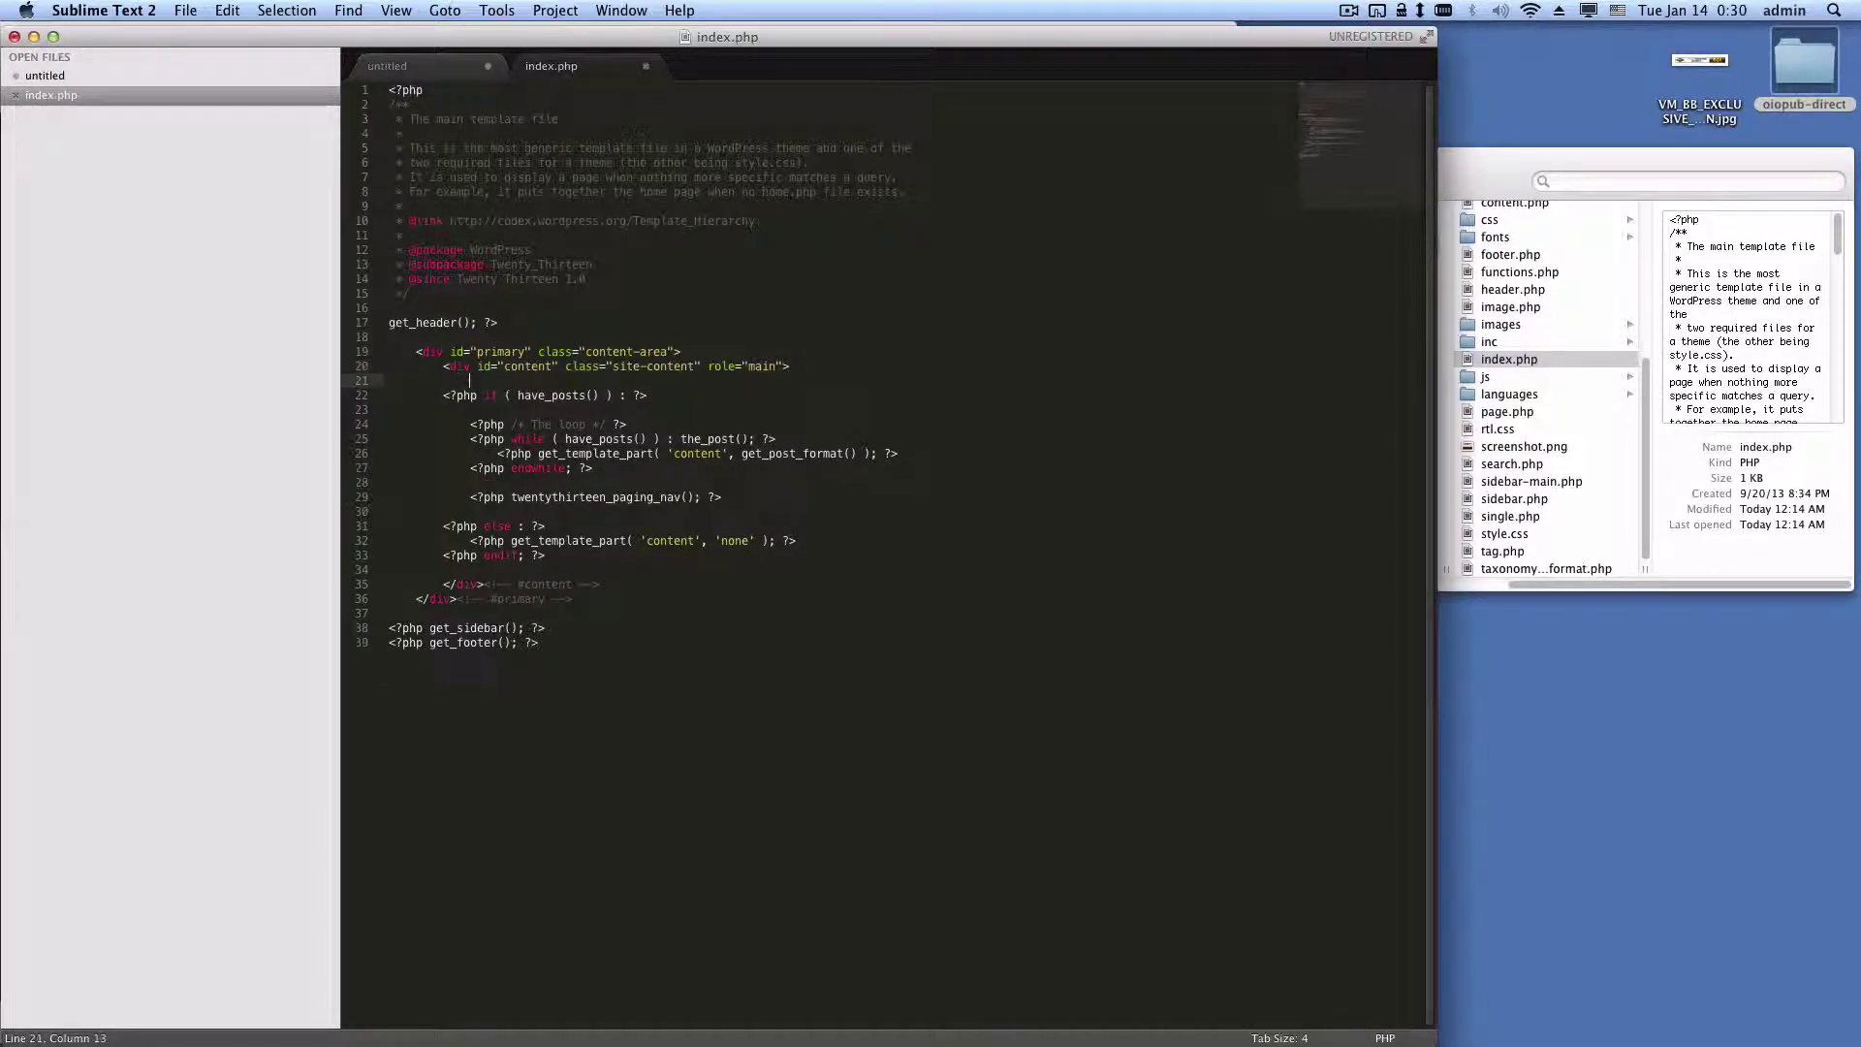
key(super+v)
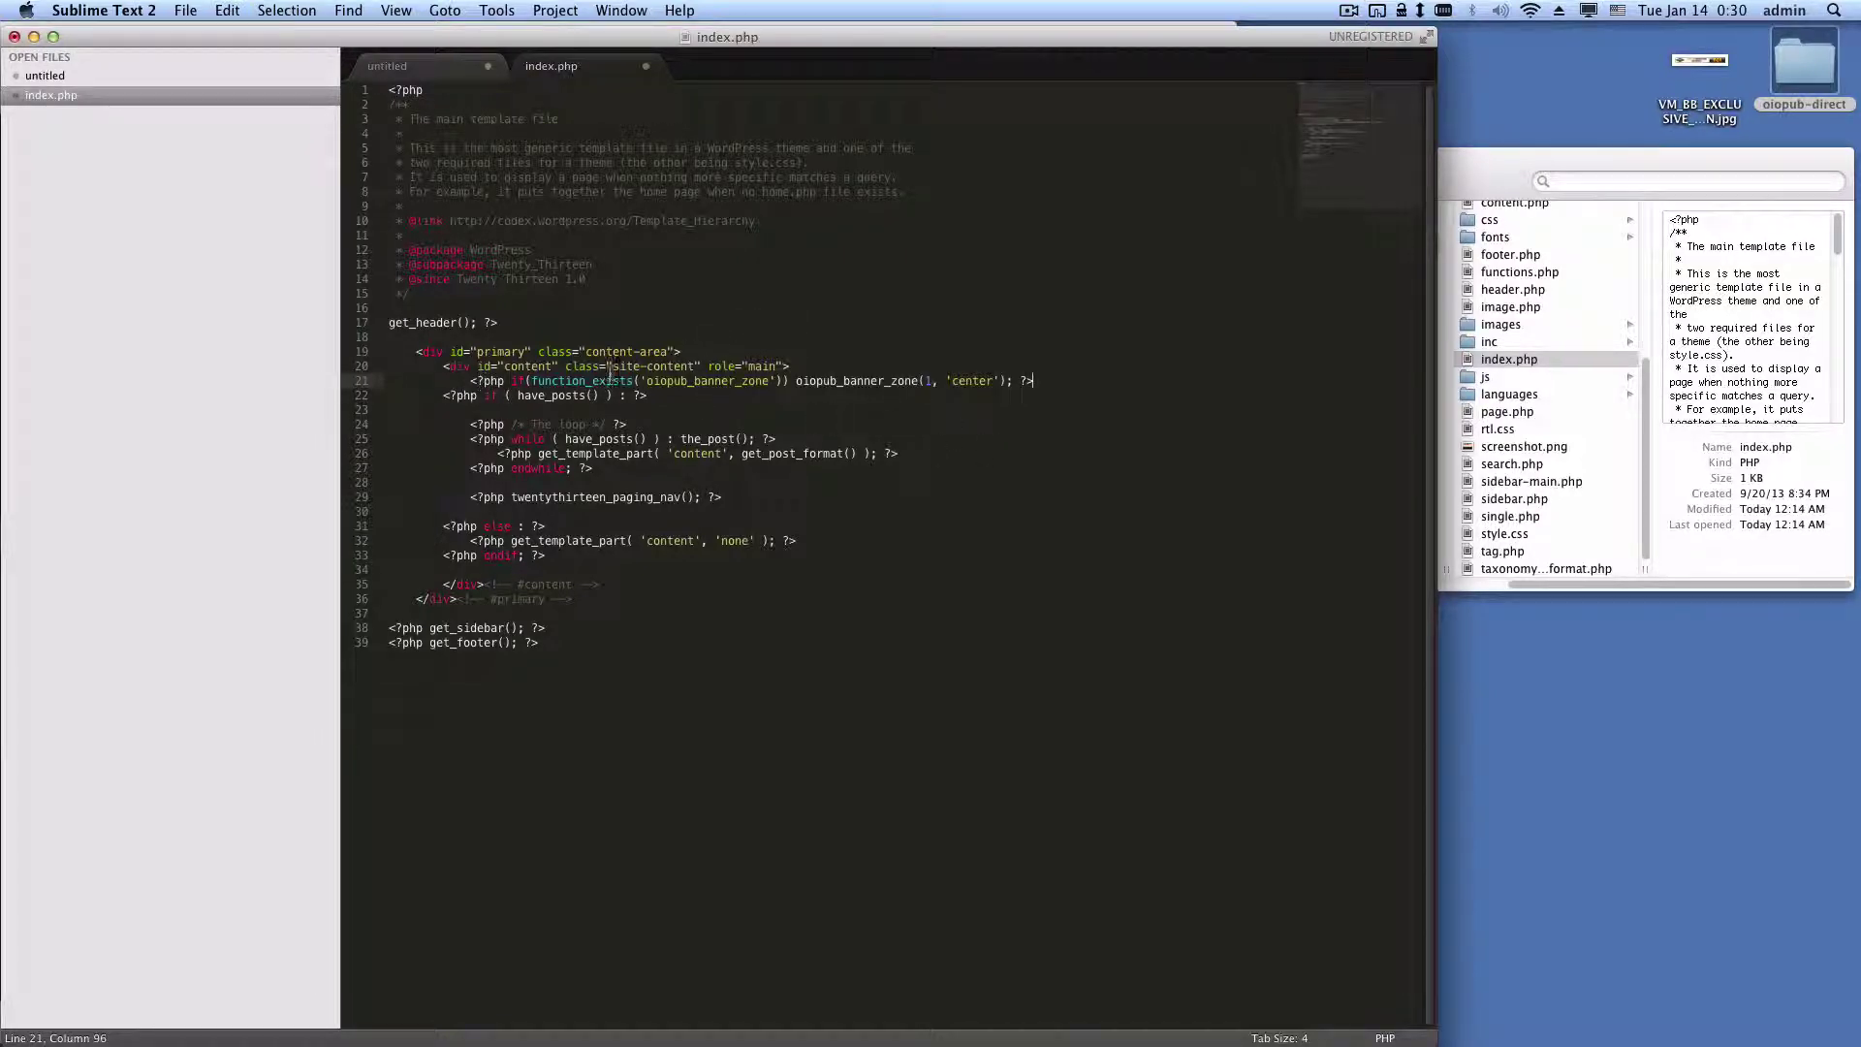
click(472, 381)
key(BackSpace)
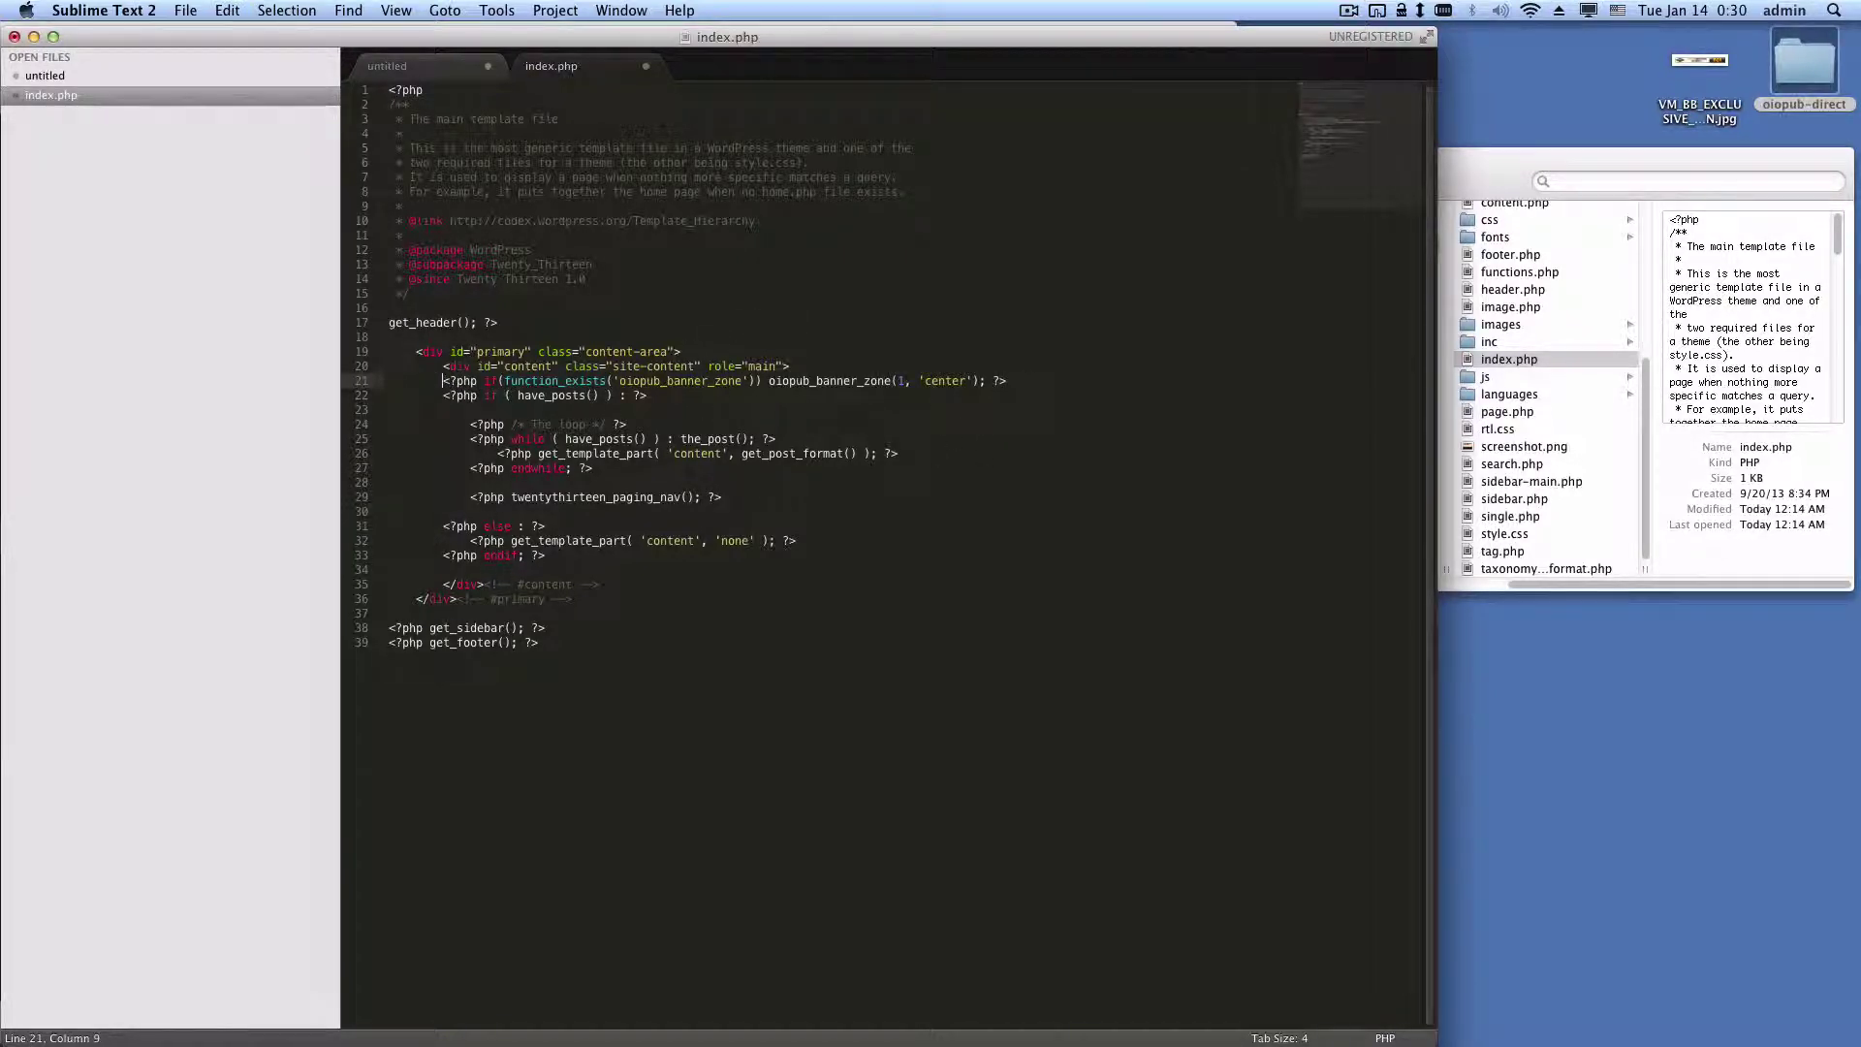
key(super+s)
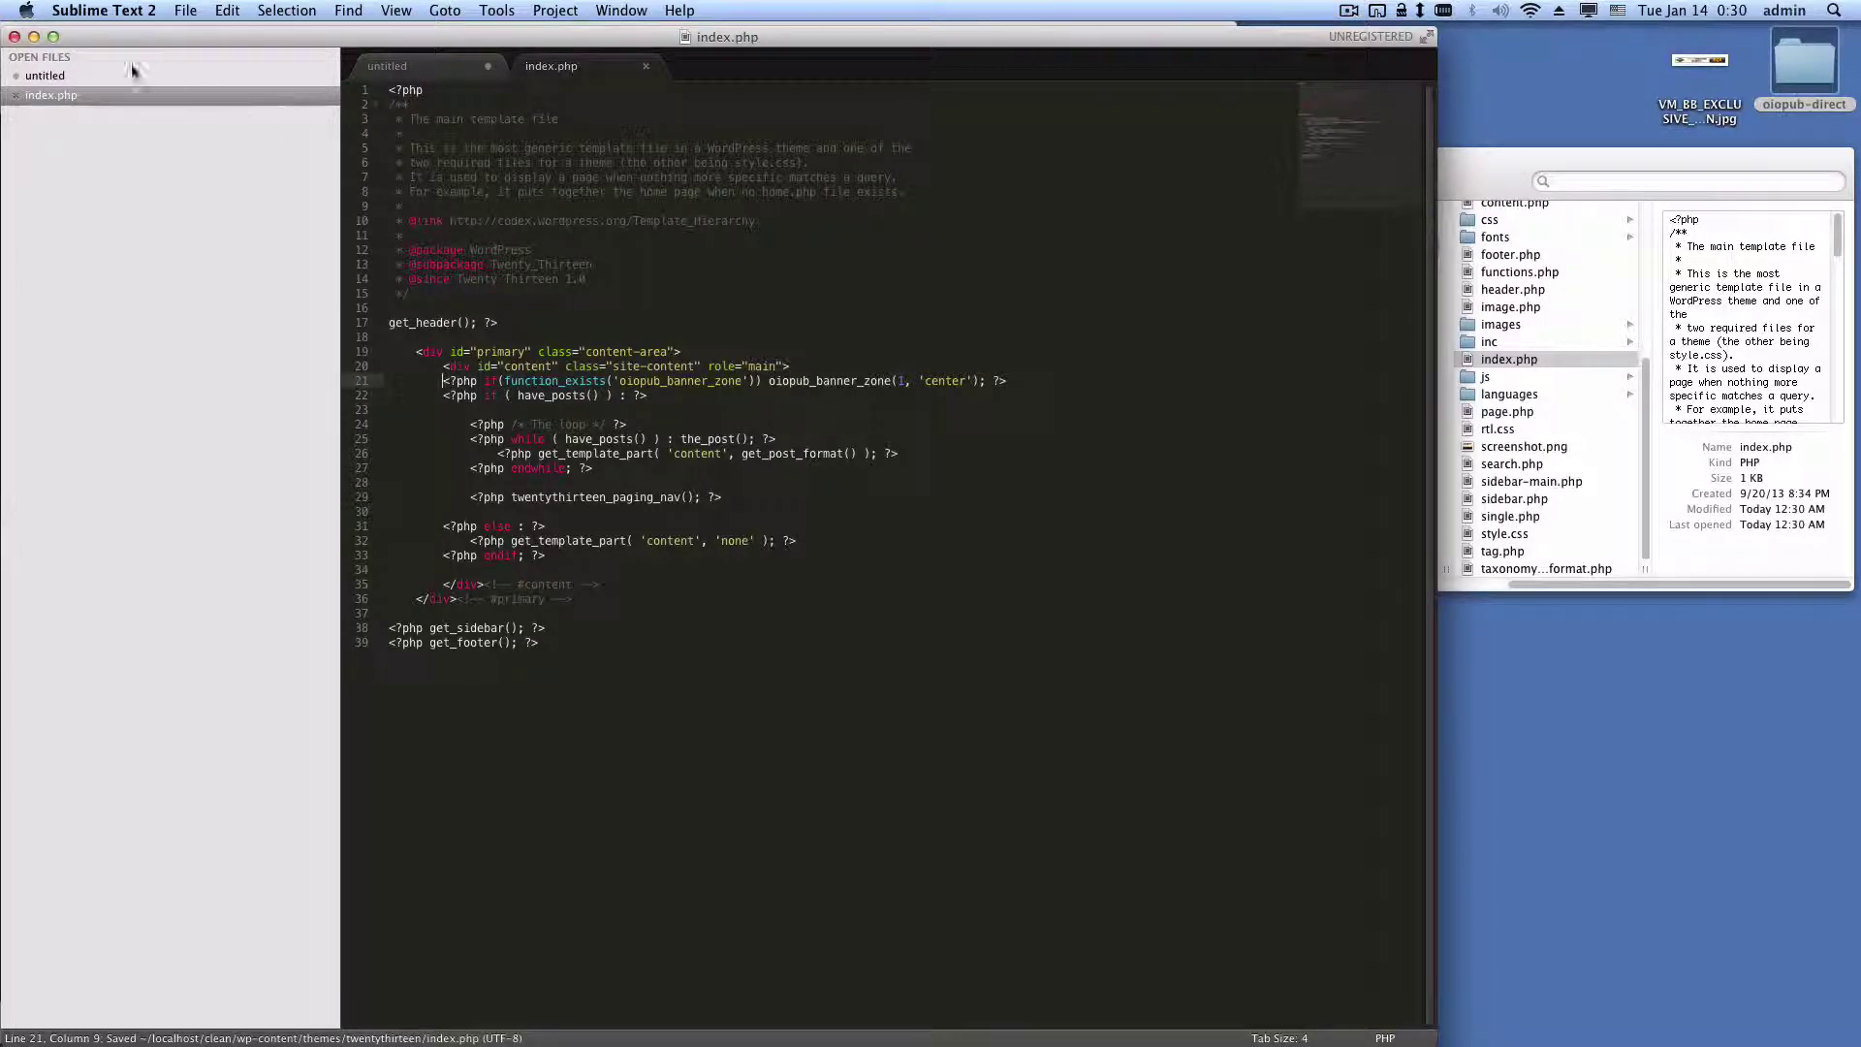
Switch to Chrome and reload the site's front page to check for the ad zone, rechecking index.php in between
key(super+Tab)
key(super+Tab)
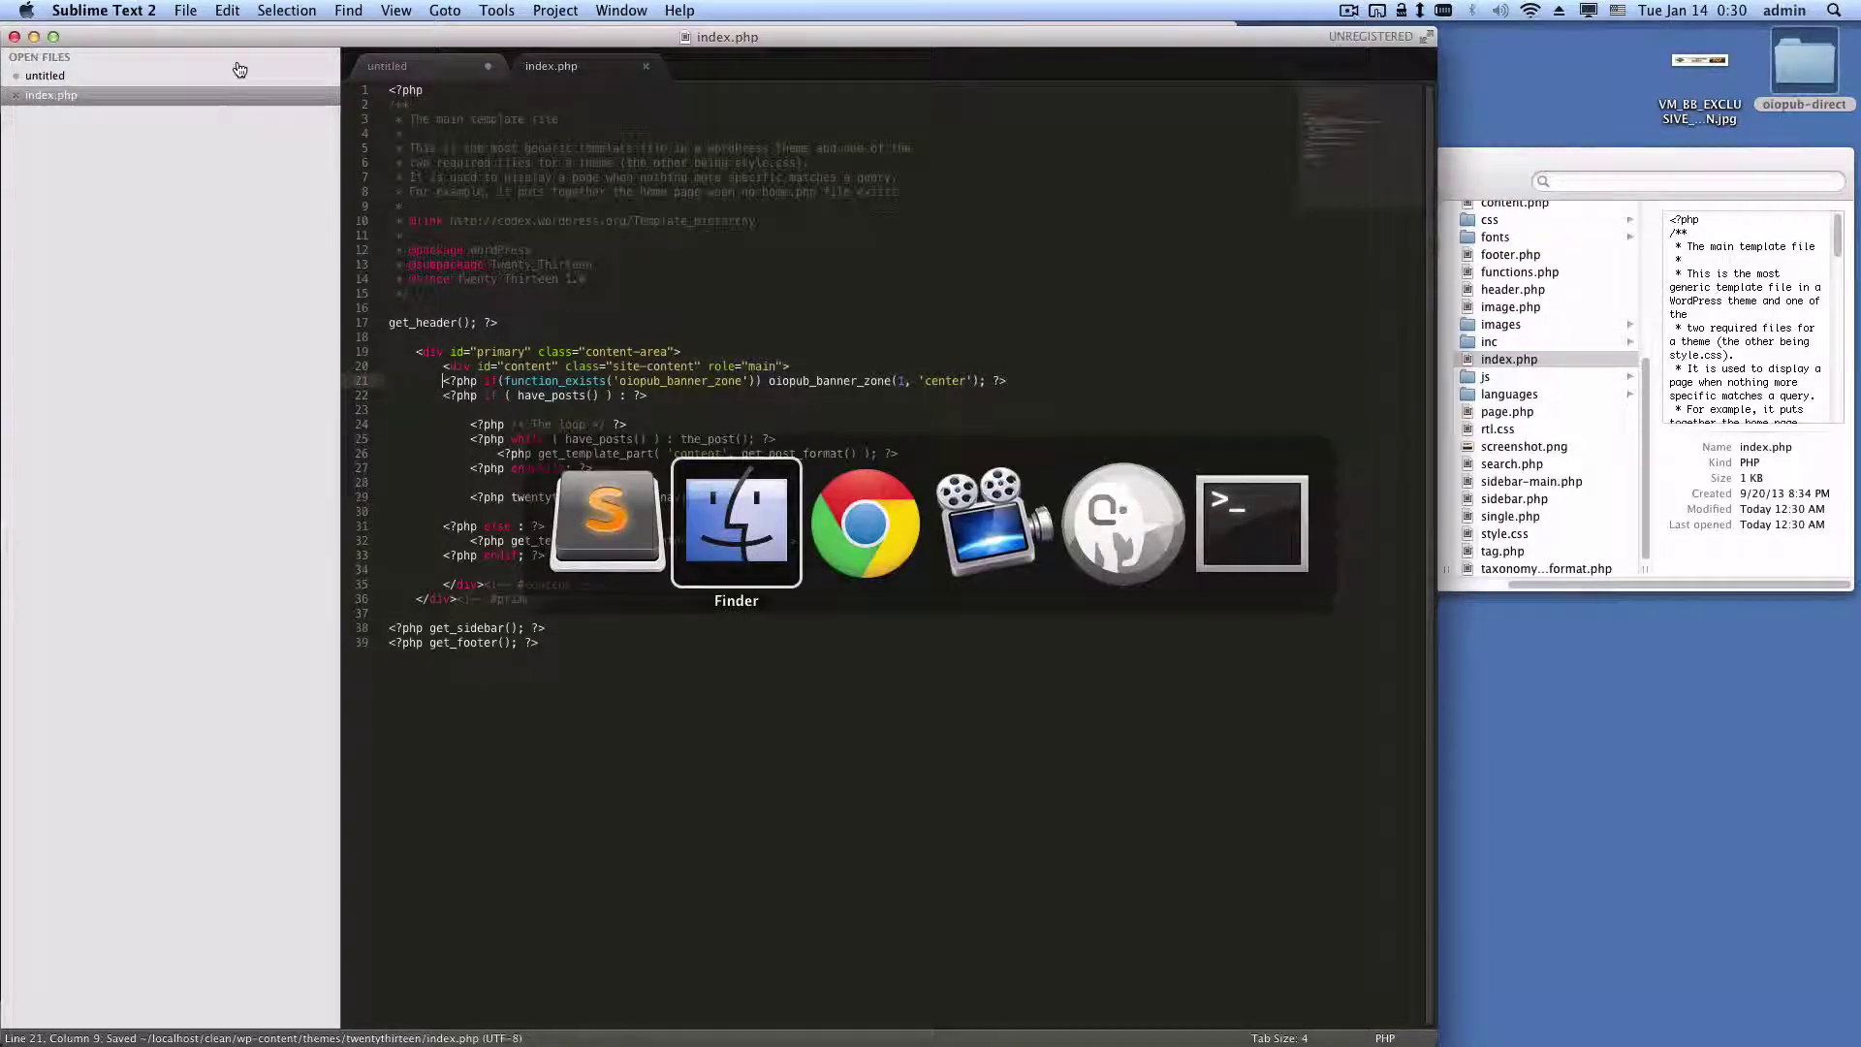
click(354, 45)
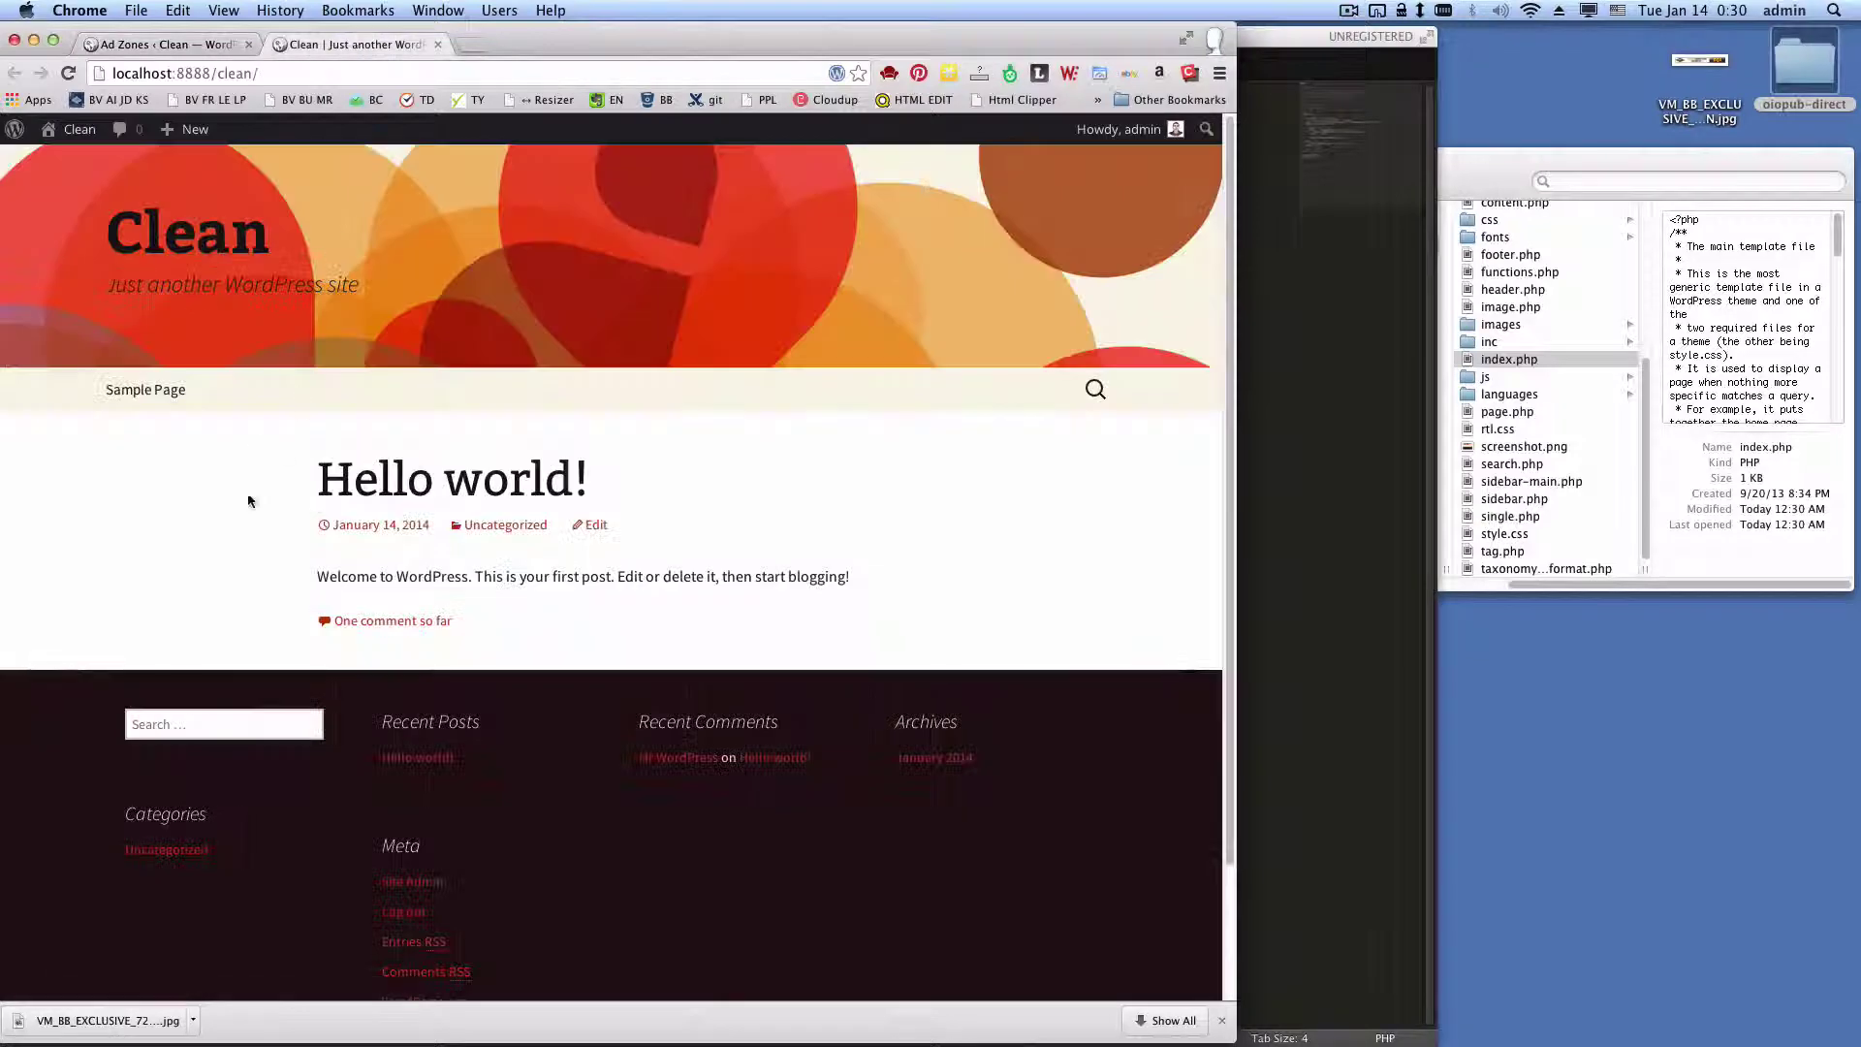
key(super+r)
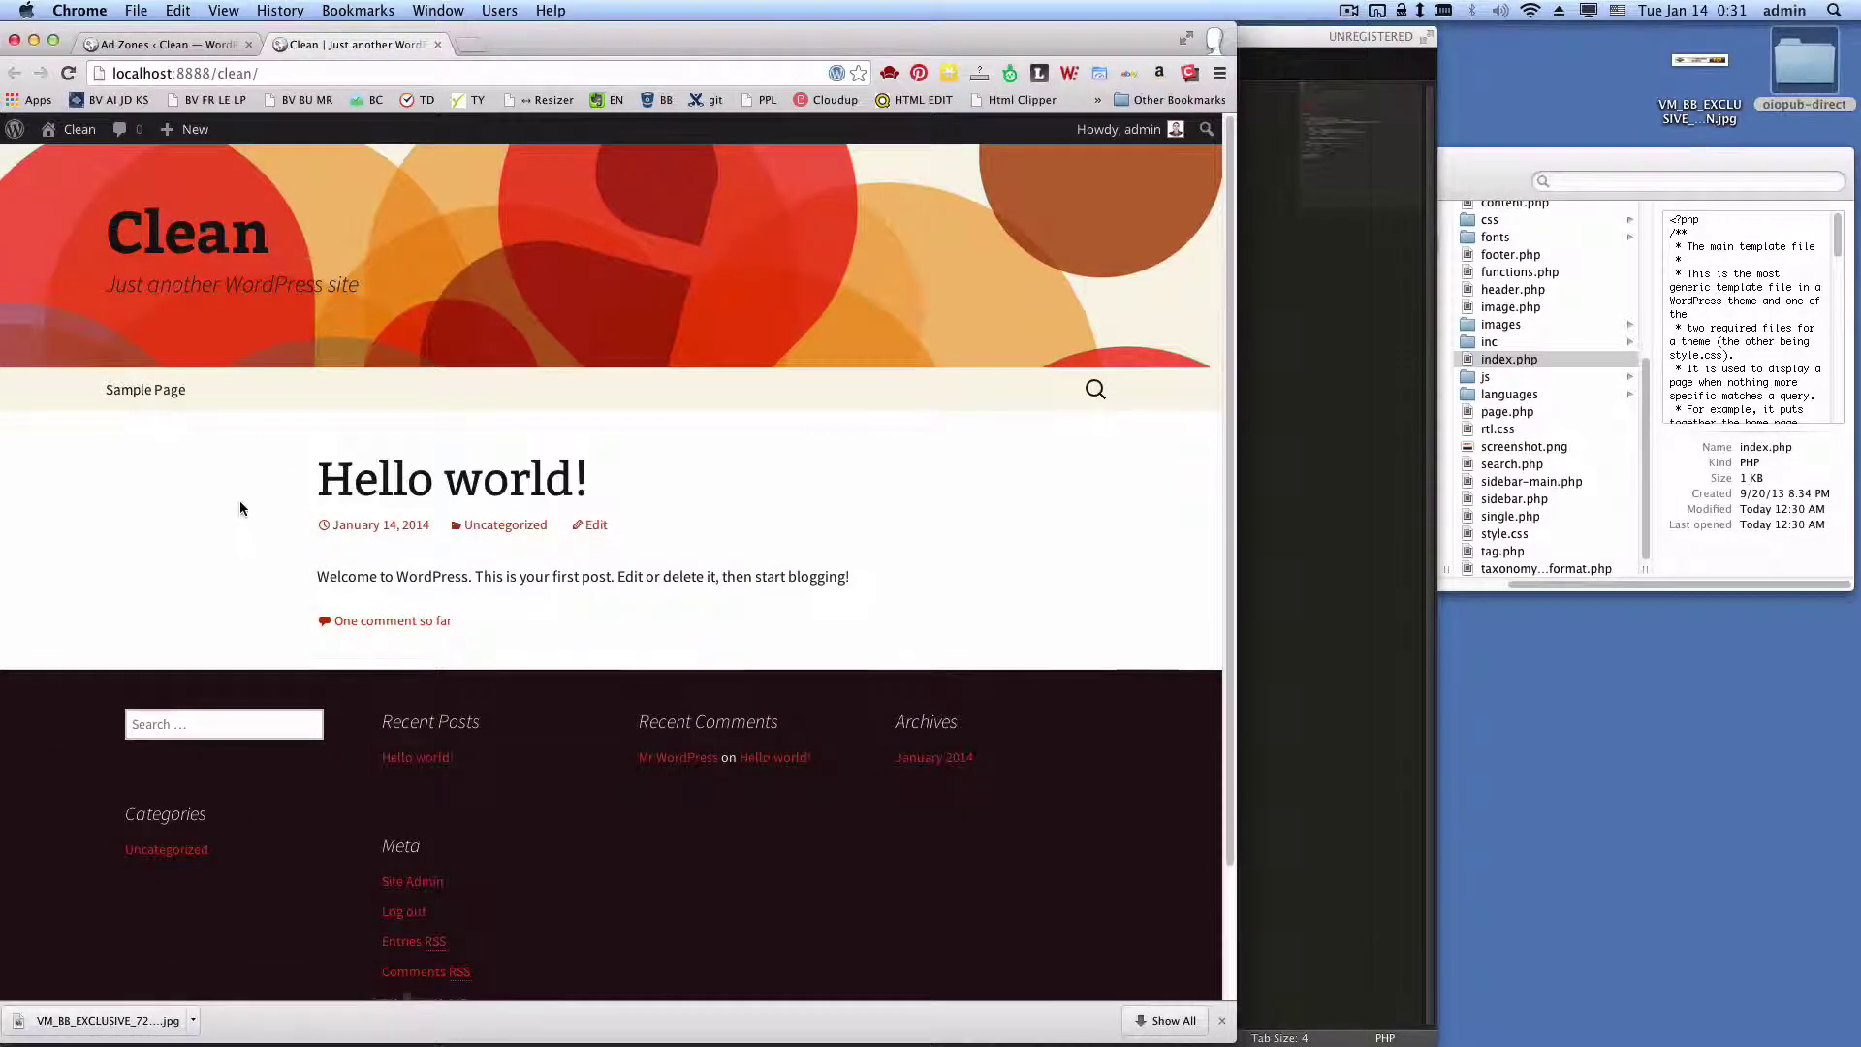
click(1368, 225)
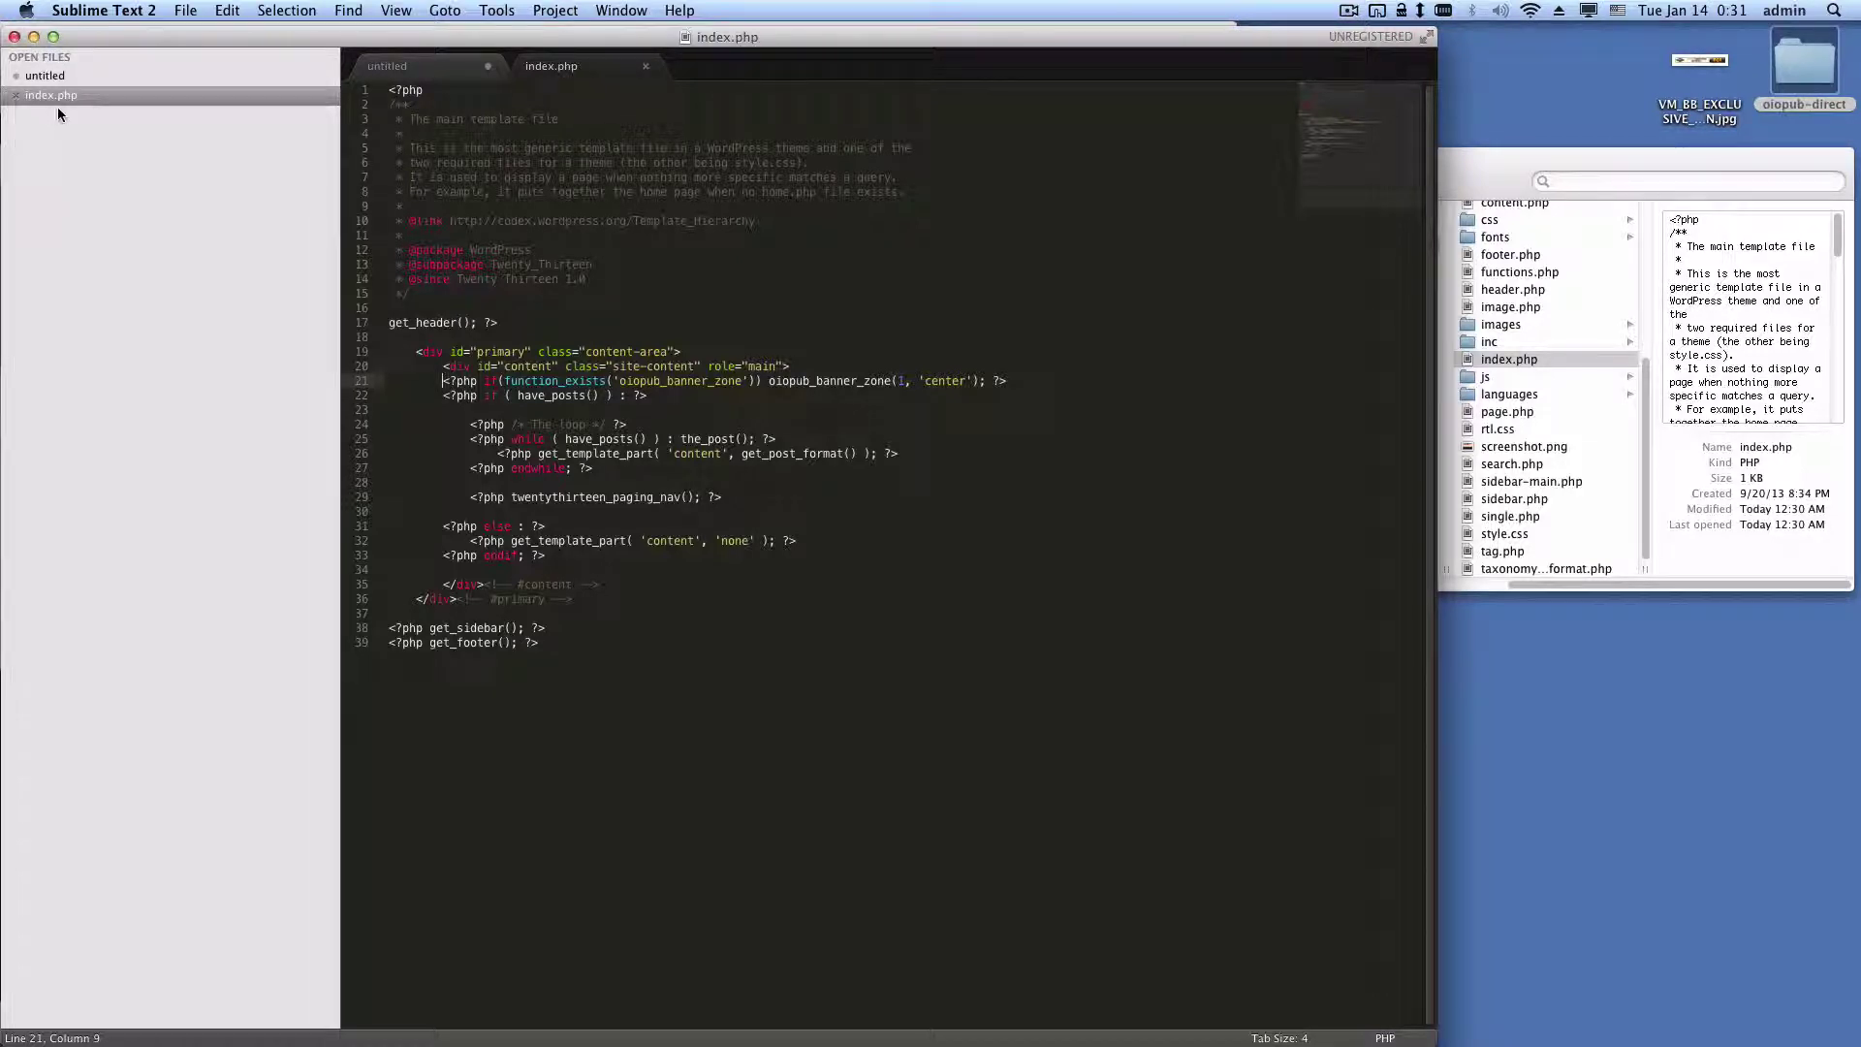
key(super+Tab)
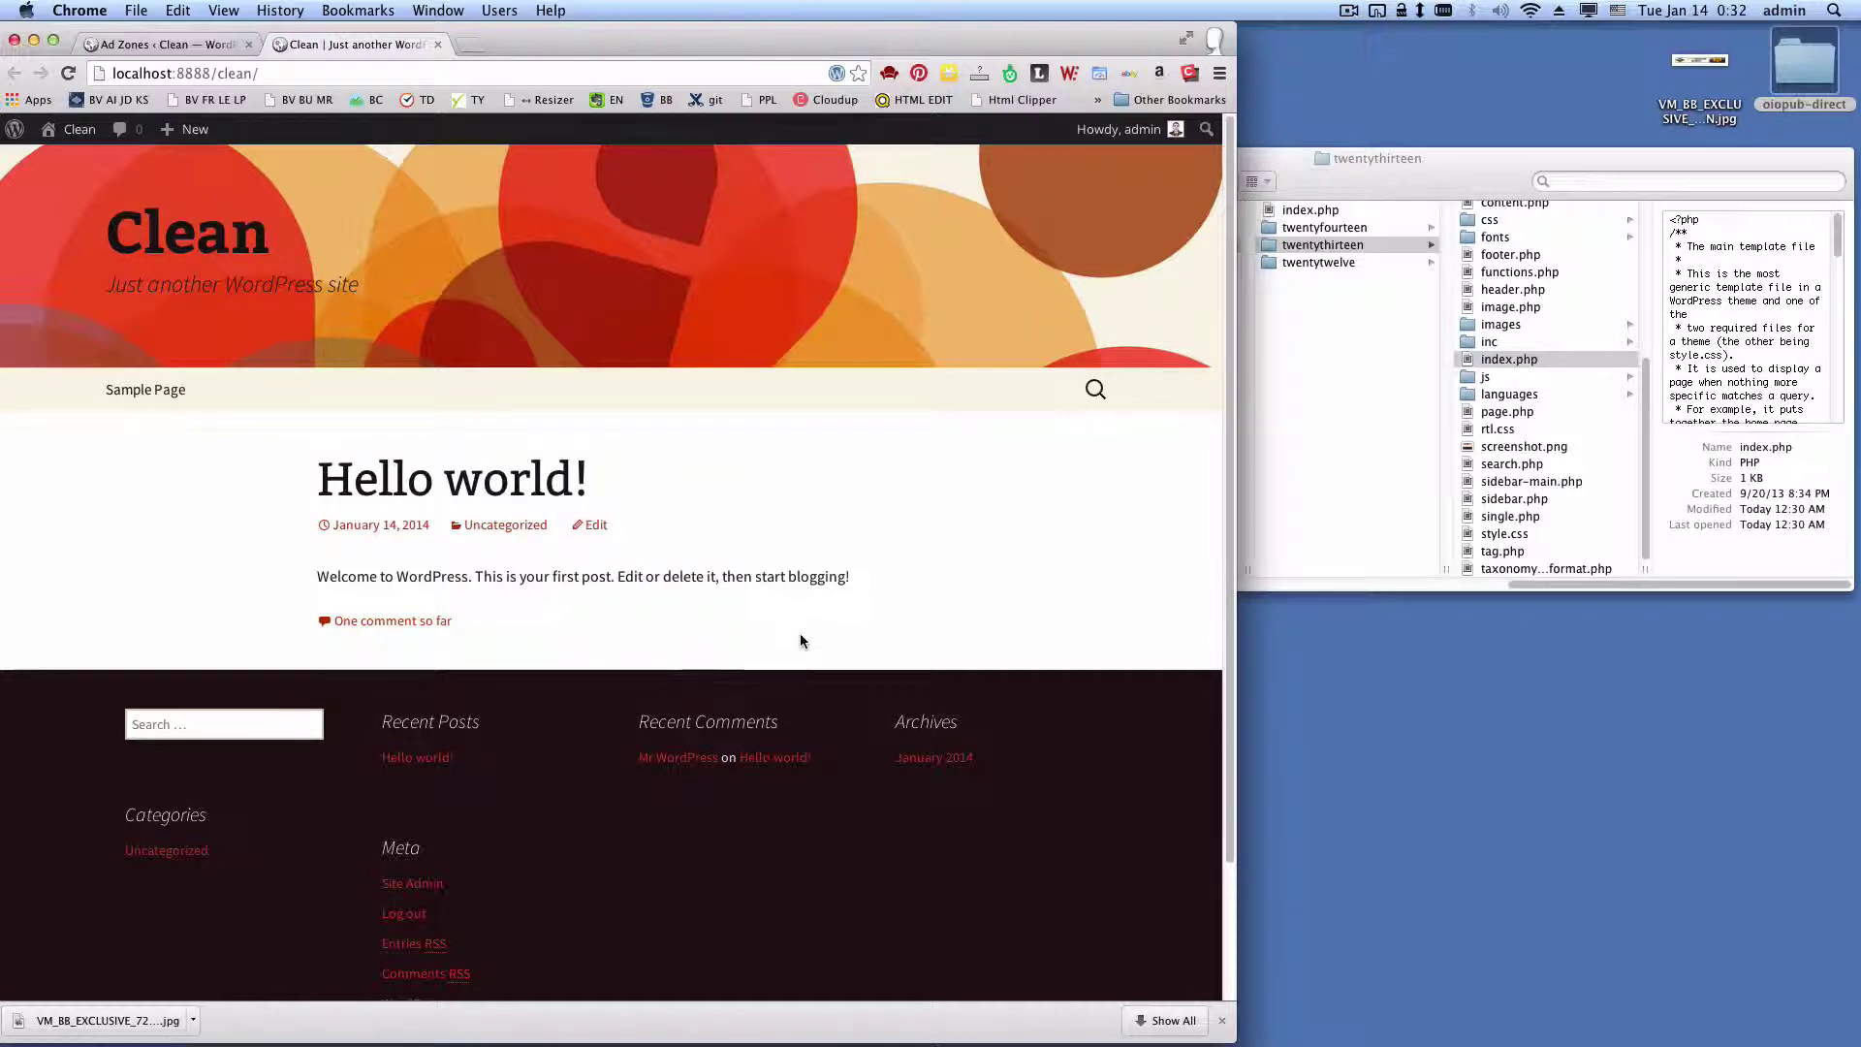
key(super+r)
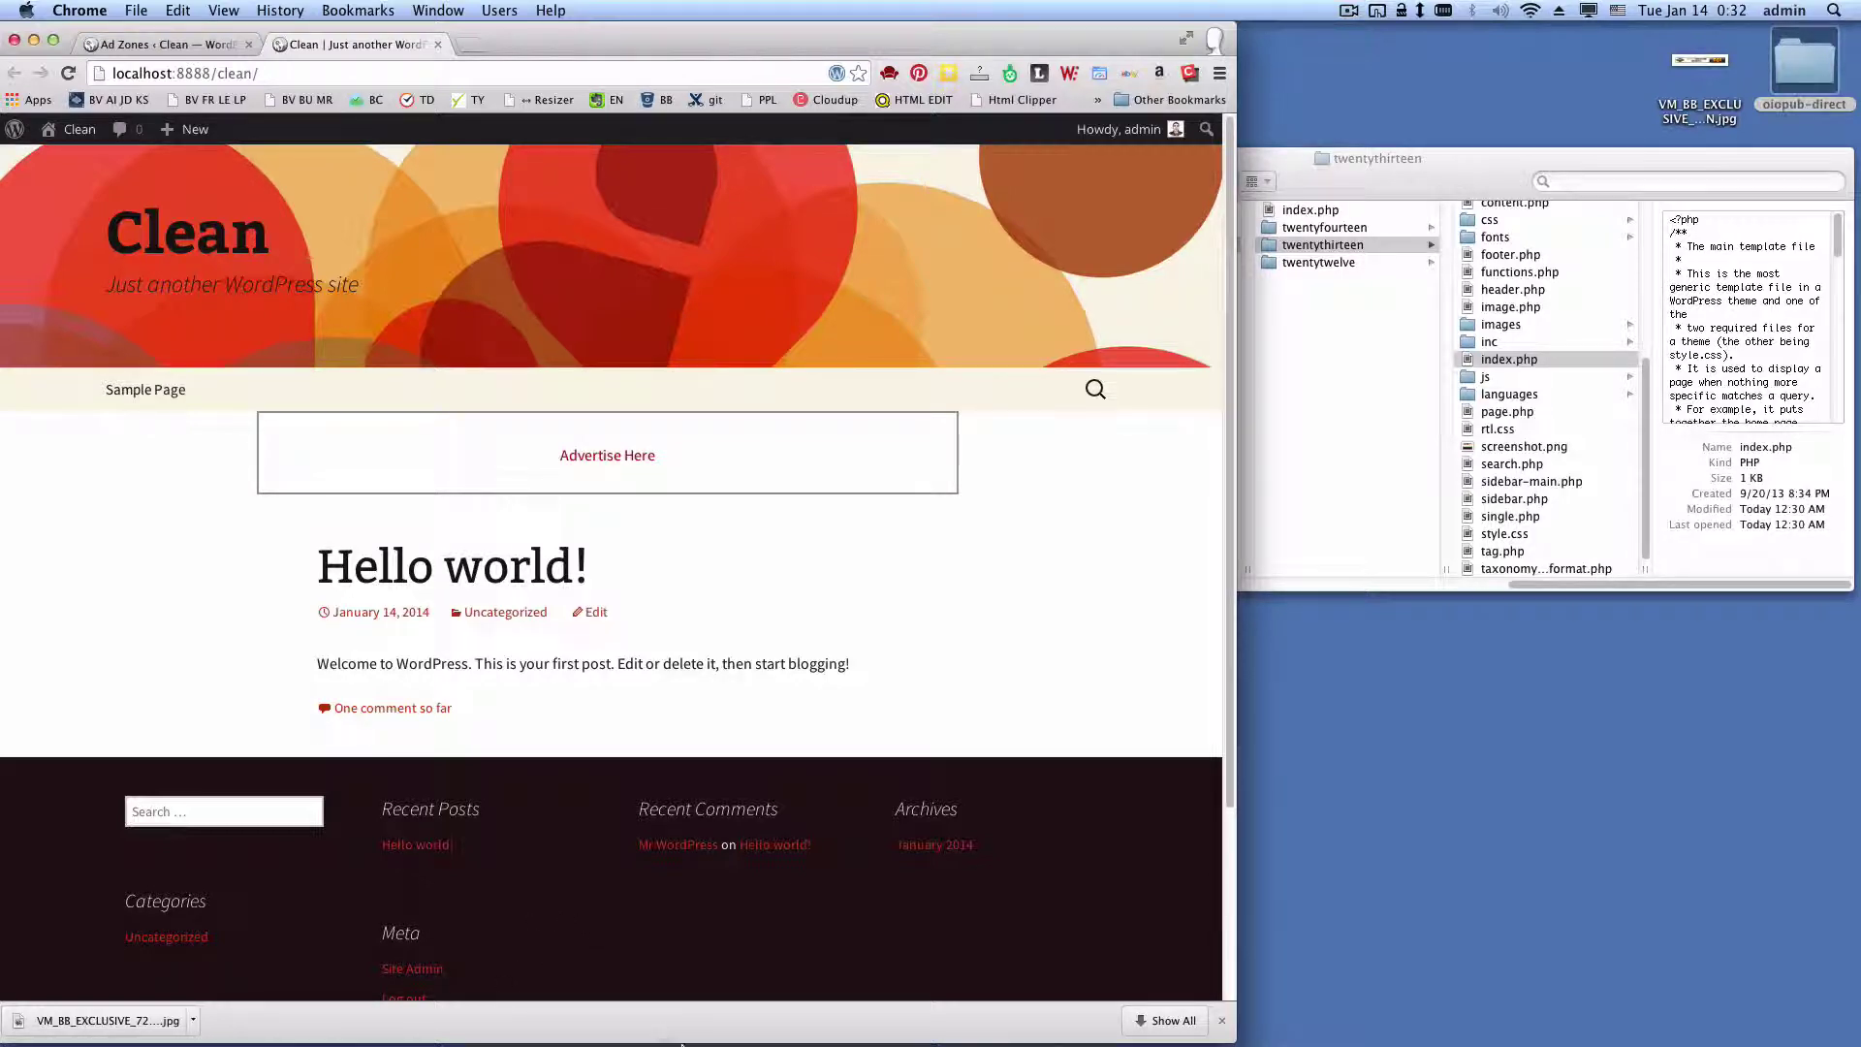
Return to index.php in Sublime Text 2 and examine the oiopub_banner_zone call and its 'center' argument
mouse_move(682, 1044)
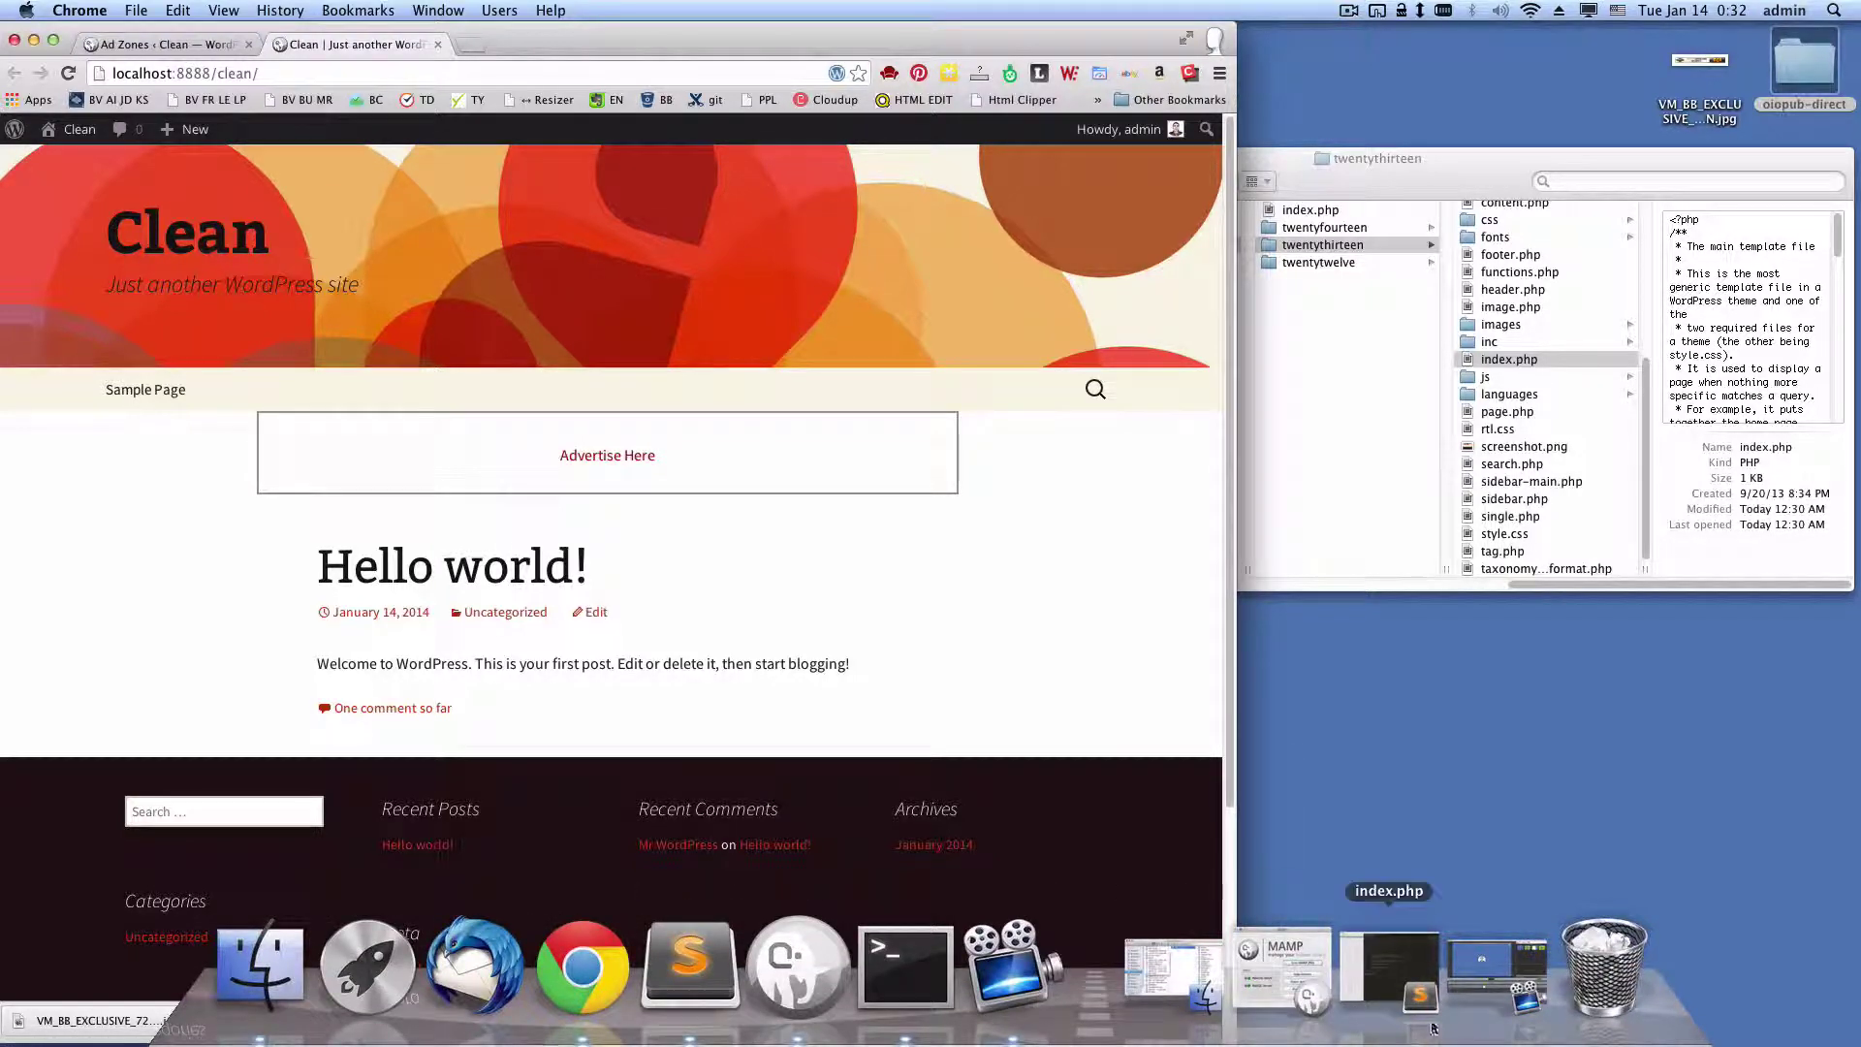
click(1431, 1025)
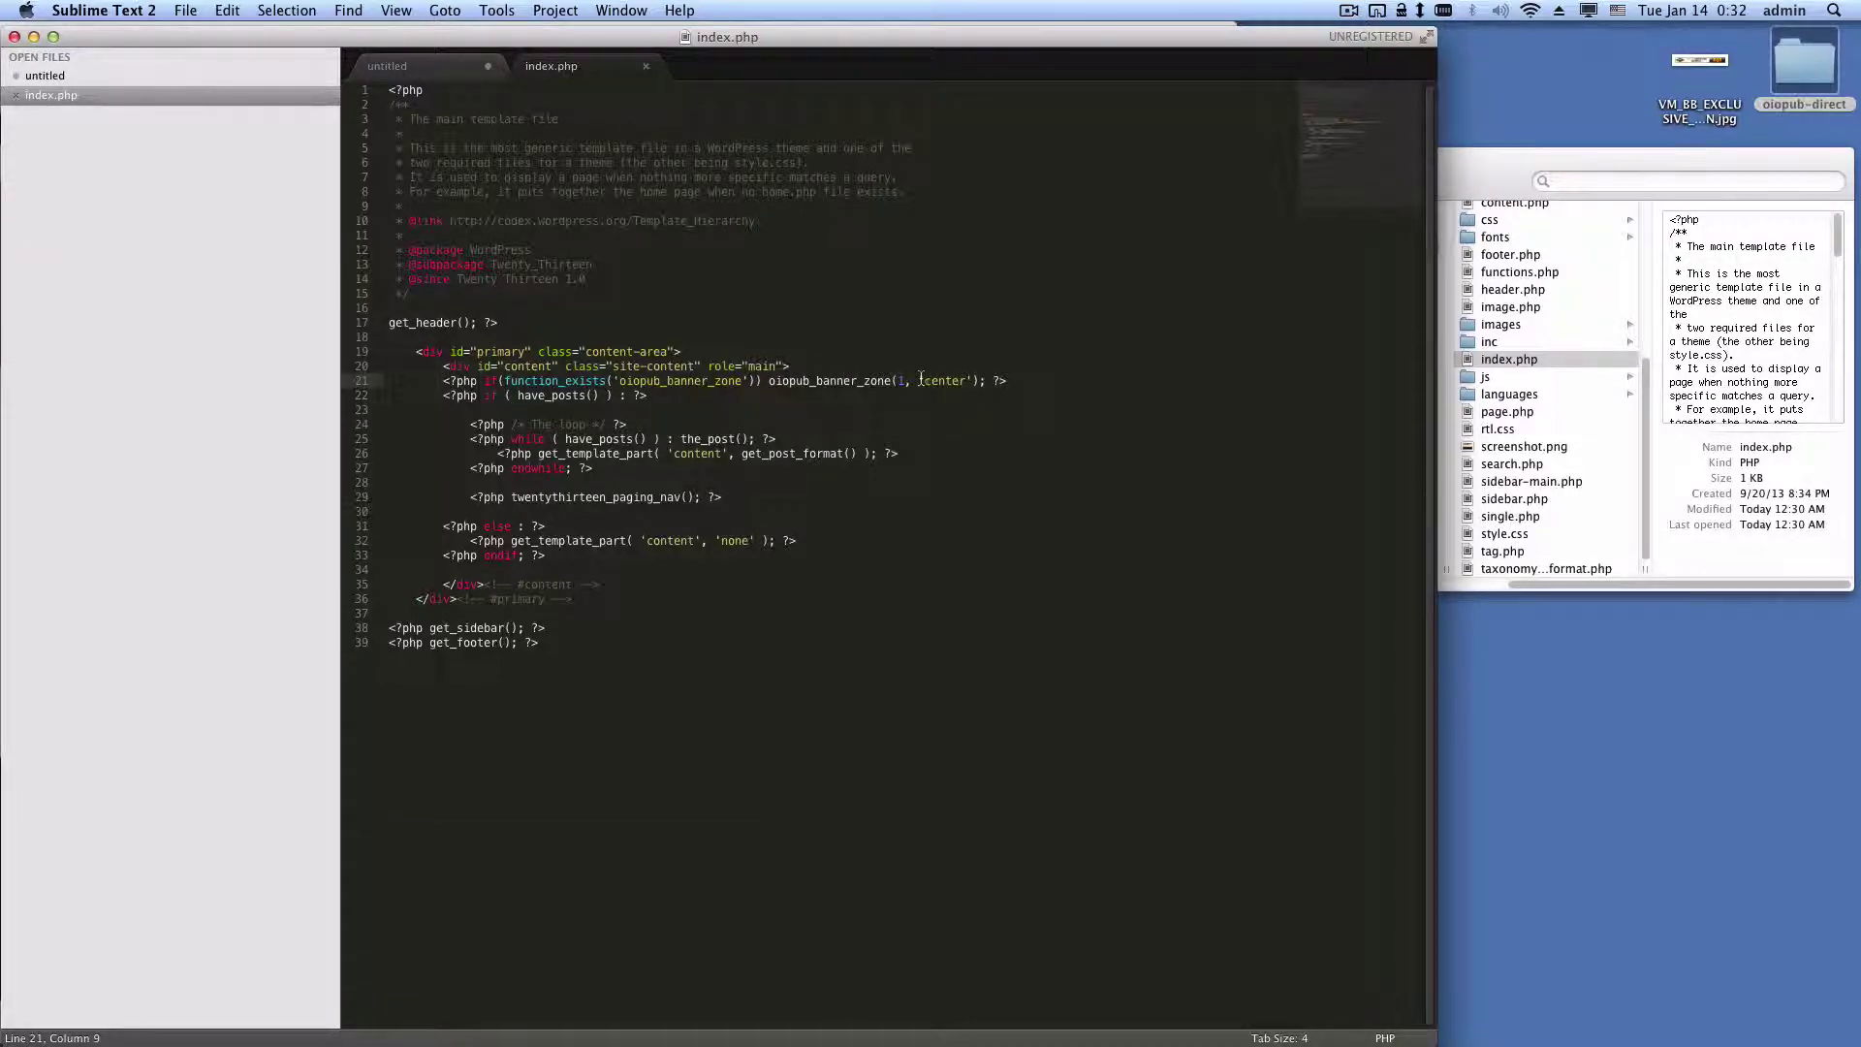
double_click(797, 380)
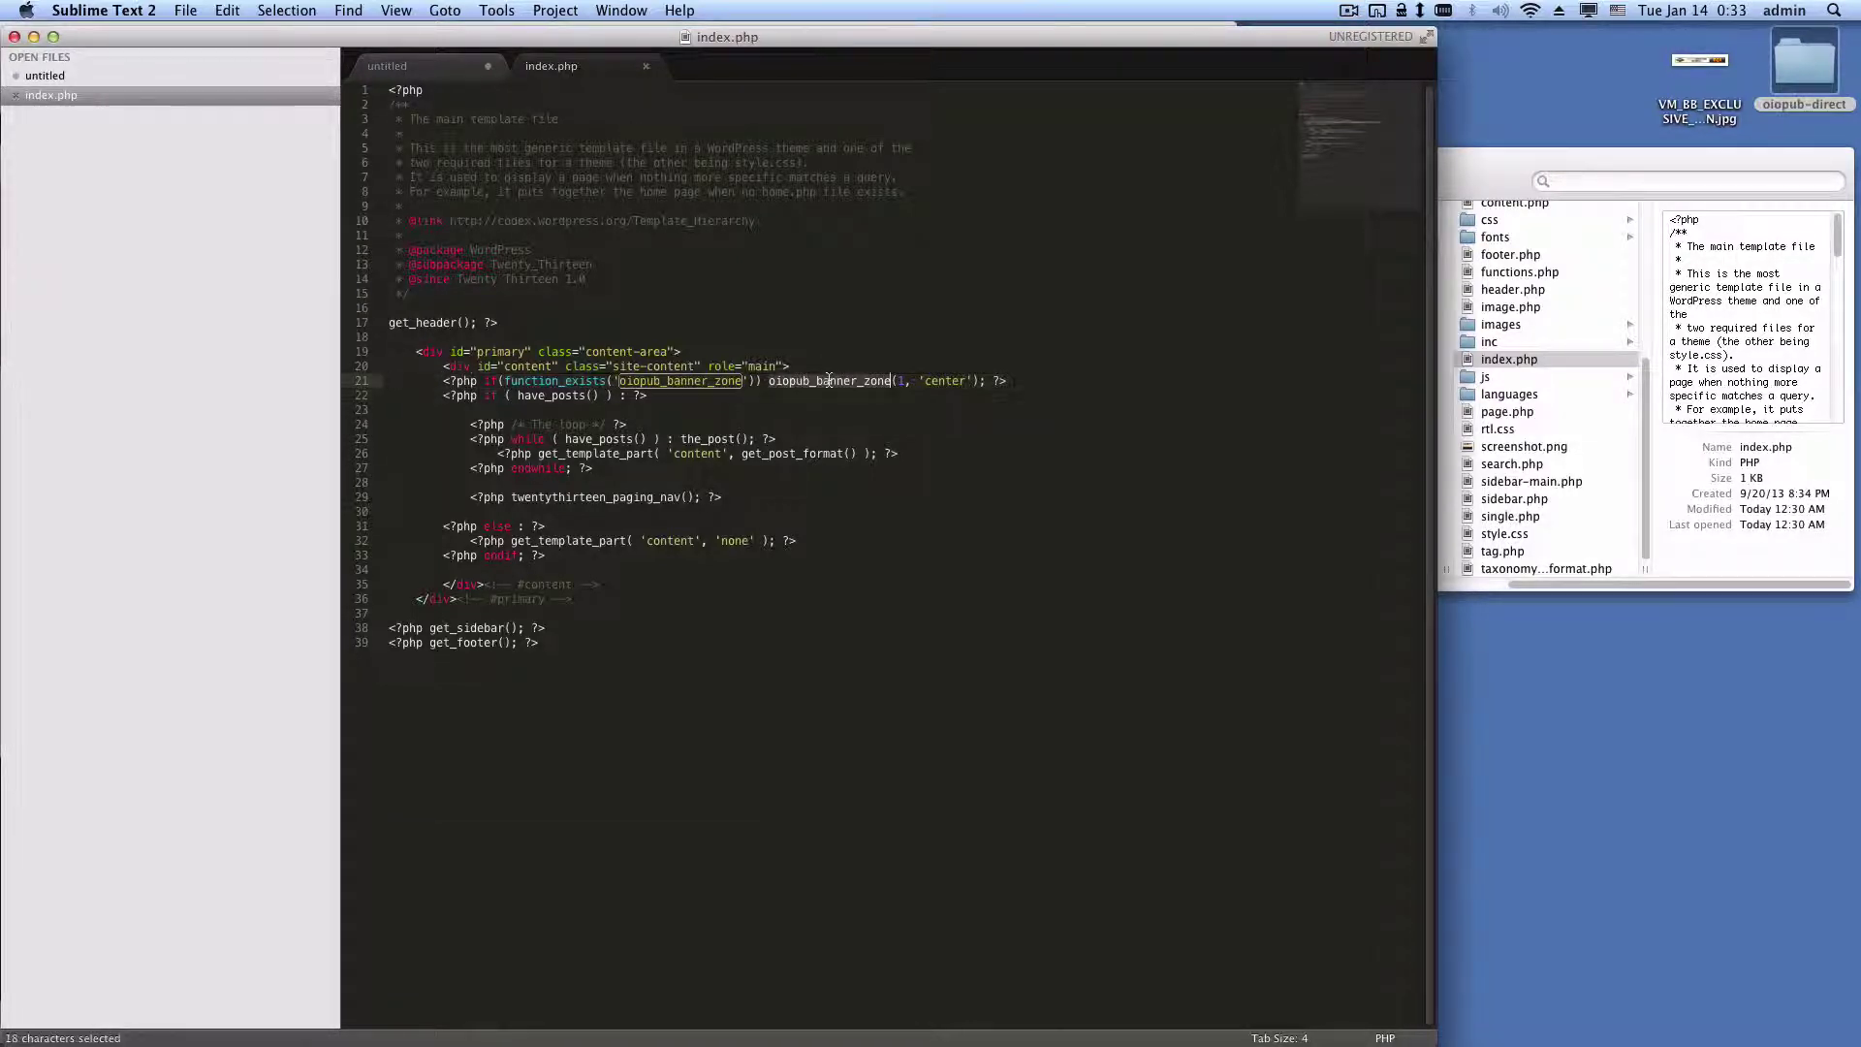
drag(919, 380, 973, 380)
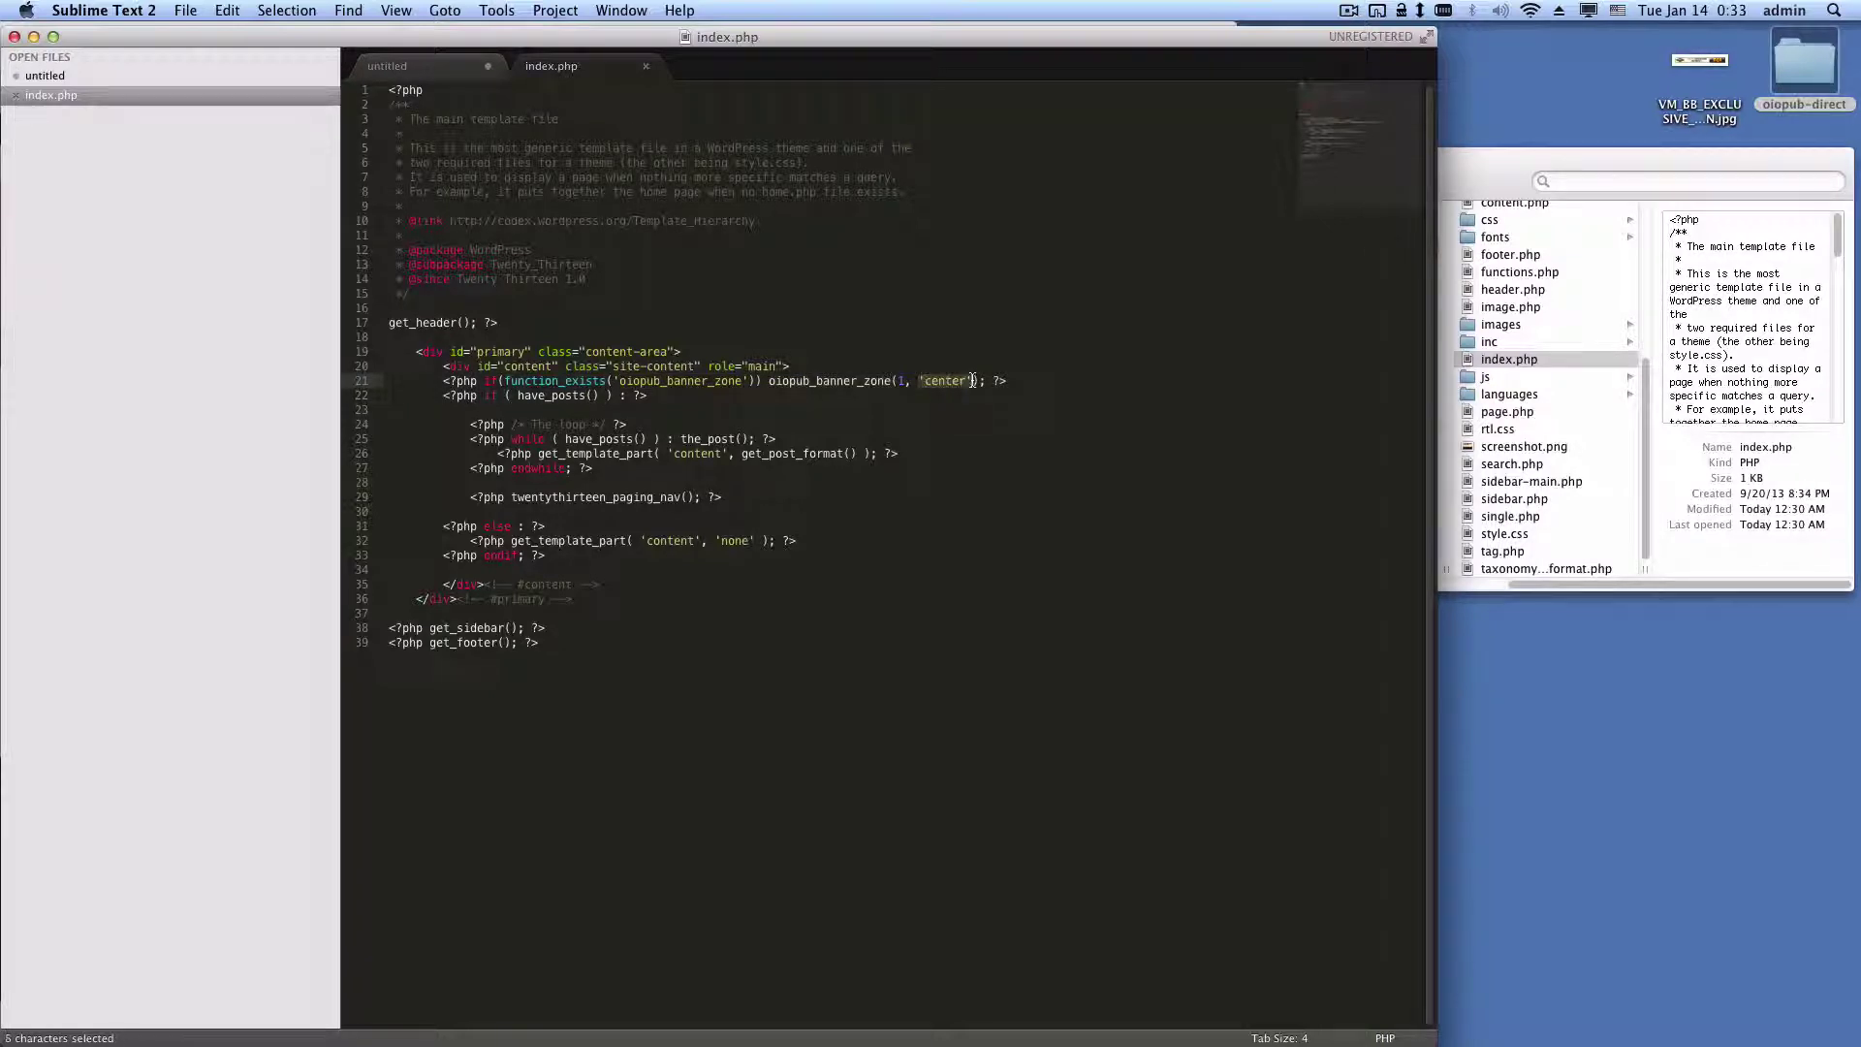
Replace the 'center' argument in index.php with array( 'align' => "center", 'empty' => "0" ), copied from the untitled file
click(410, 70)
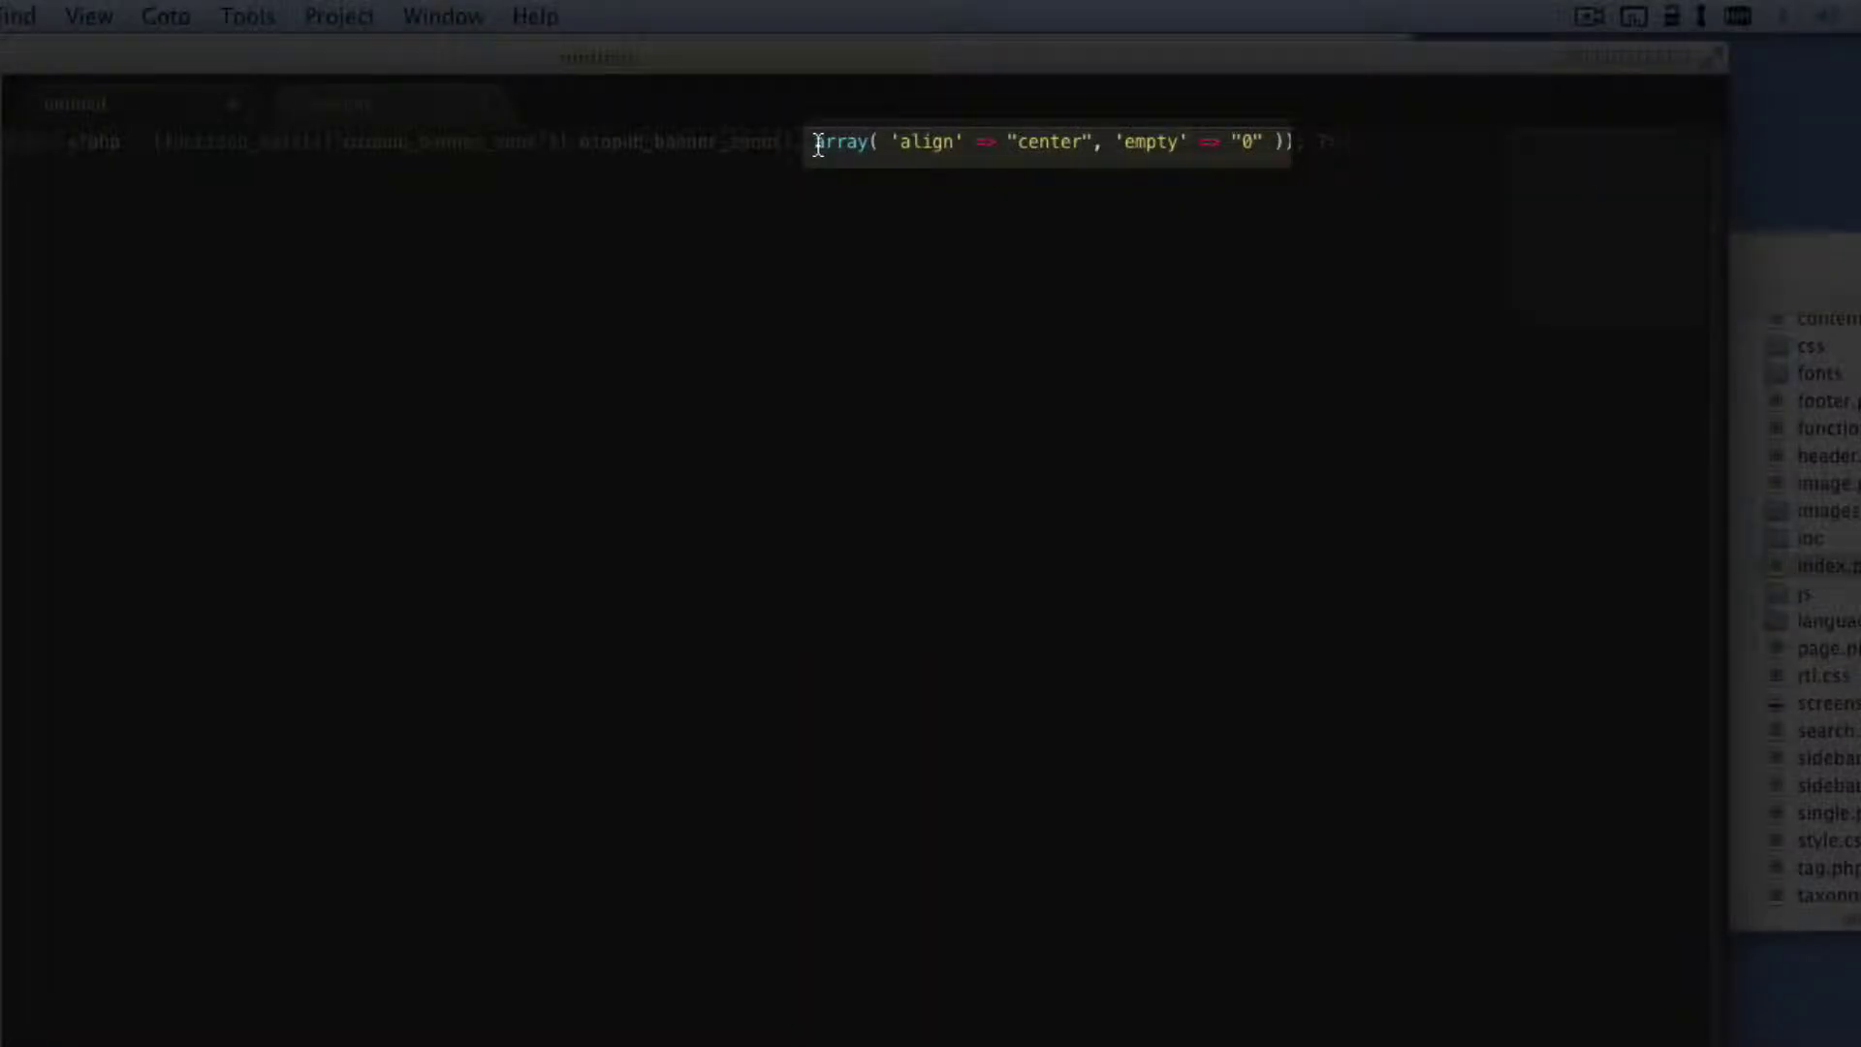
drag(817, 145, 1284, 144)
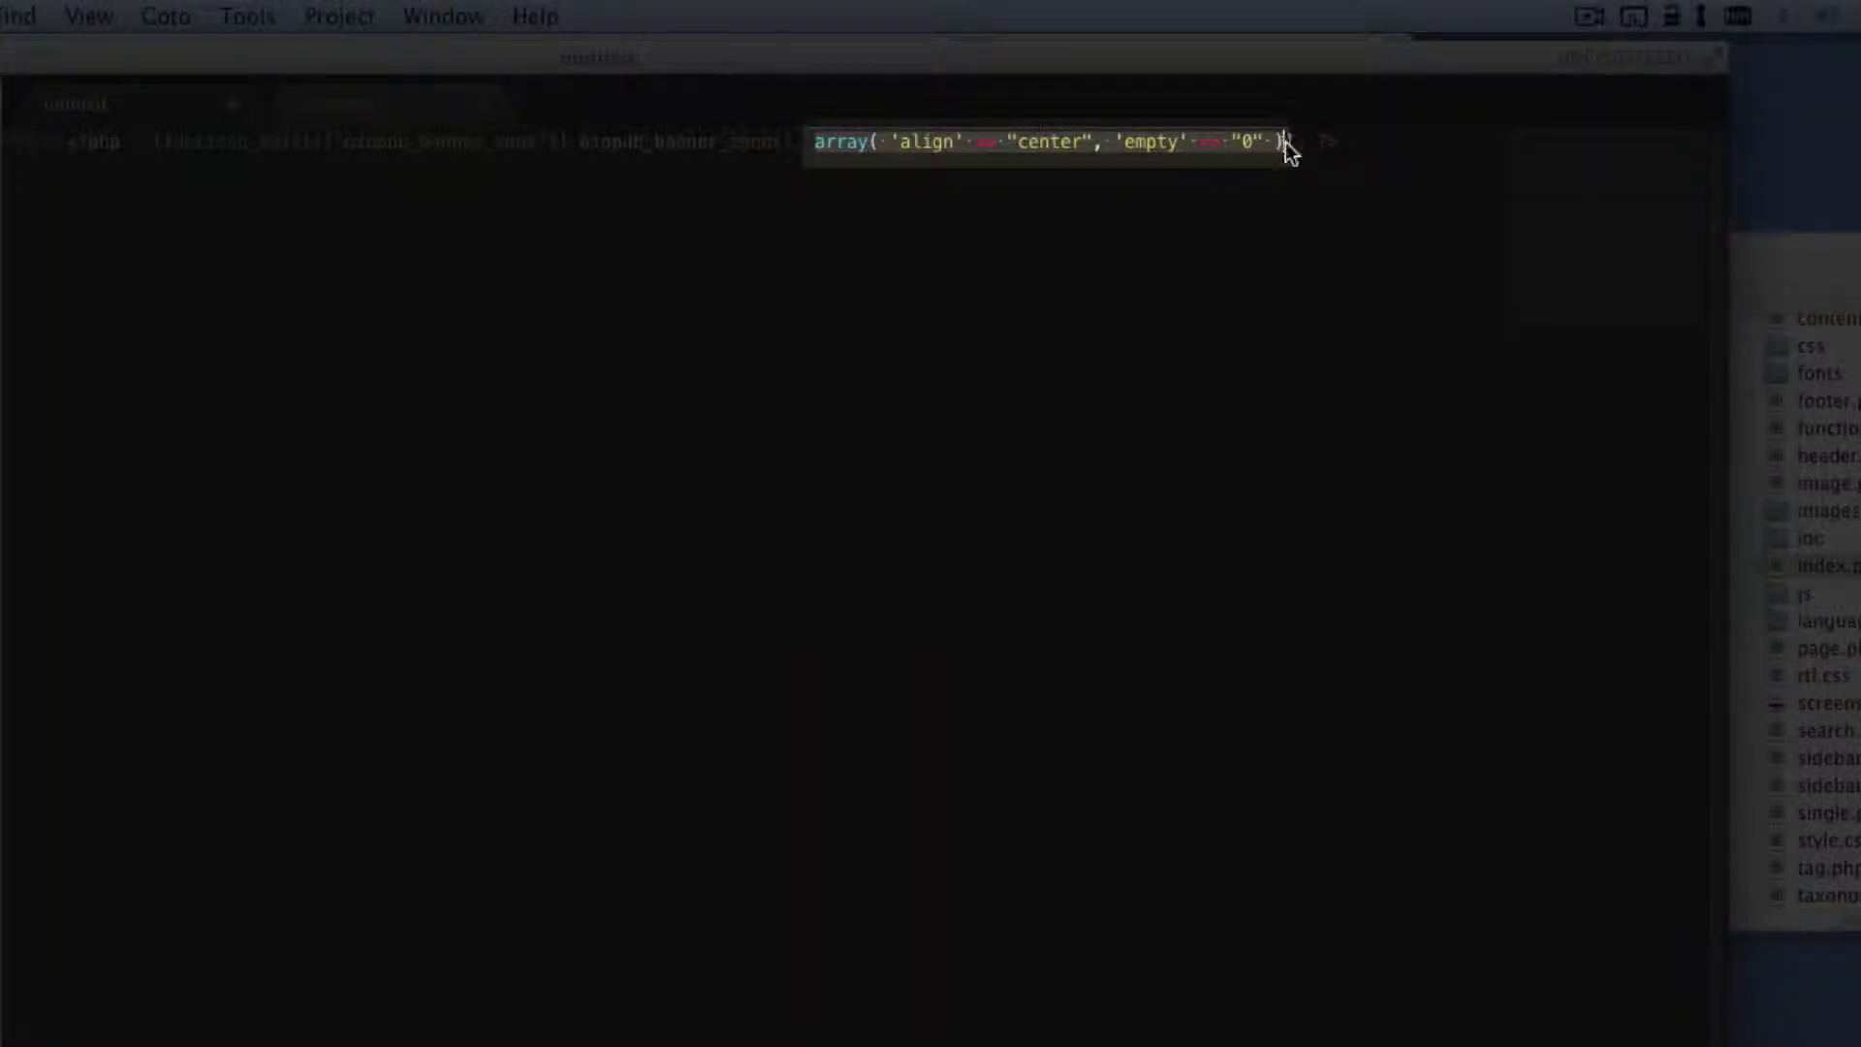
key(super+c)
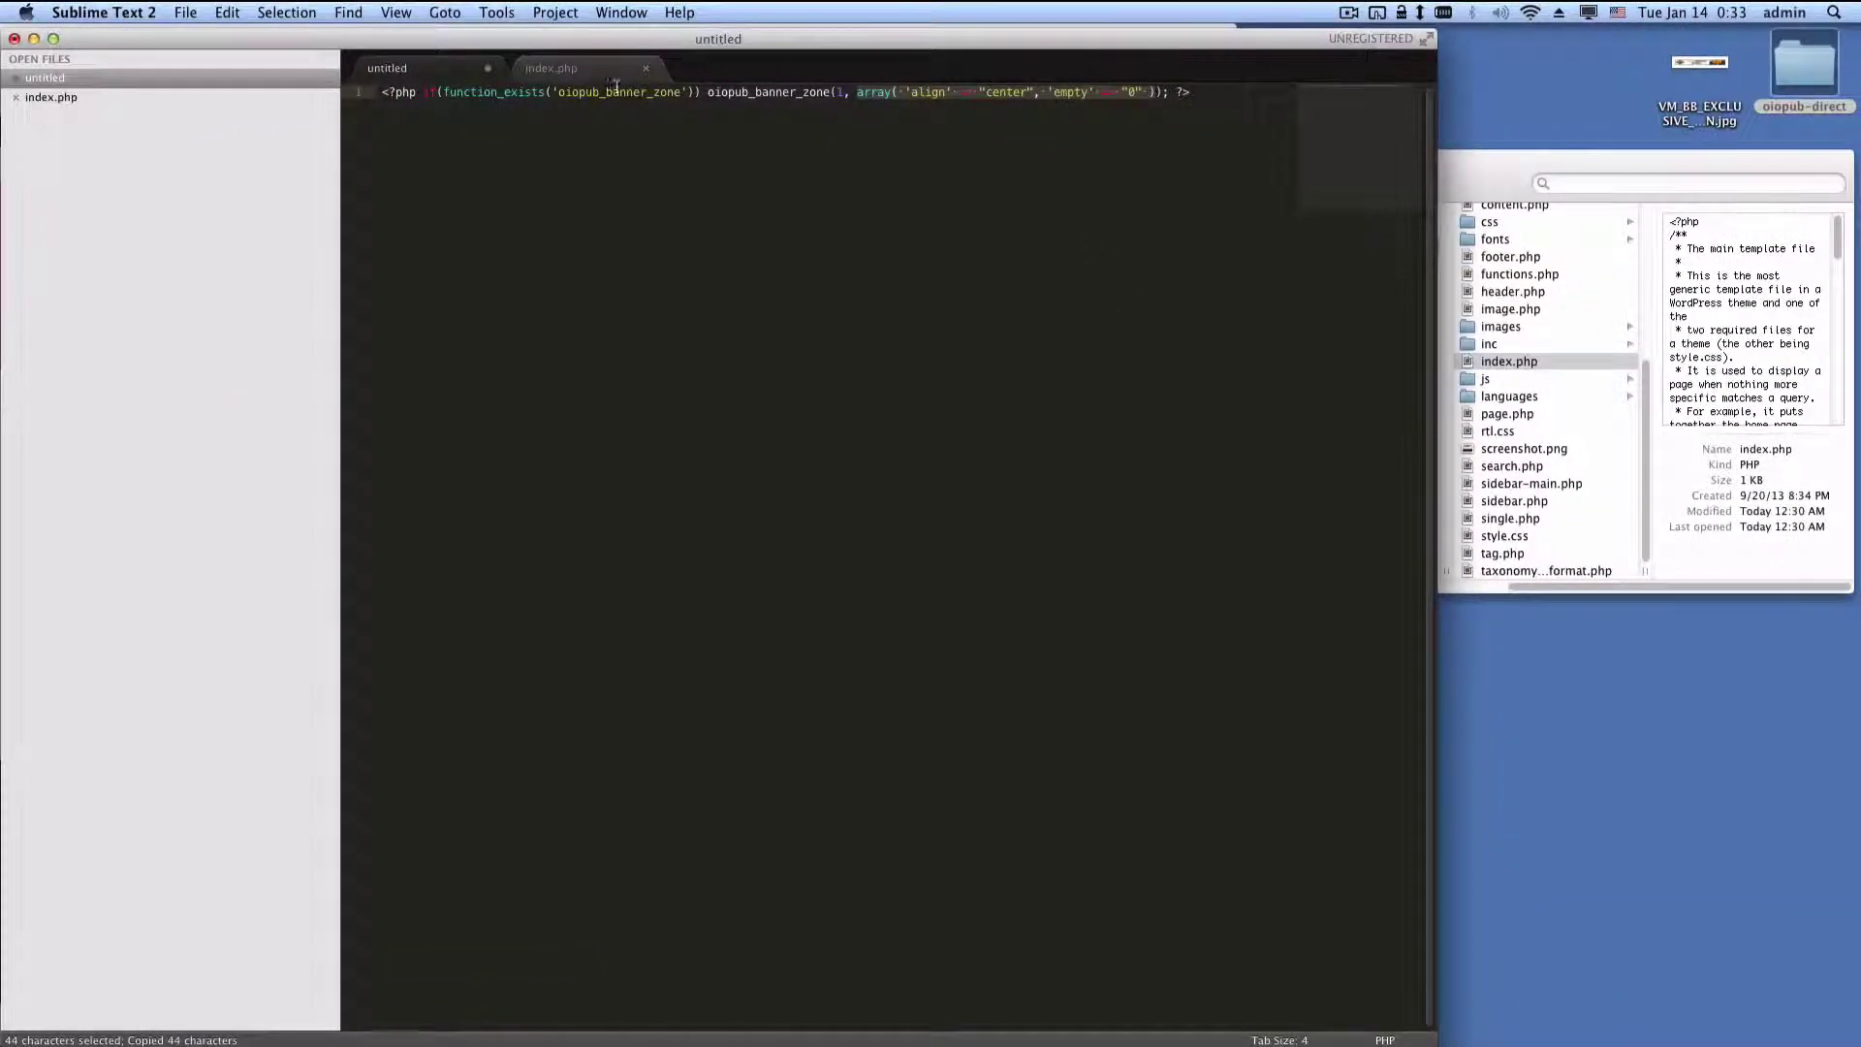
click(613, 78)
click(923, 384)
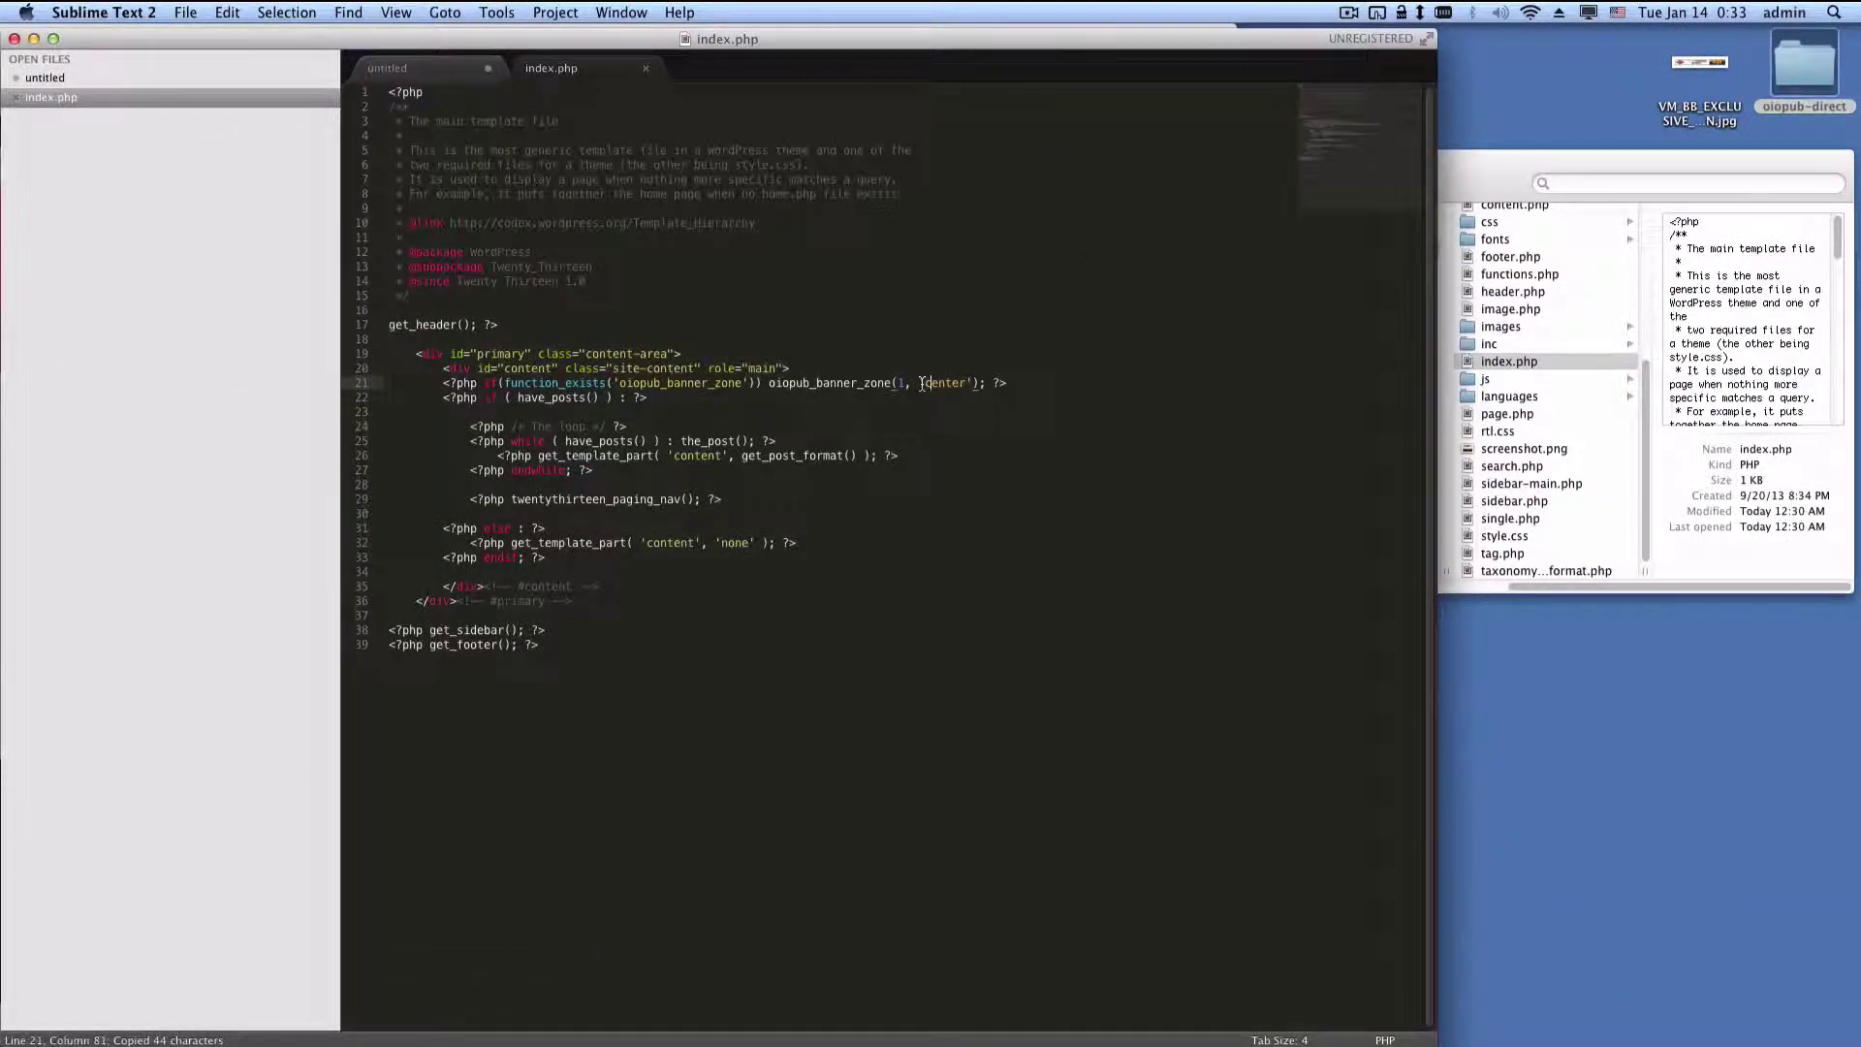
drag(917, 384, 973, 384)
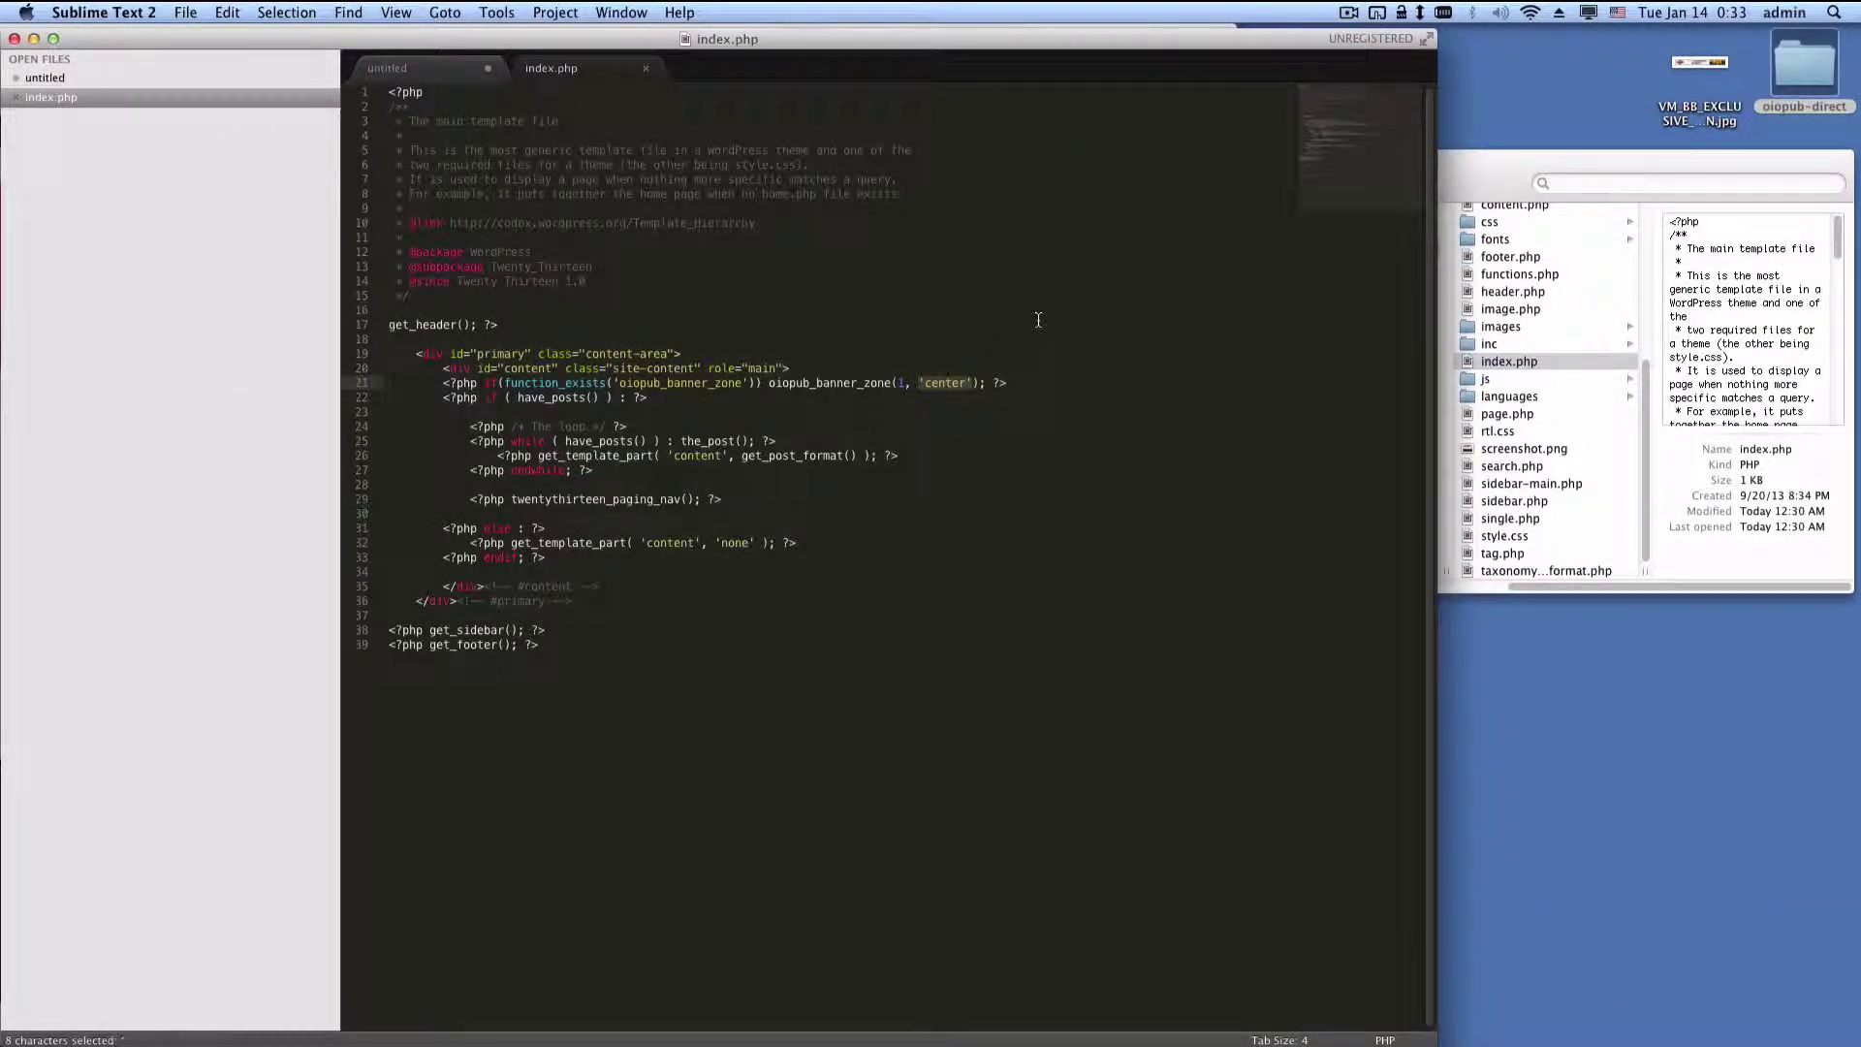
key(super+v)
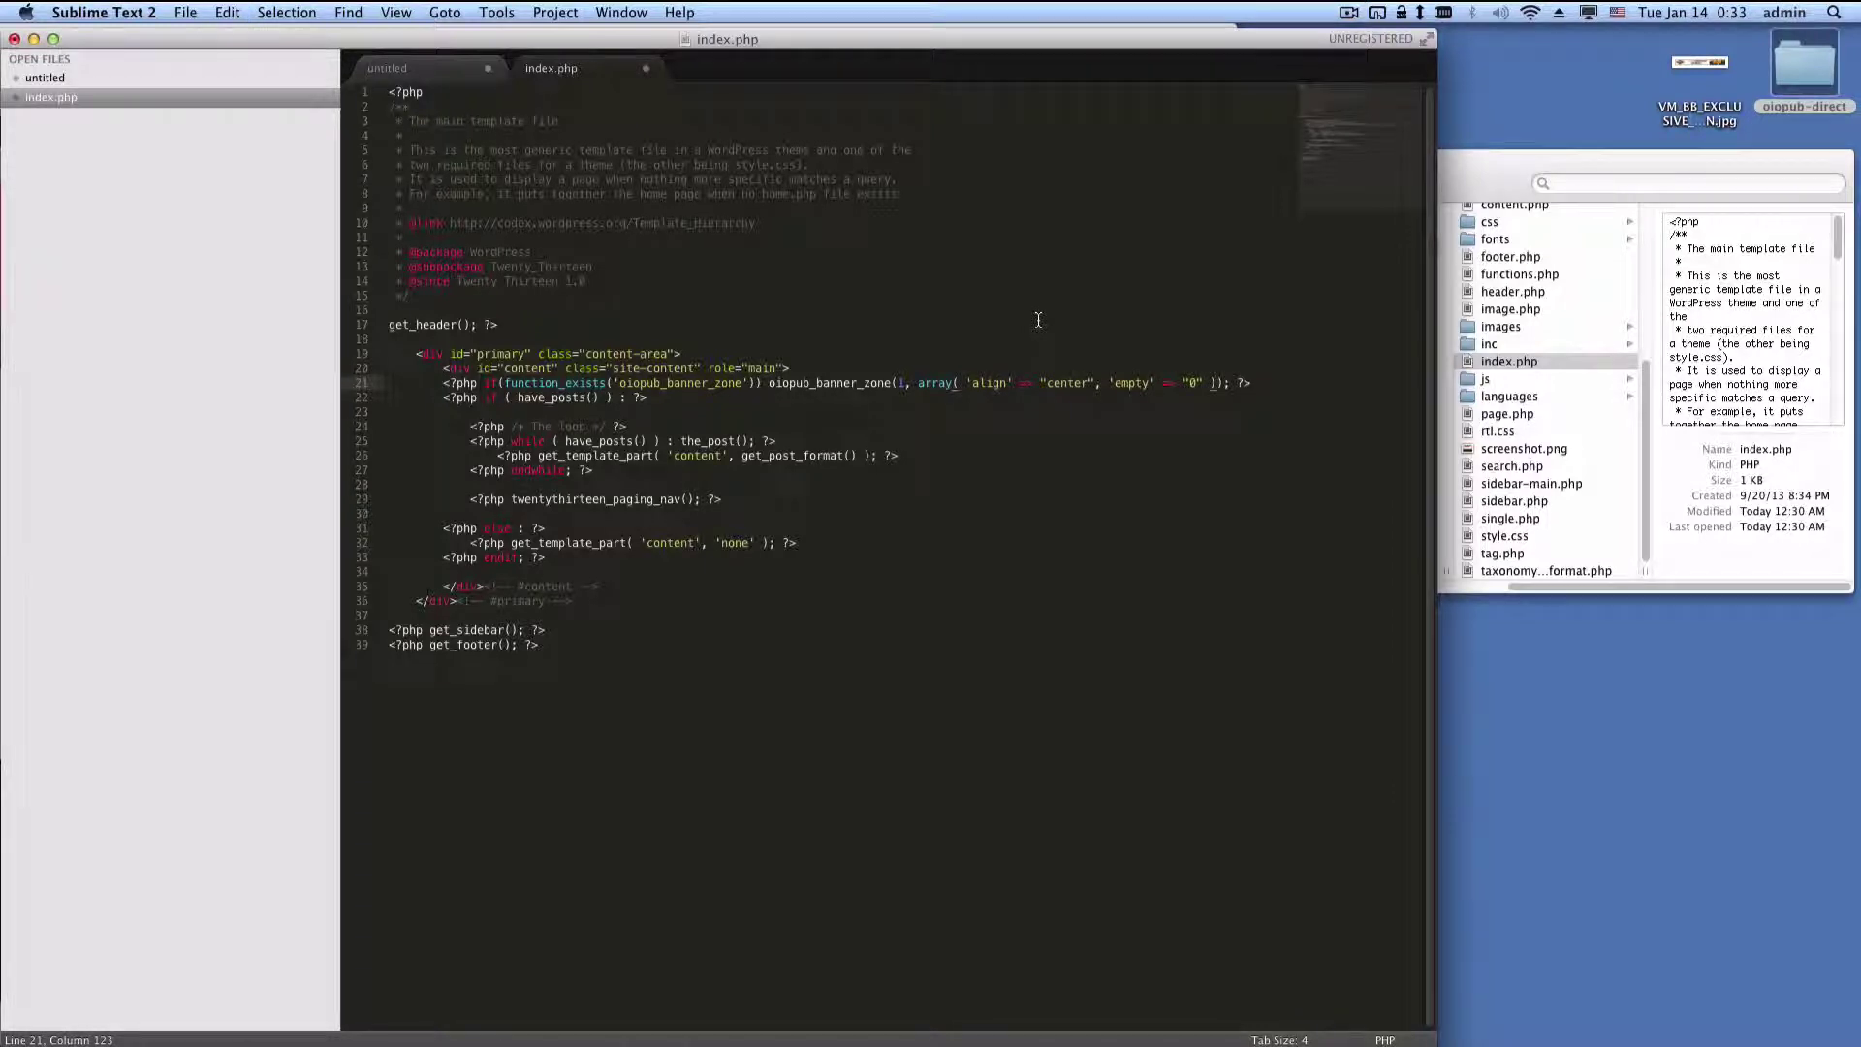
Review the align and empty options in the banner zone call and save index.php
double_click(985, 384)
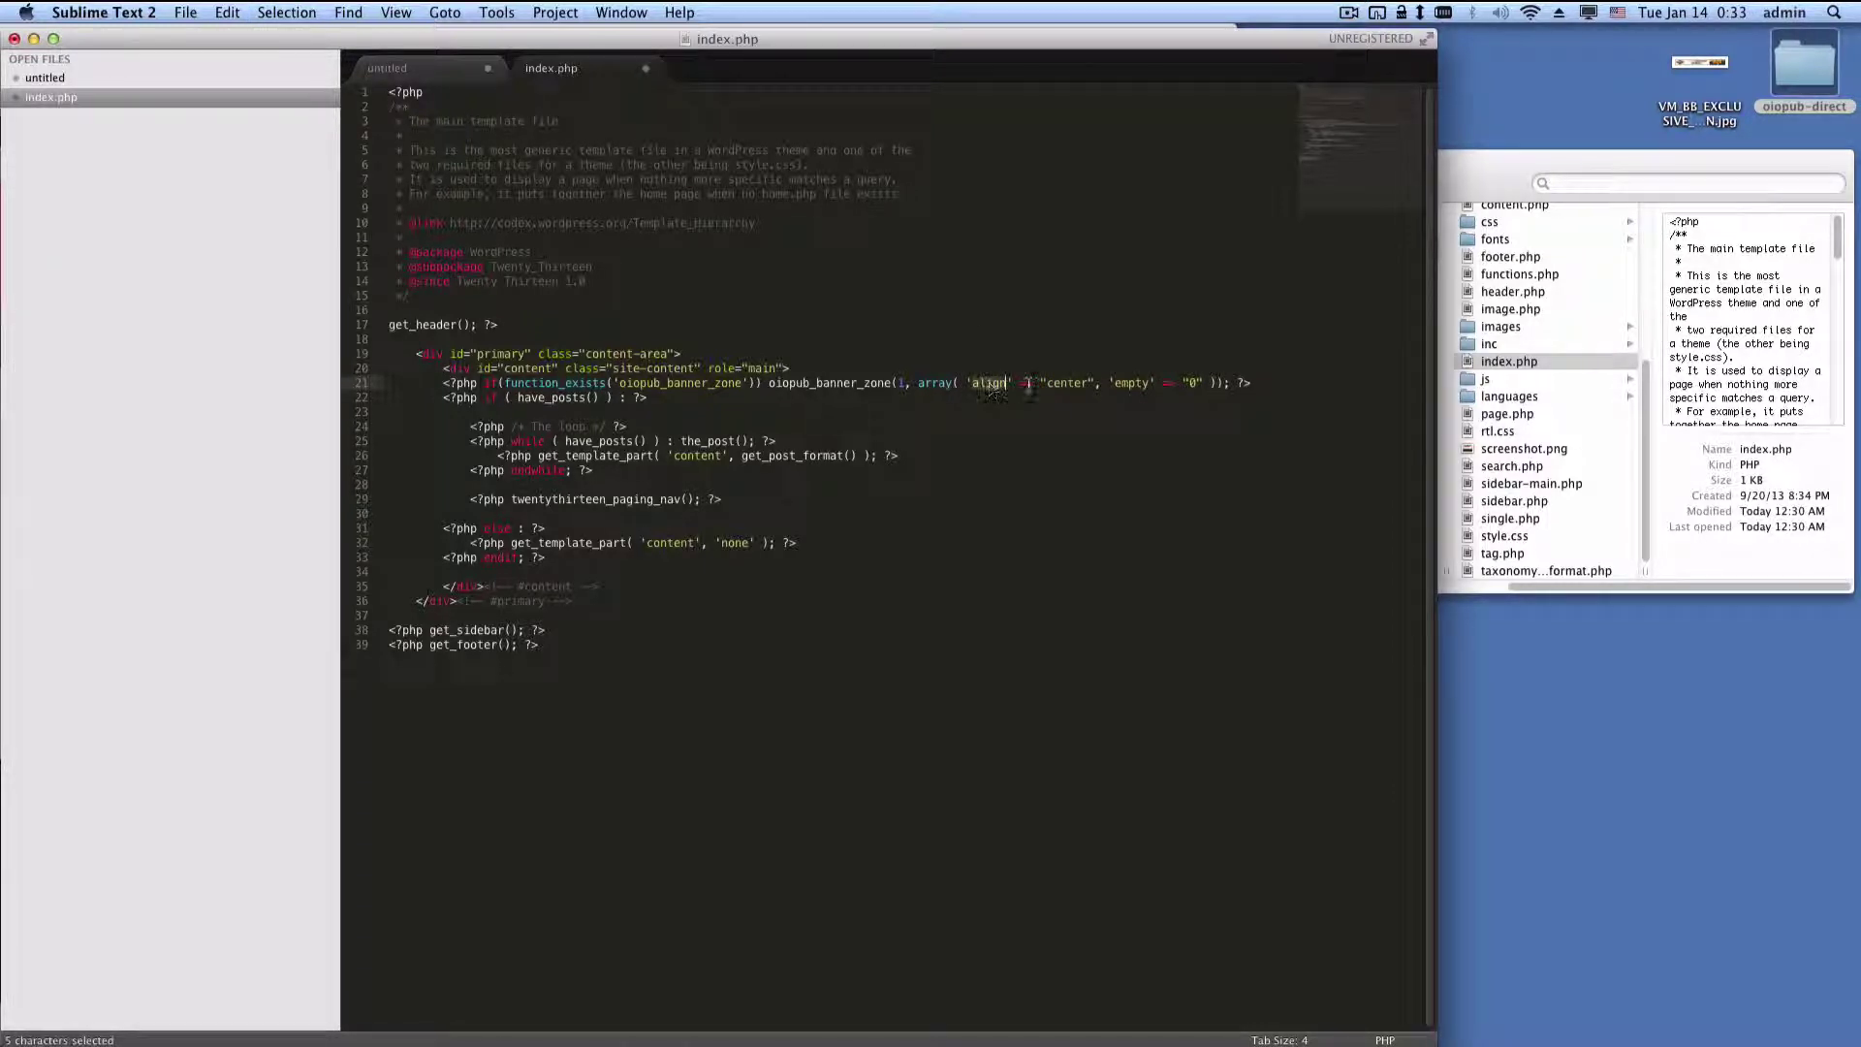
double_click(1065, 383)
double_click(1132, 382)
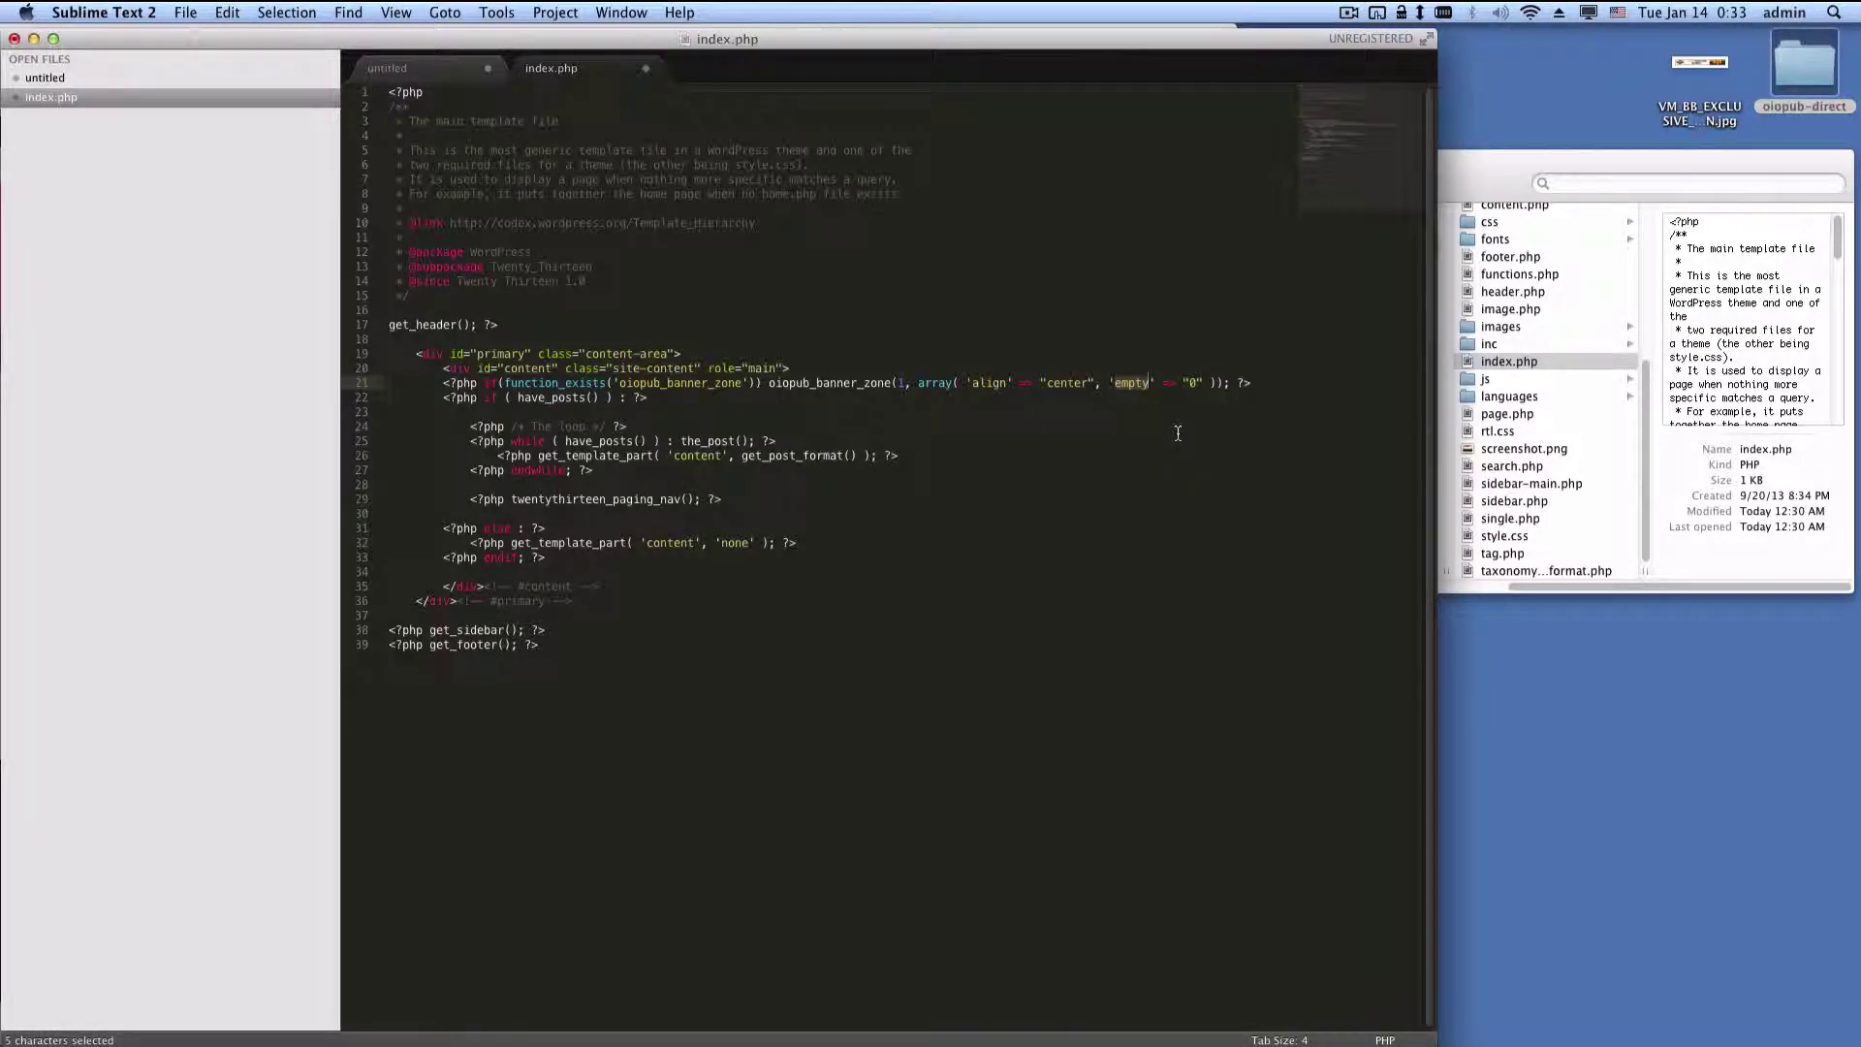
key(super+s)
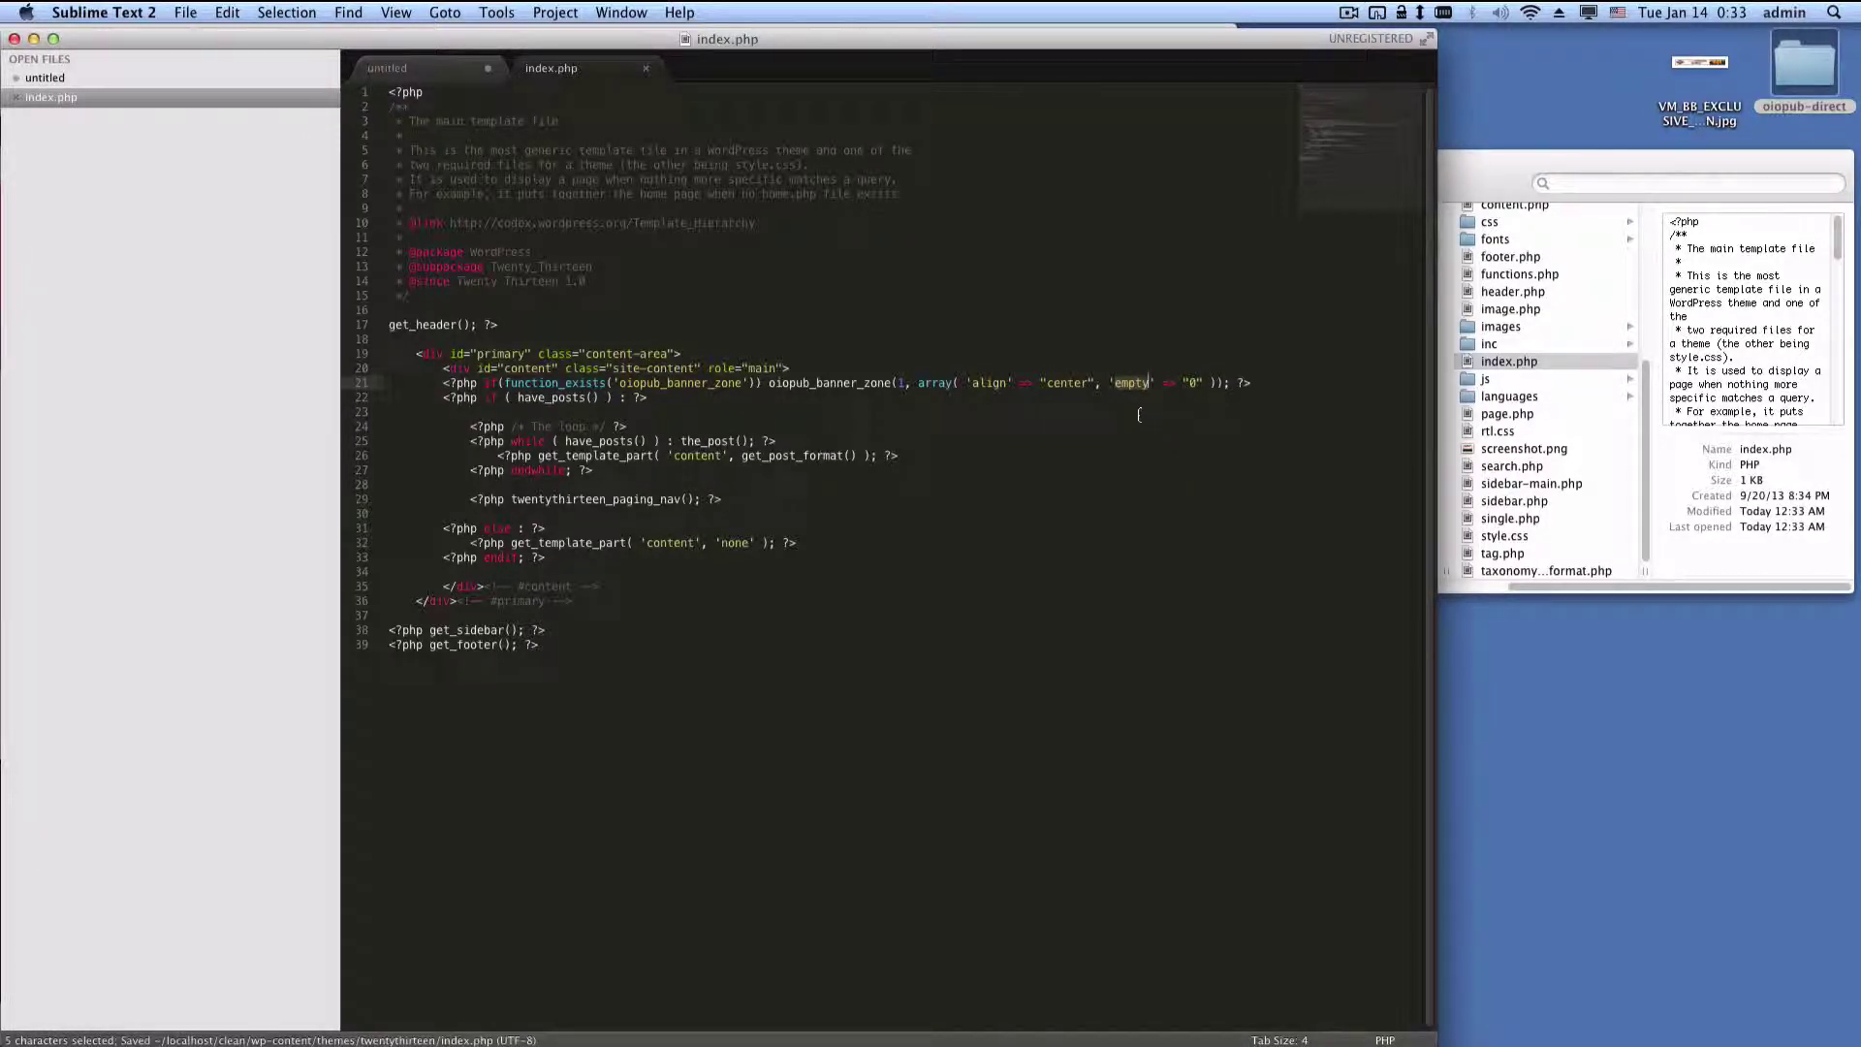
Switch to Chrome and reload the front page to check how the empty ad zone displays
mouse_move(659, 1037)
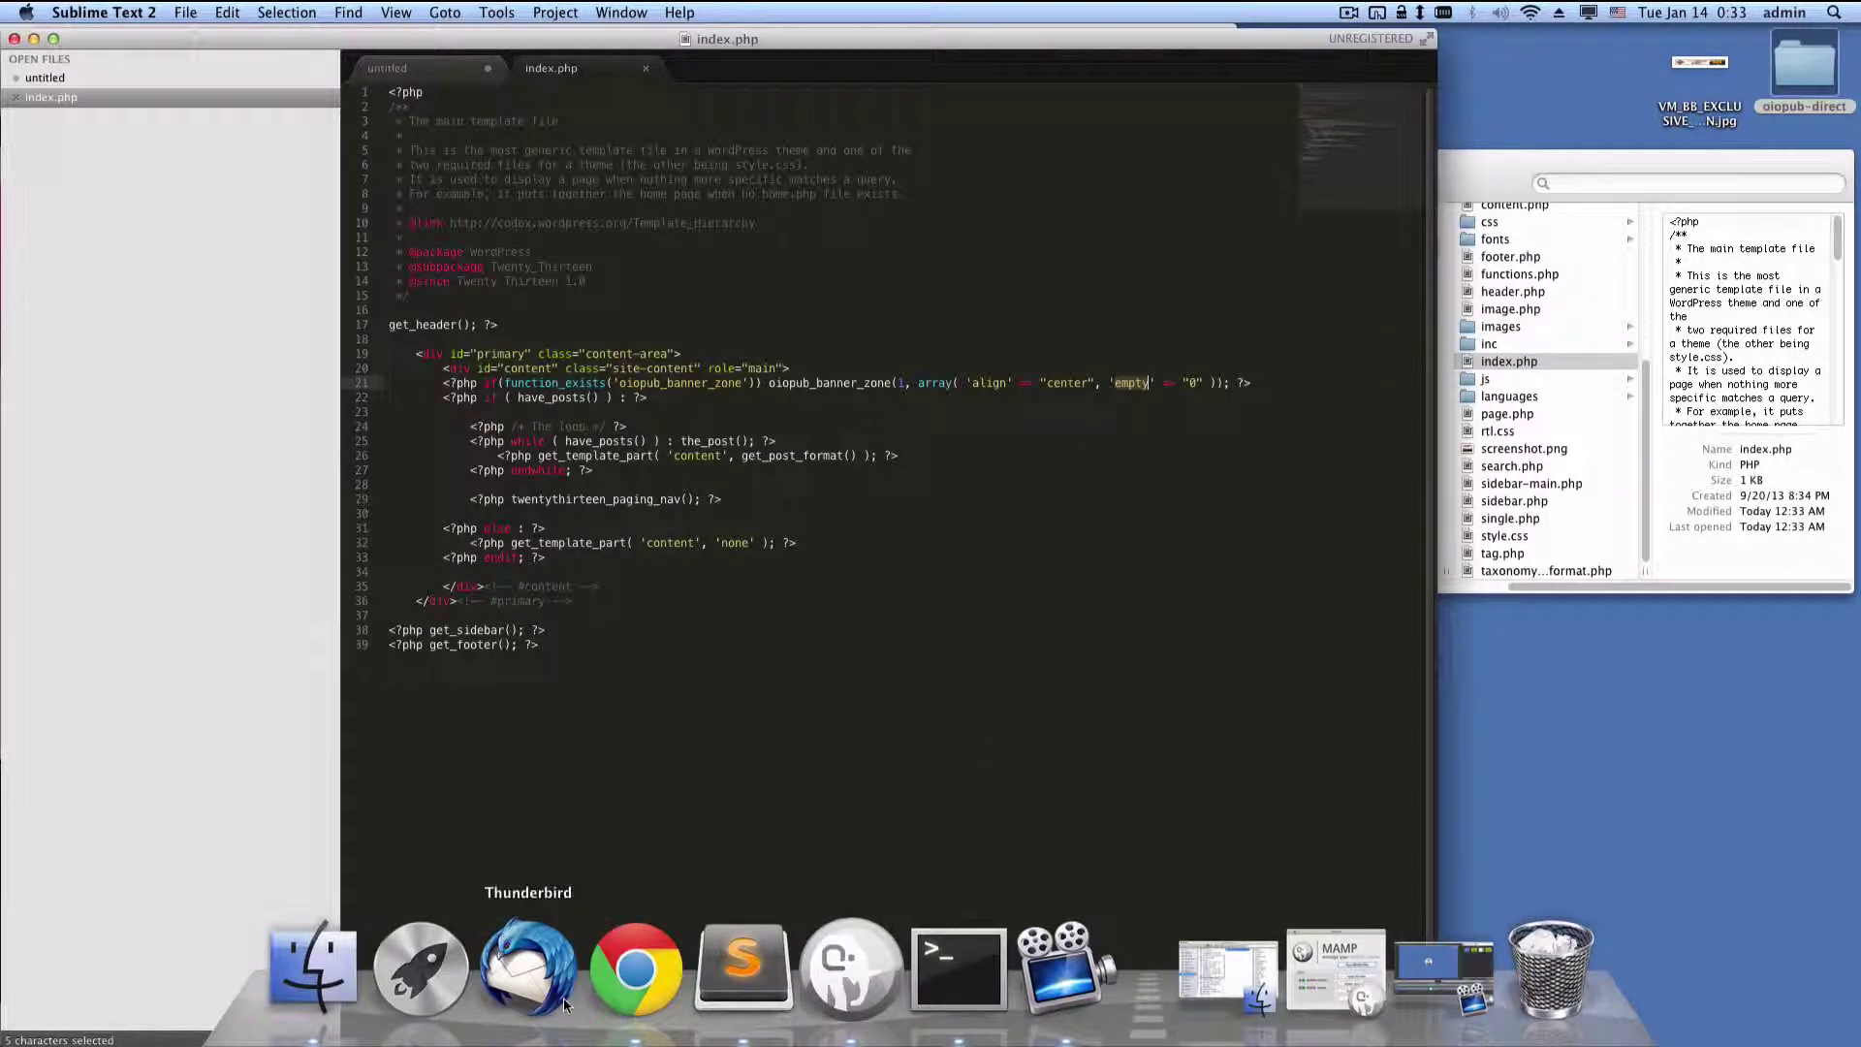
click(628, 986)
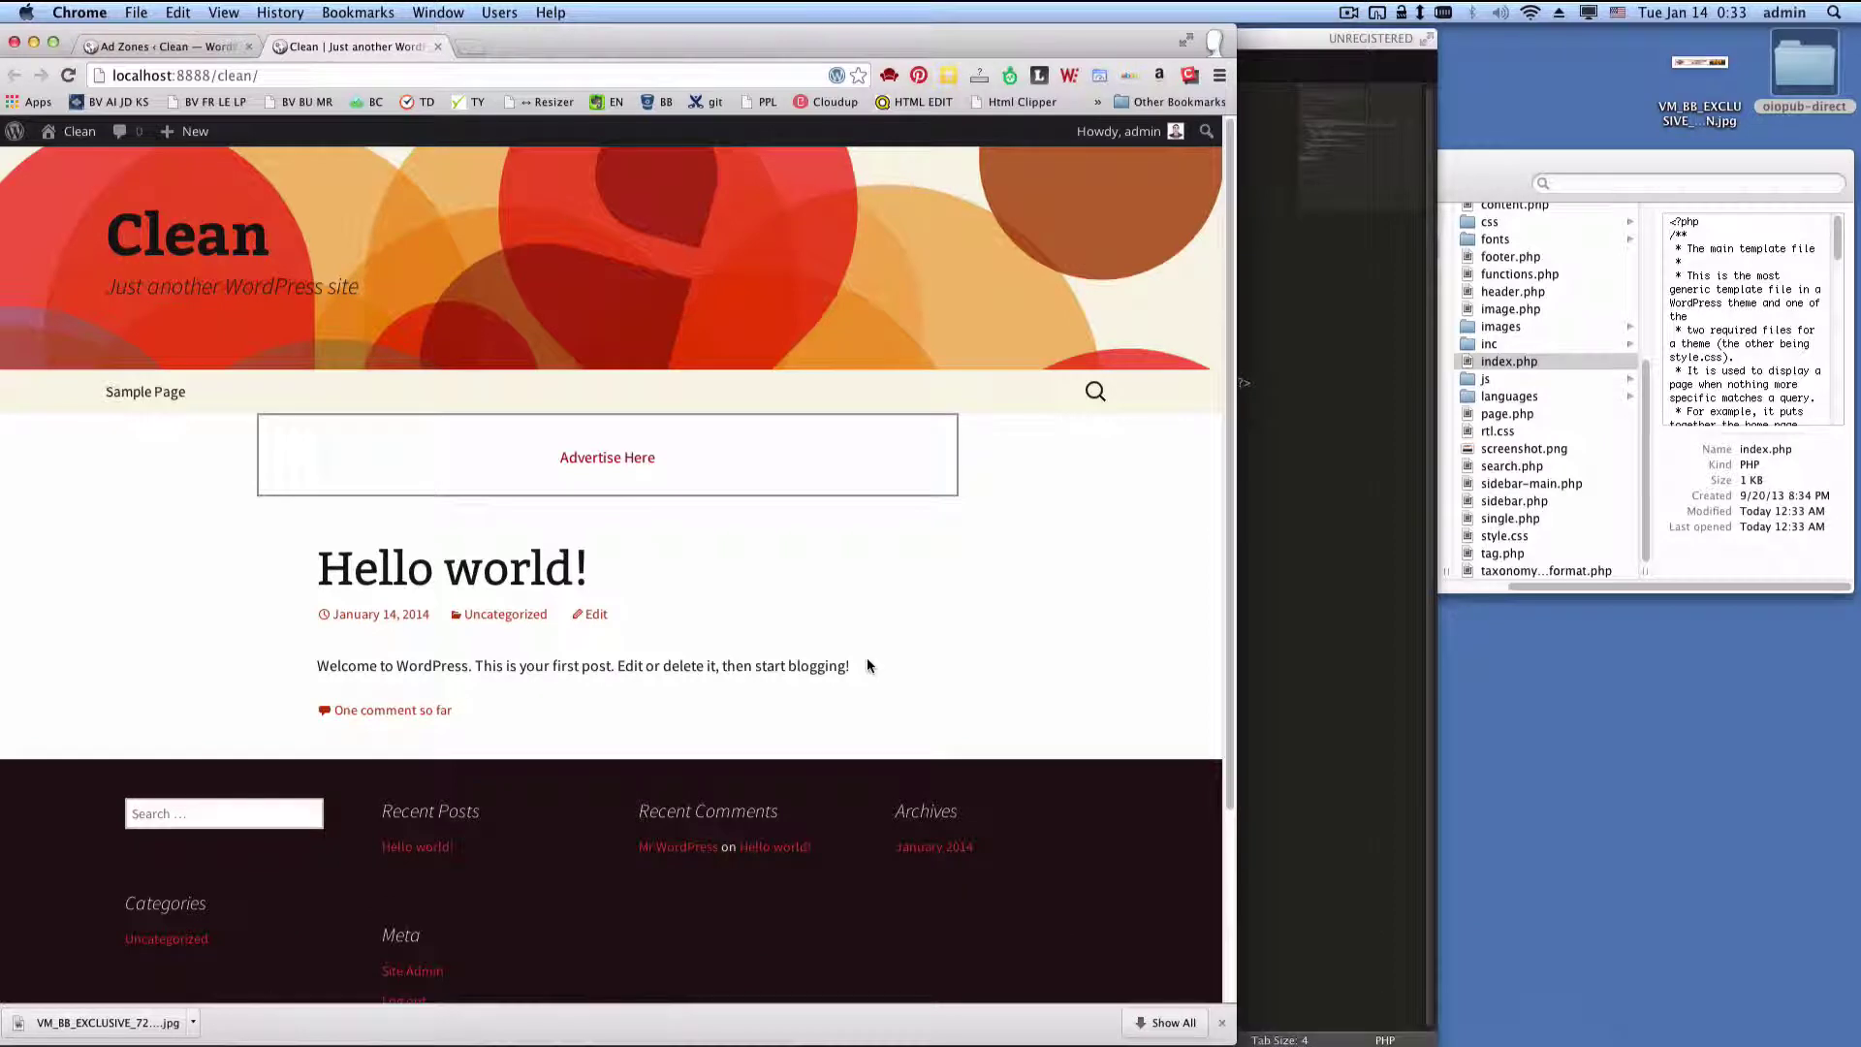
key(super+r)
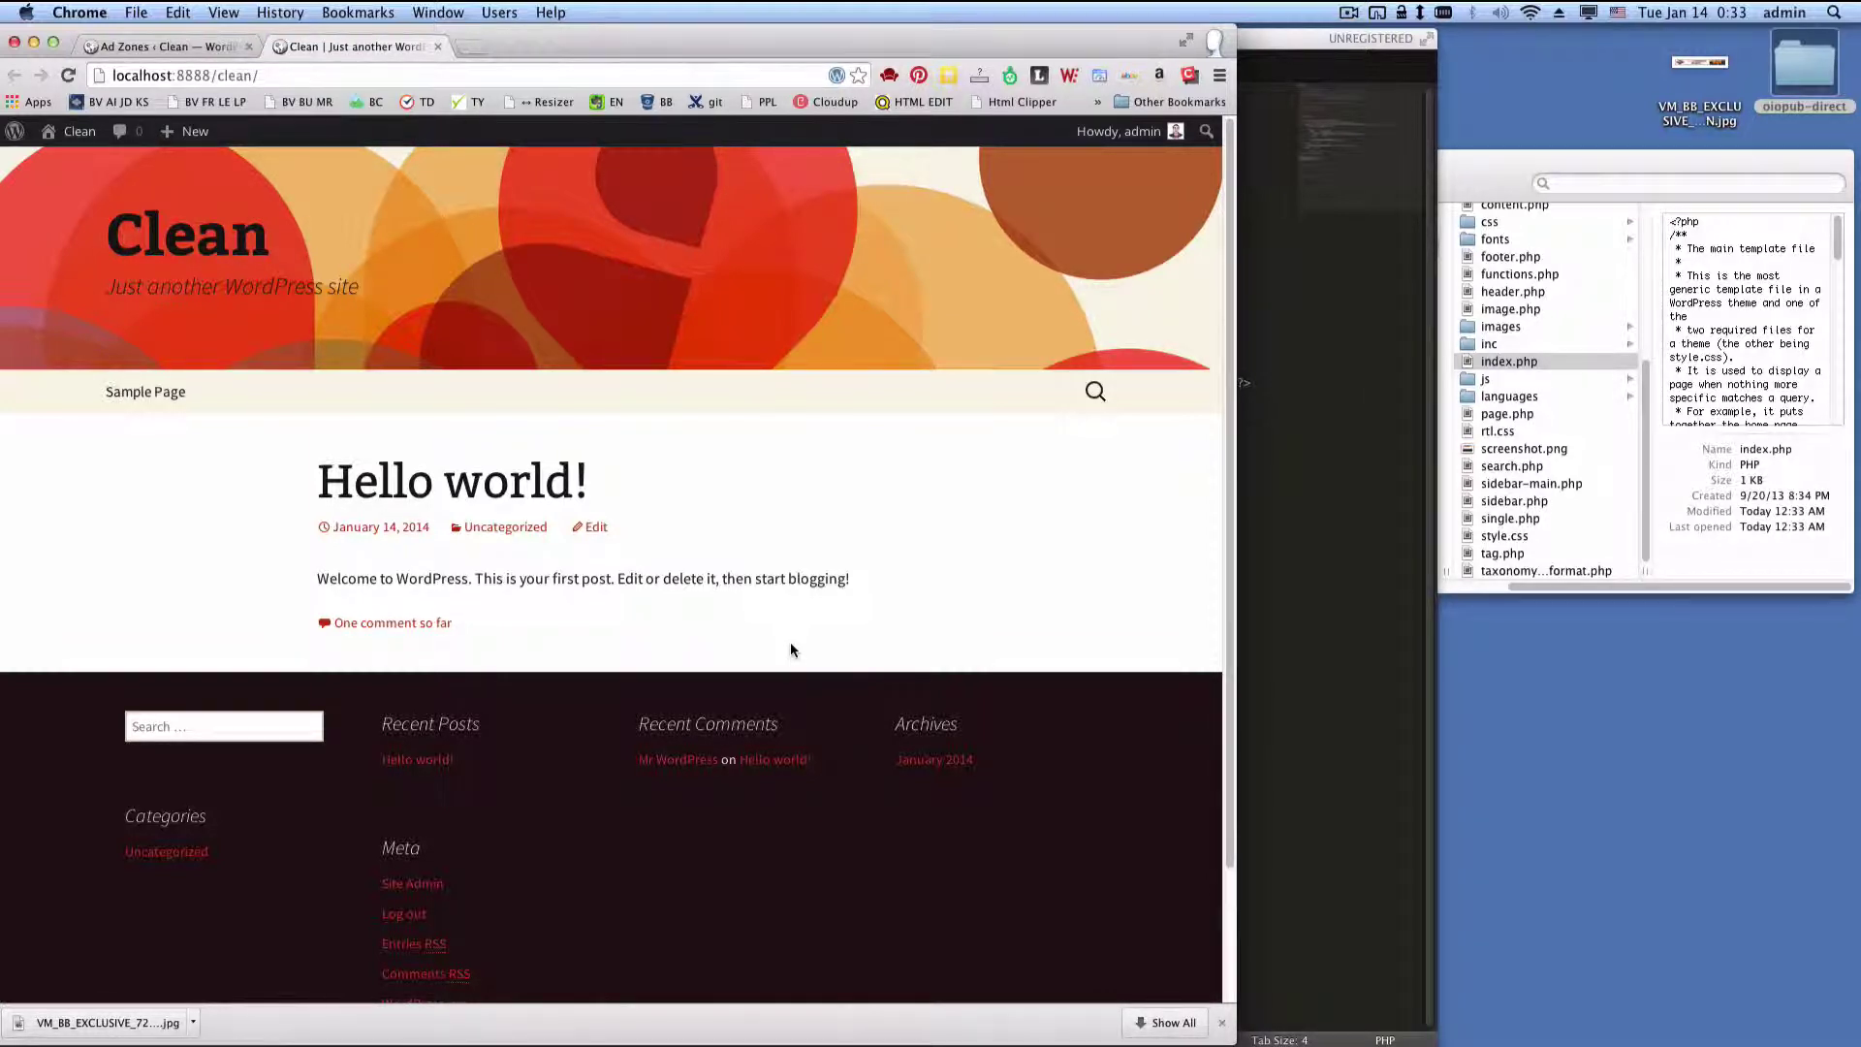
Return to the WordPress admin and open the OIO Ad Manager's Get Started page
click(147, 44)
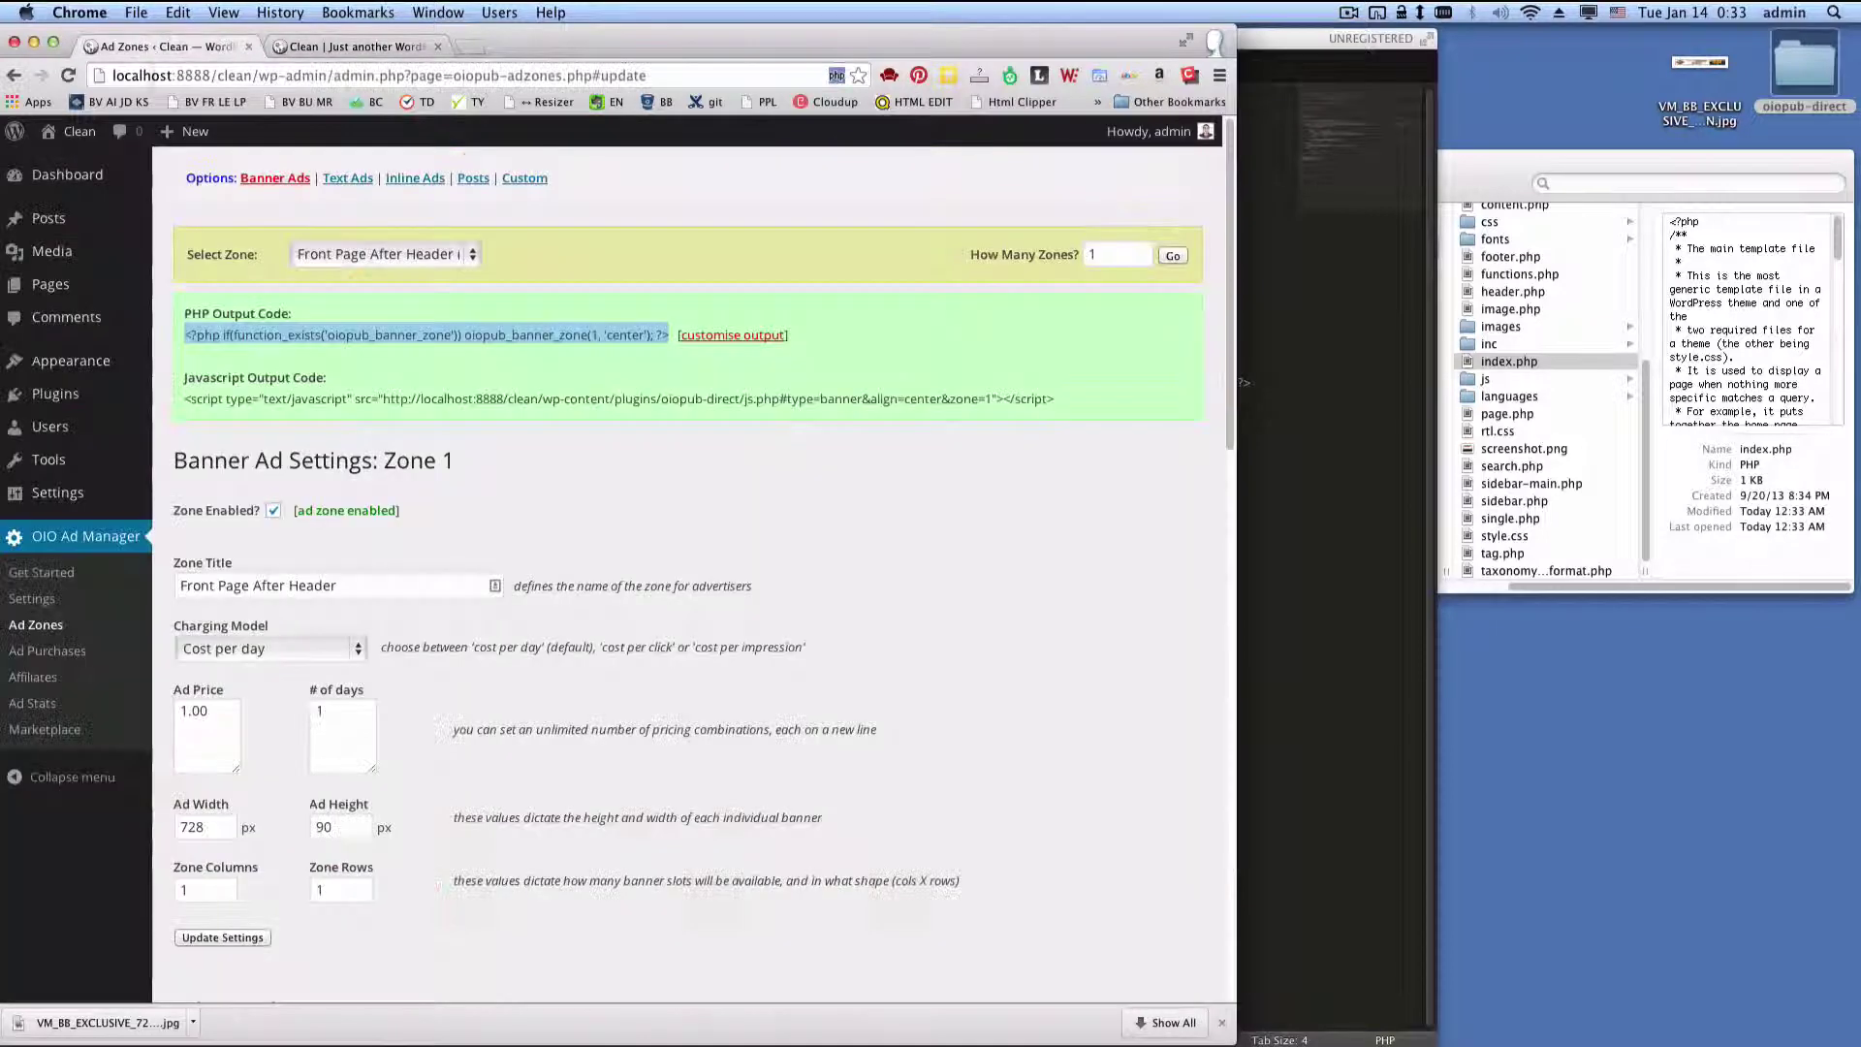
click(44, 577)
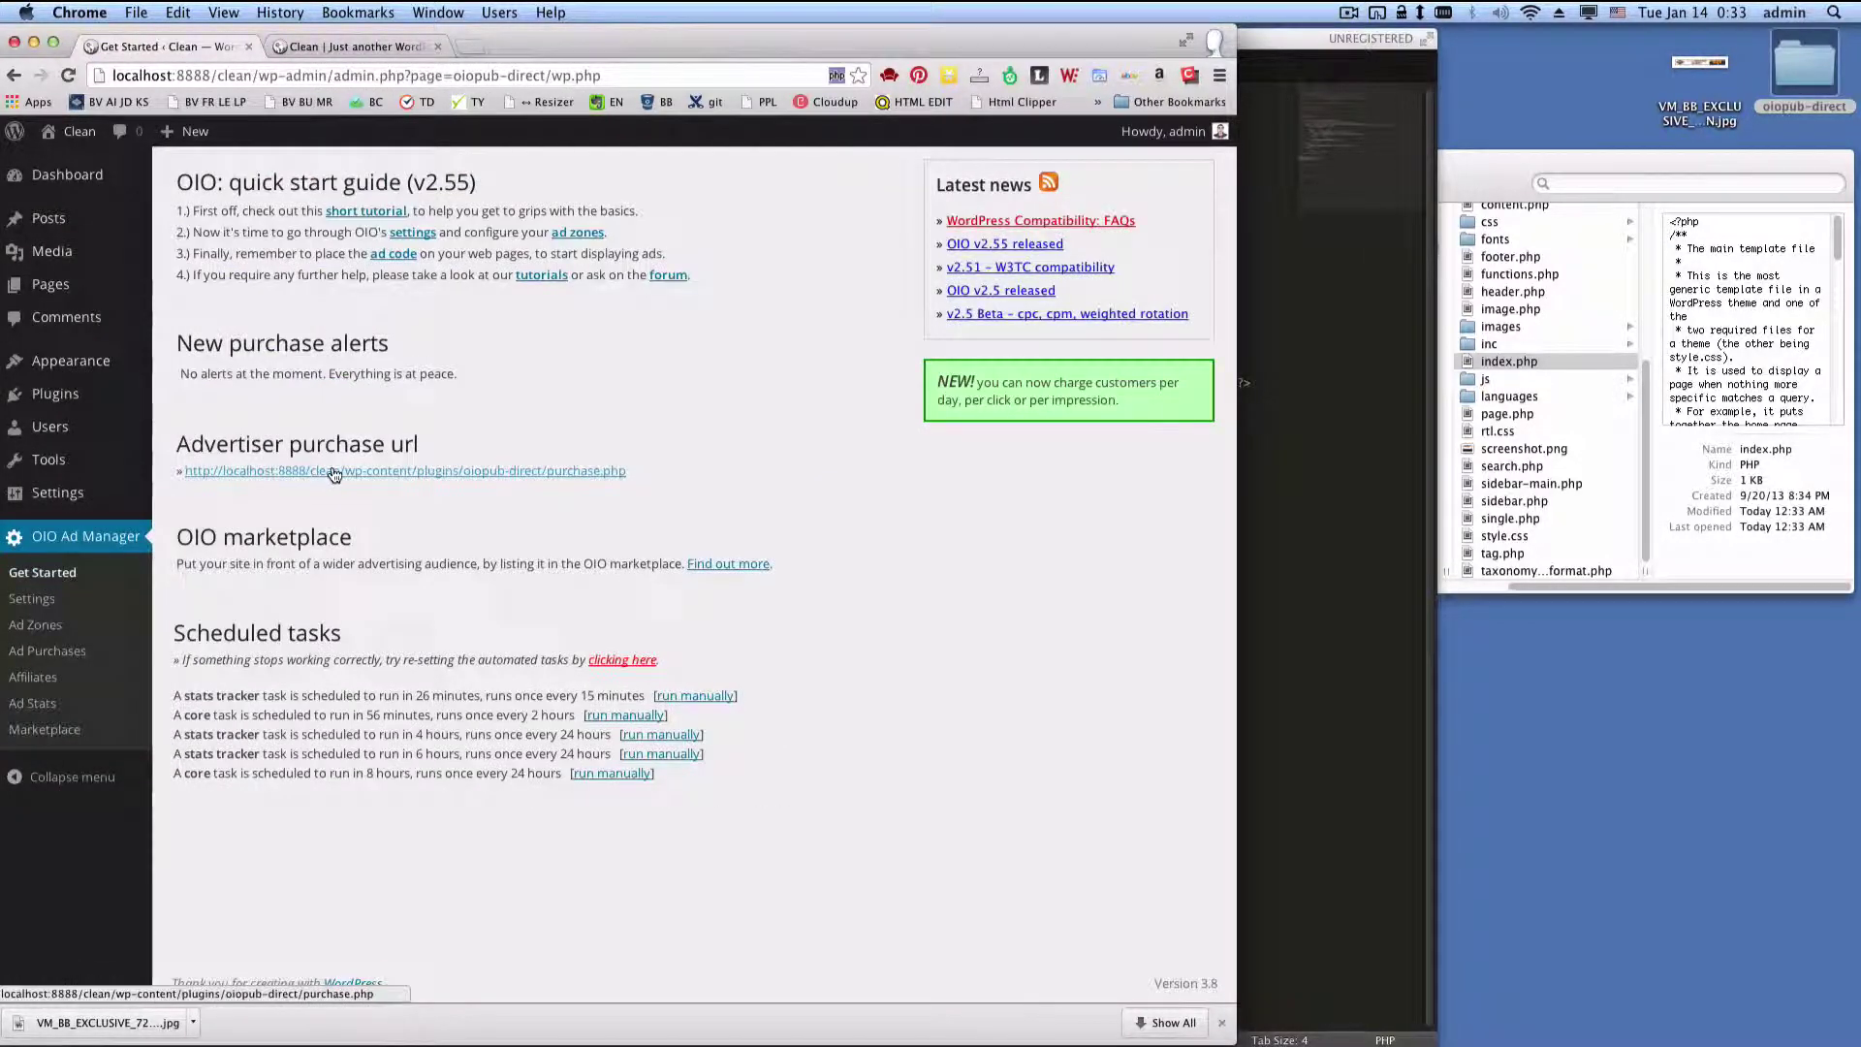
Open the advertiser purchase page in a new tab and compare its design with the site's front page
super+click(335, 472)
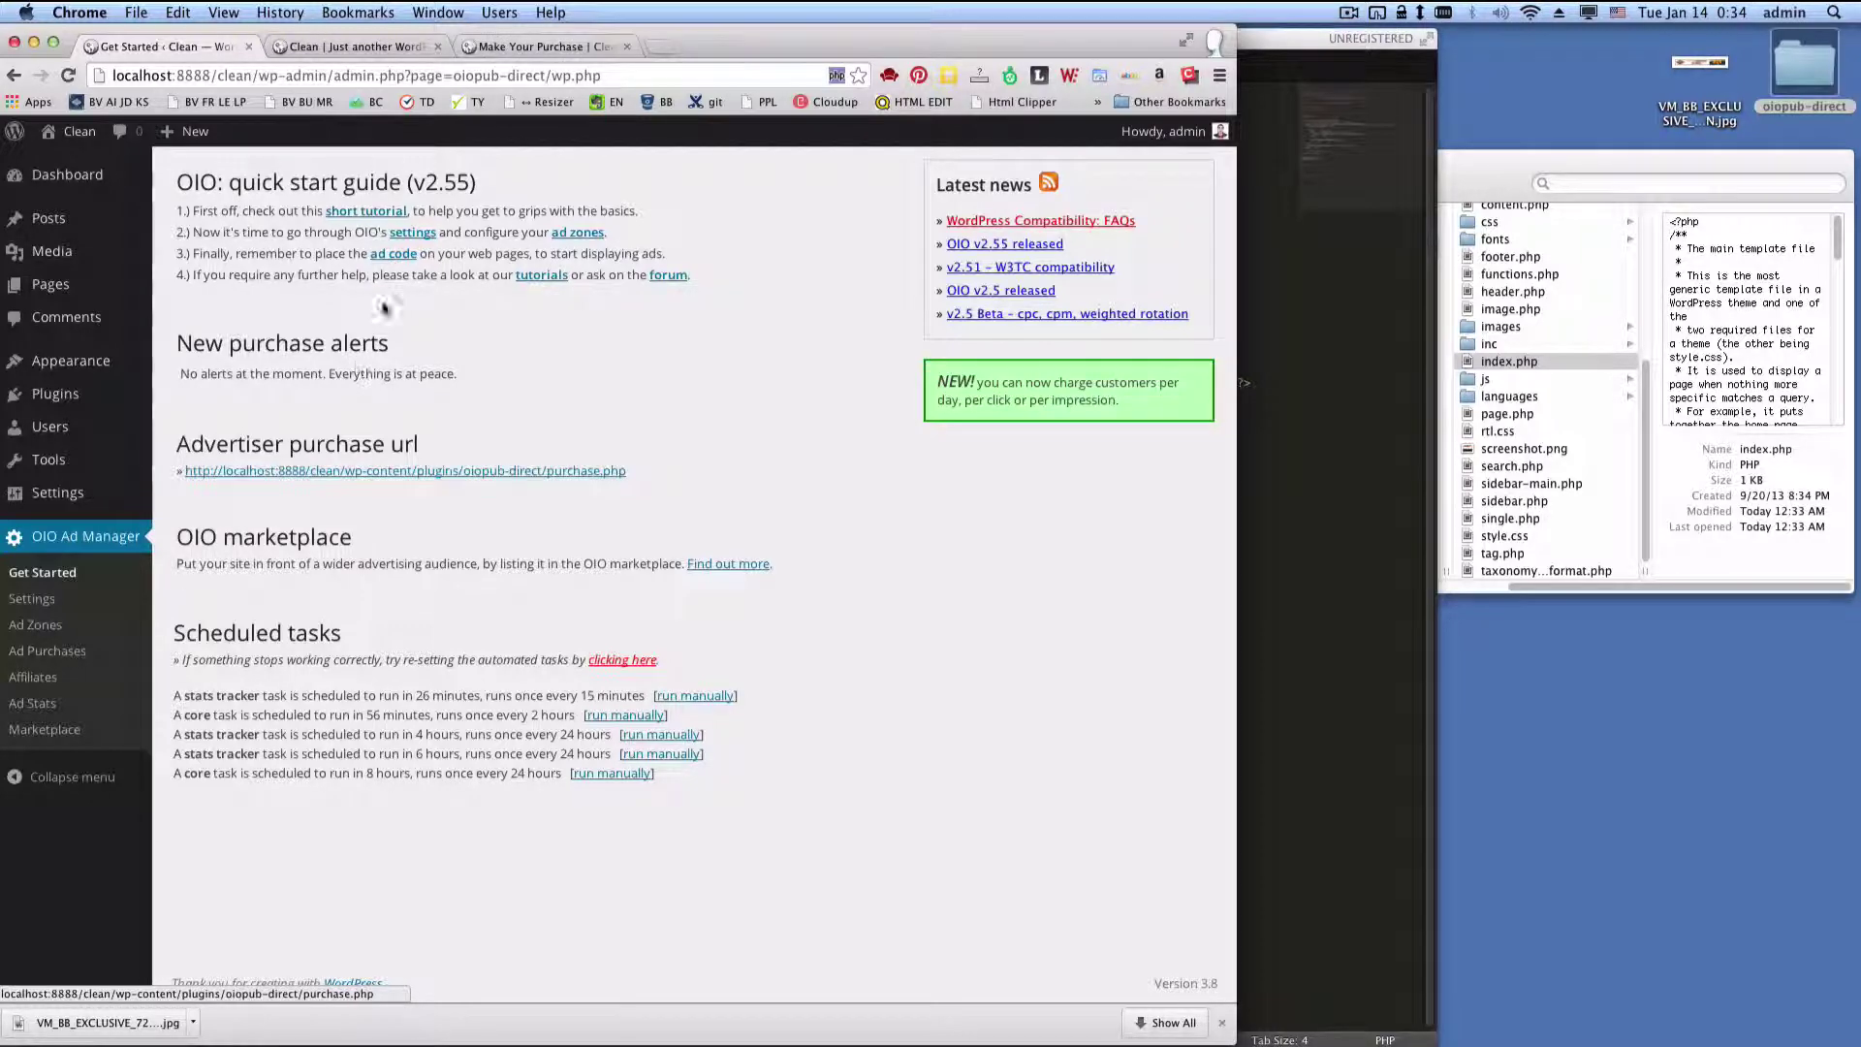
click(500, 50)
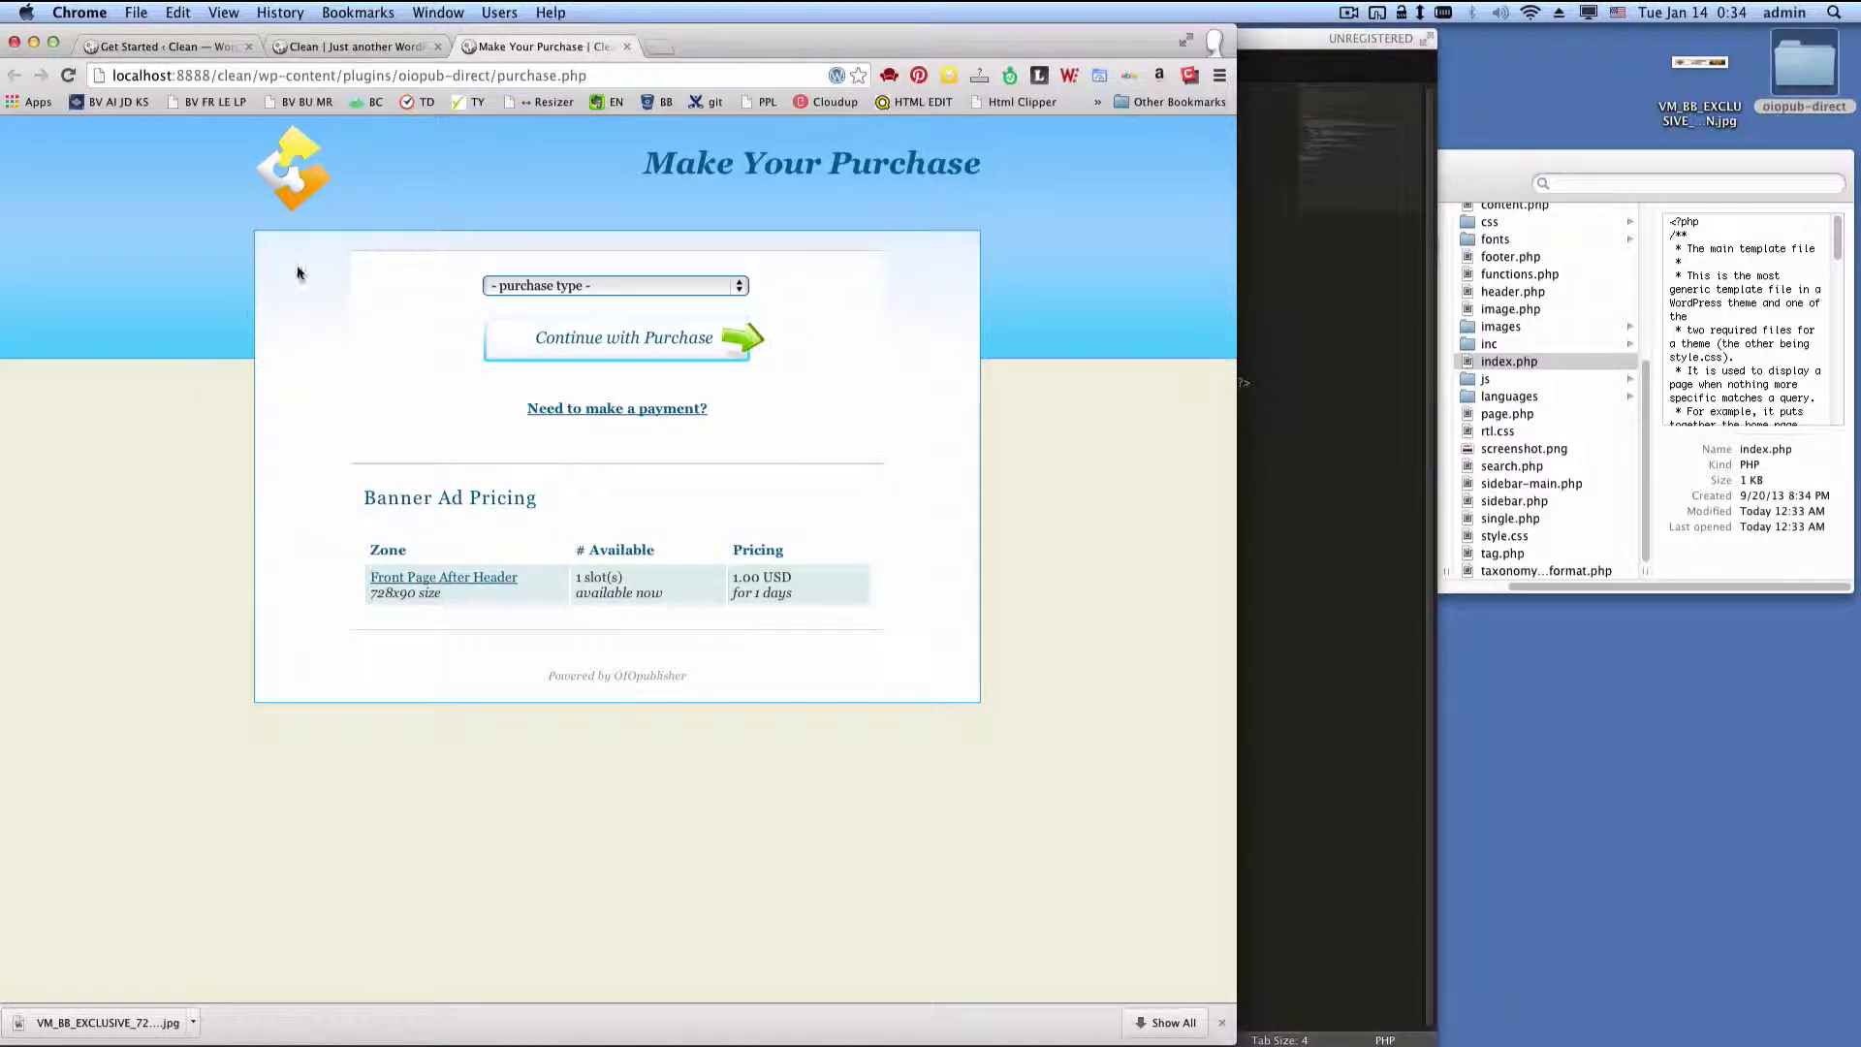
click(365, 44)
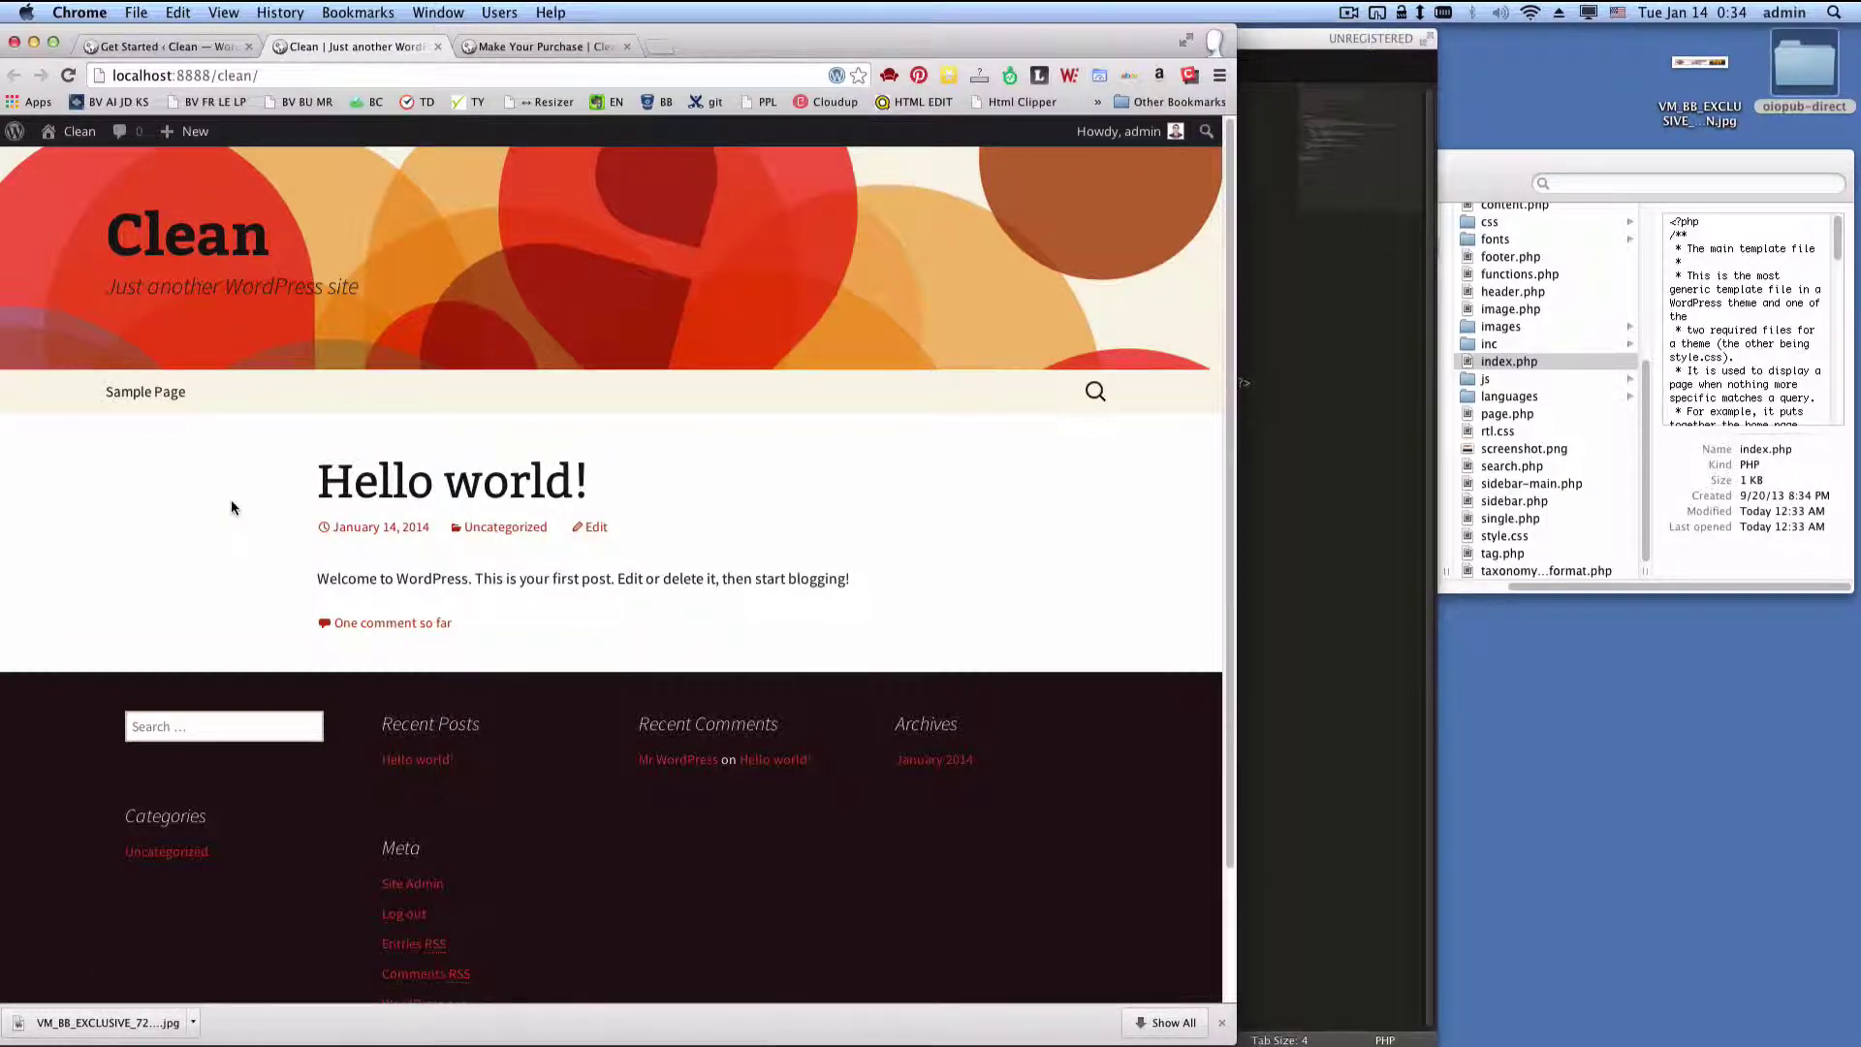
Change the active OIOpublisher theme to wordpress in the ad manager's theme settings
click(172, 48)
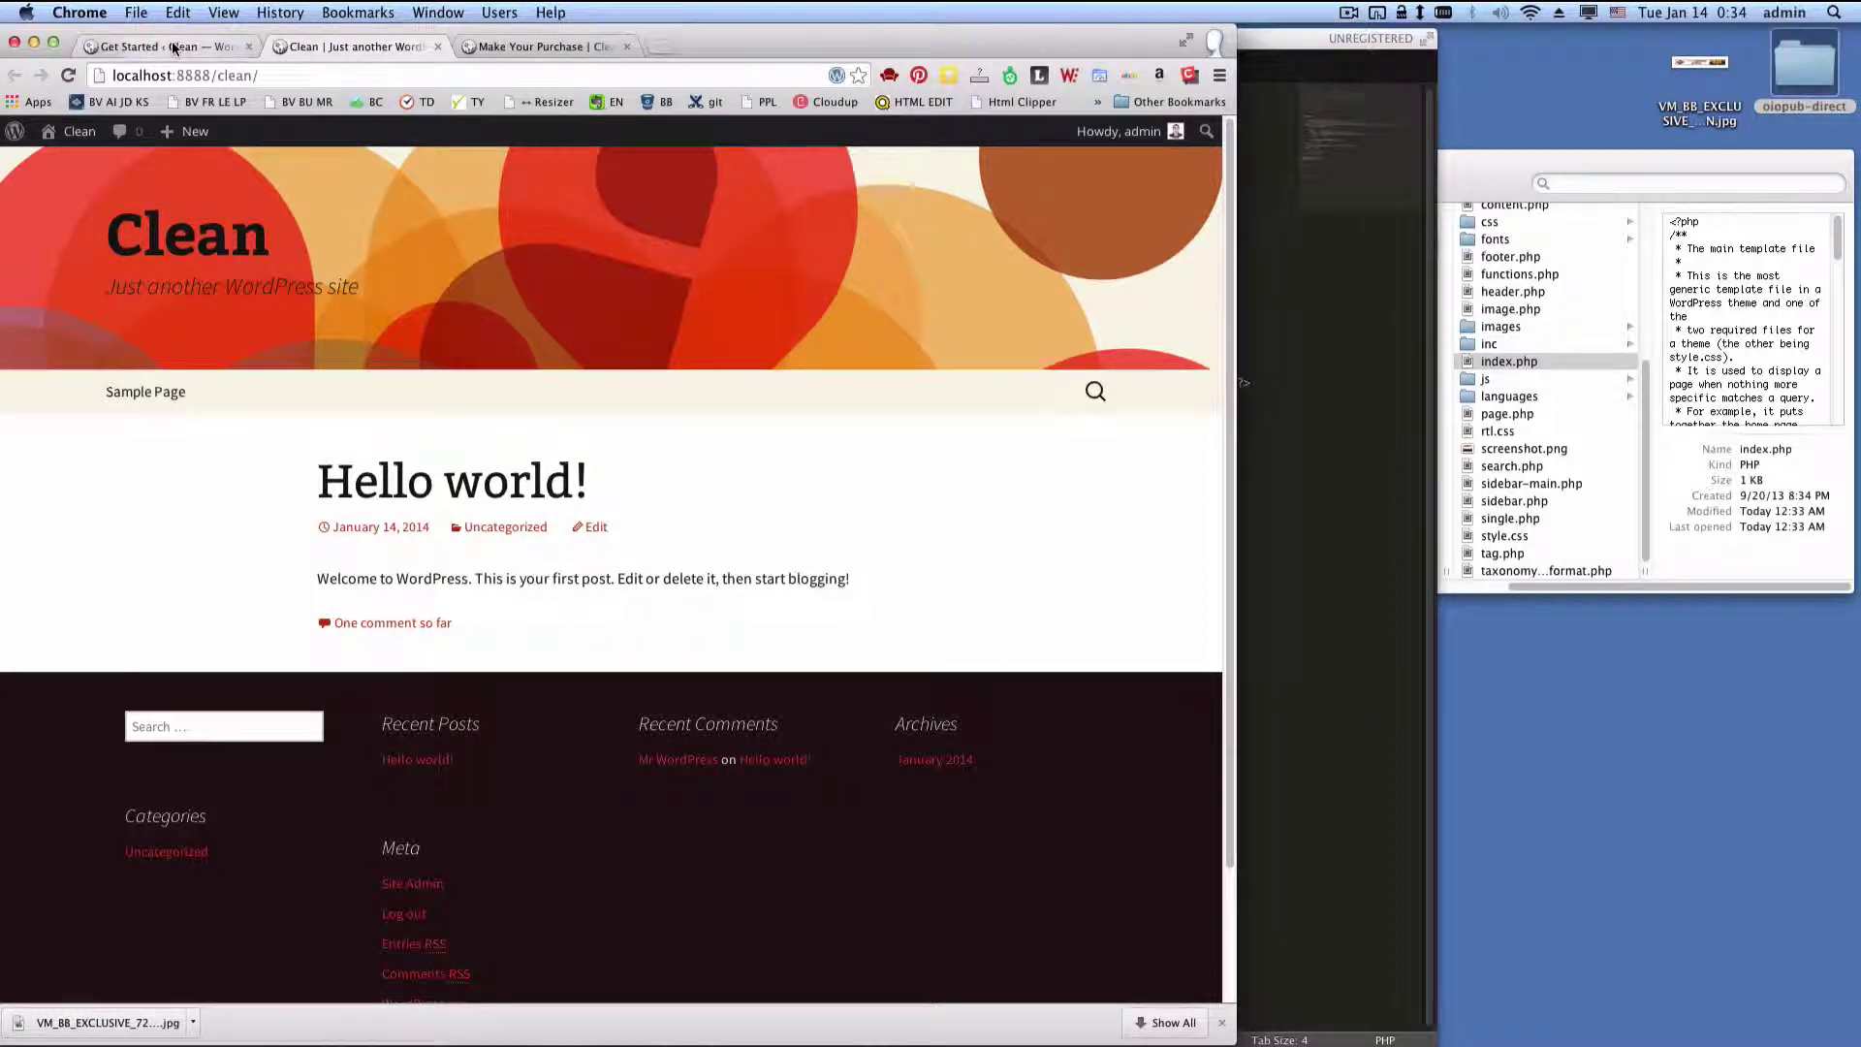
click(74, 600)
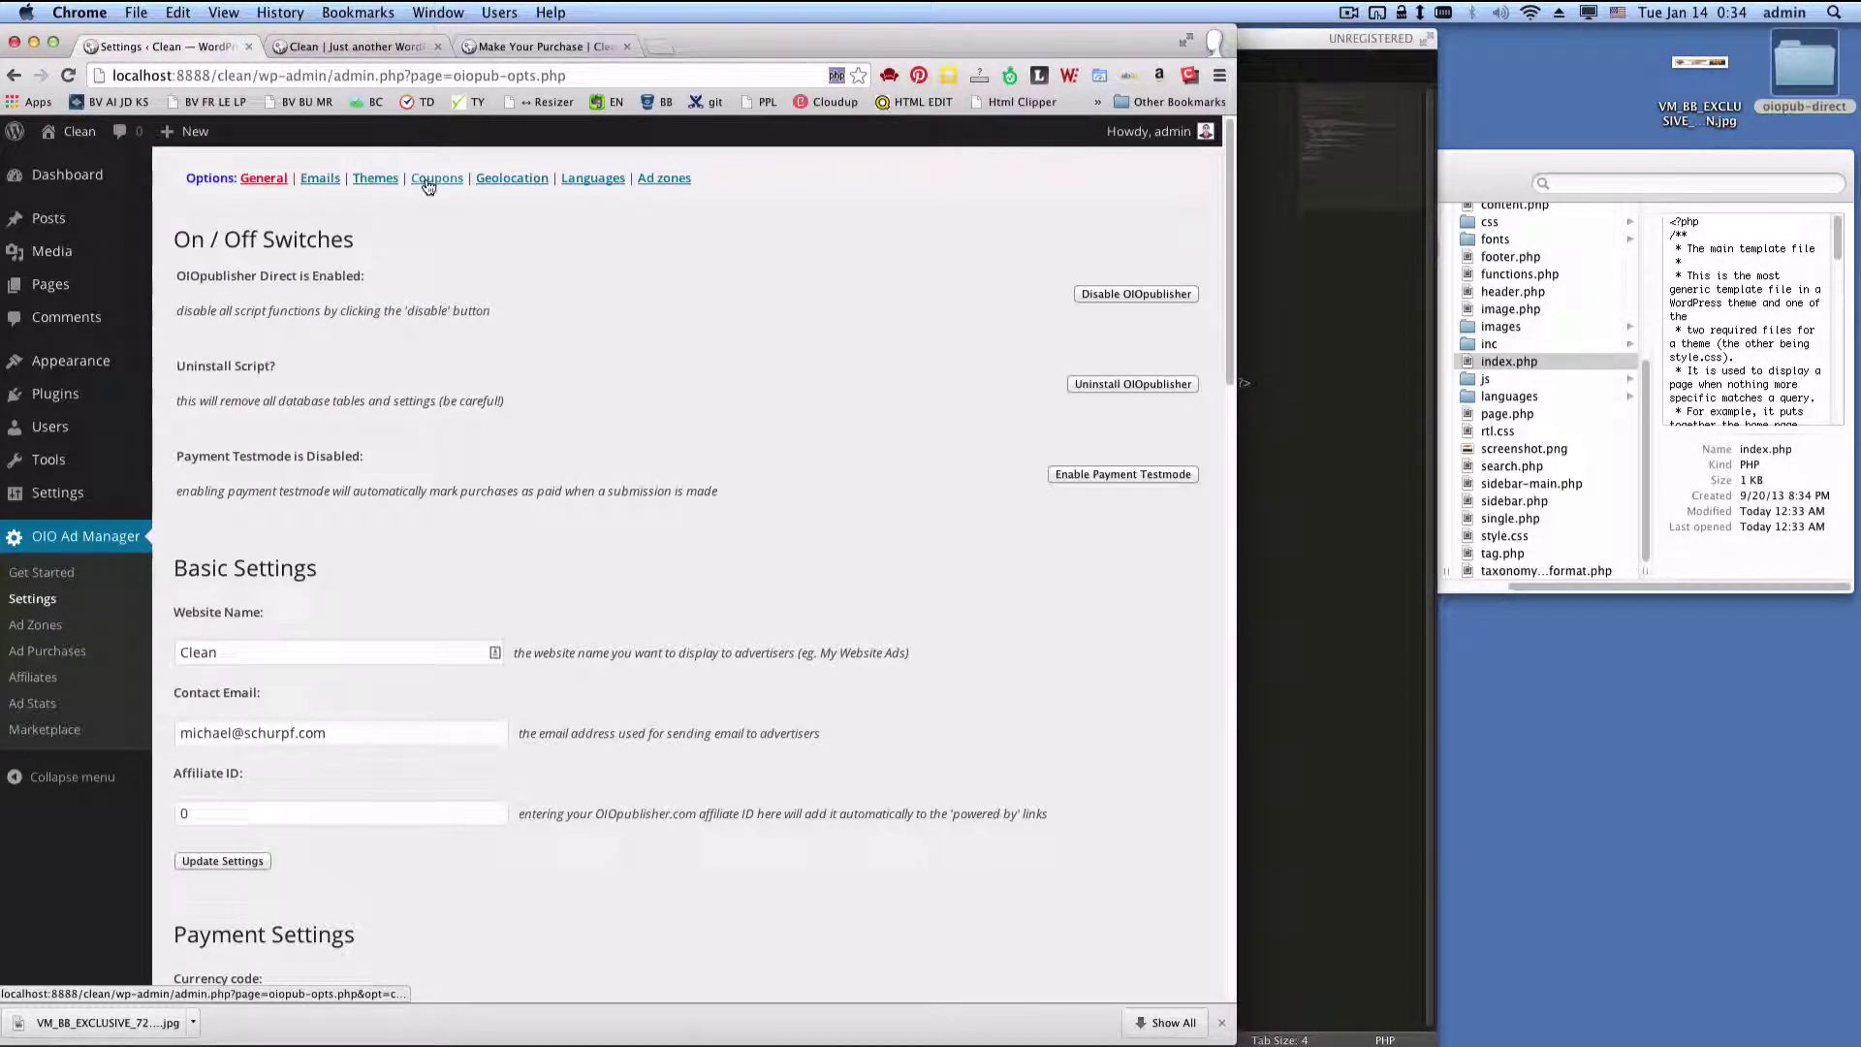
click(385, 184)
click(317, 313)
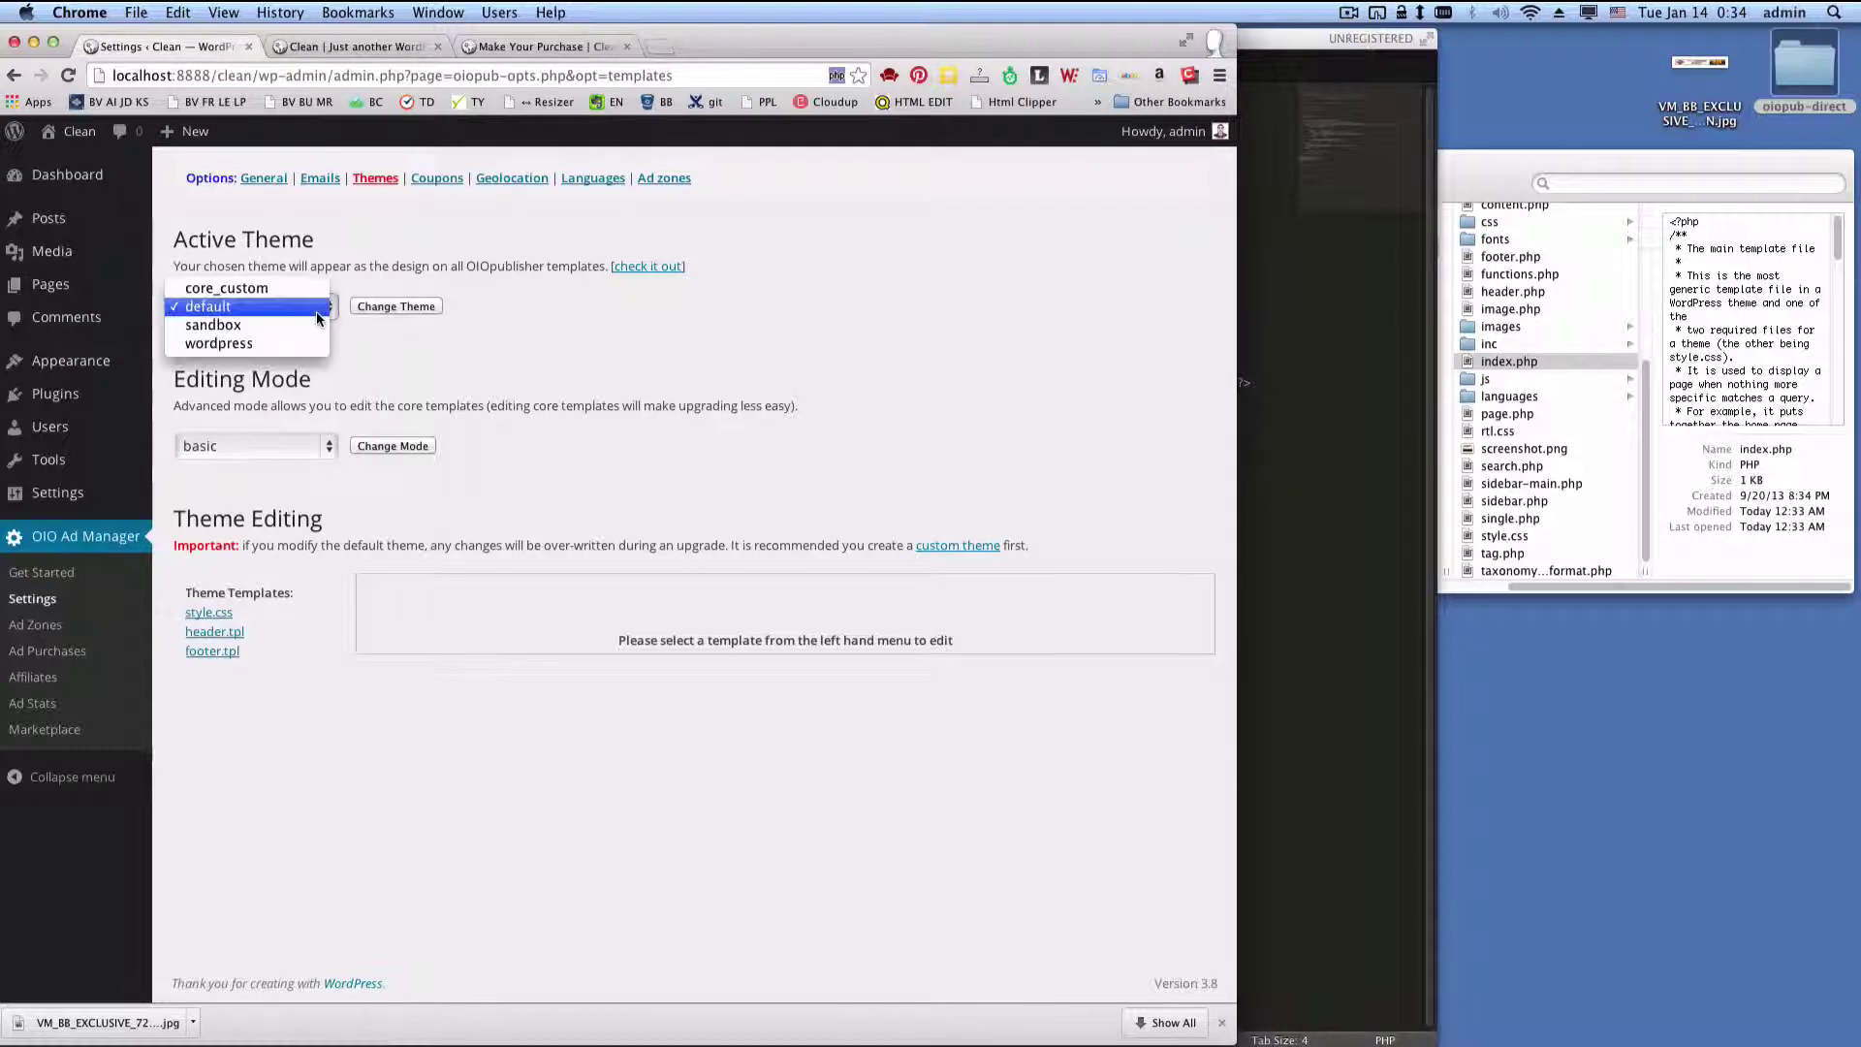
click(292, 345)
click(397, 307)
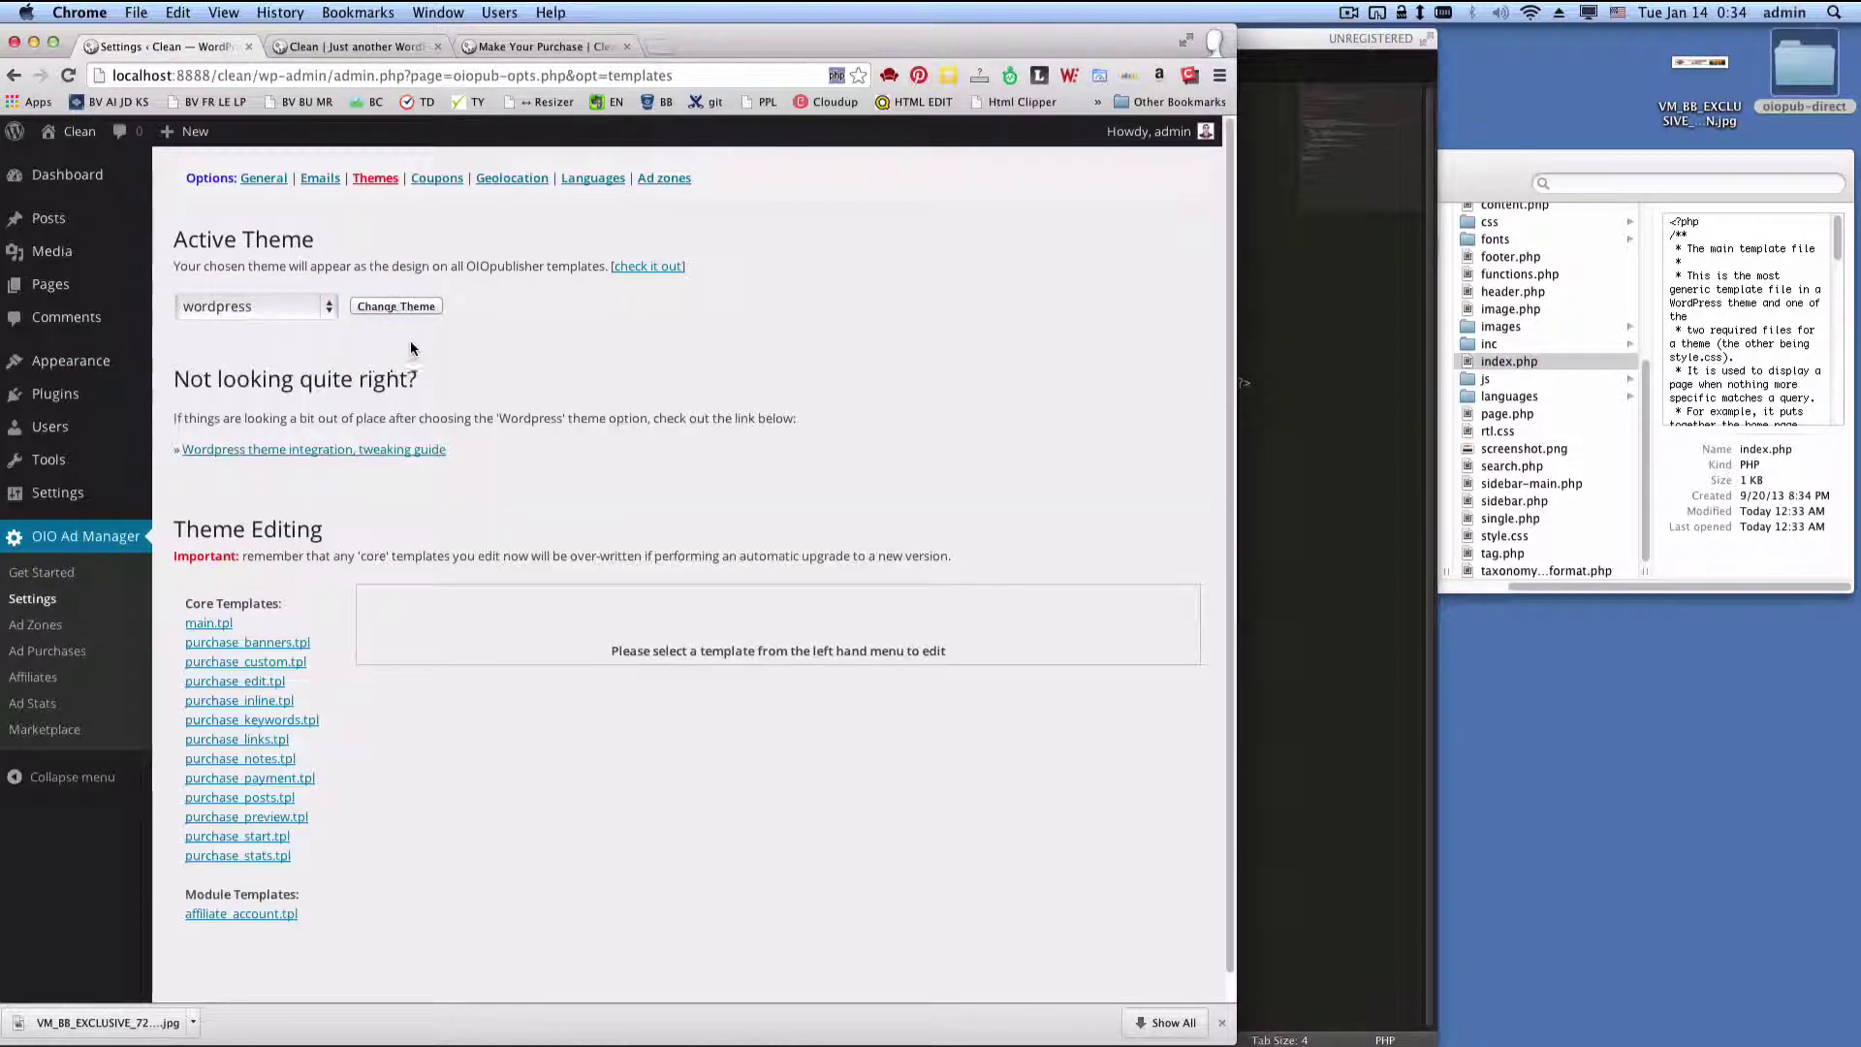
Open the advertiser purchase URL from the Get Started page in a new tab to check the new theme
click(92, 575)
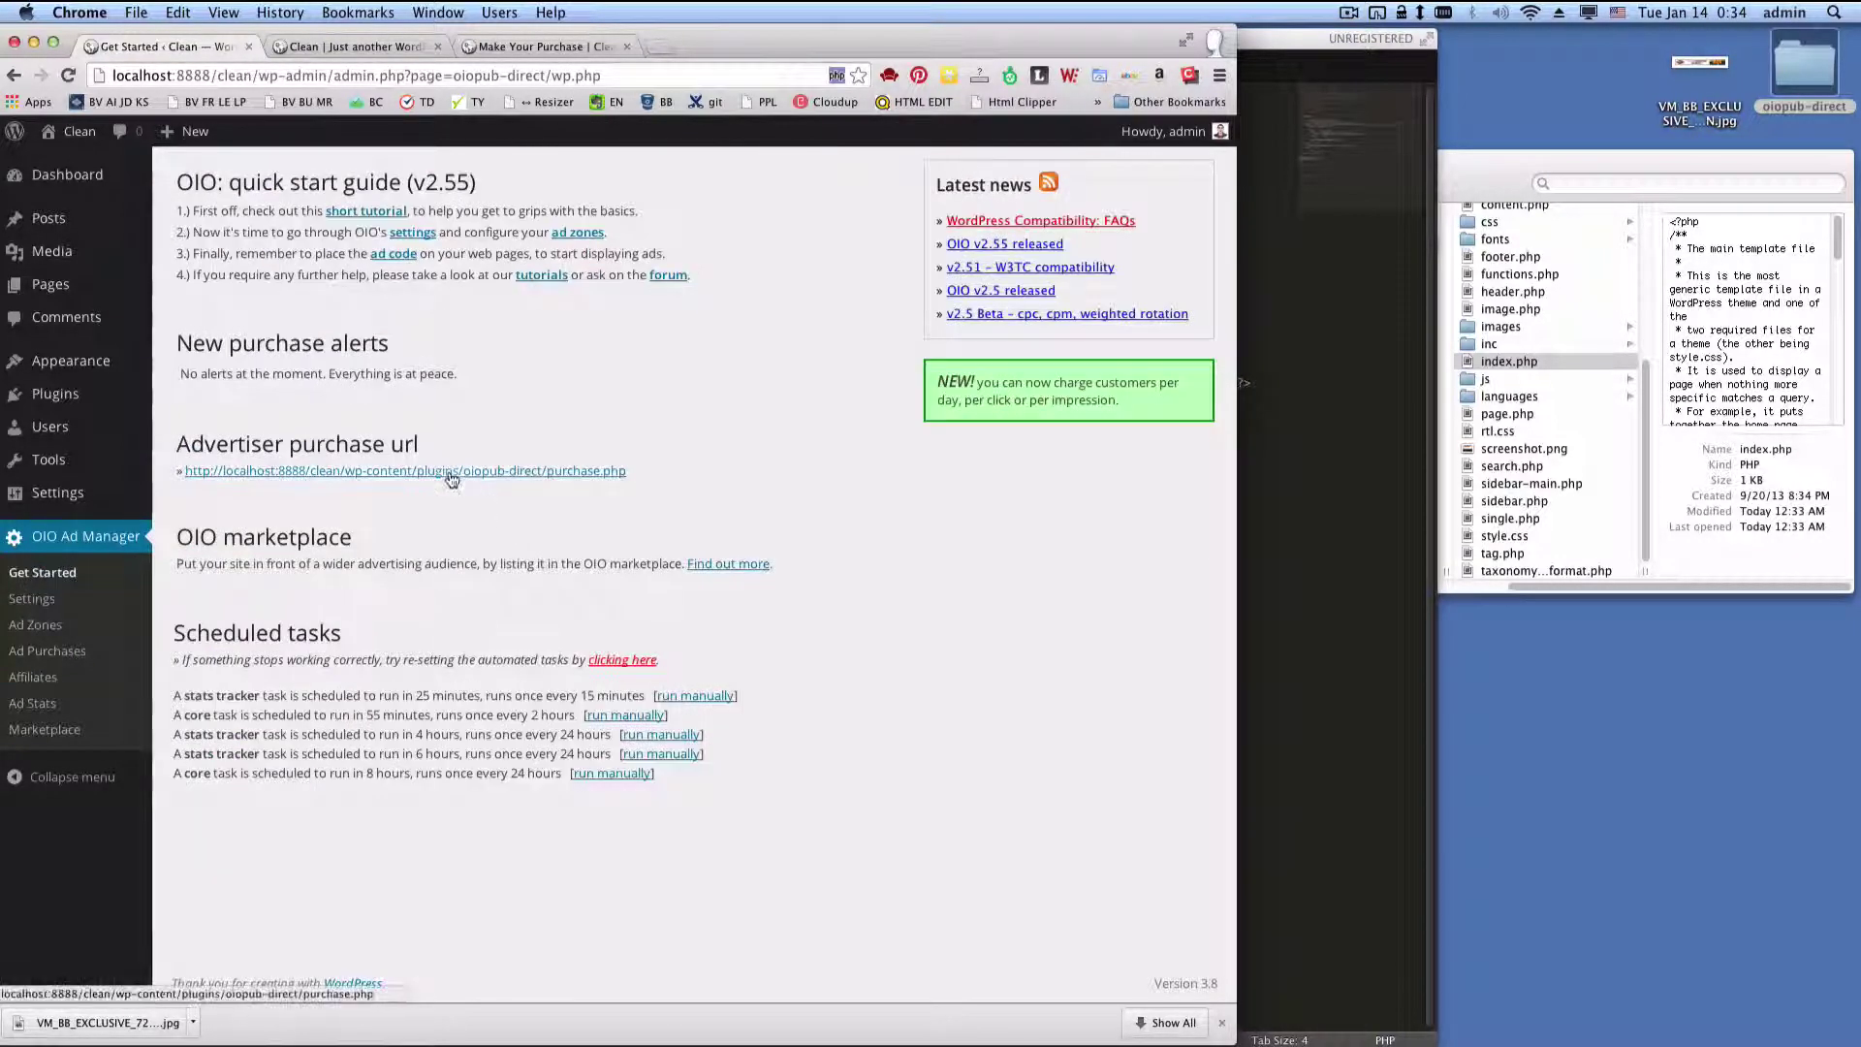
super+click(451, 474)
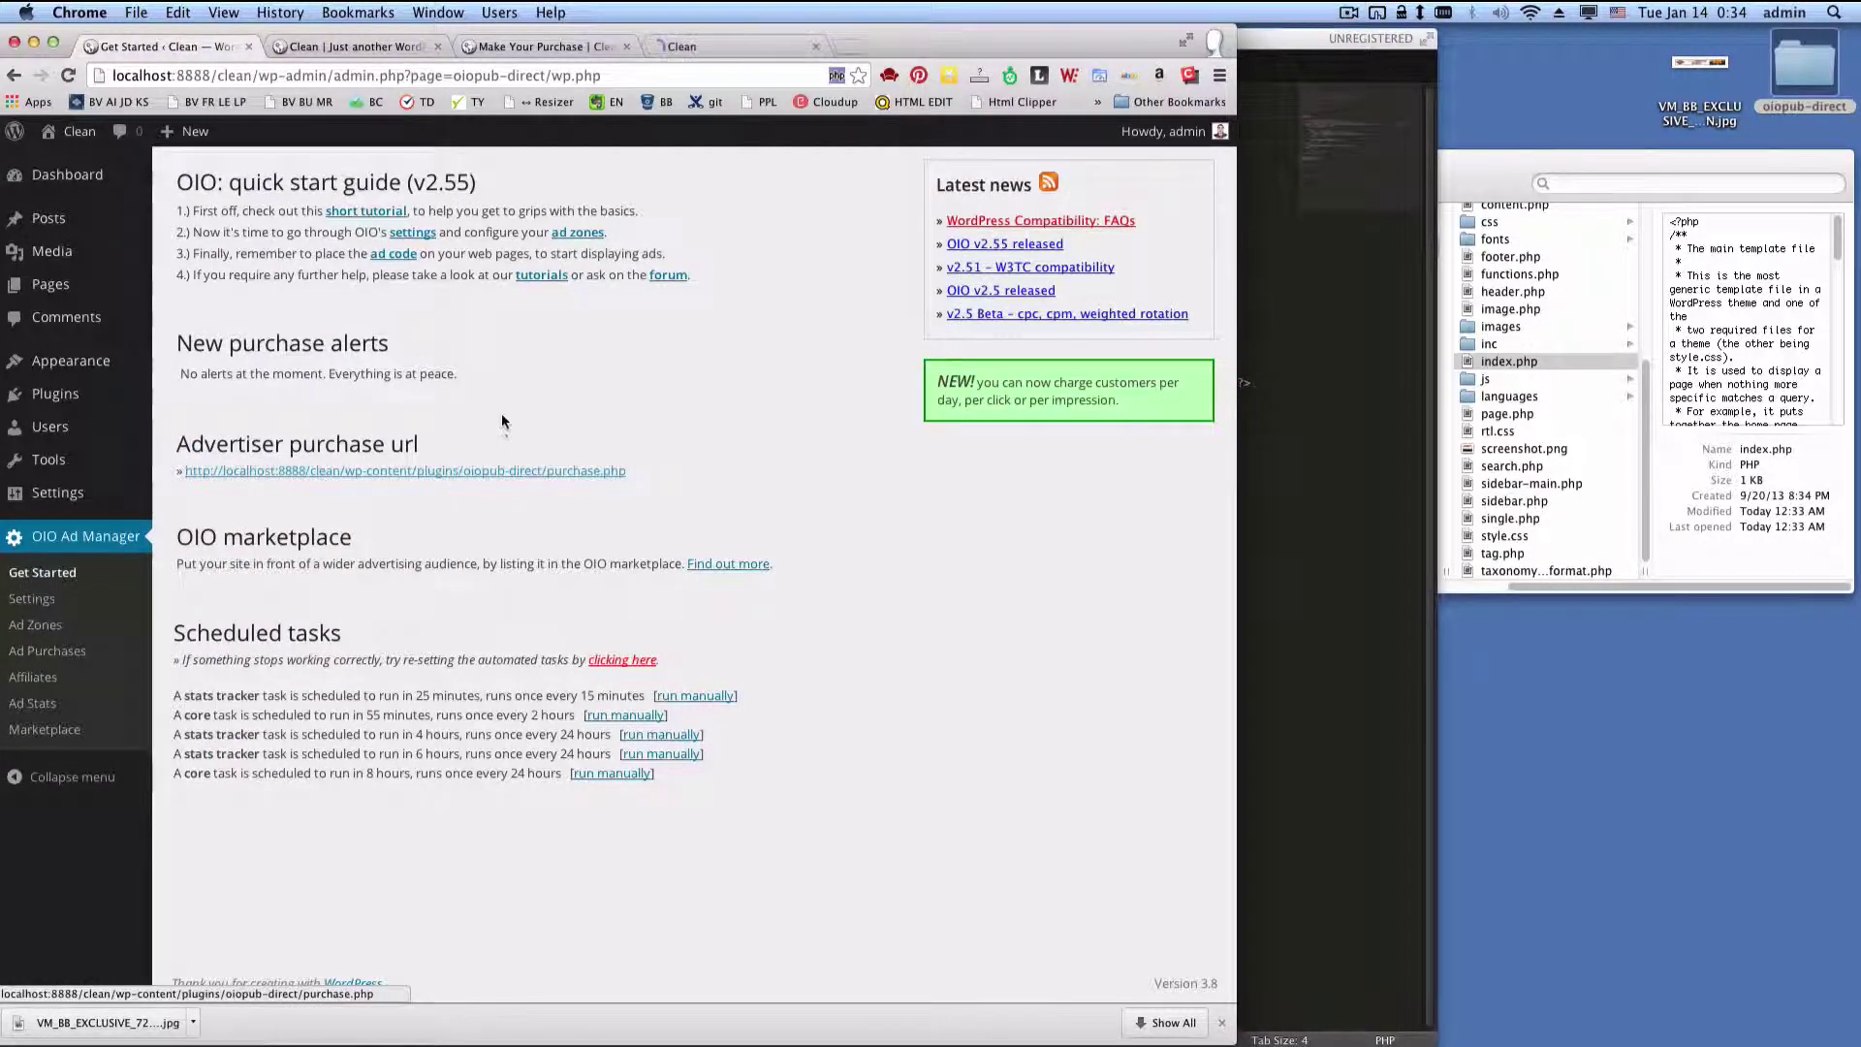
click(694, 51)
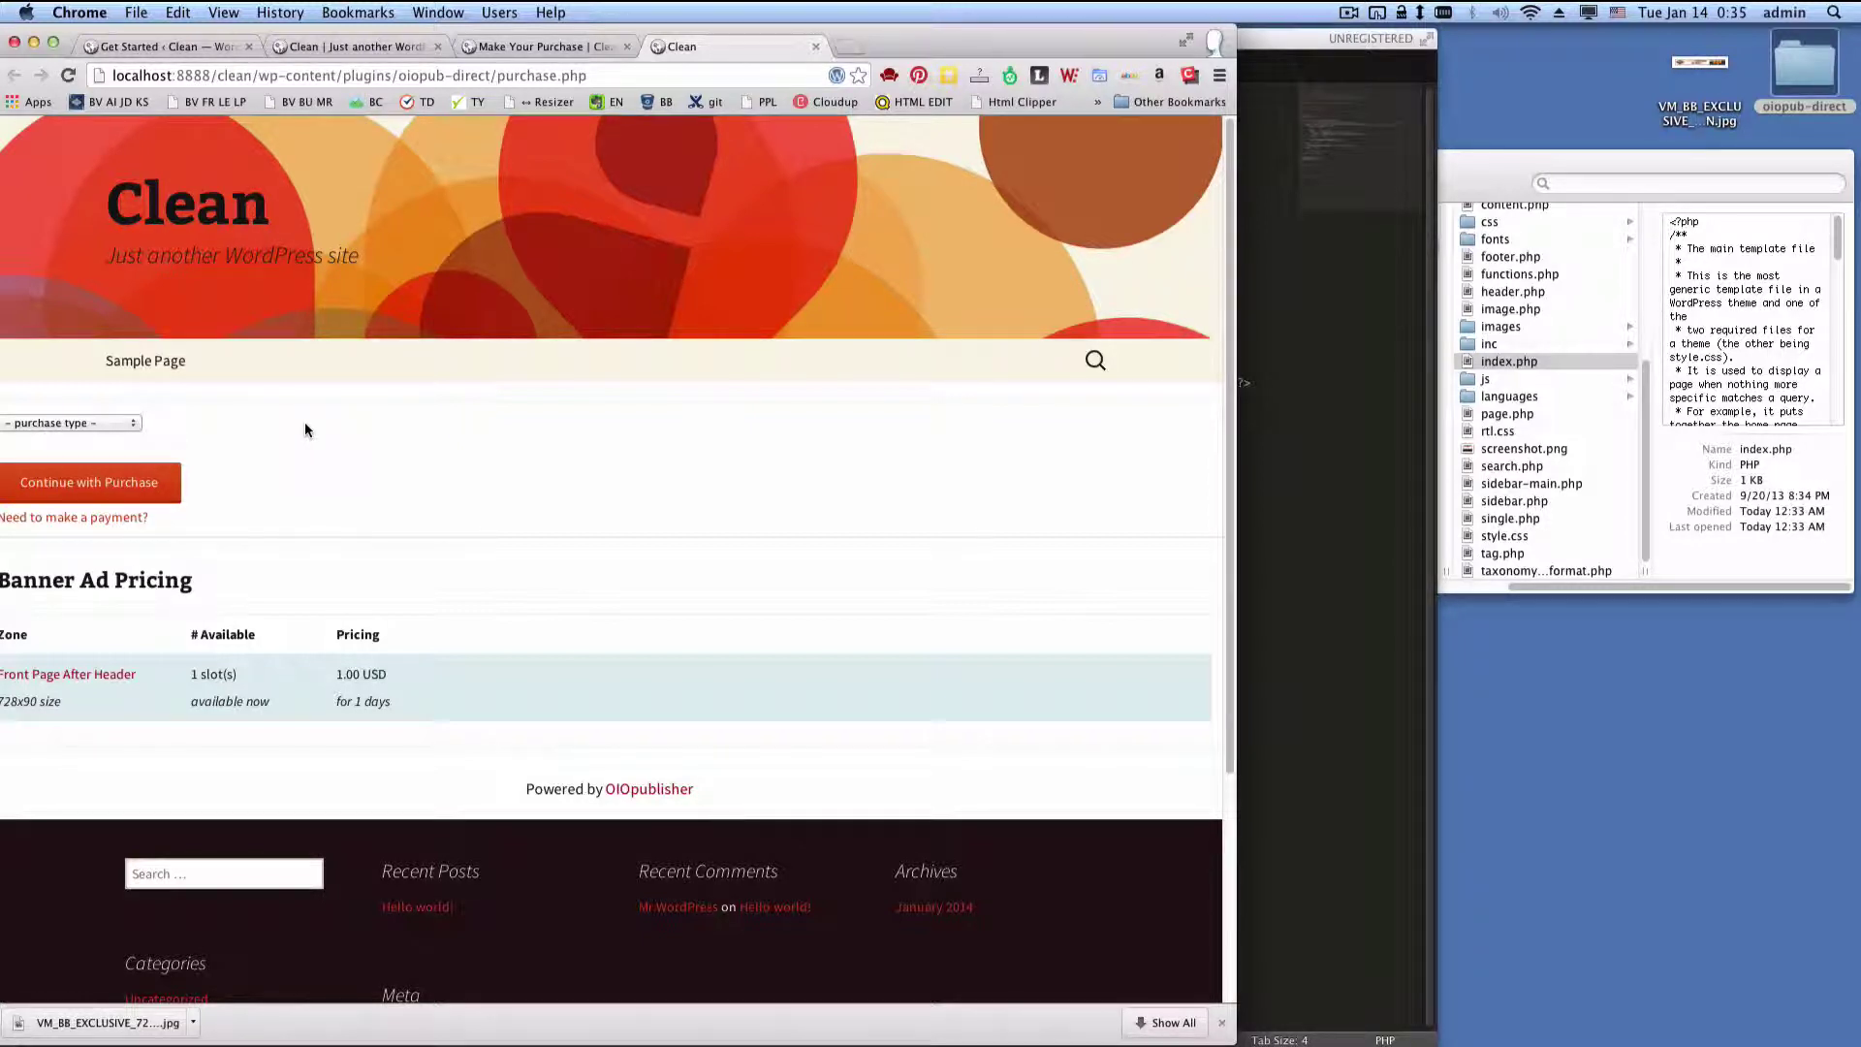
Start a Banner Ads purchase for the Front Page After Header zone and examine the order form fields
click(112, 422)
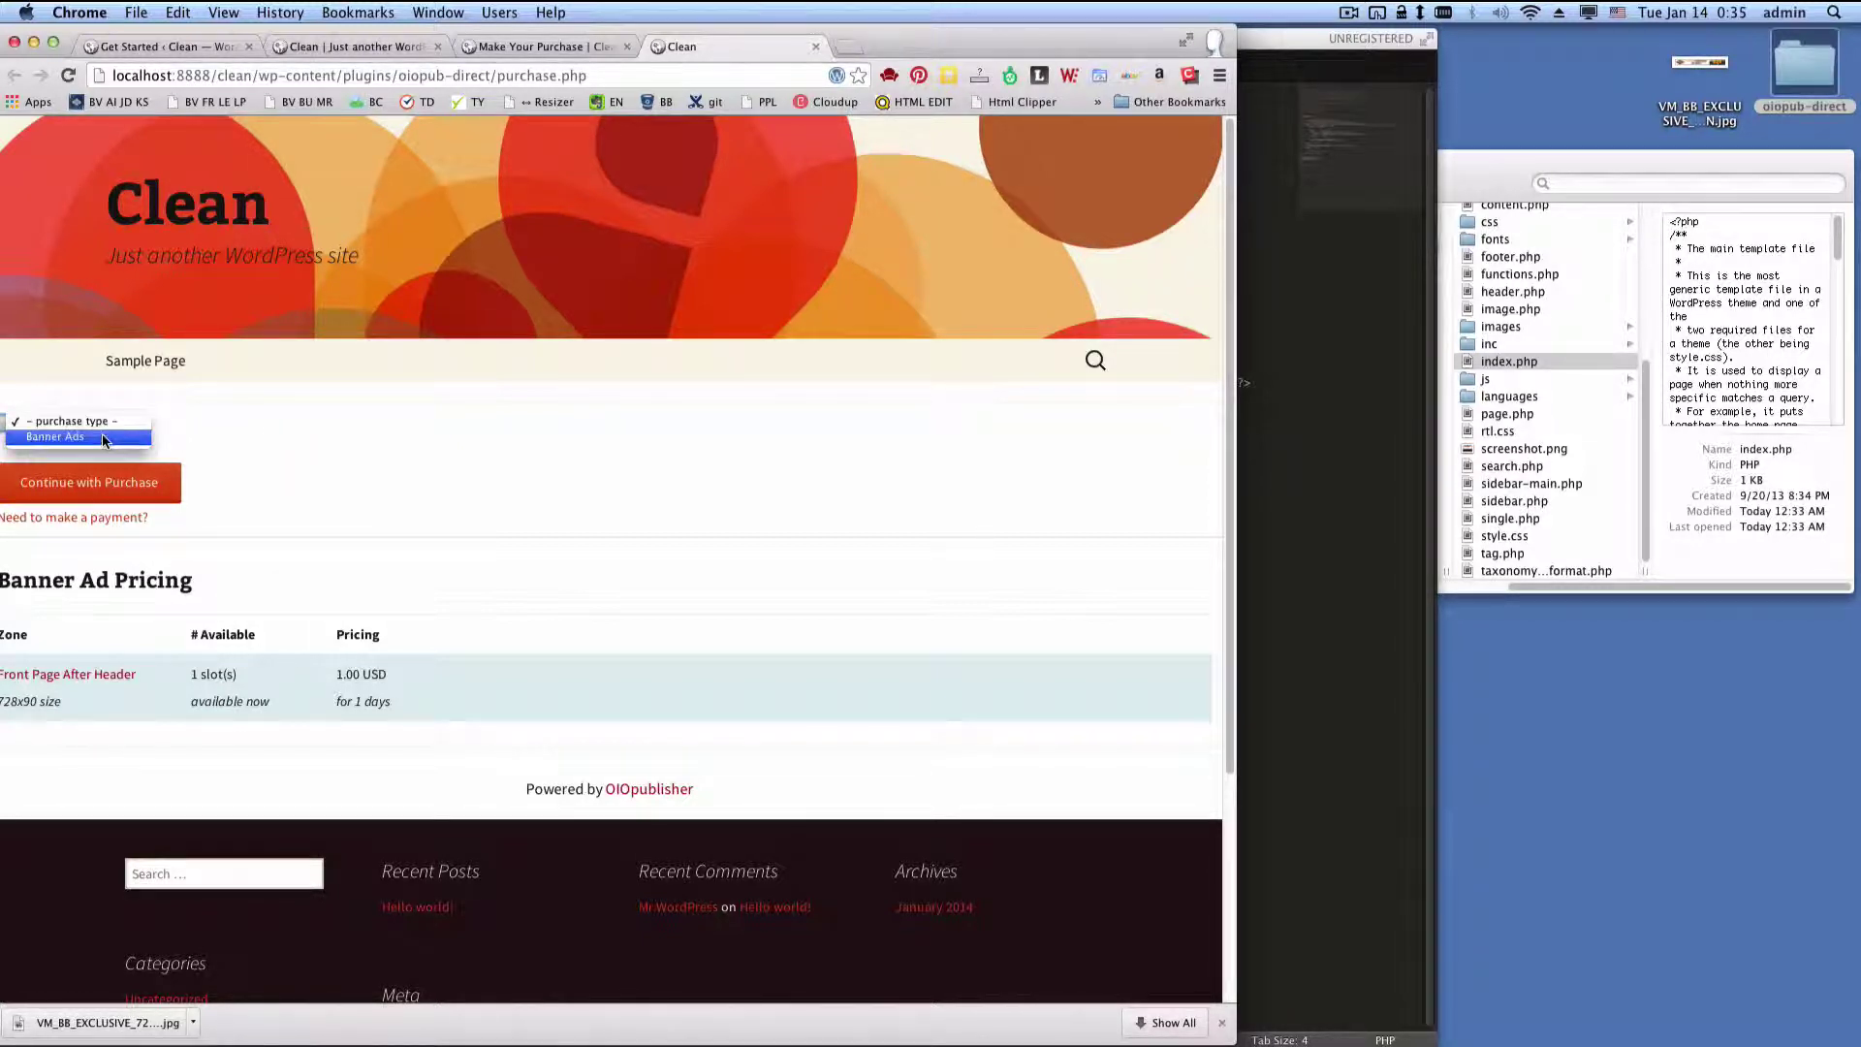
click(59, 442)
click(122, 475)
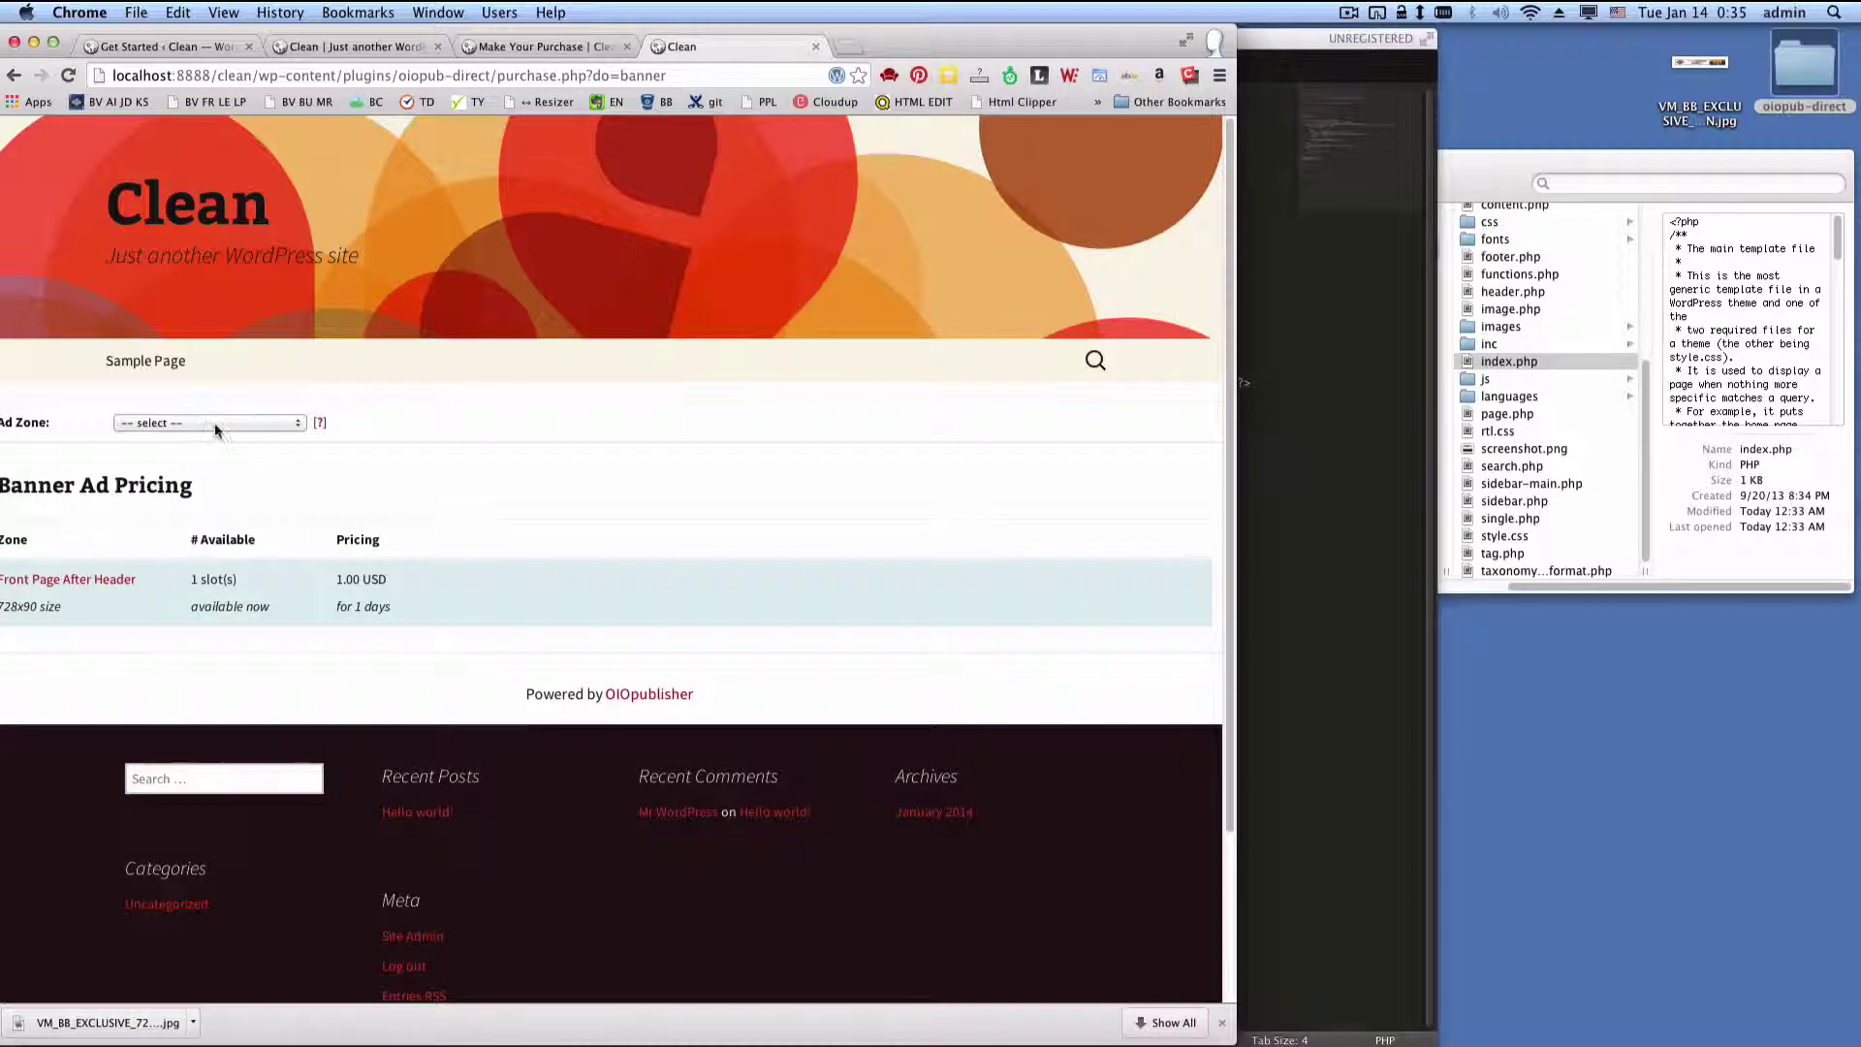
click(172, 424)
click(214, 438)
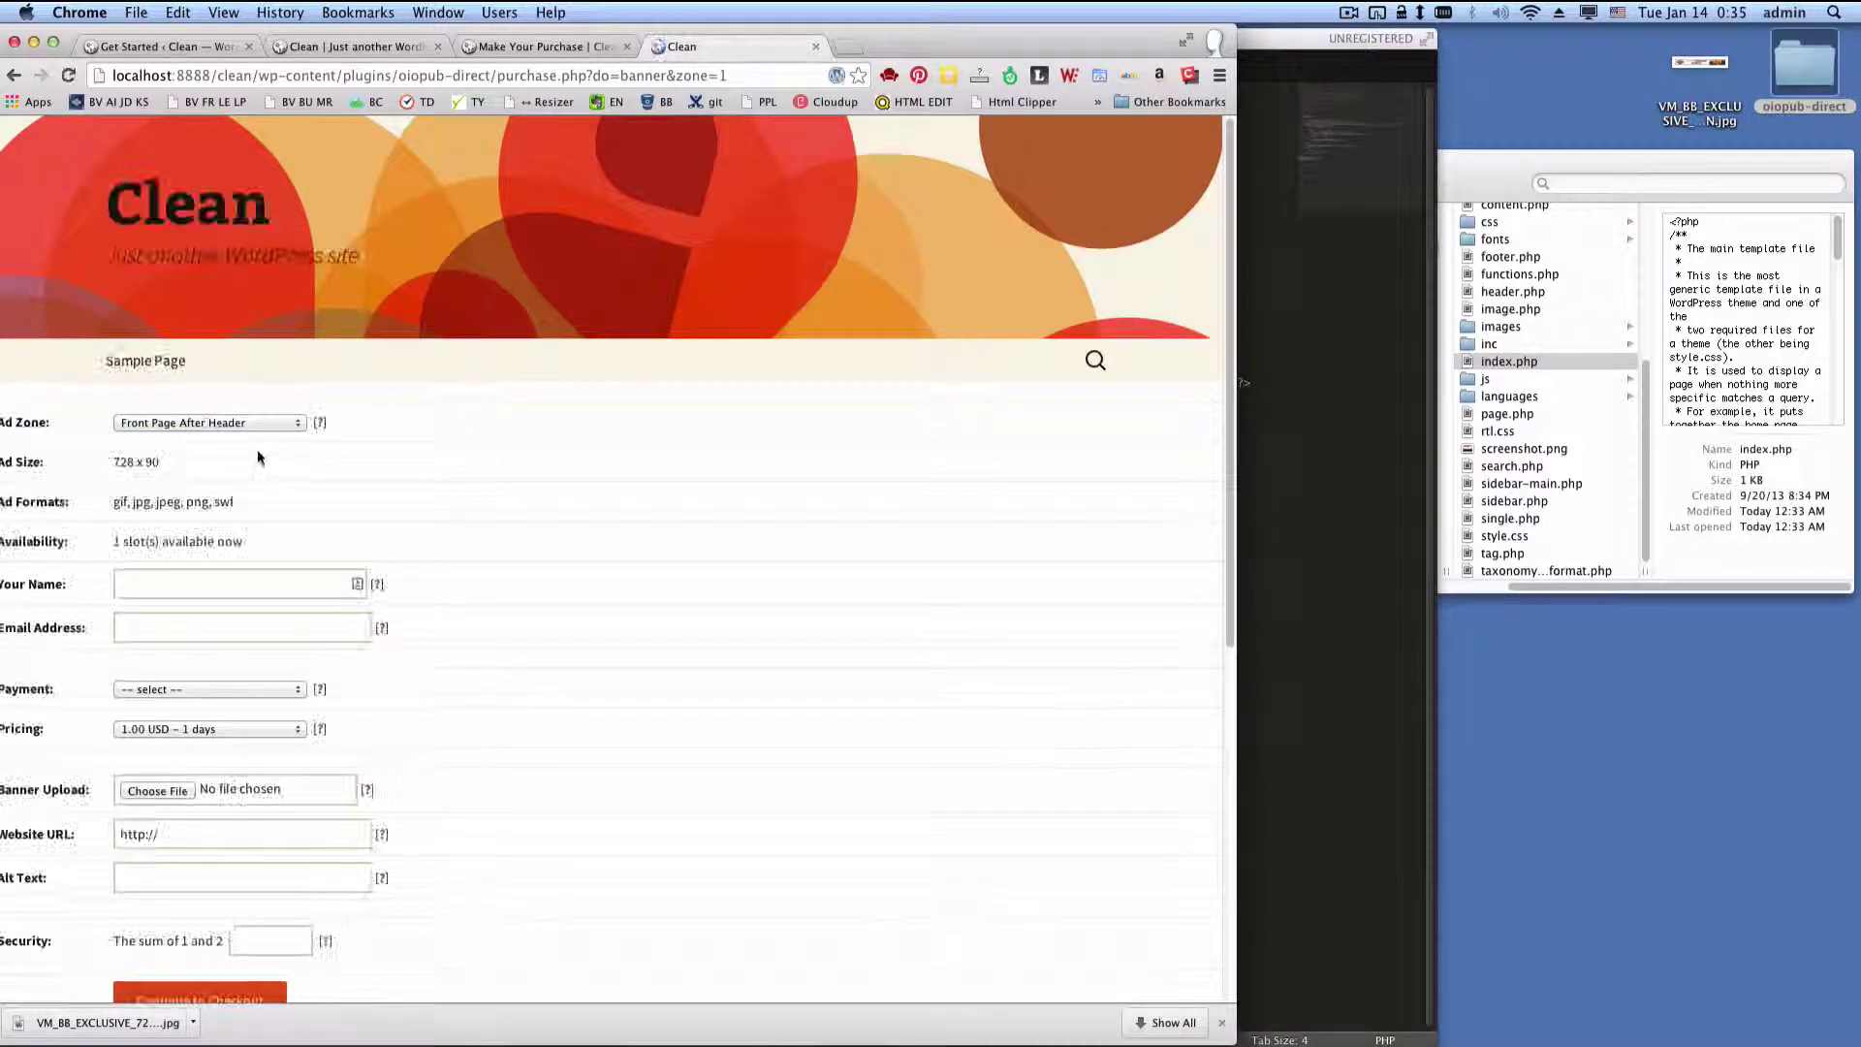
scroll(312, 523, down, 3)
scroll(312, 519, up, 2)
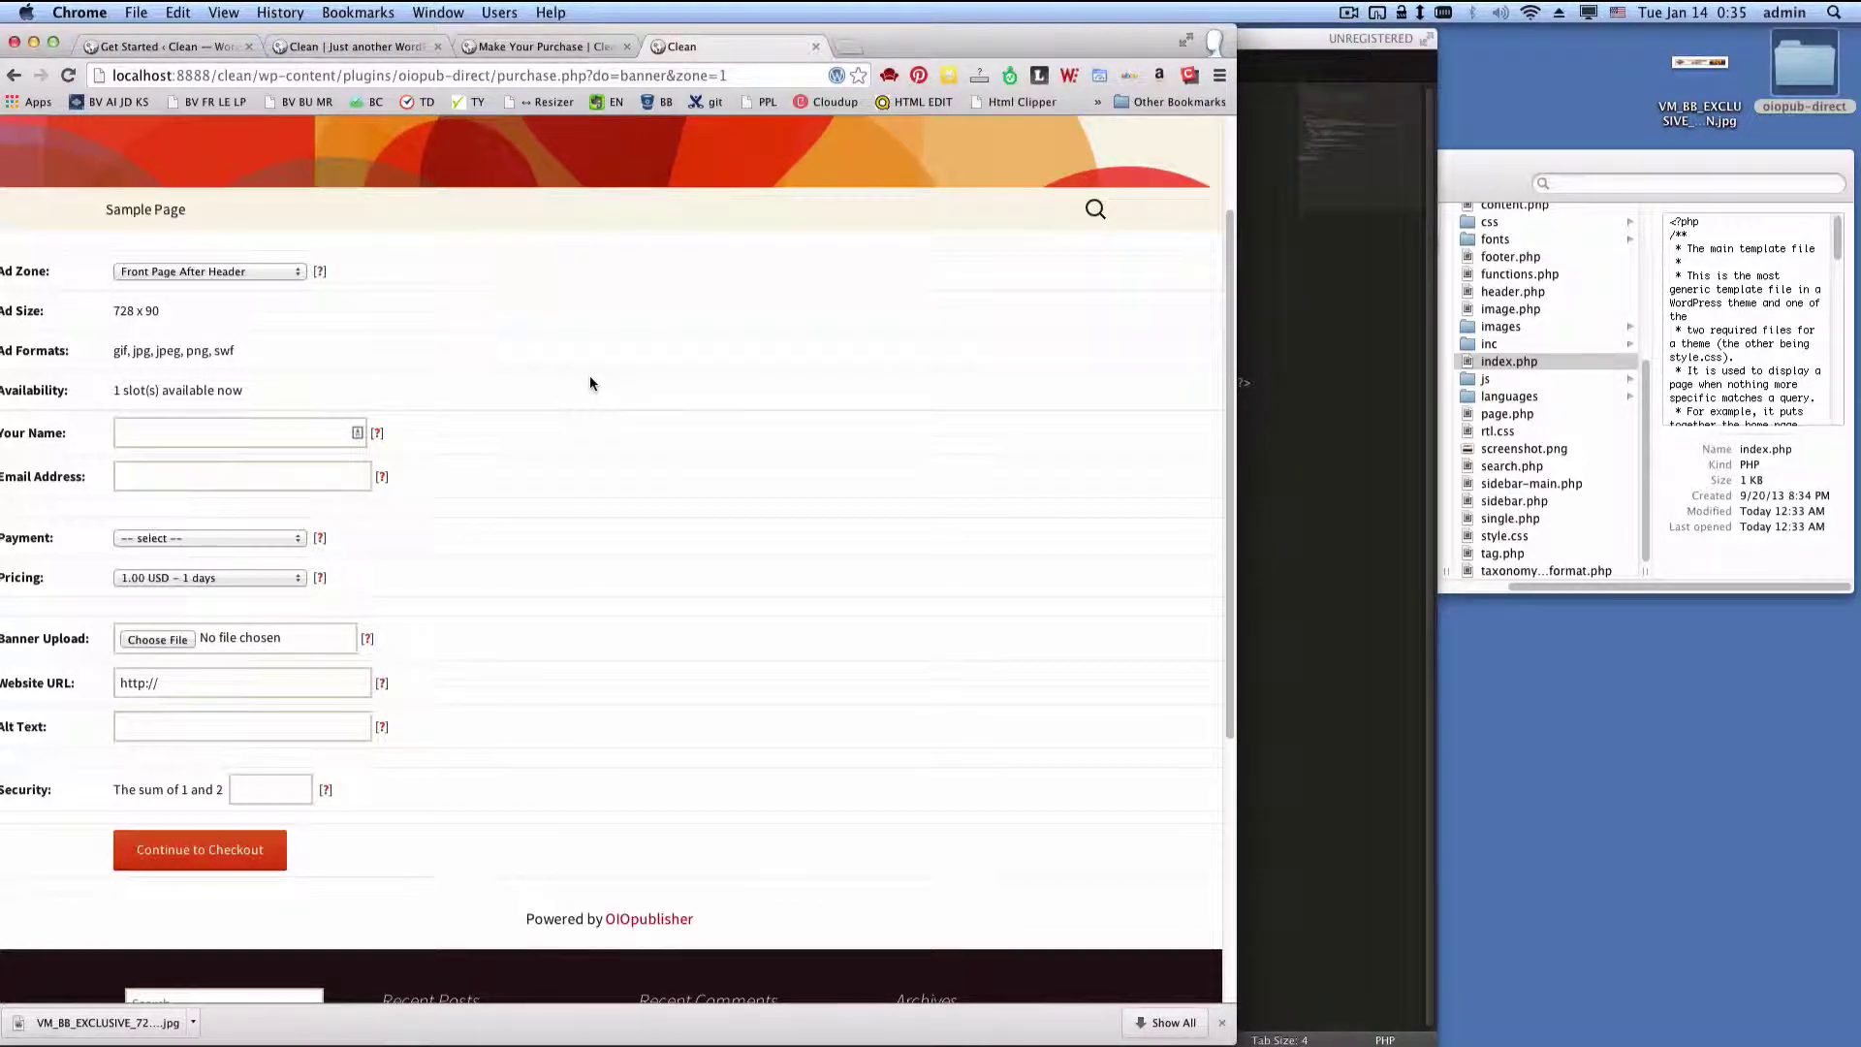
Return to the WordPress admin and create a new banner ad from the Ad Purchases page
click(152, 48)
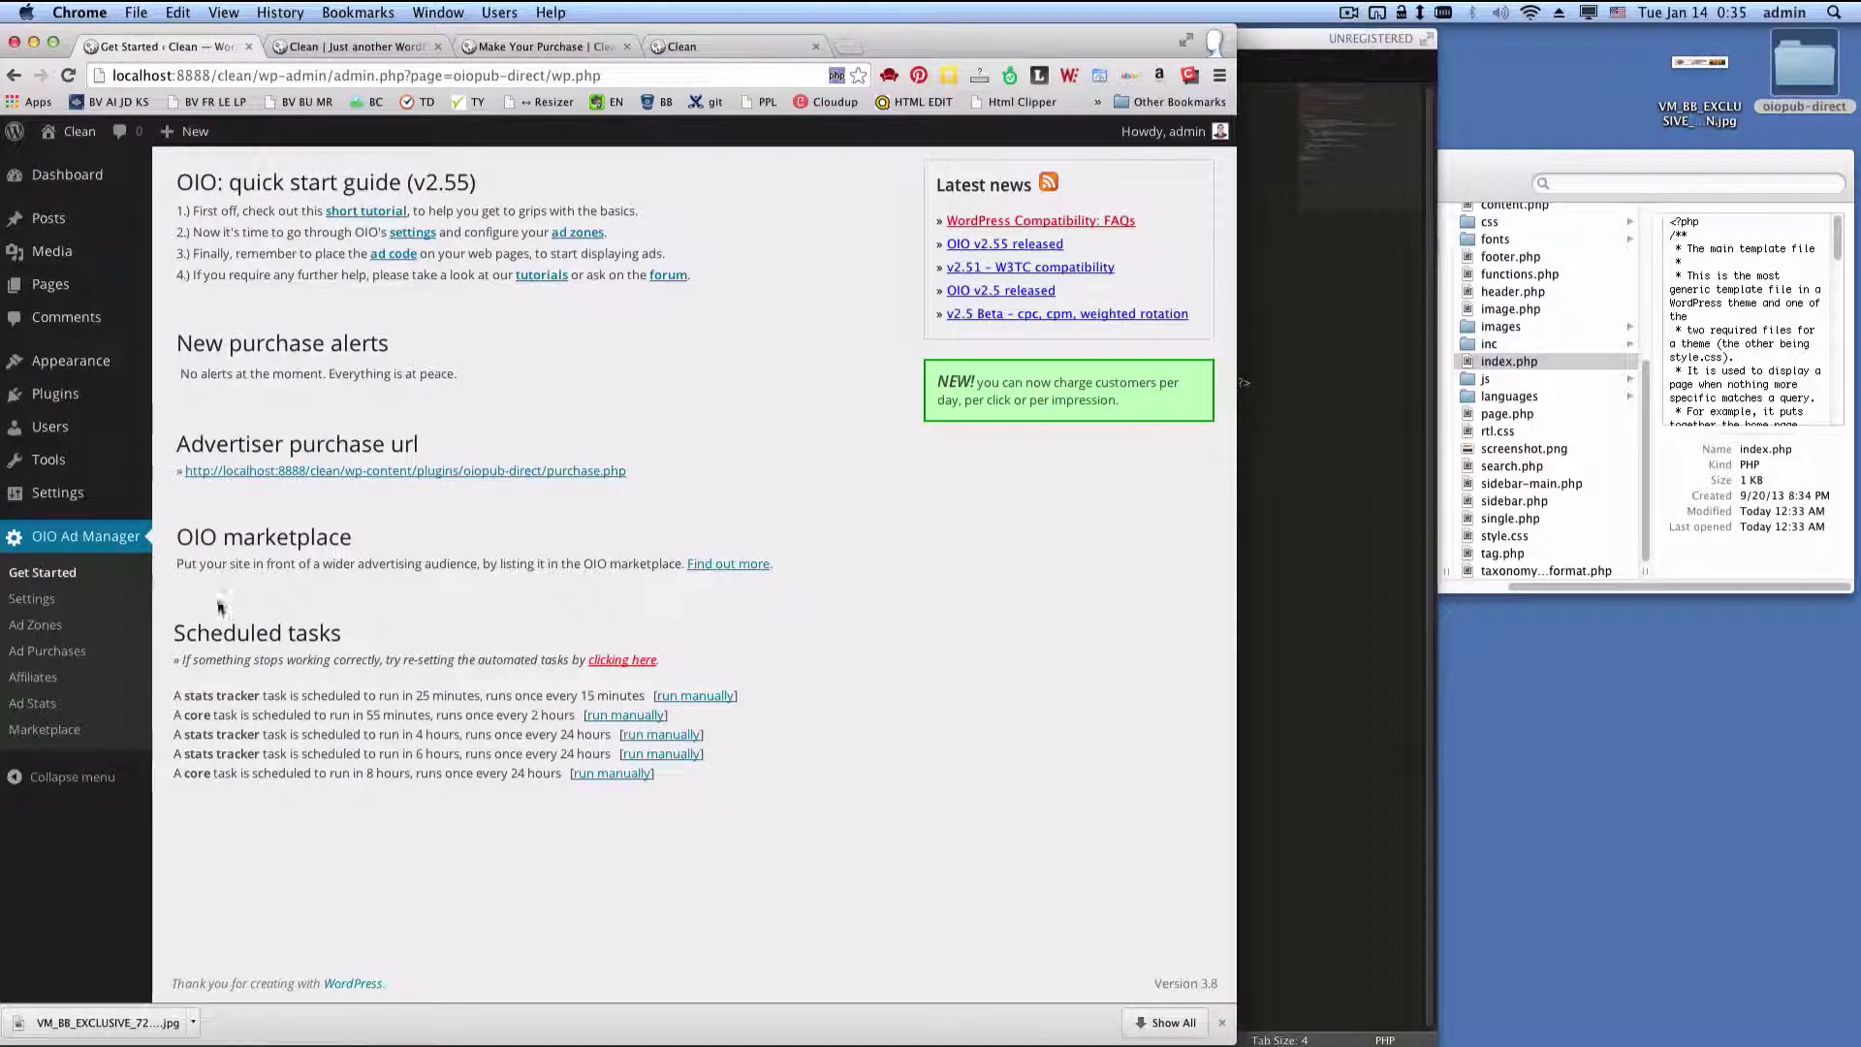
click(70, 655)
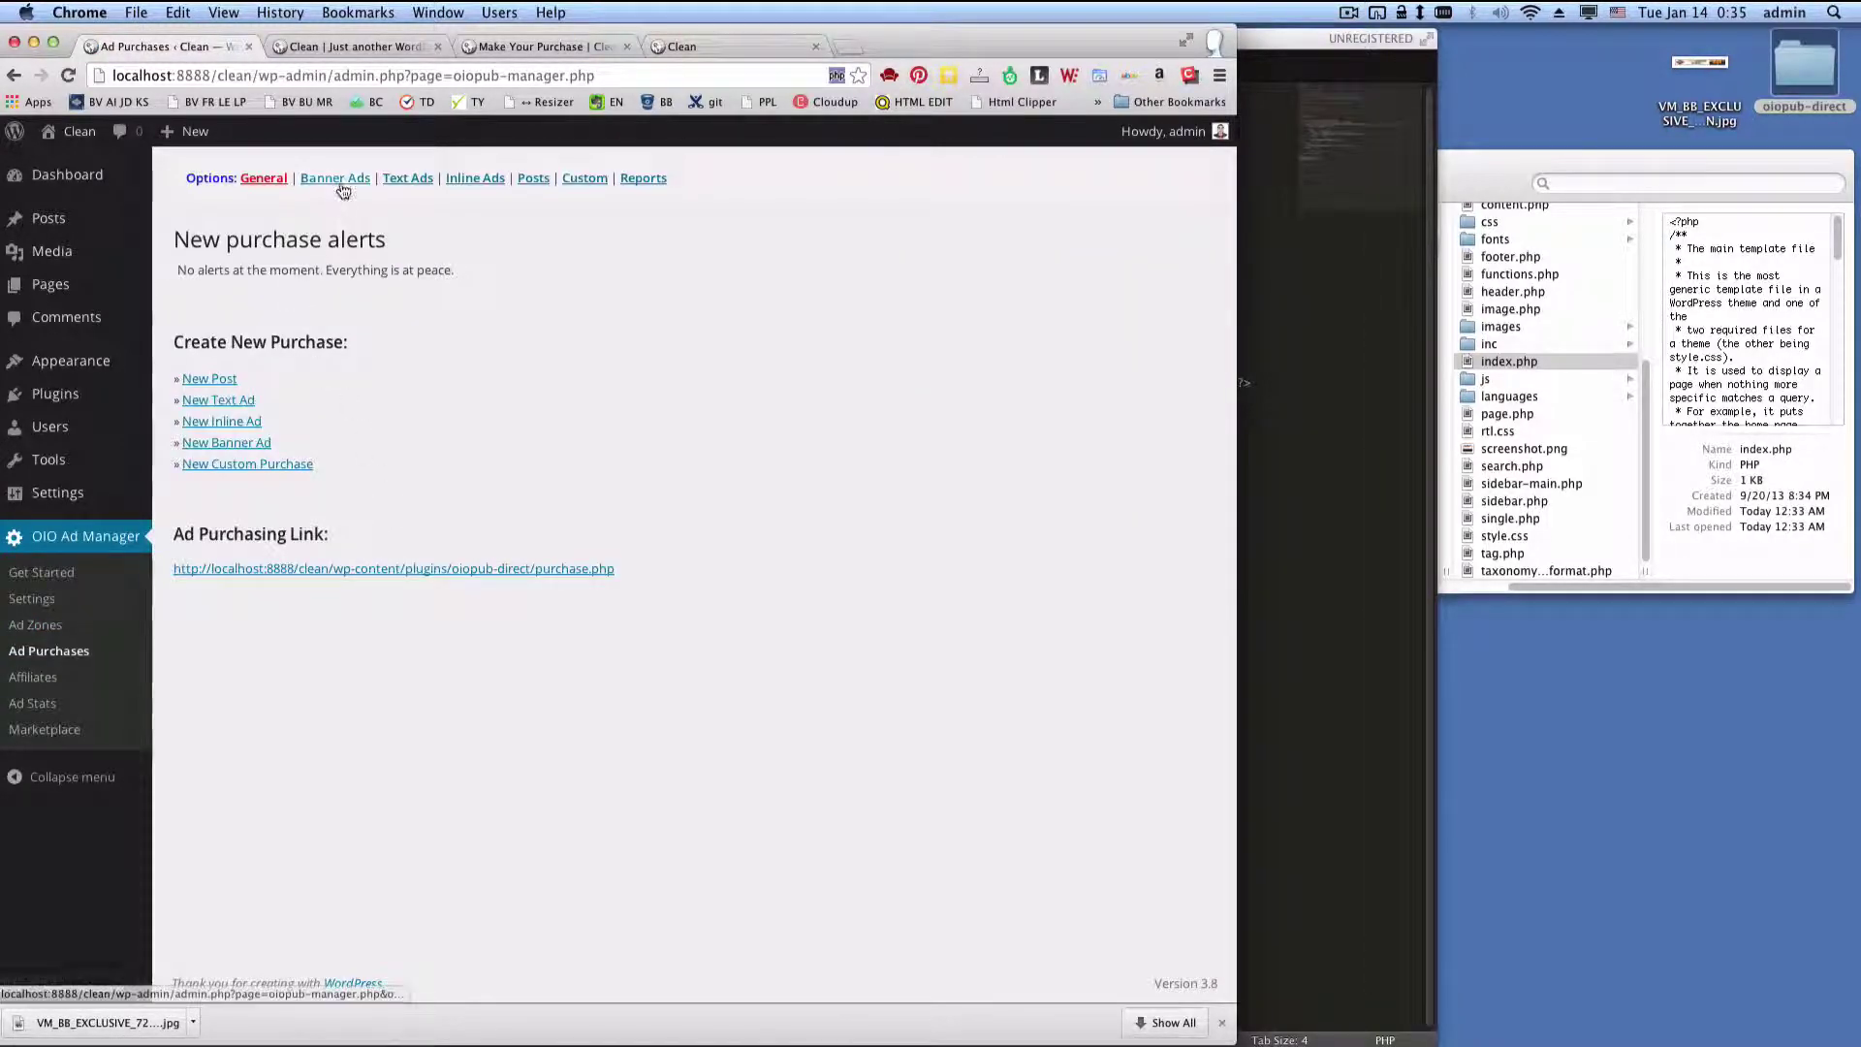
click(222, 442)
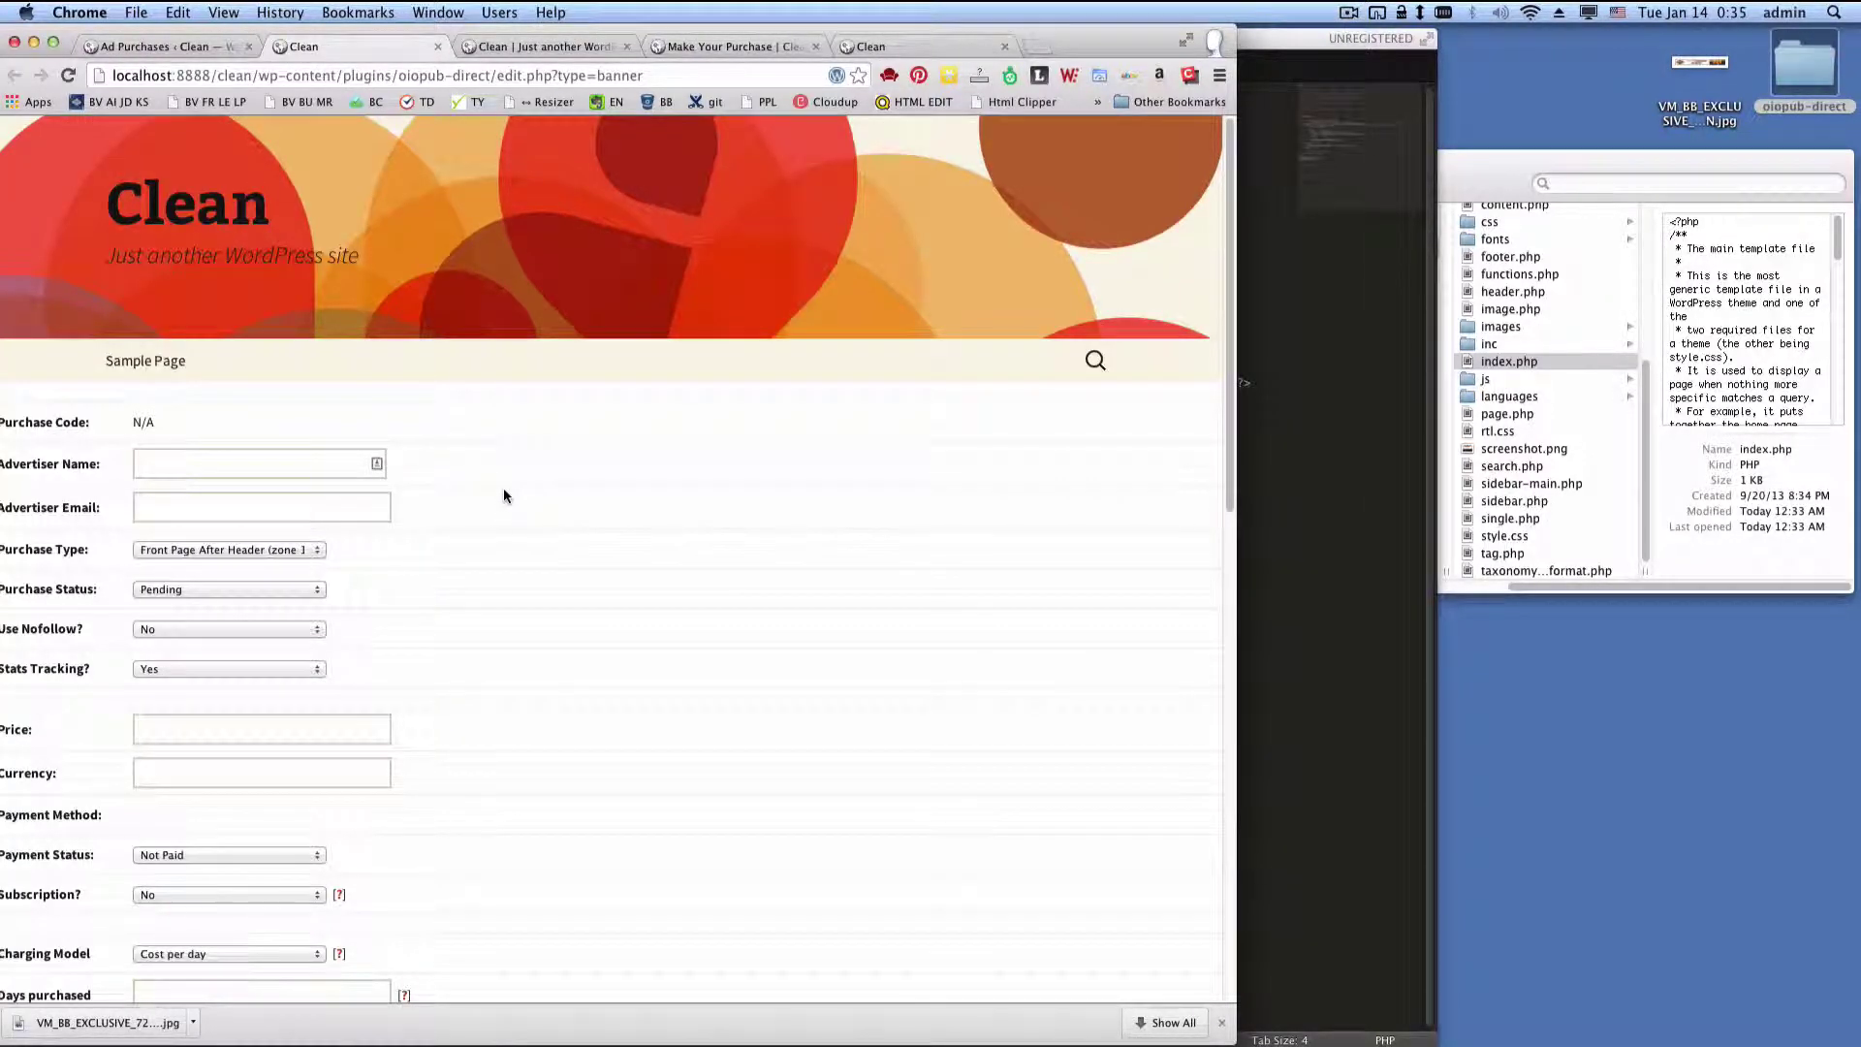
Attach VM_BB_EXCLUSIVE_728x90_EN.jpg from the Desktop as the banner upload
scroll(503, 496, down, 10)
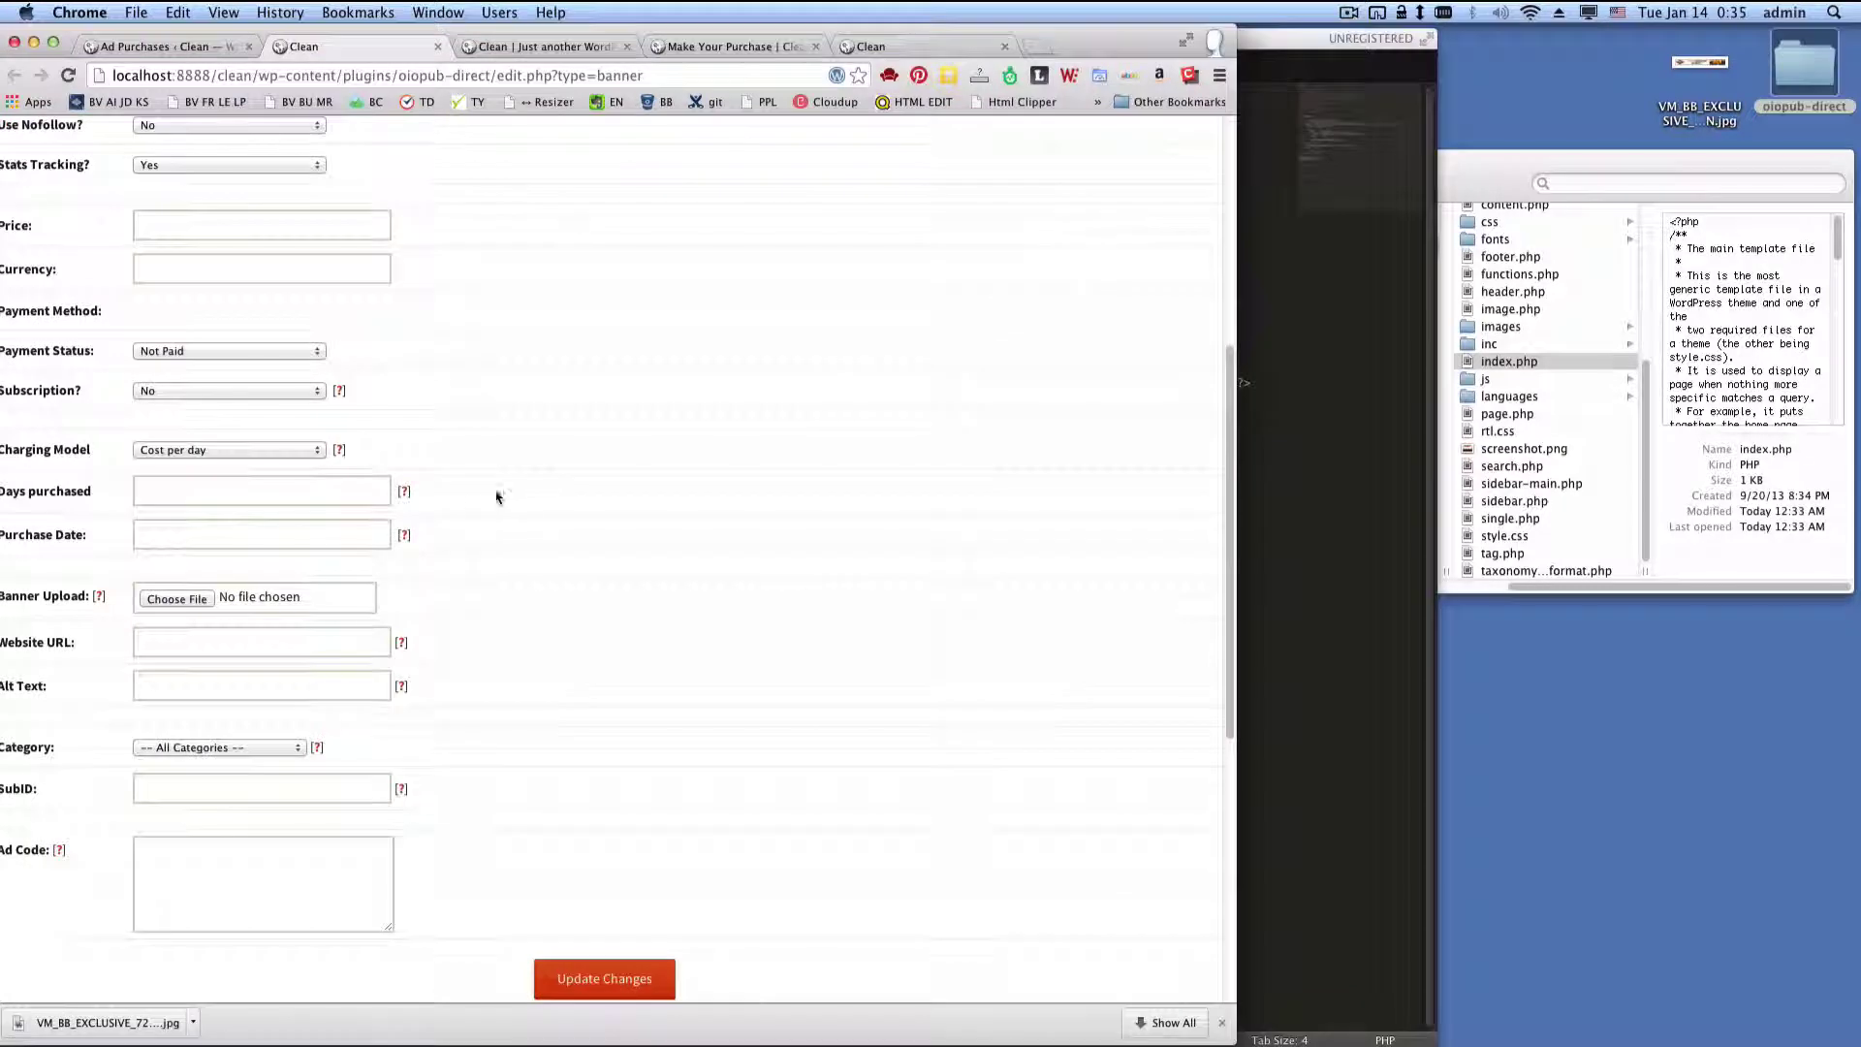
click(194, 853)
click(169, 597)
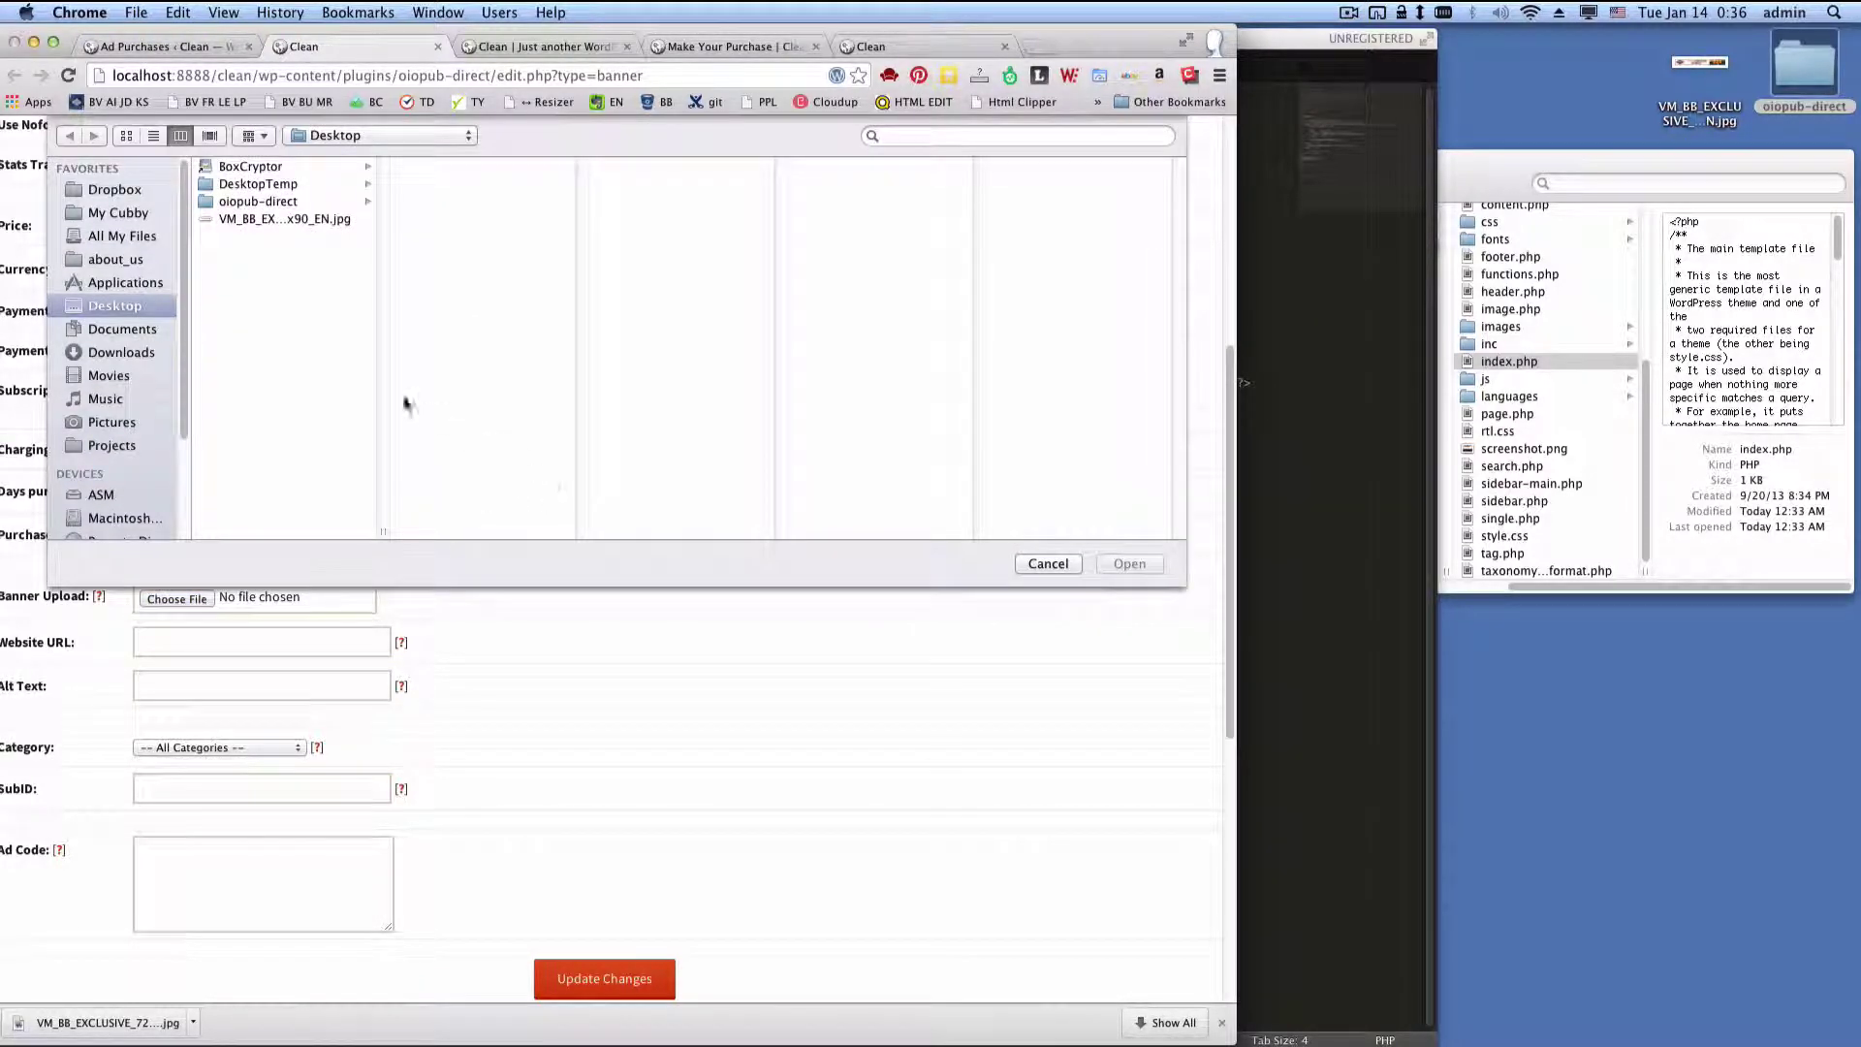
click(264, 219)
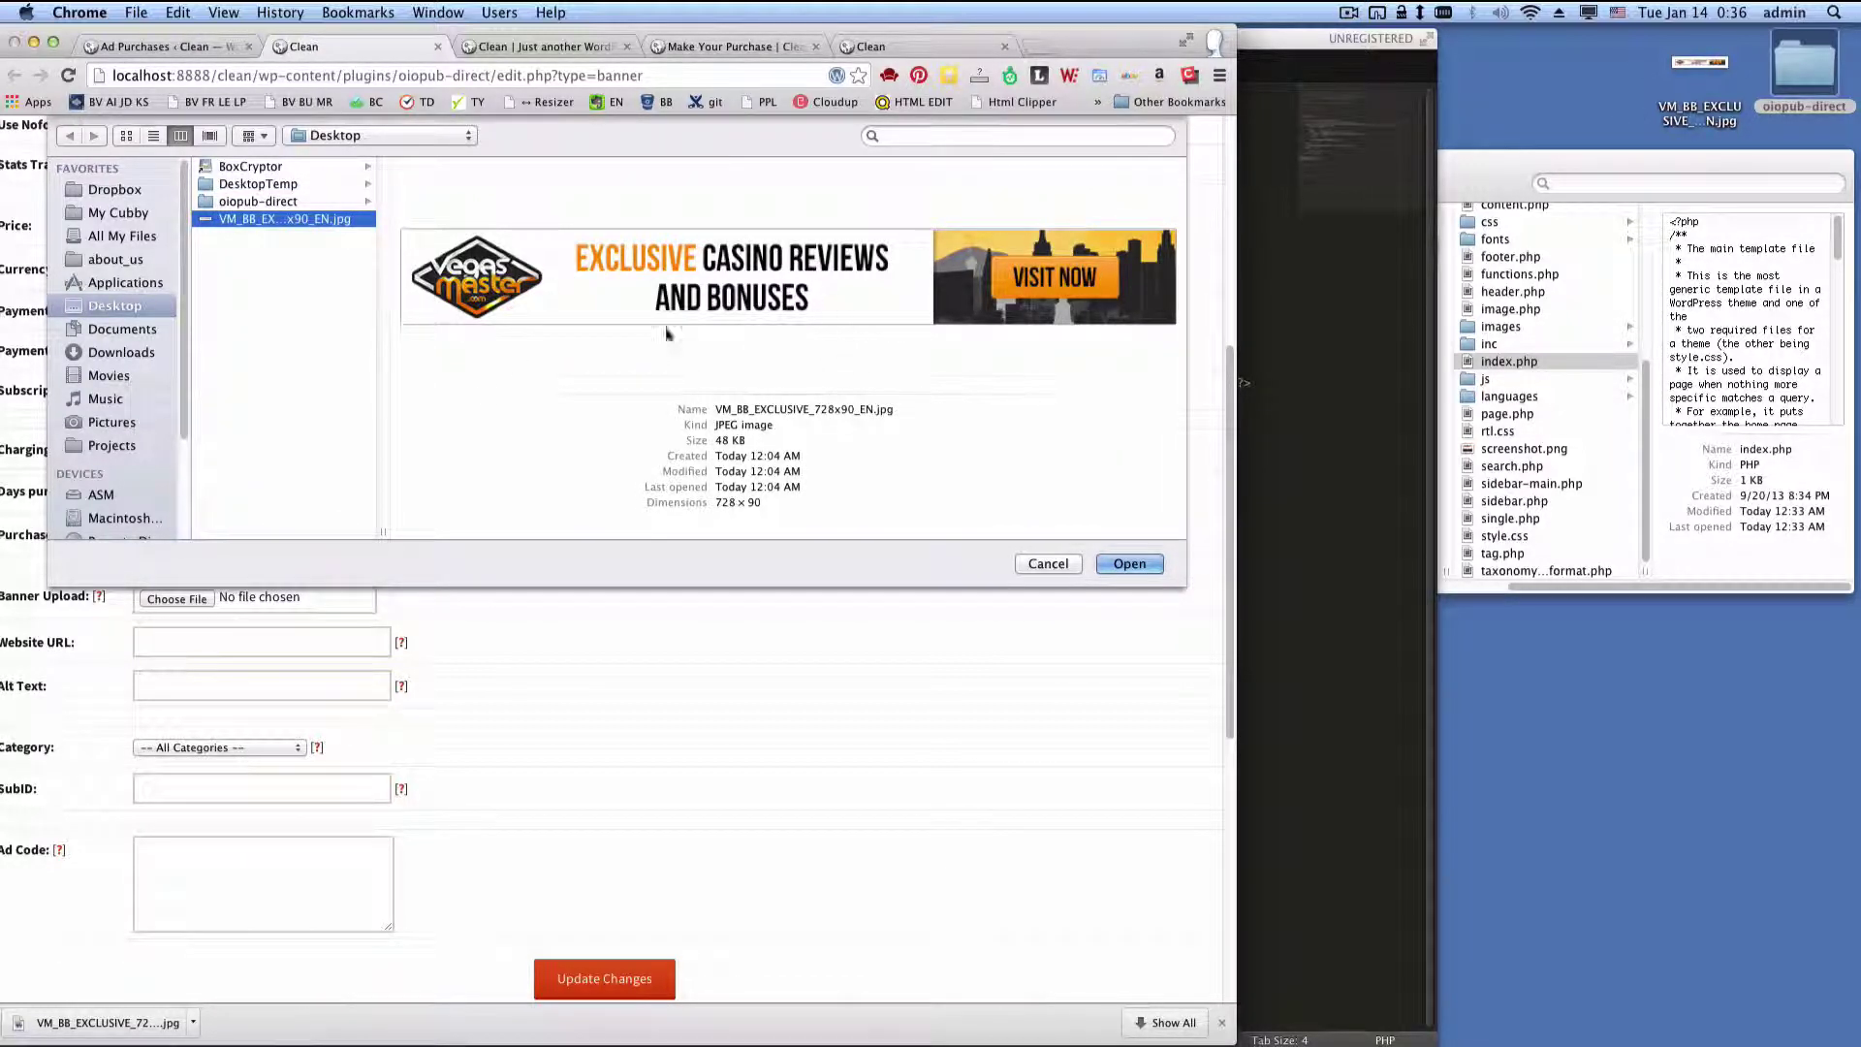
click(1129, 563)
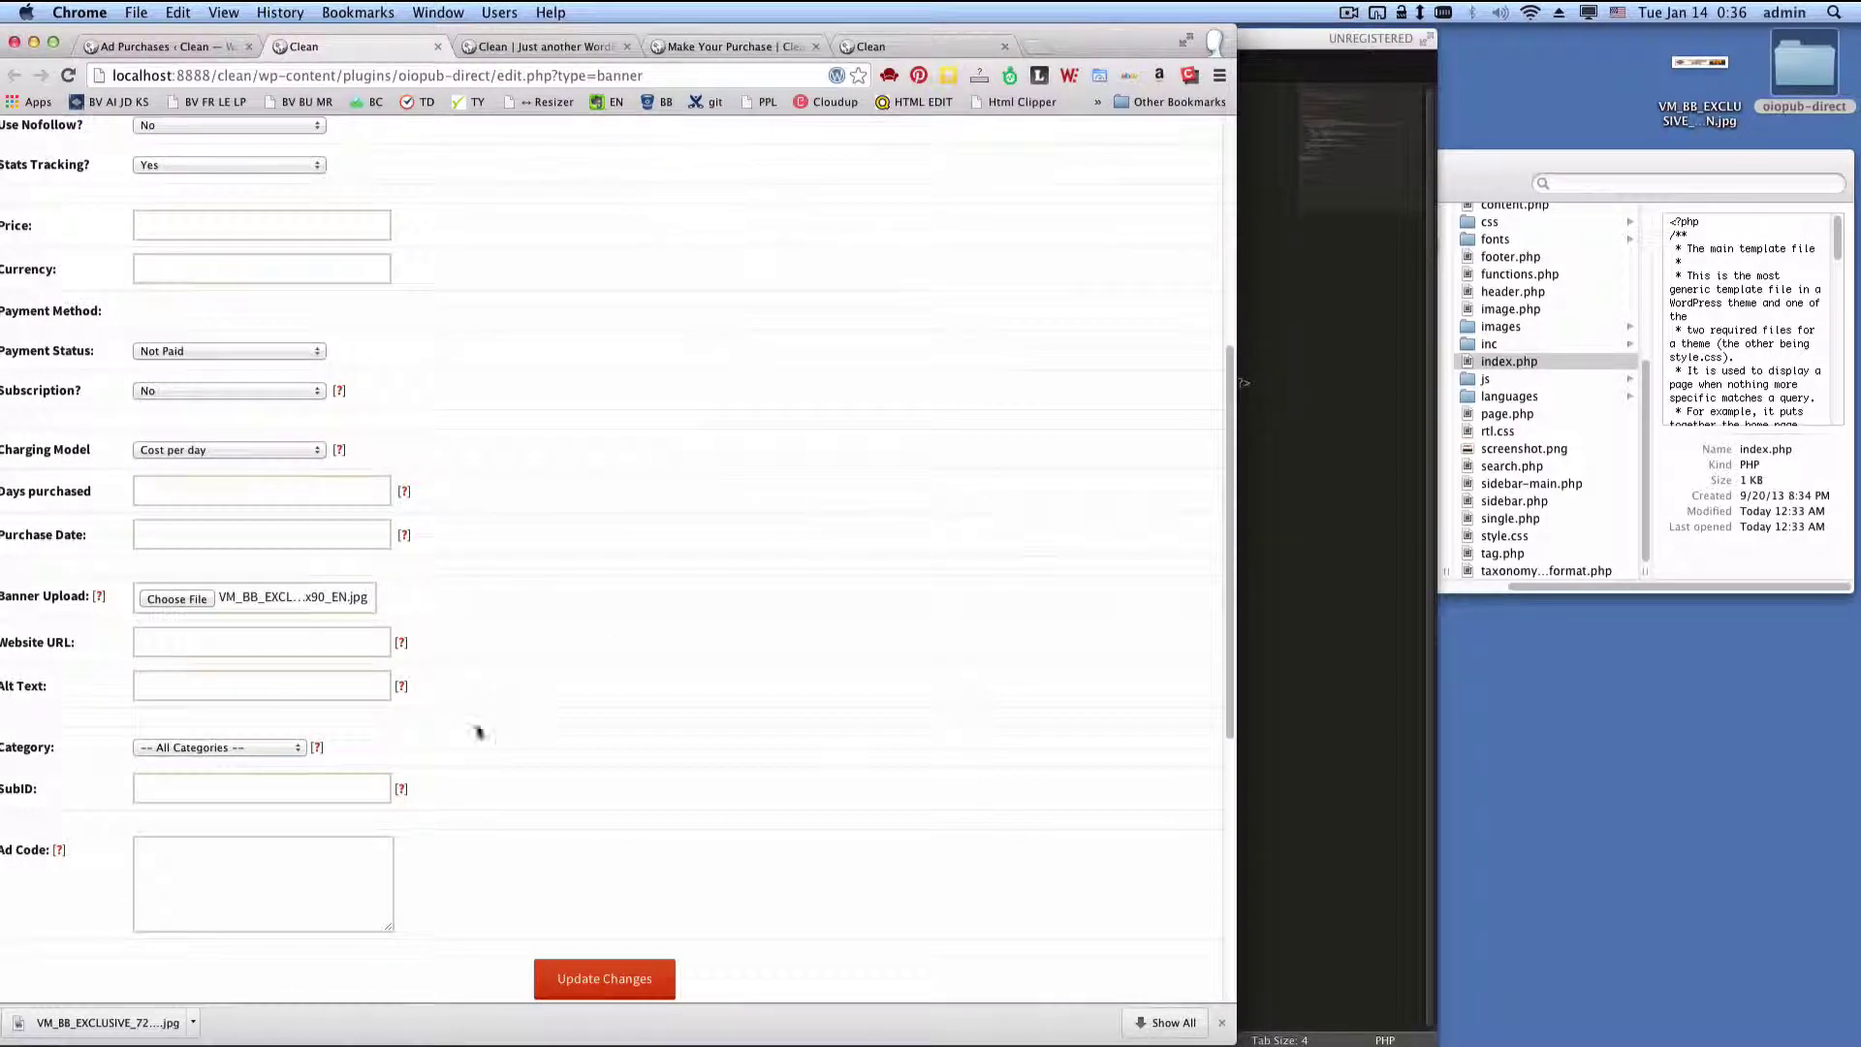
Set the banner purchase's payment status to Paid and submit the changes
click(308, 353)
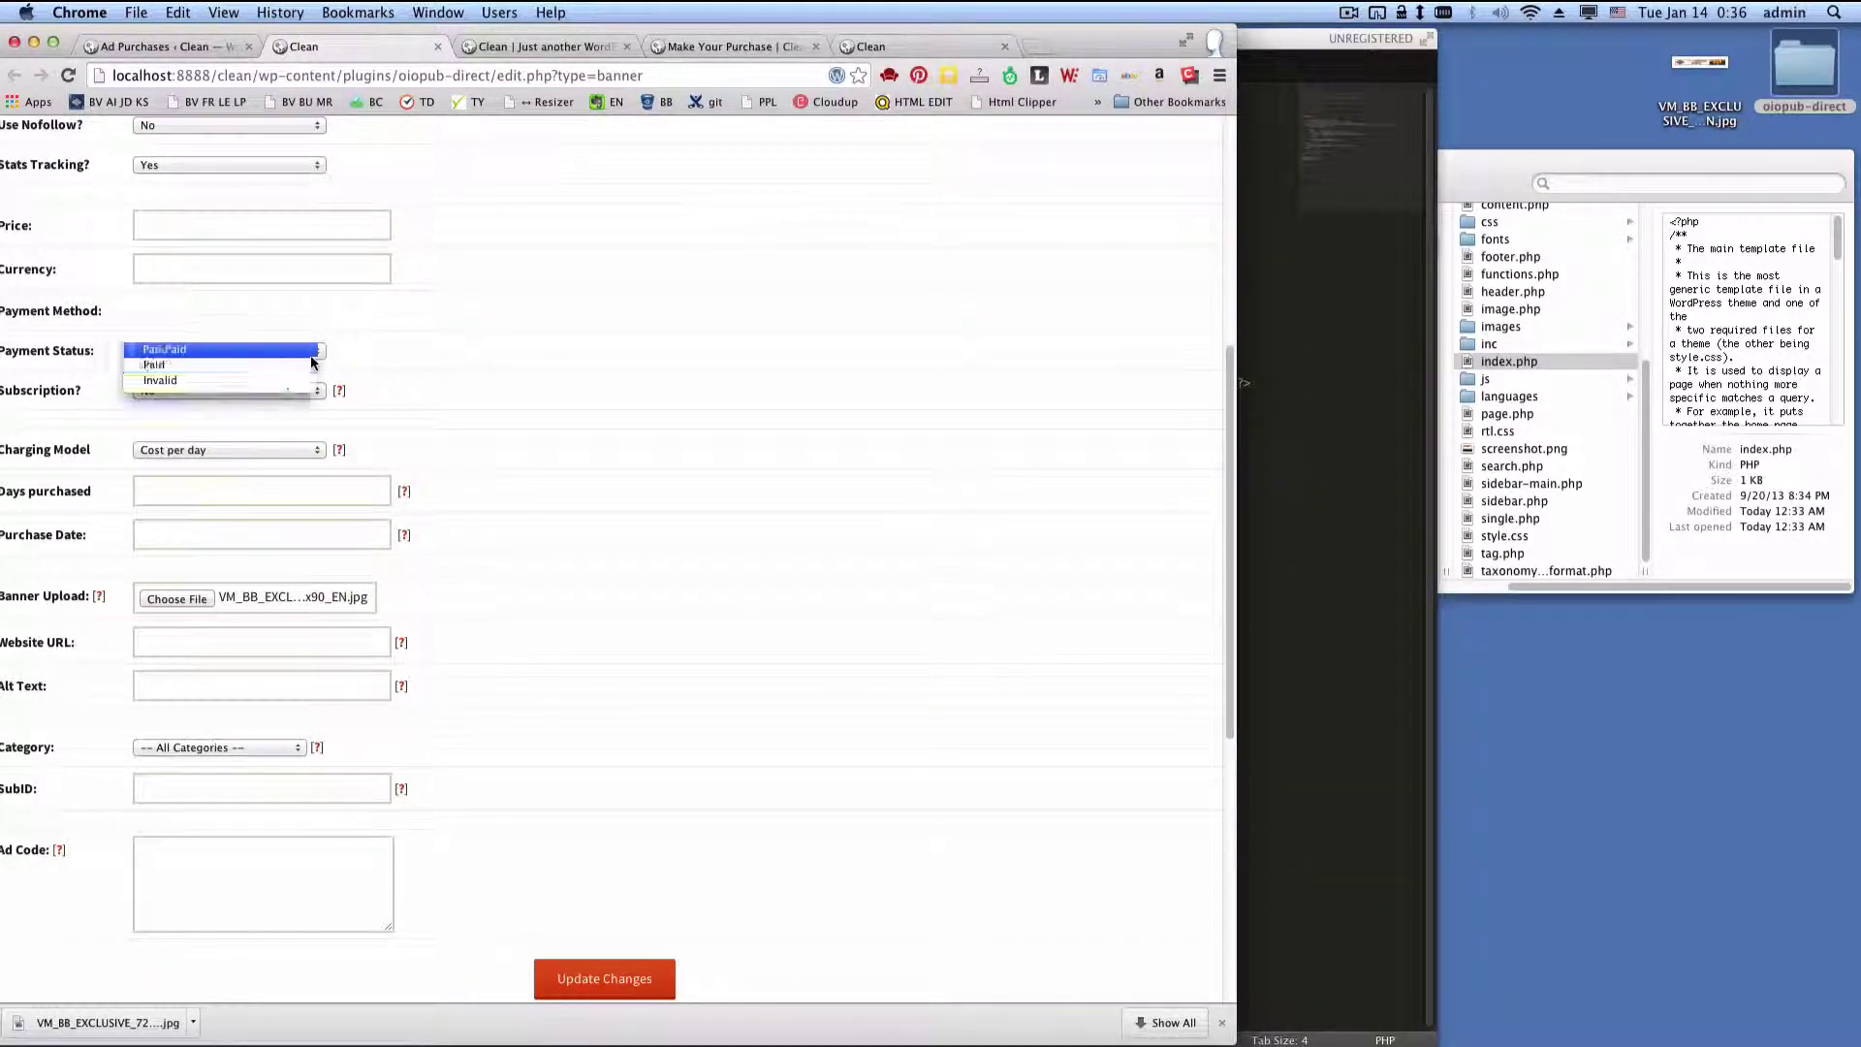
click(275, 372)
scroll(283, 804, down, 3)
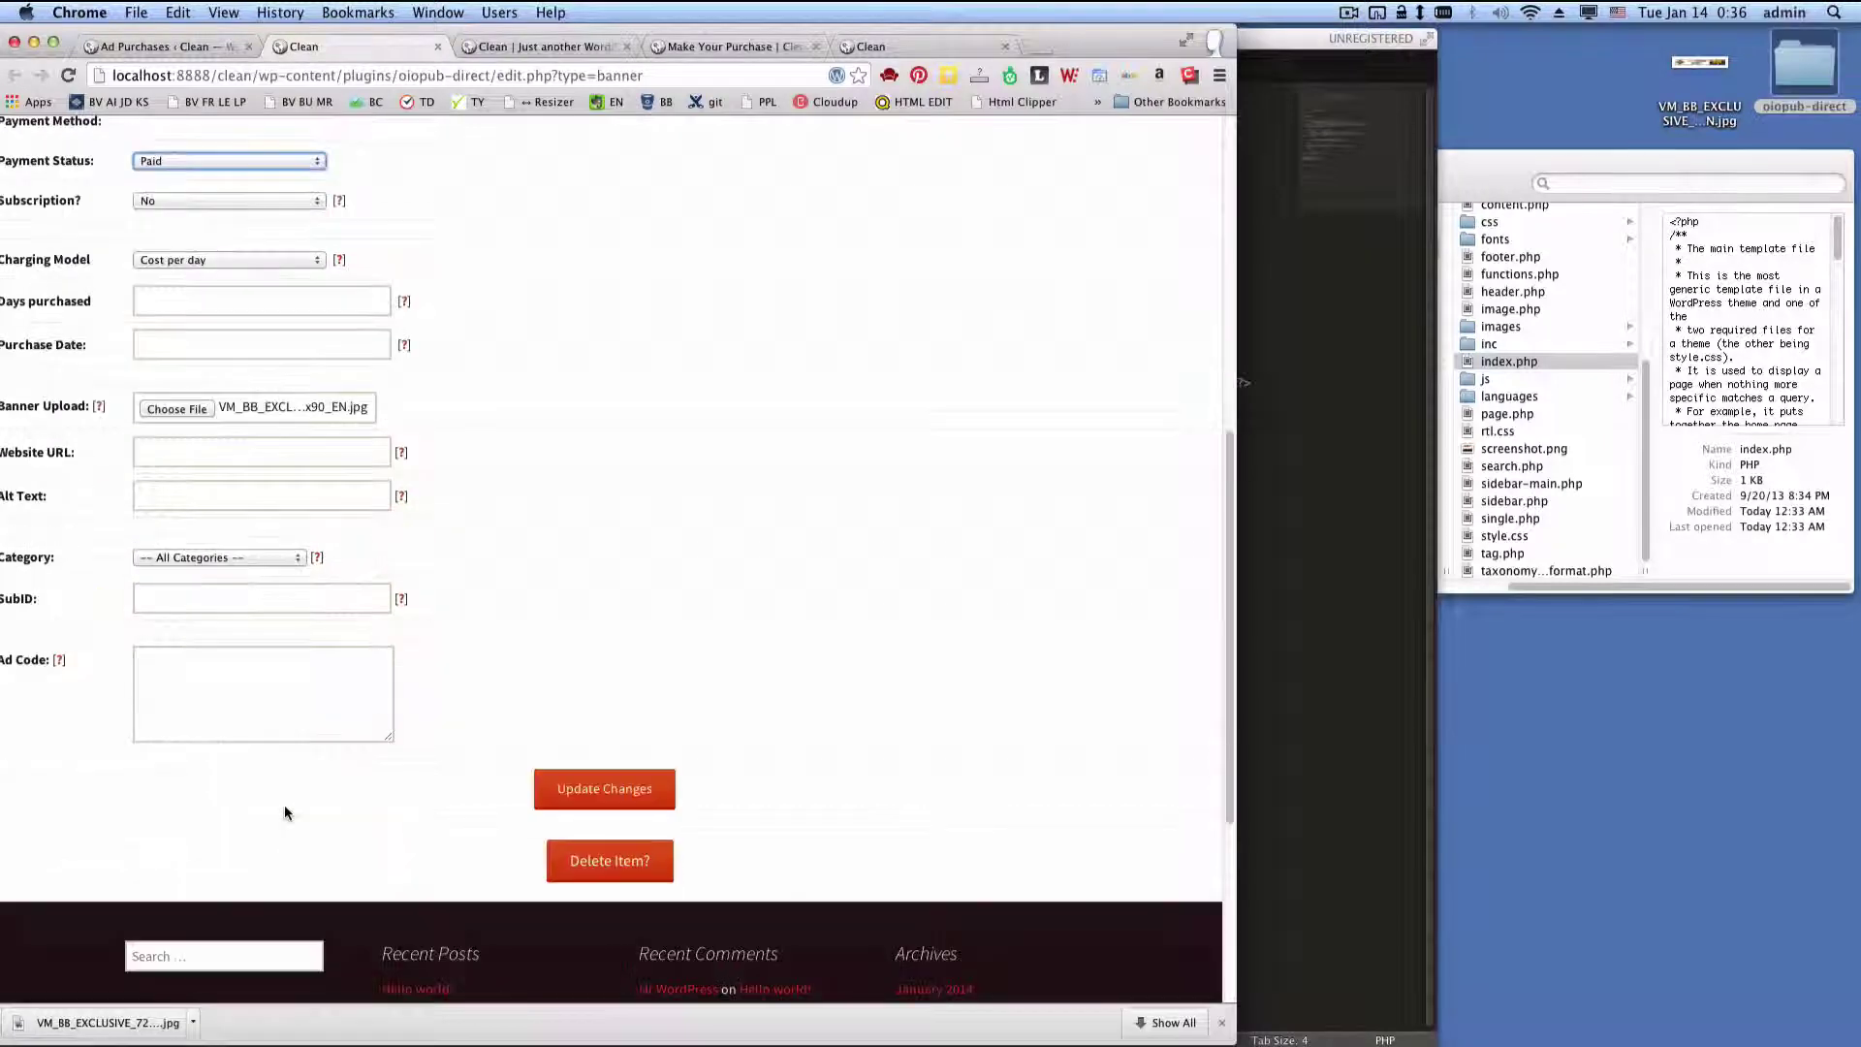
scroll(248, 766, up, 10)
scroll(270, 761, down, 8)
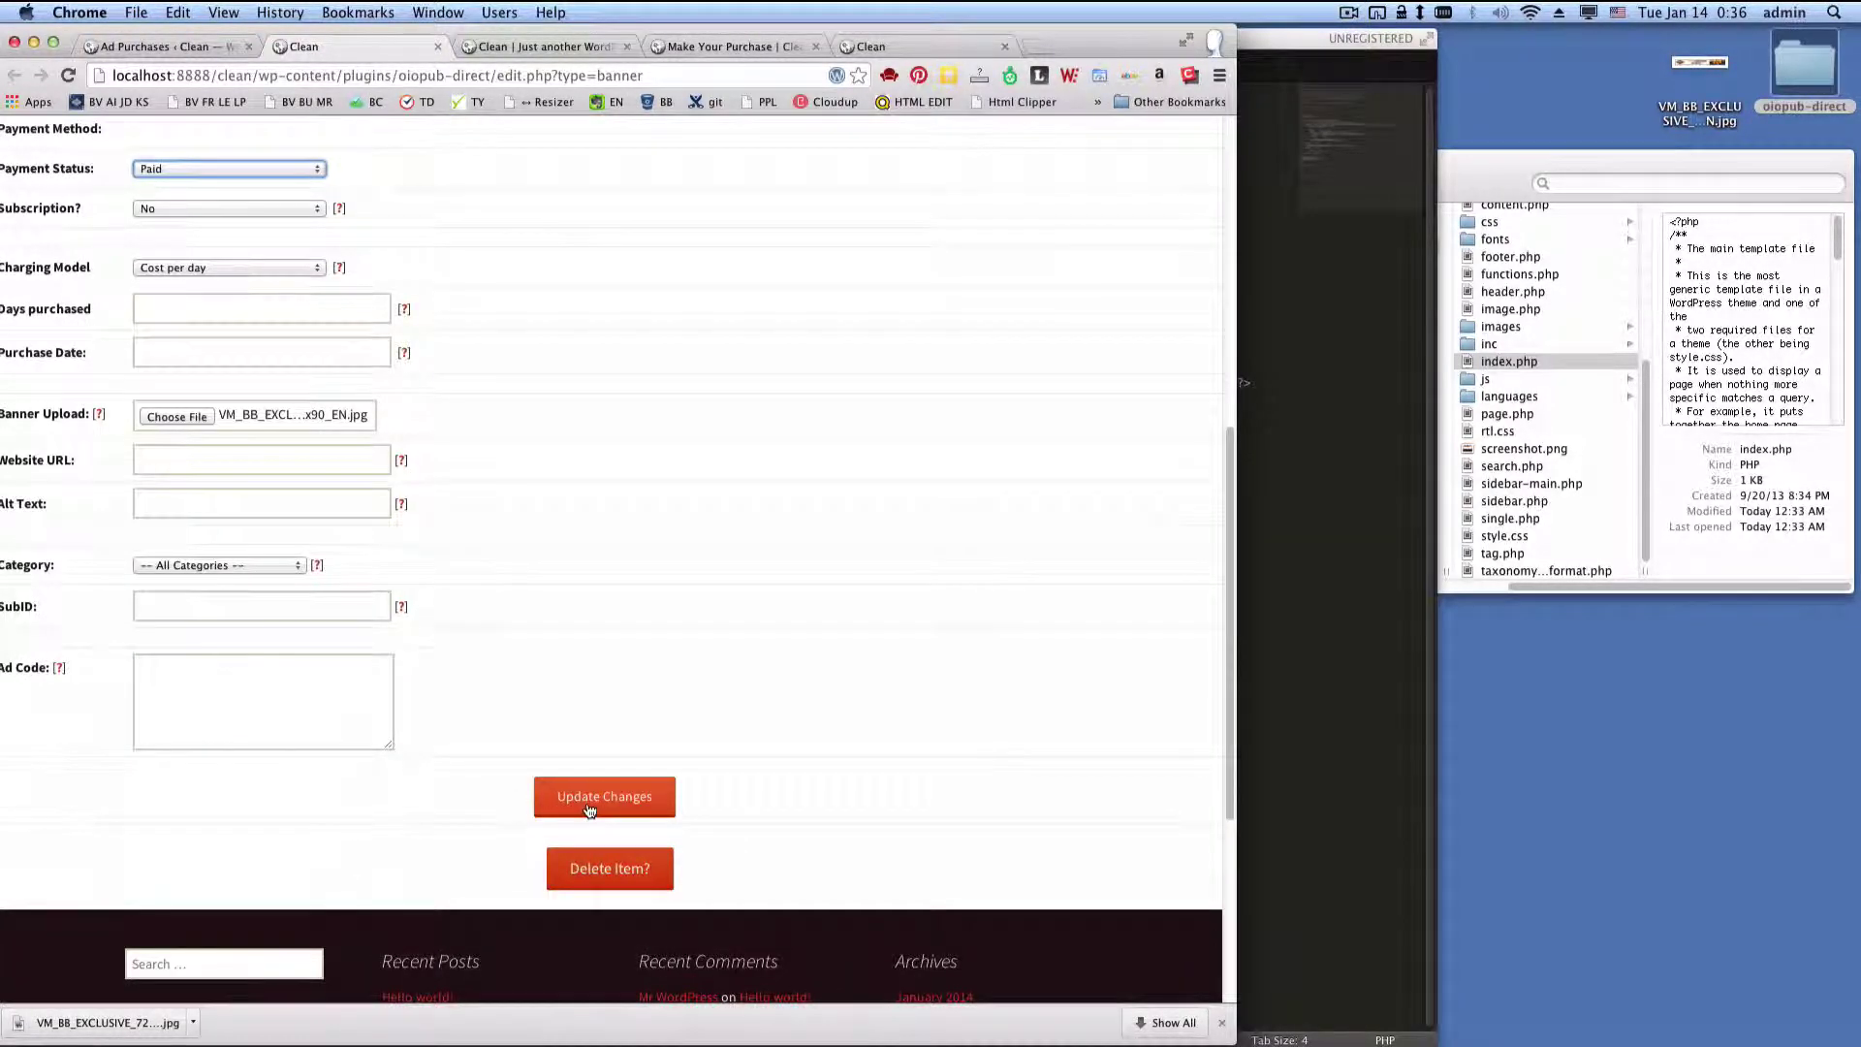
click(593, 812)
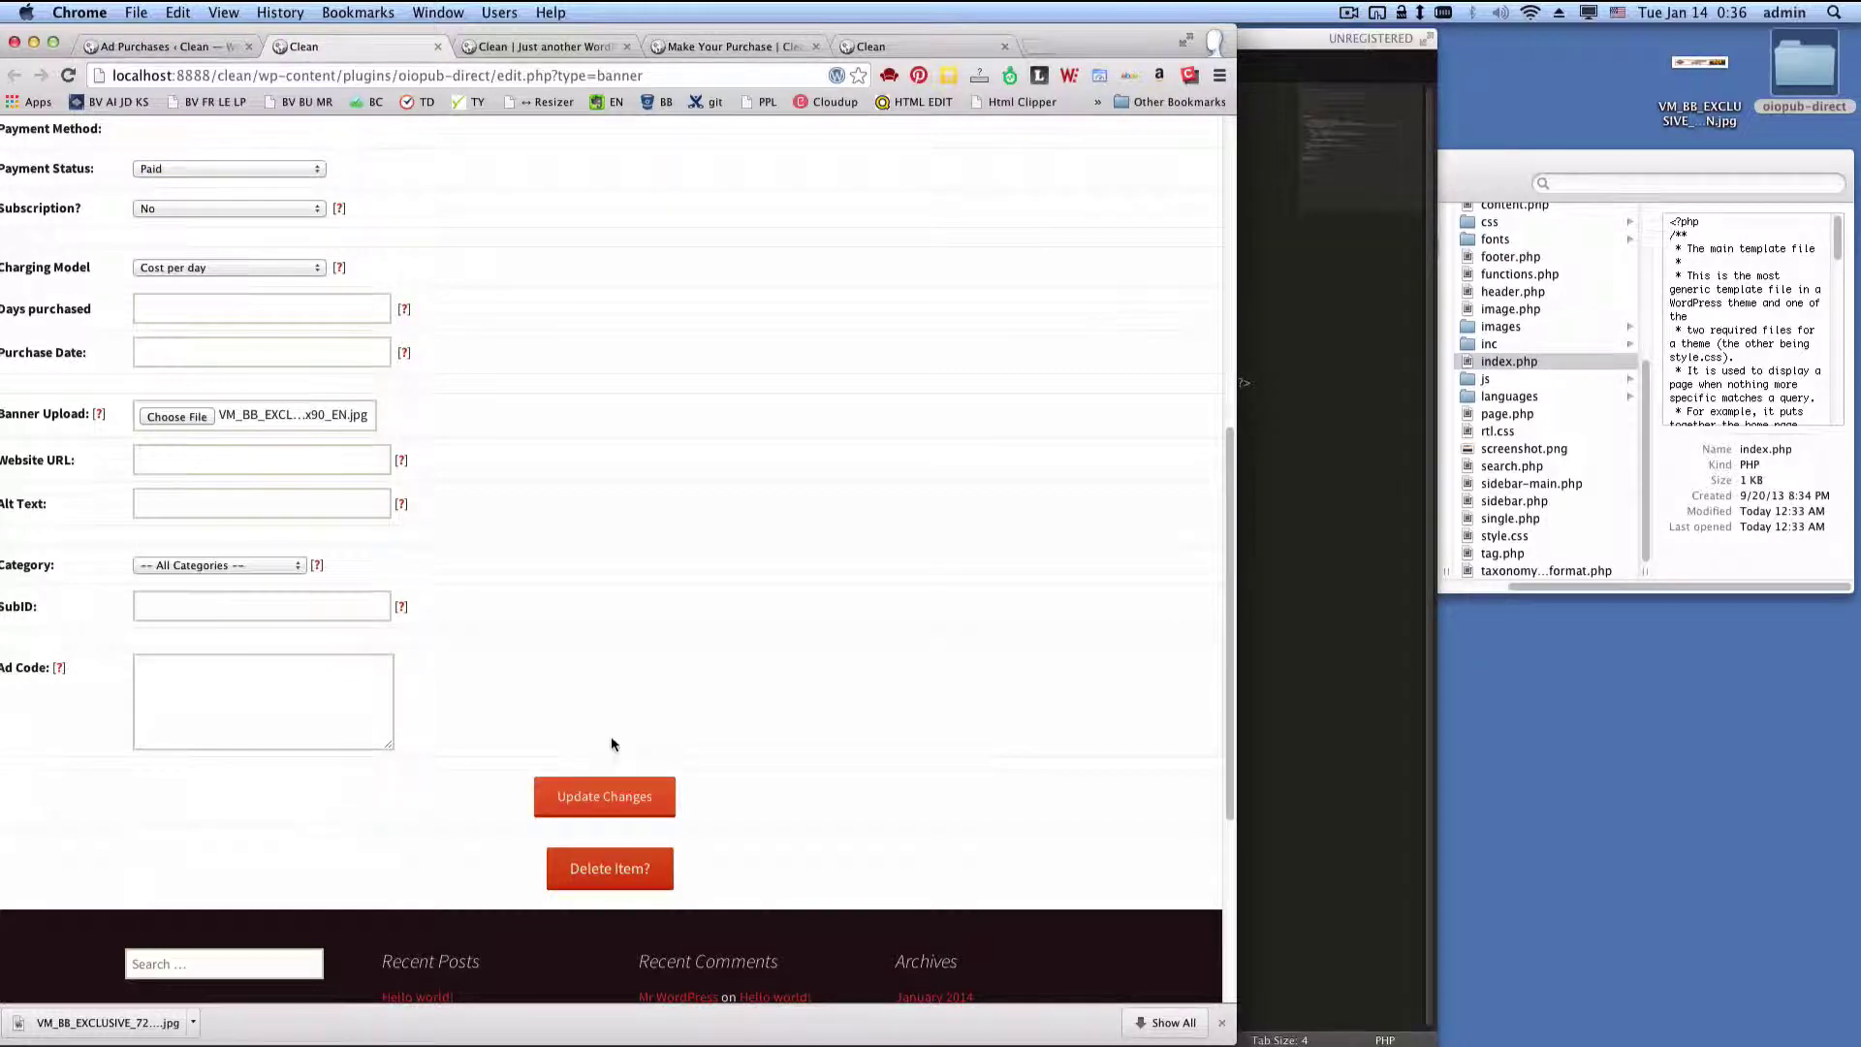
Open the Banner Ads list under Ad Purchases and reload it to check for the new purchase
click(160, 46)
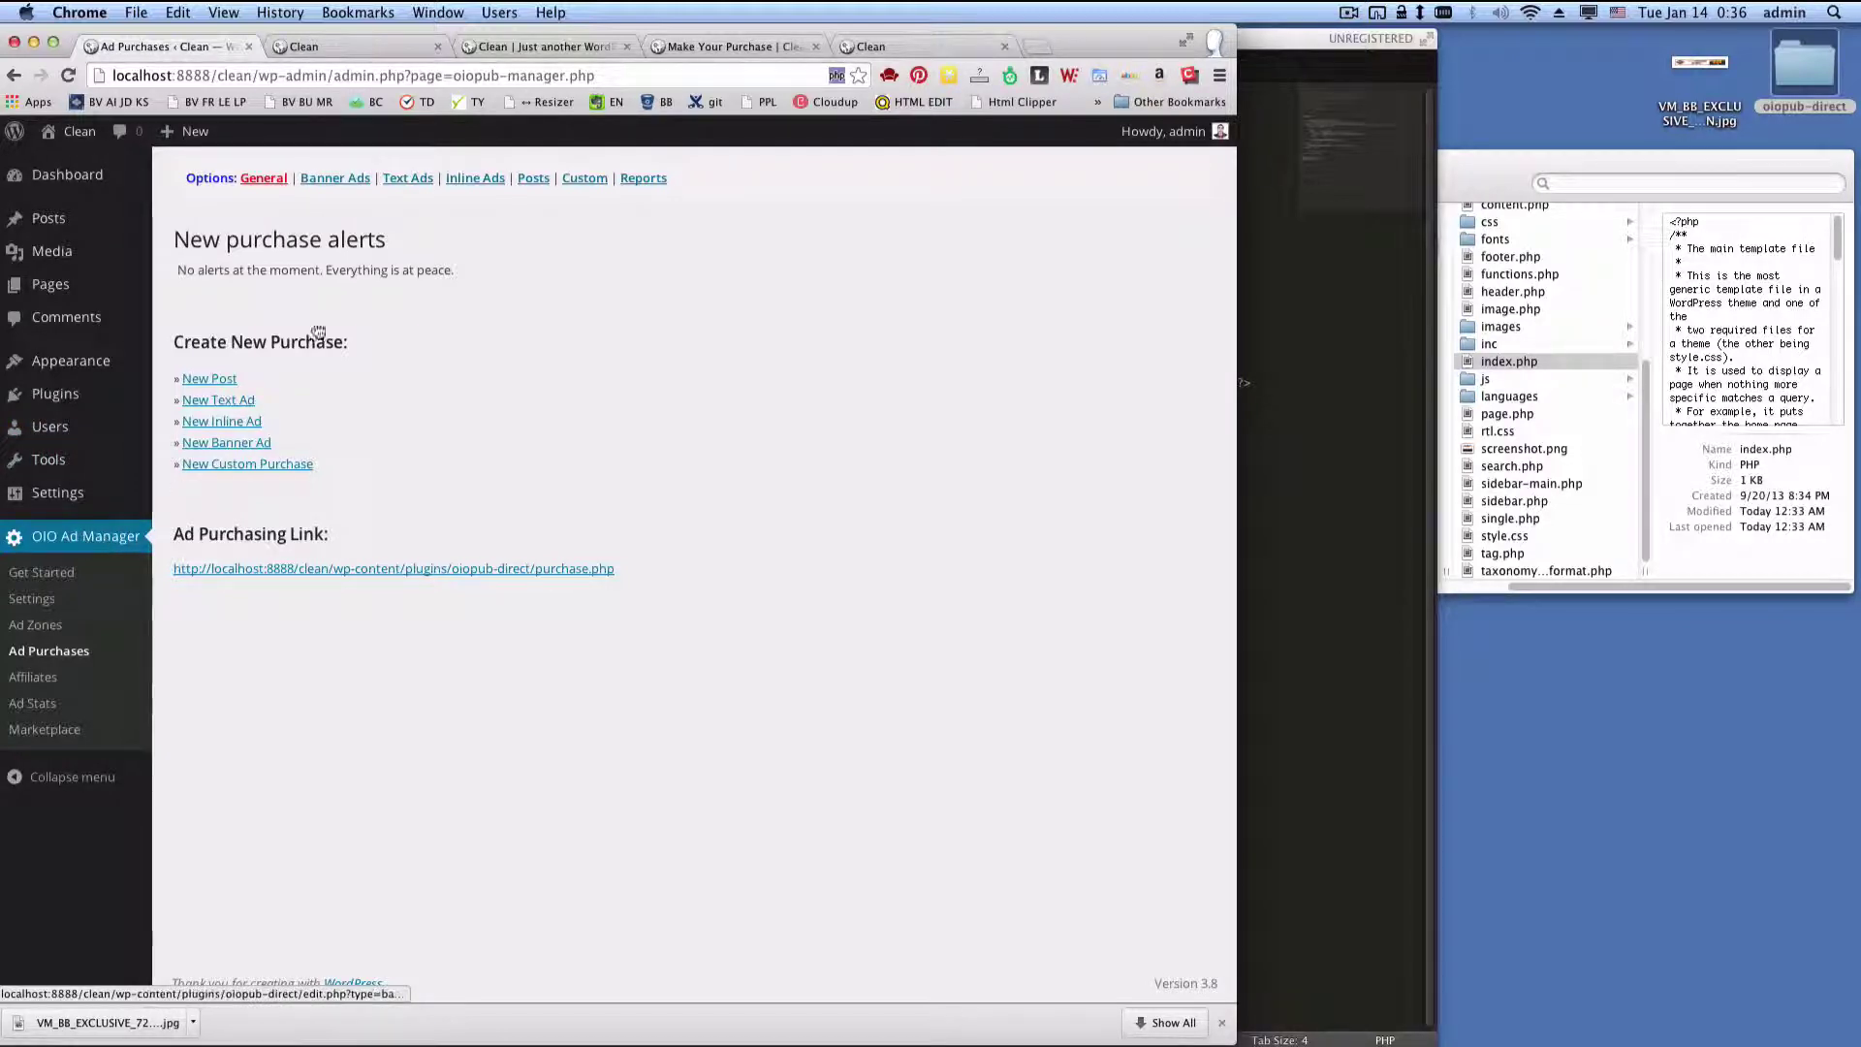
click(339, 178)
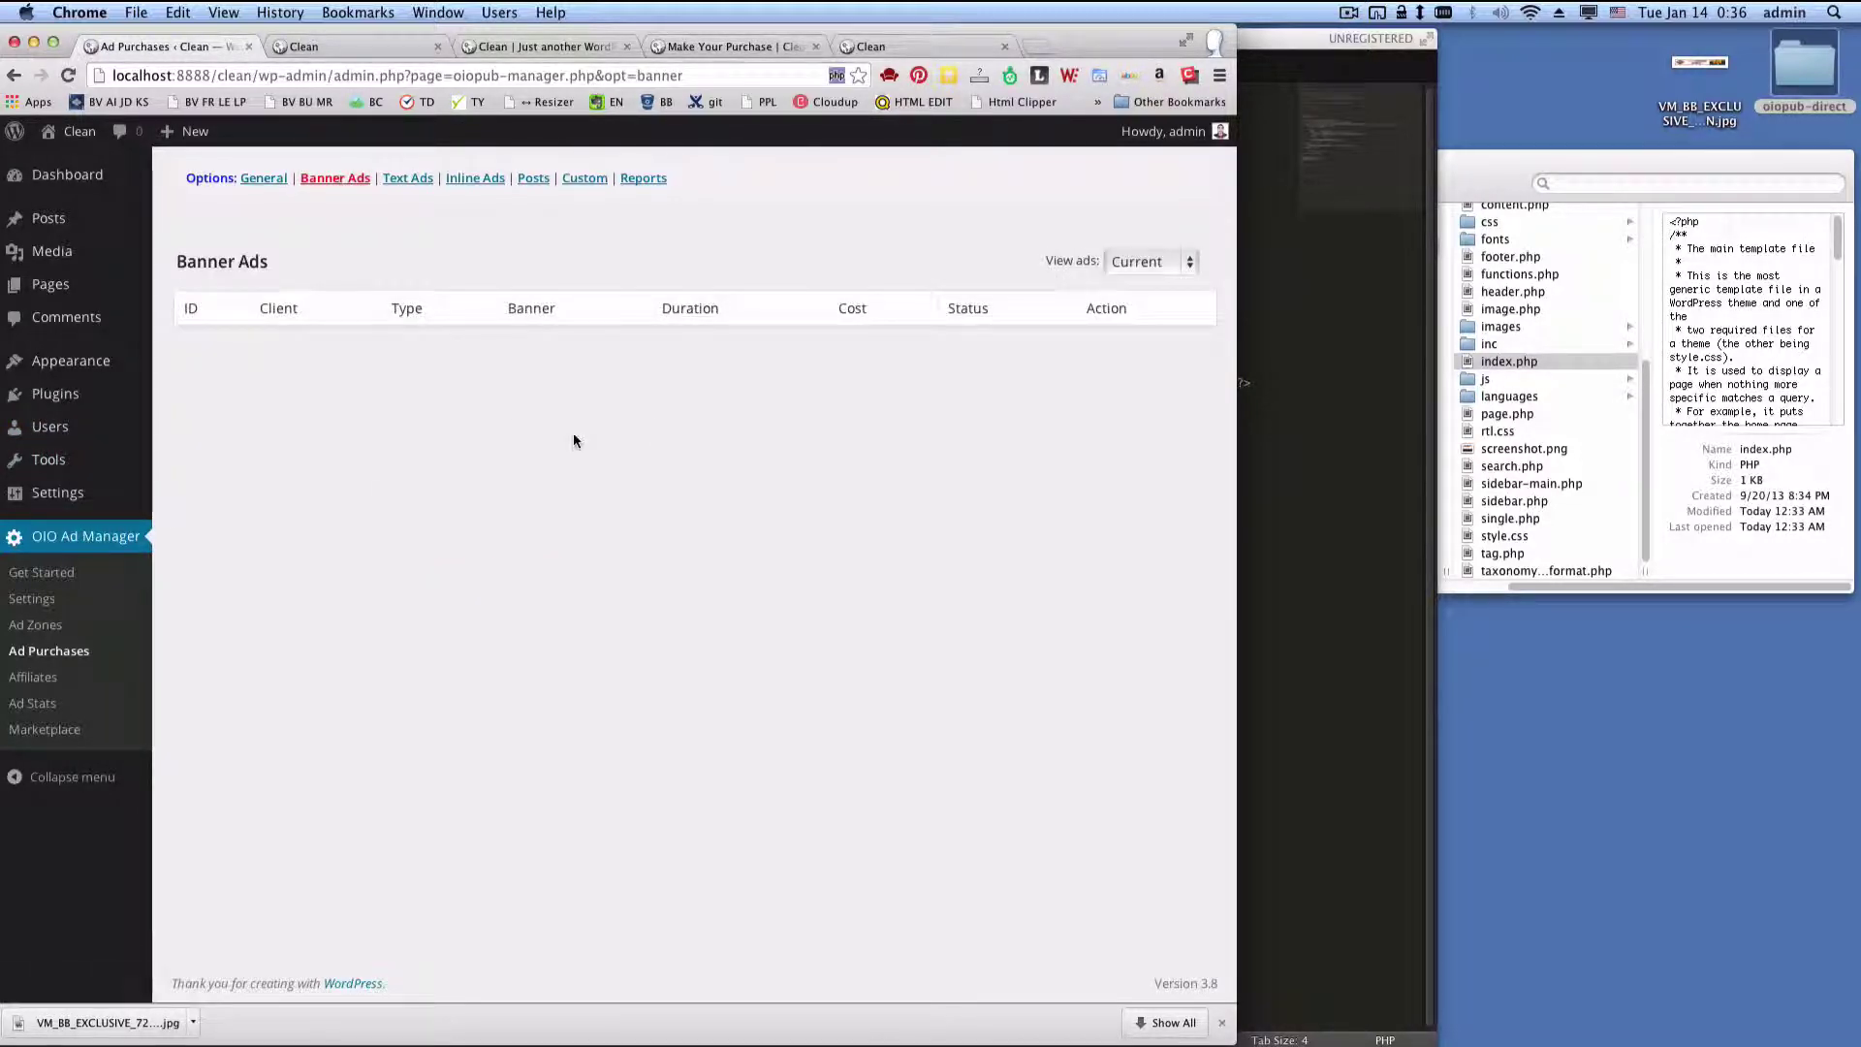
key(super+r)
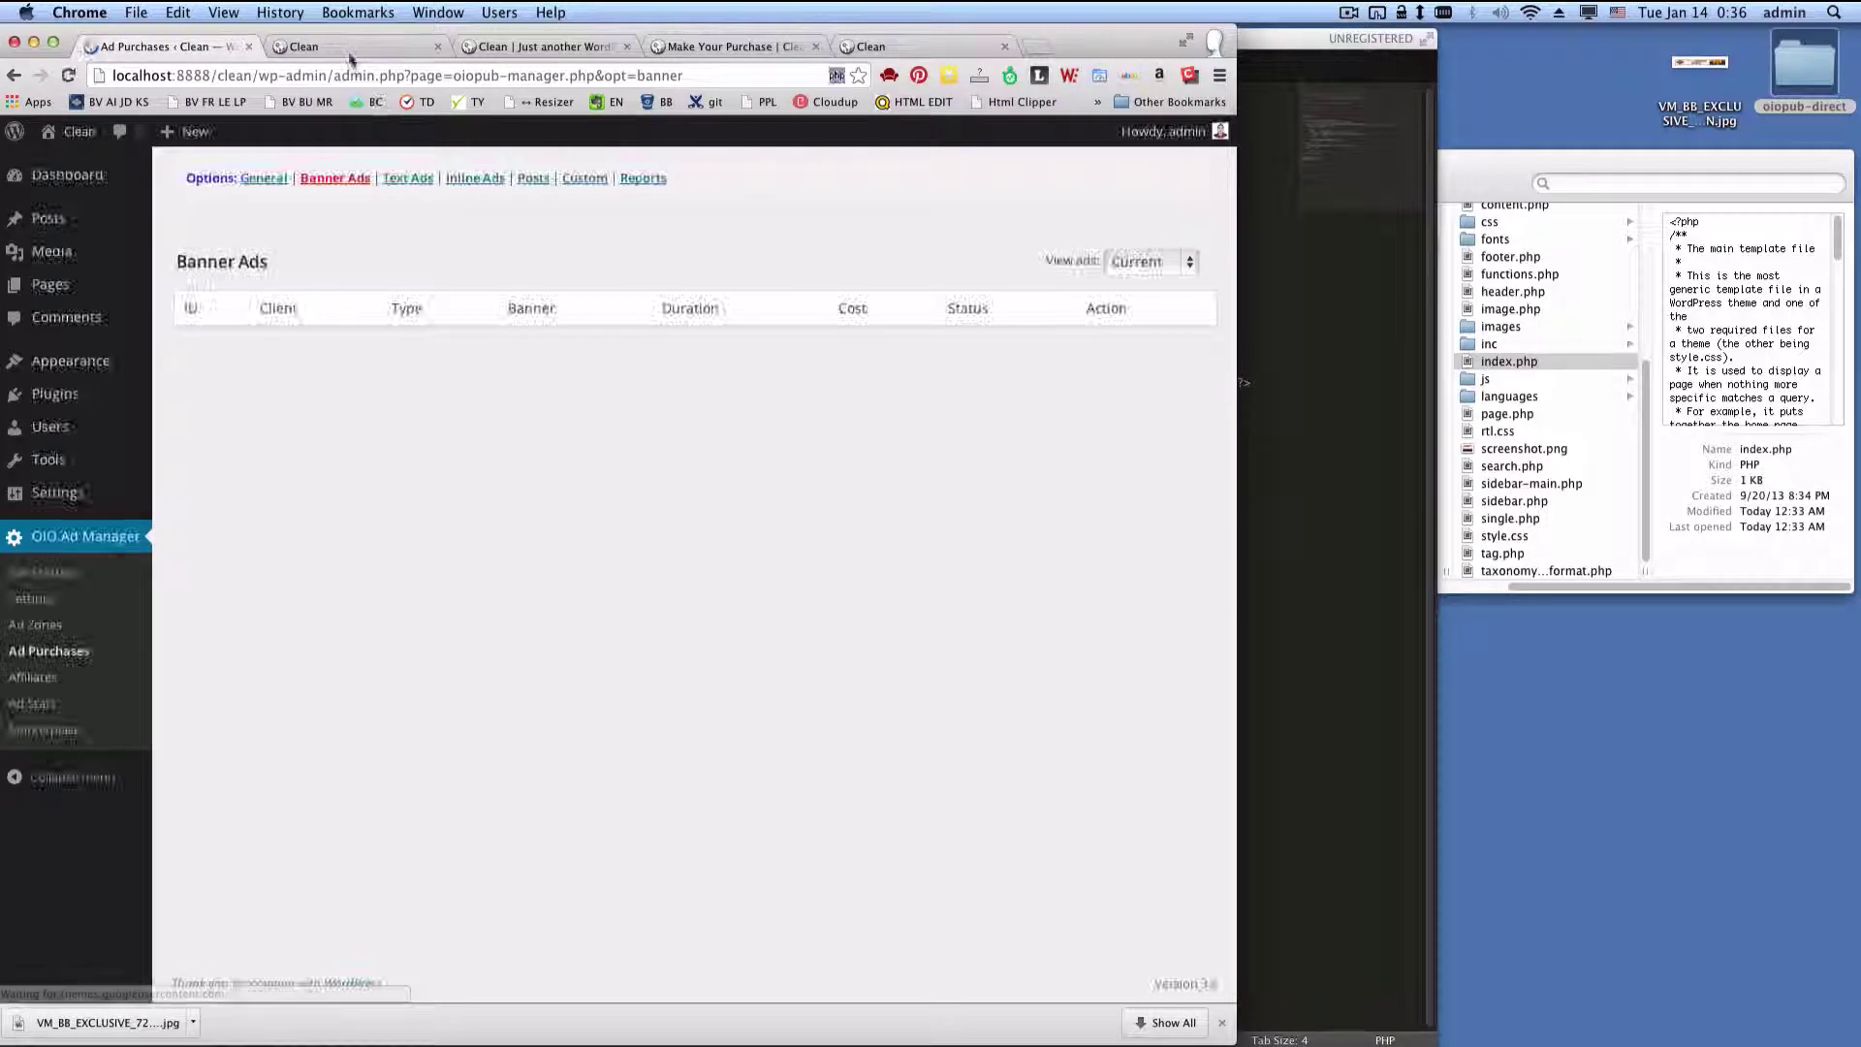
Go back to the banner purchase form and submit its changes again
click(347, 50)
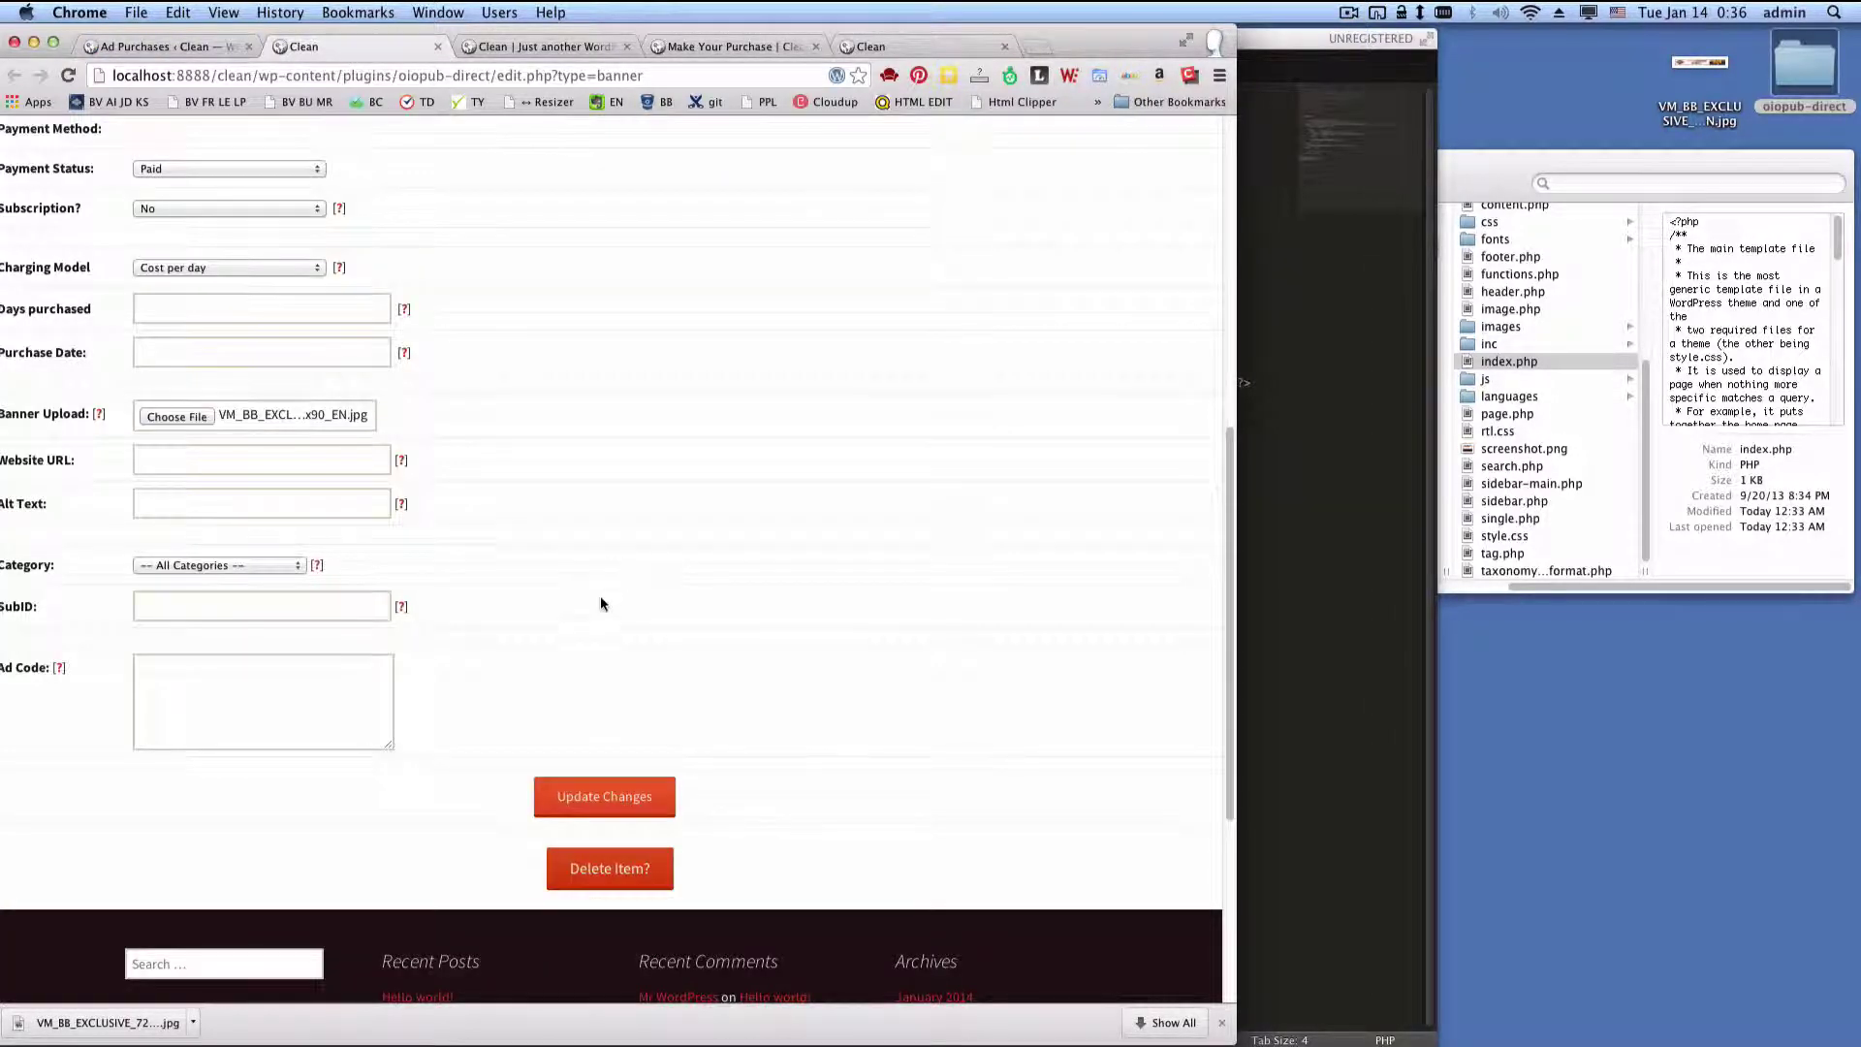
click(601, 796)
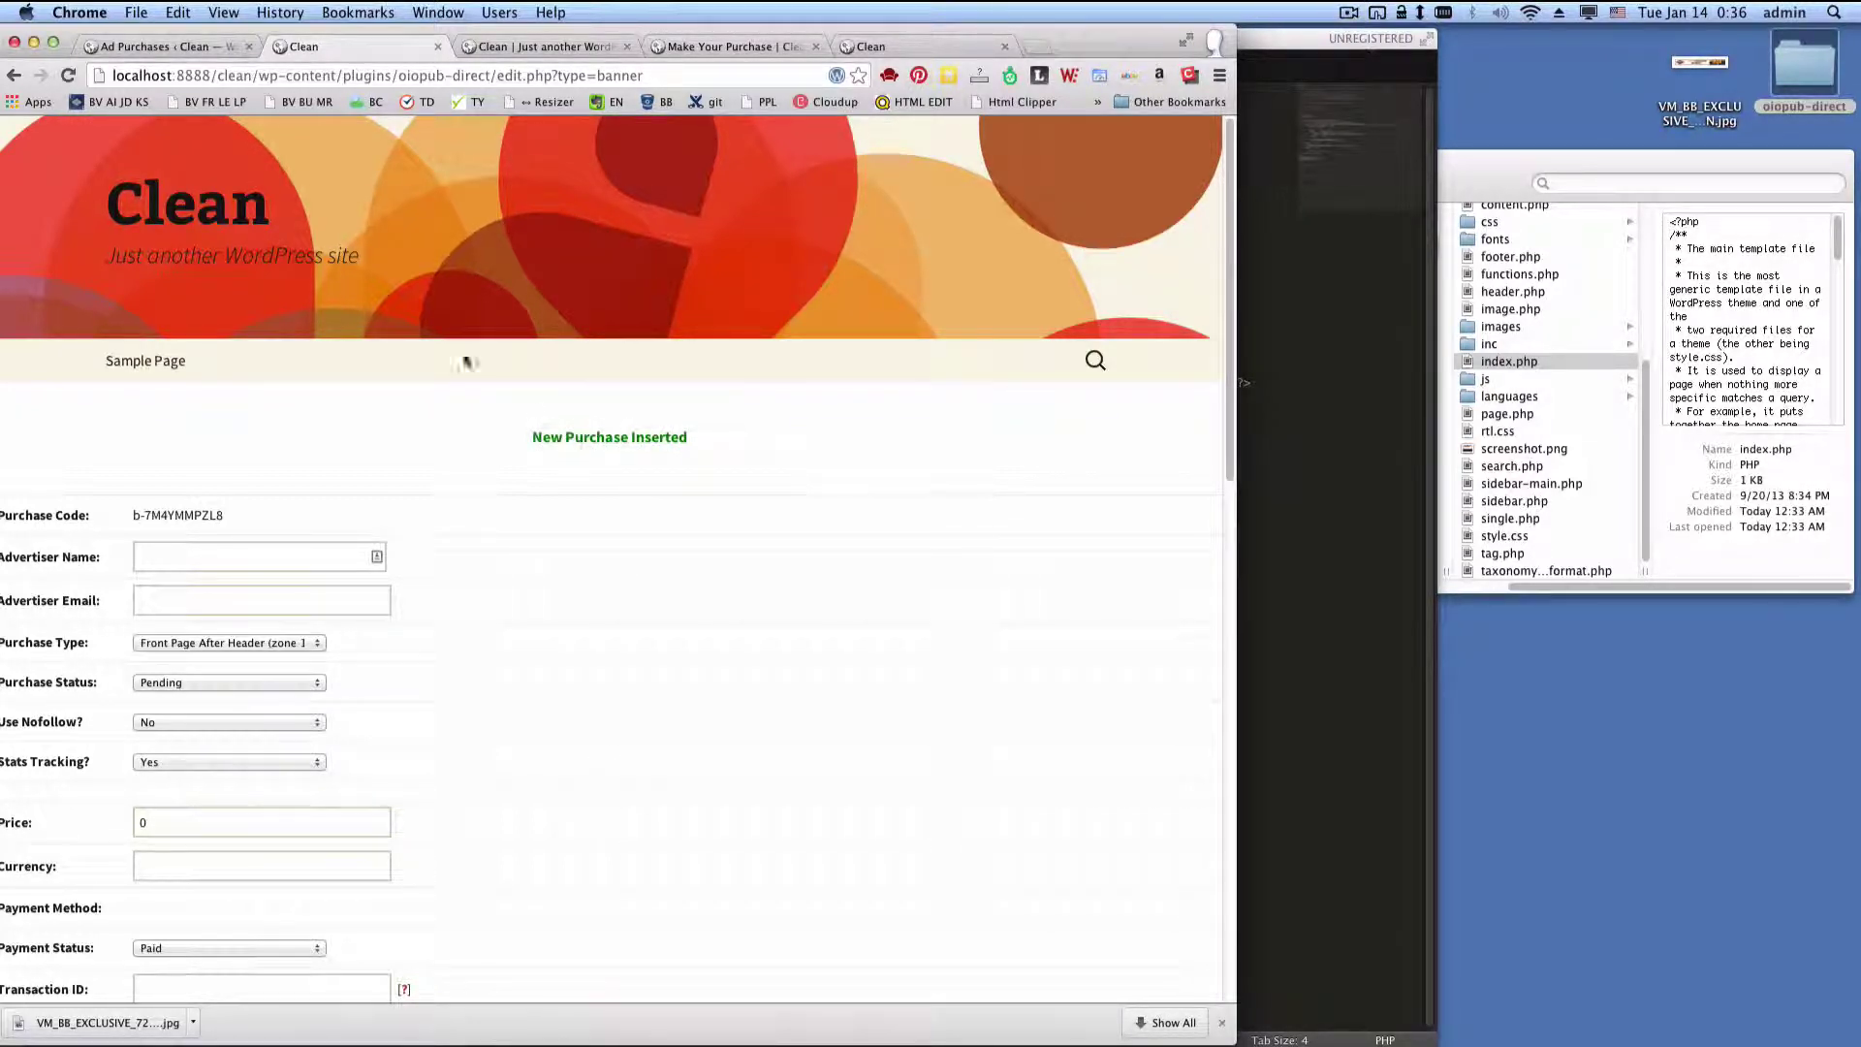
Reload the Banner Ads list and the site's front page to check the new banner's status and display
click(174, 48)
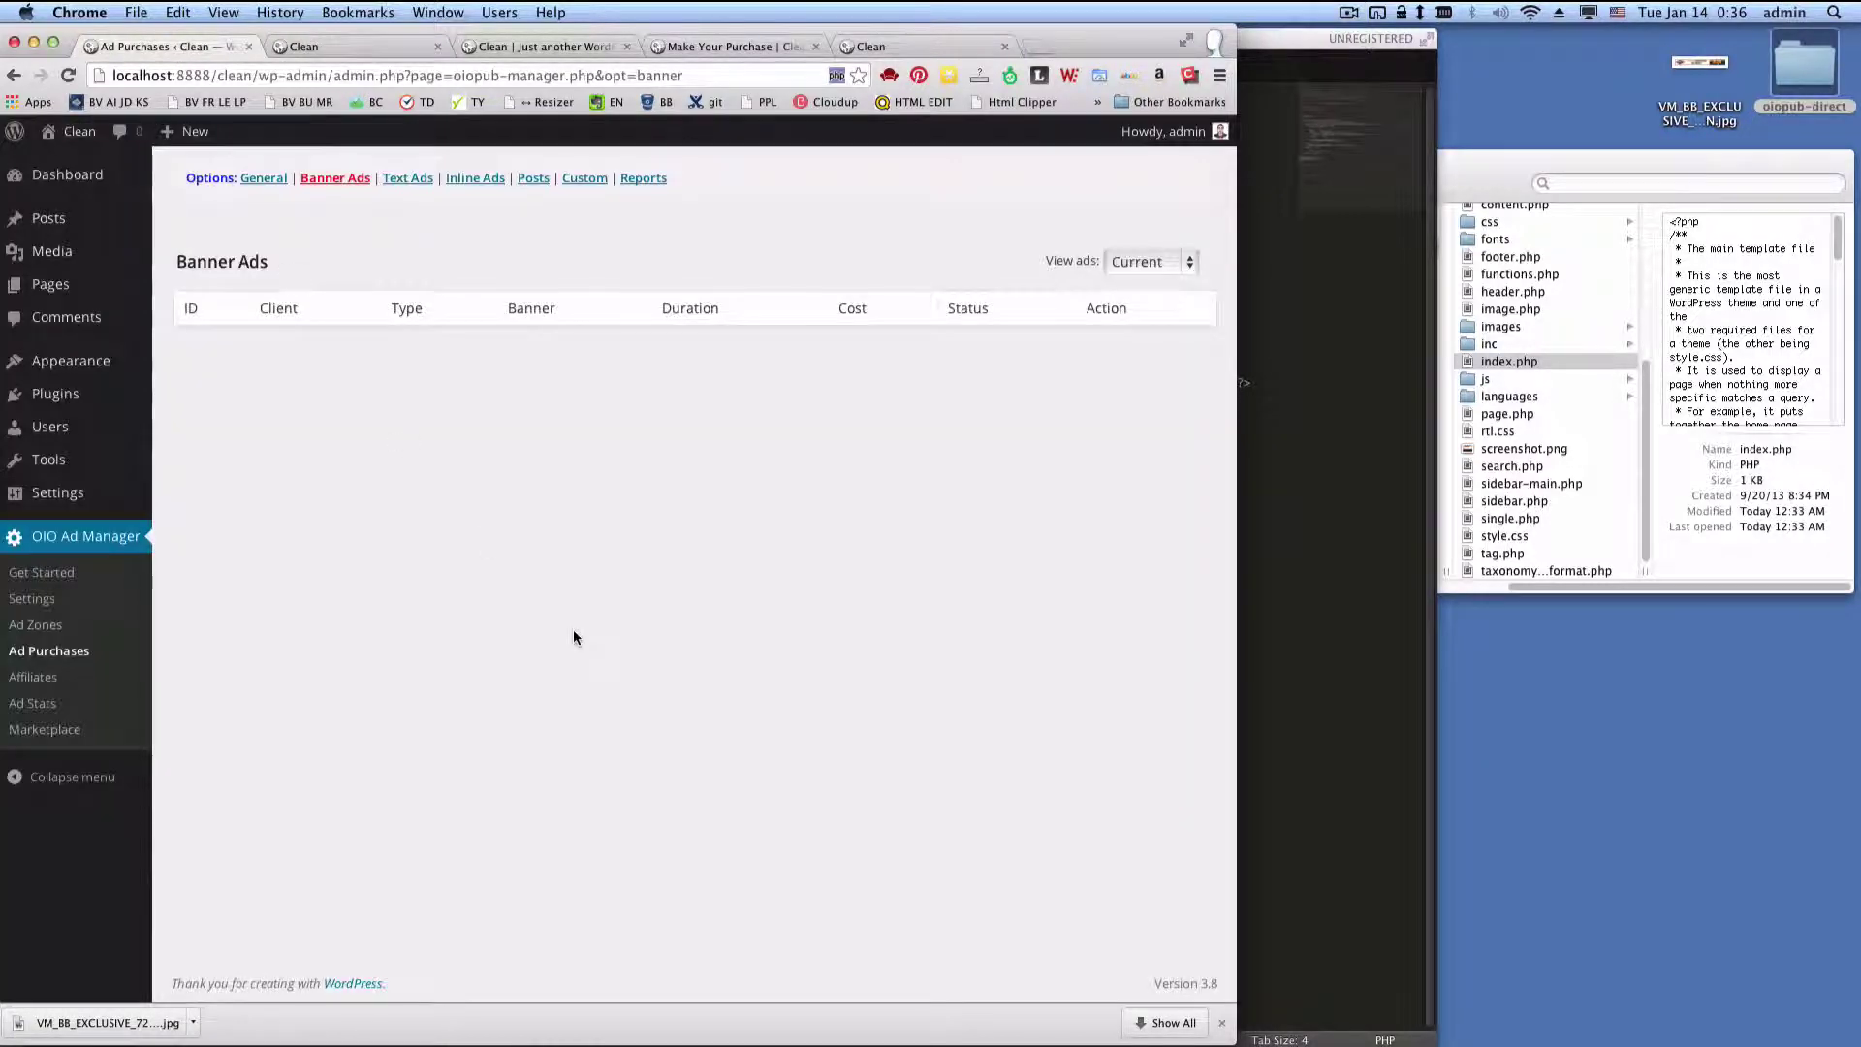
key(super+r)
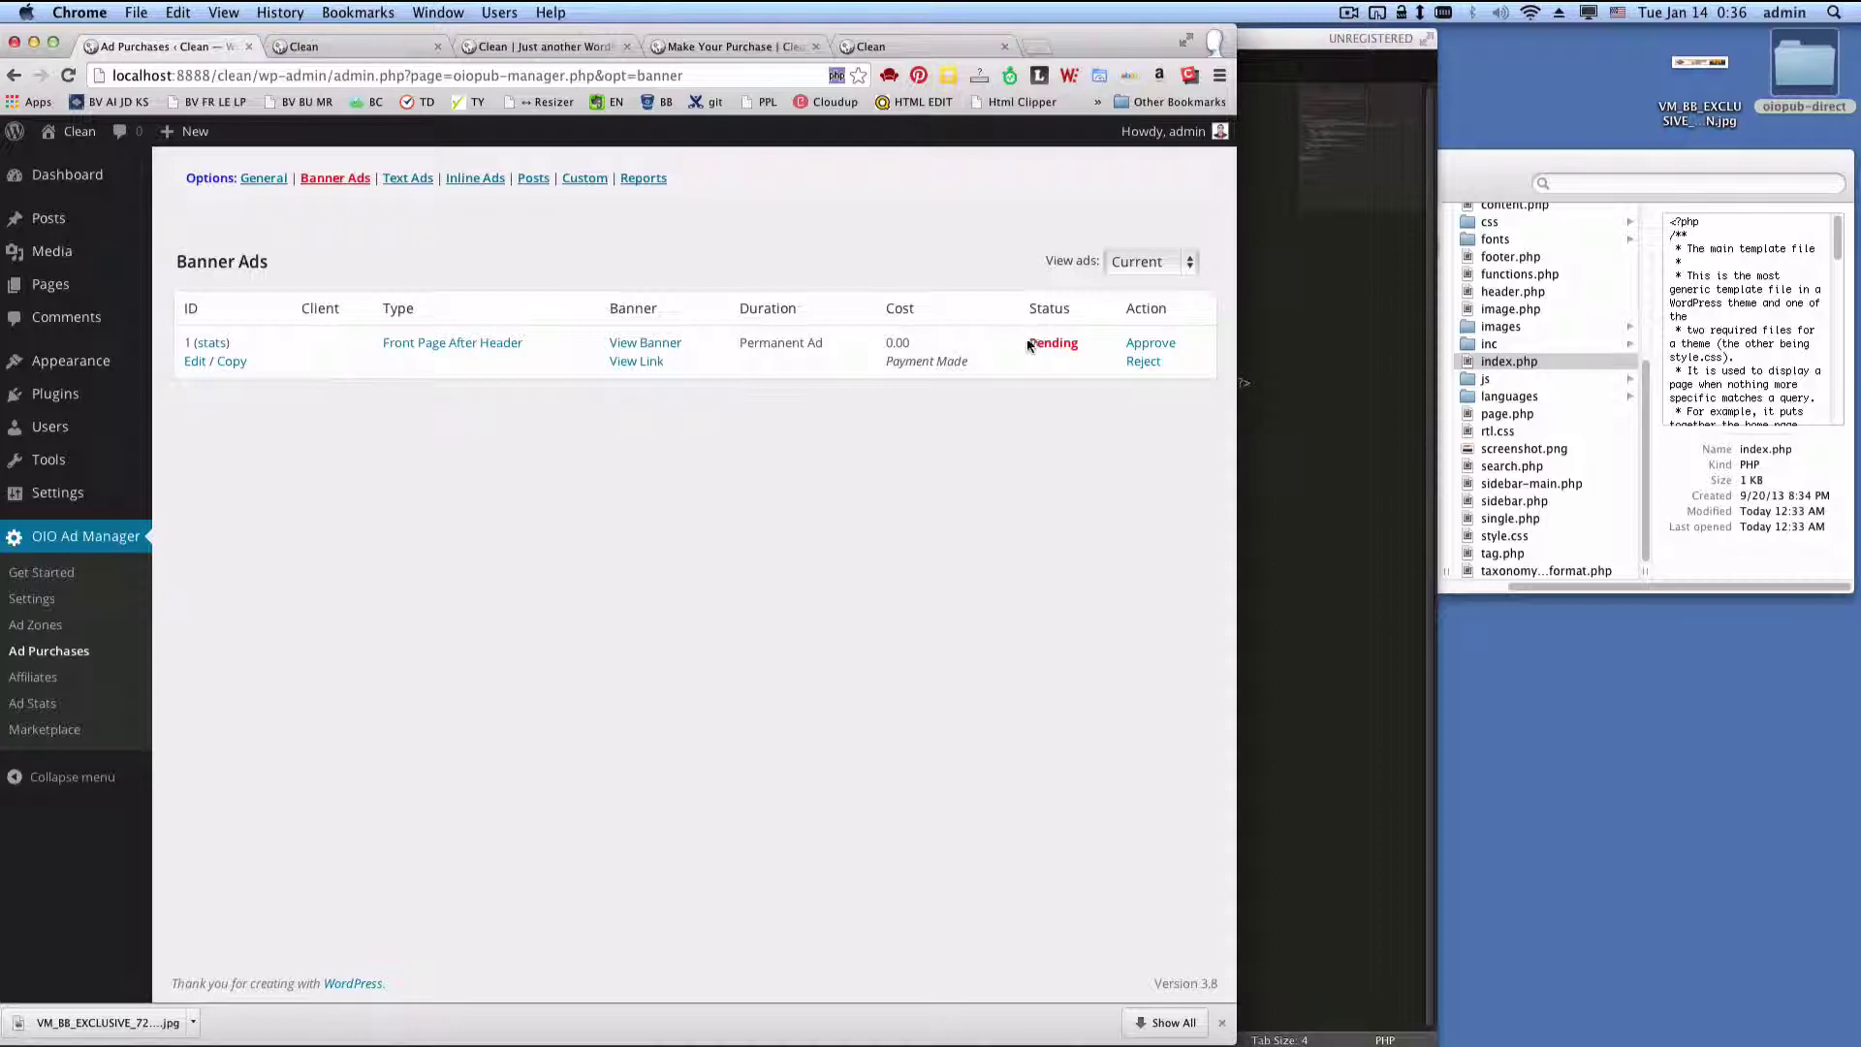
click(539, 47)
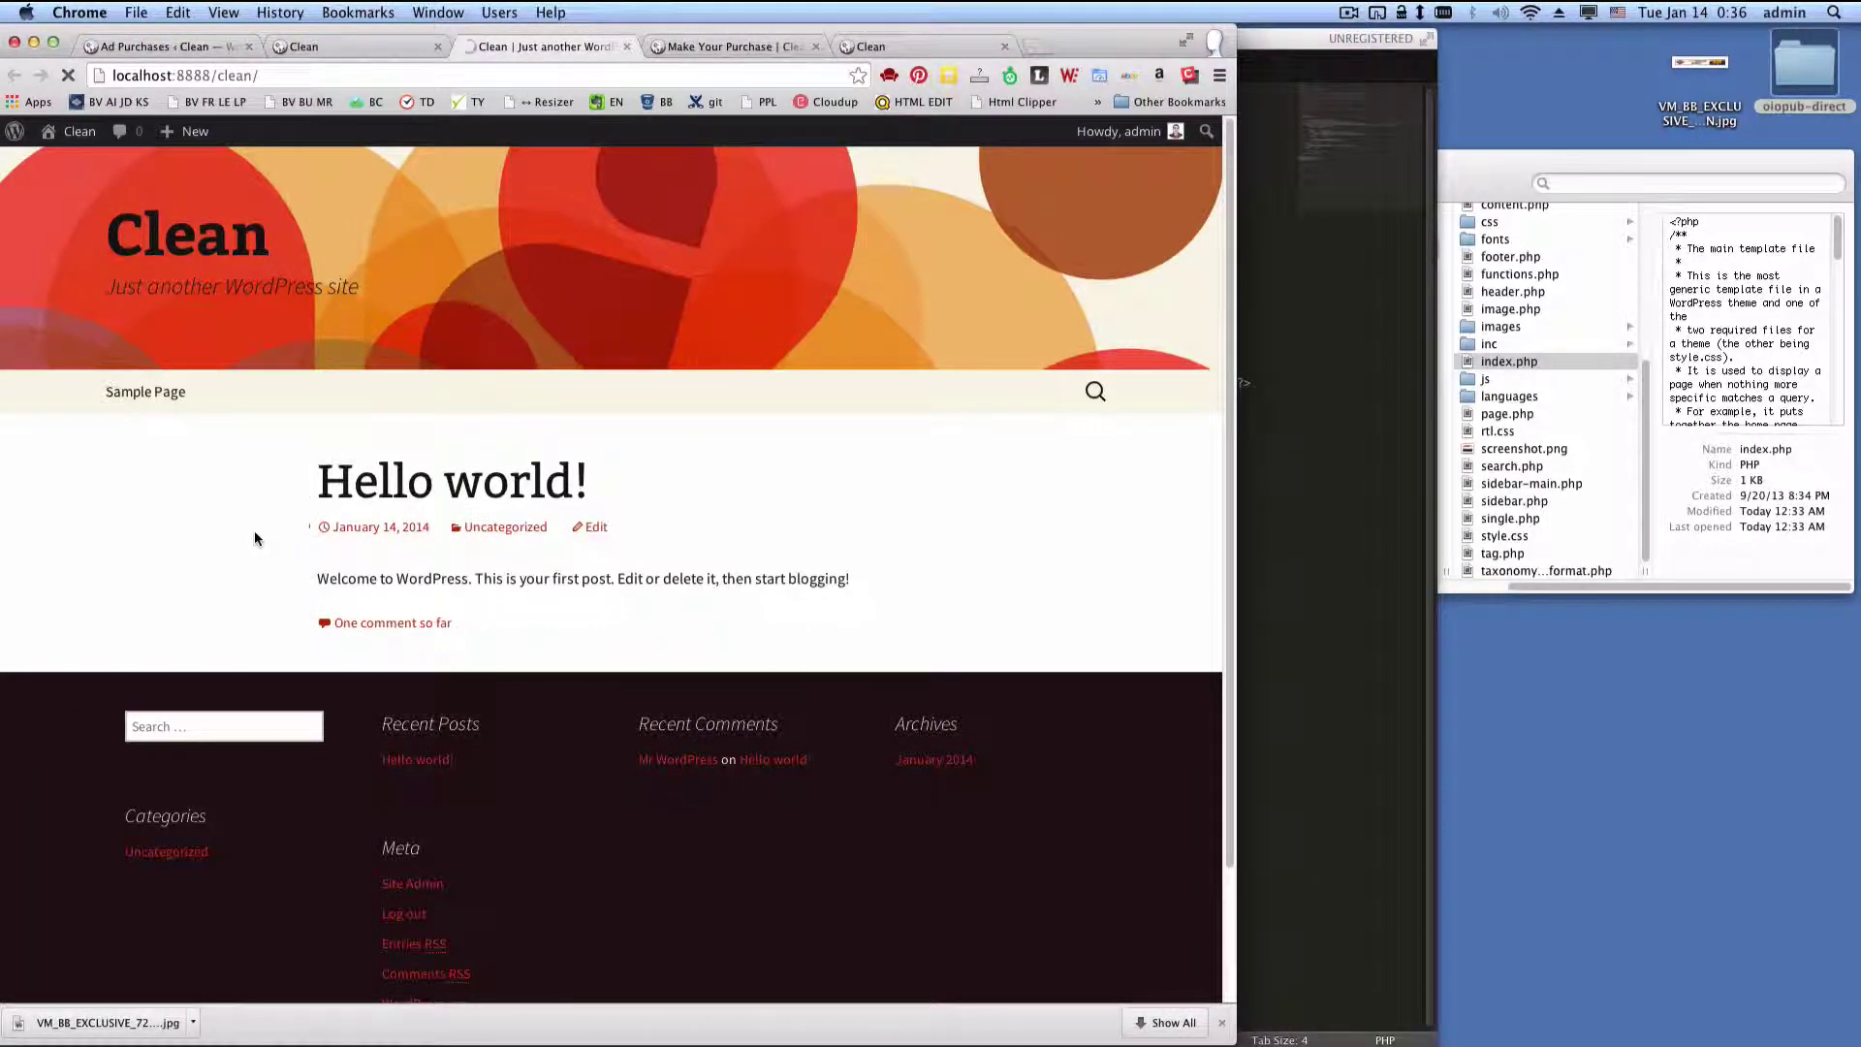
key(super+r)
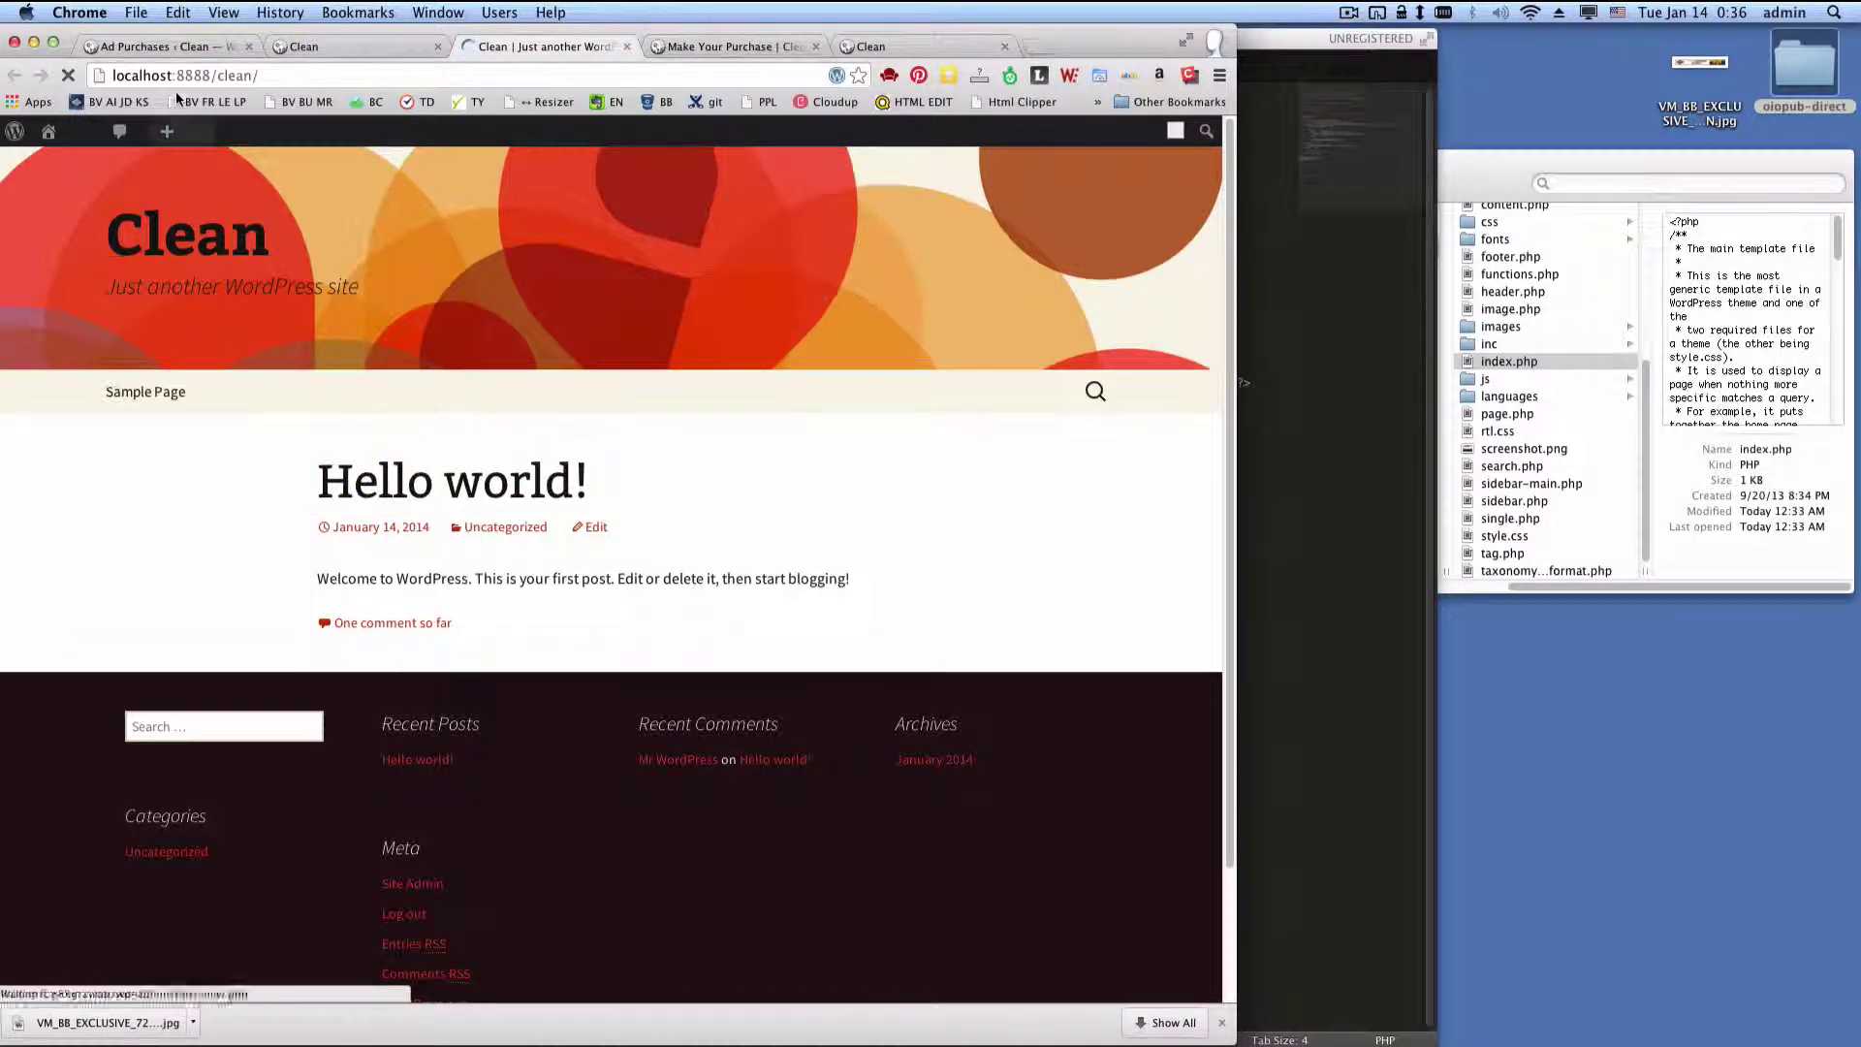
Approve the pending Front Page After Header banner ad and return to the front page
click(171, 51)
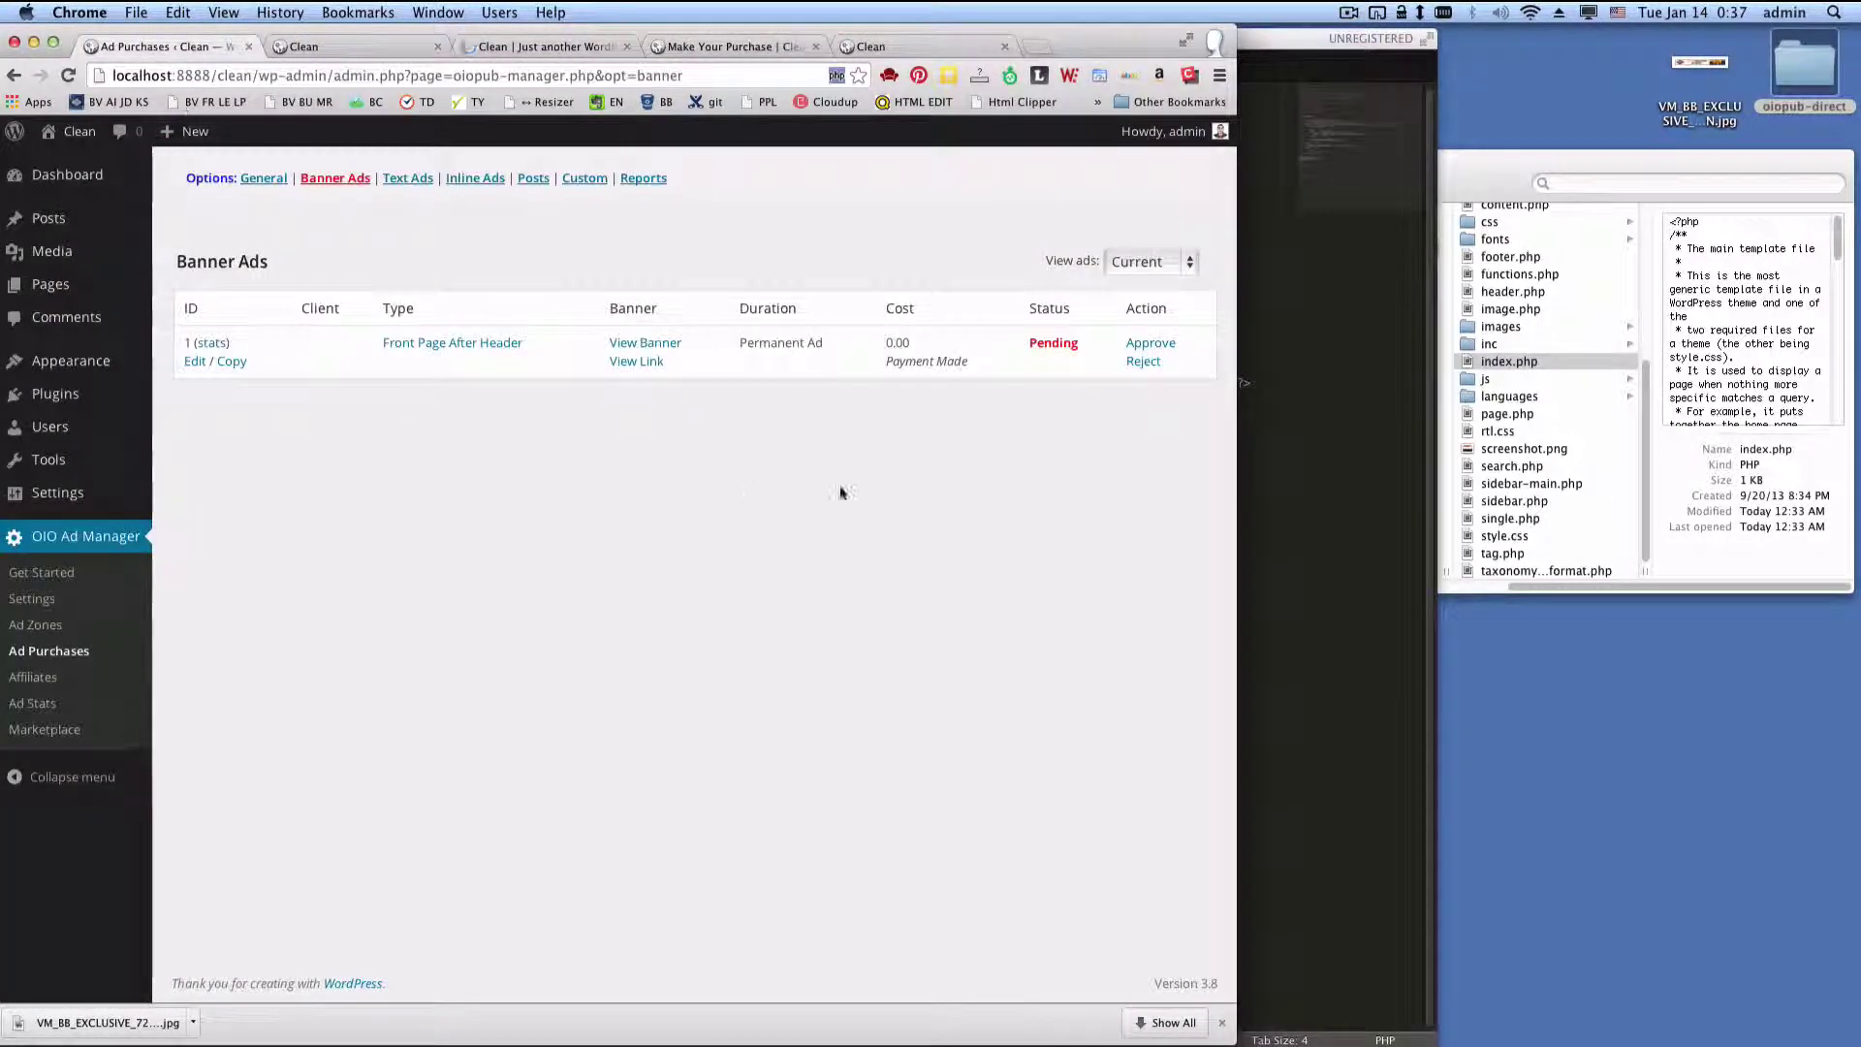
click(1149, 344)
click(1076, 364)
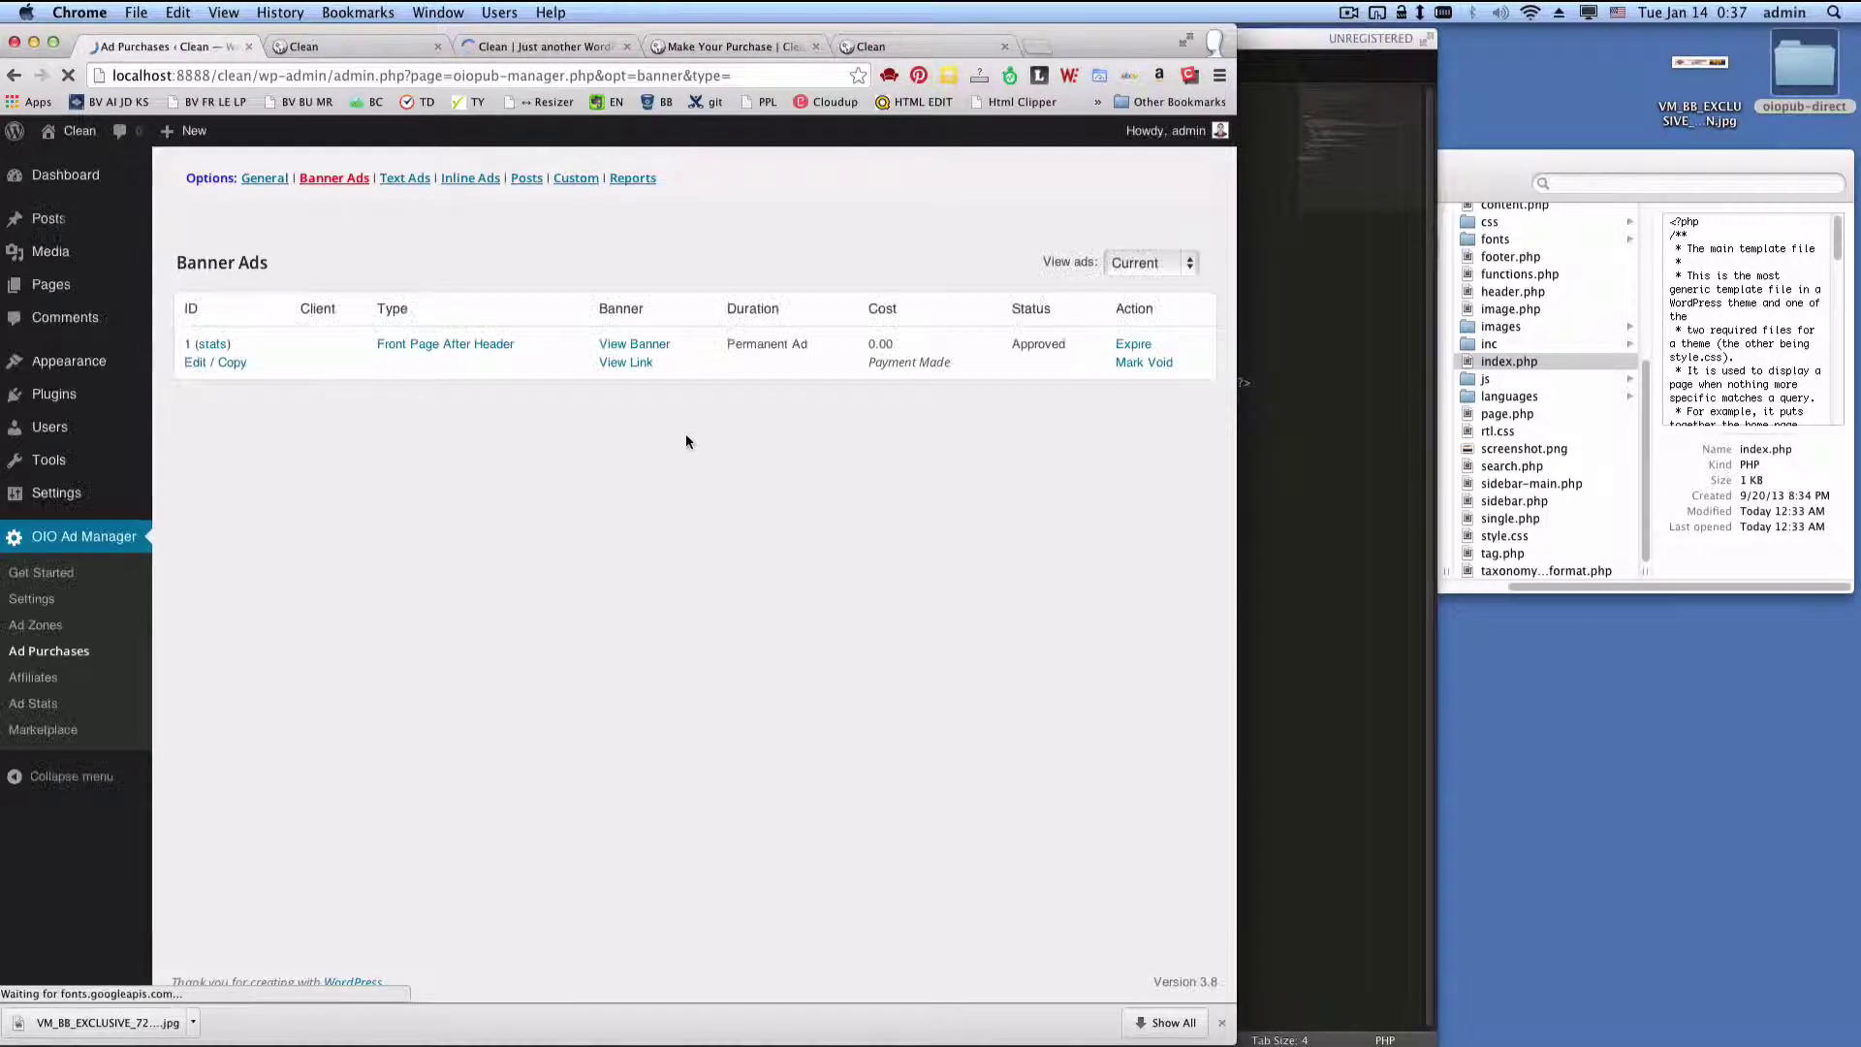
click(514, 46)
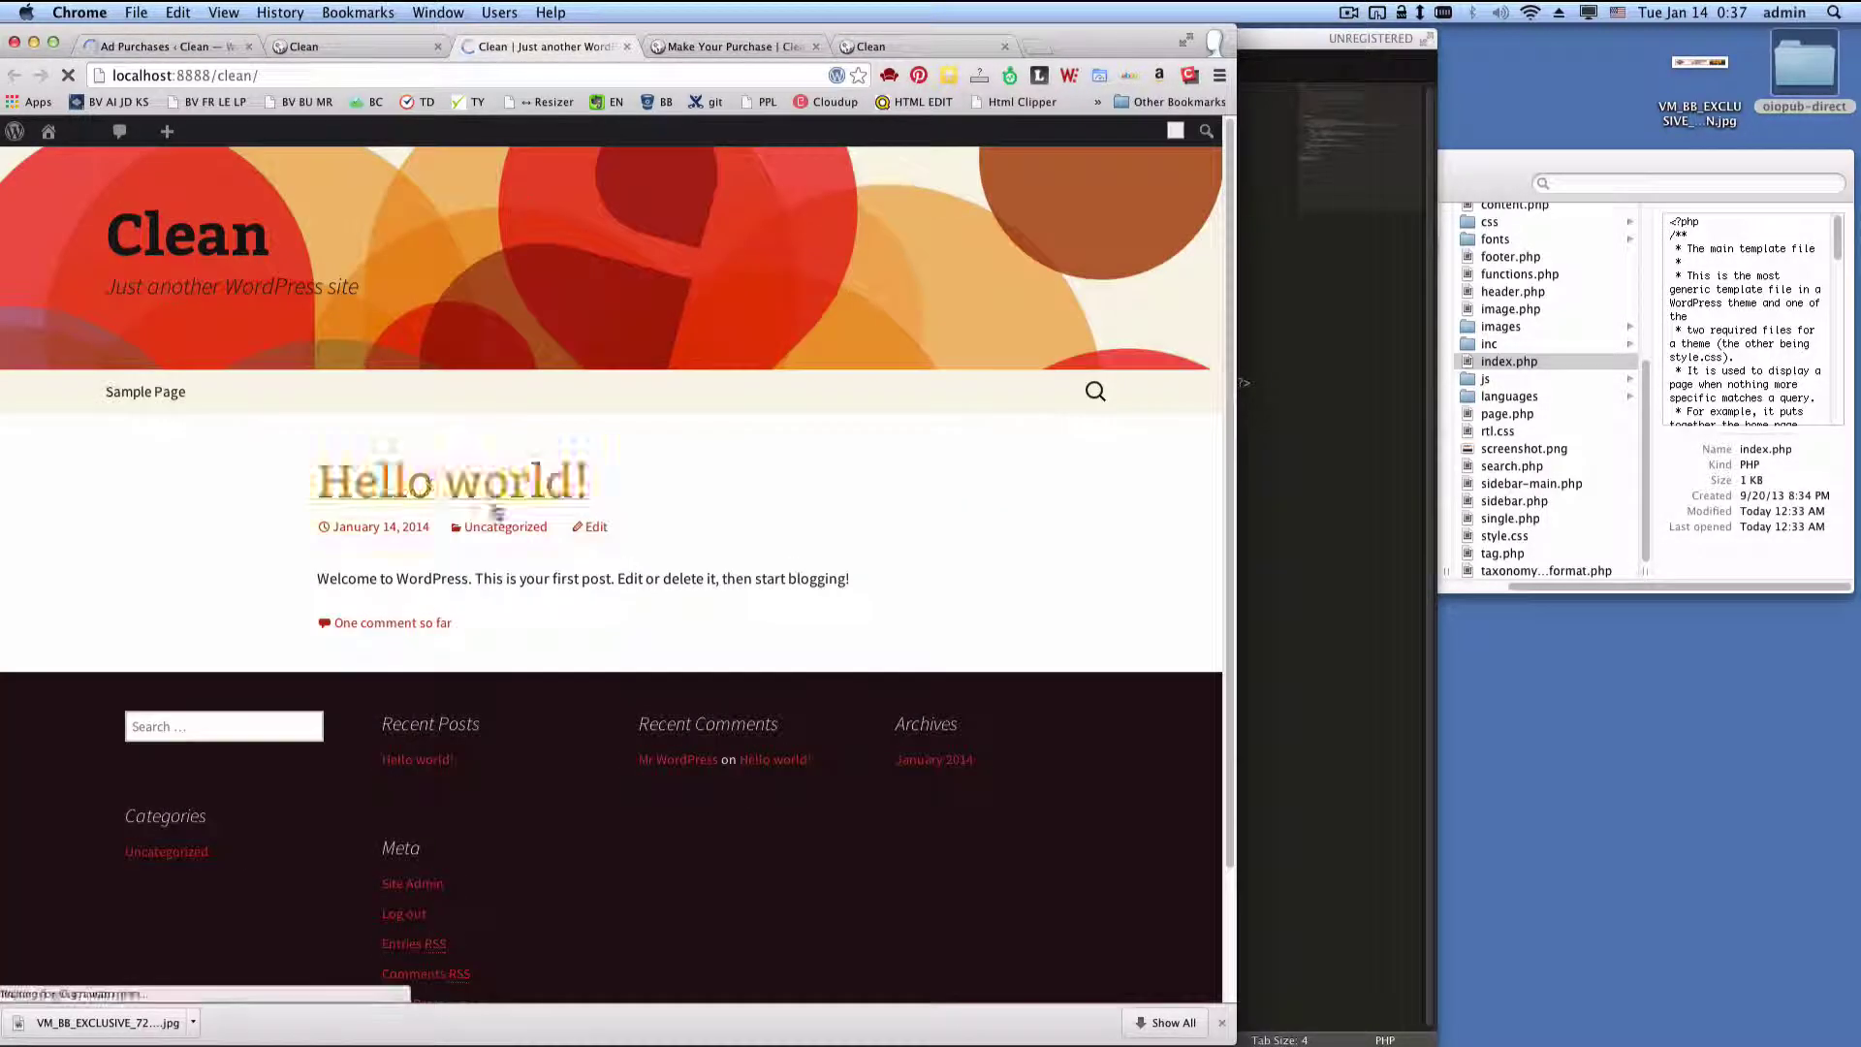